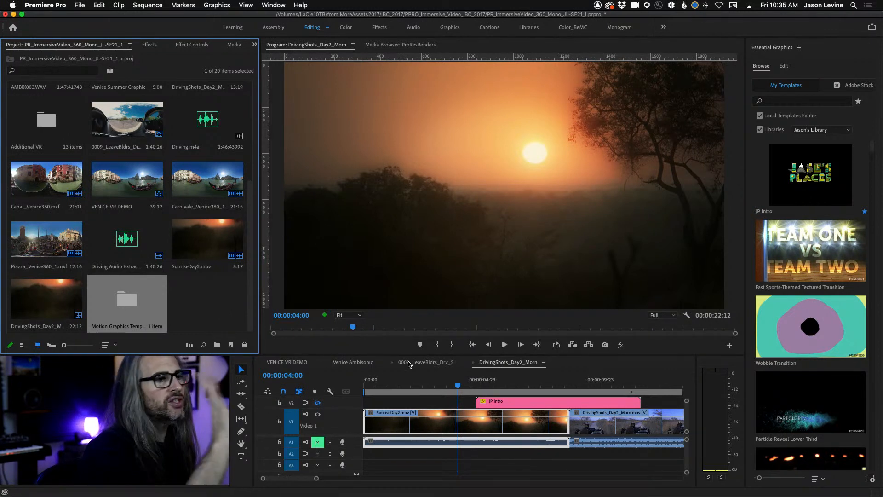
Step: Move the playhead to 00:00:05:01 and create a new Photoshop file at 1920 × 1080, 23.976 fps, with square pixels
left_click_drag(458, 387, 483, 381)
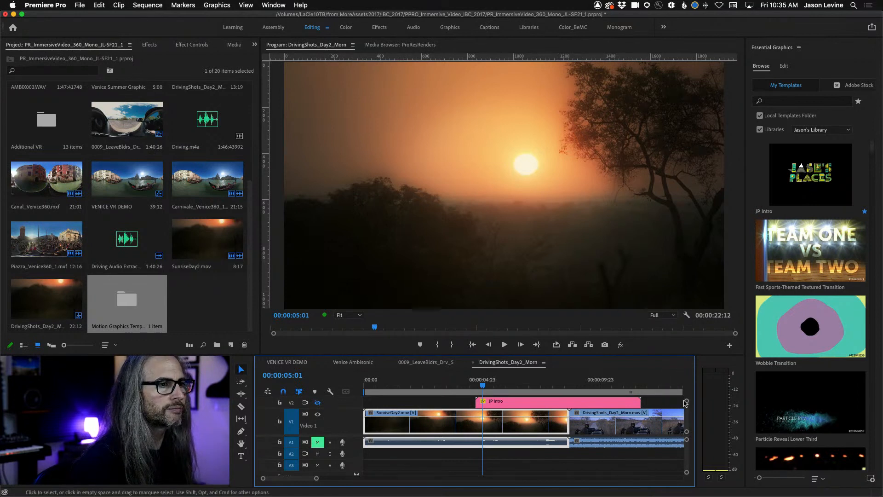
left_click_drag(687, 400, 686, 401)
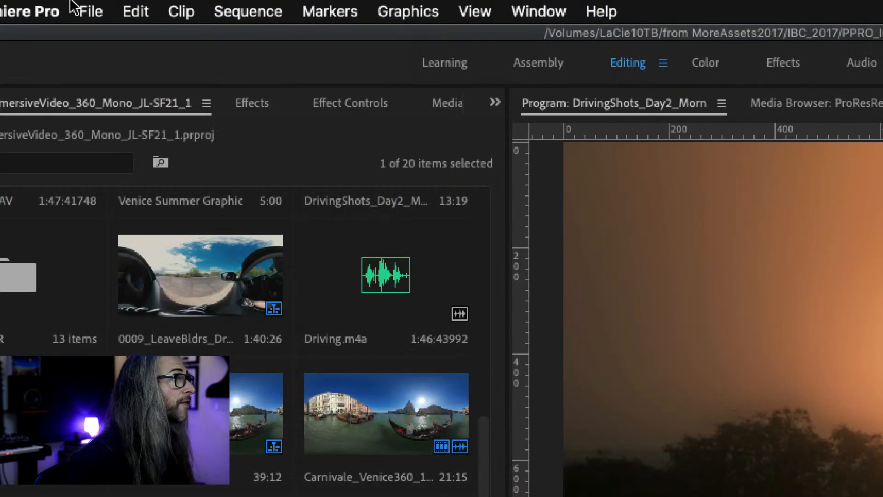
left_click(84, 10)
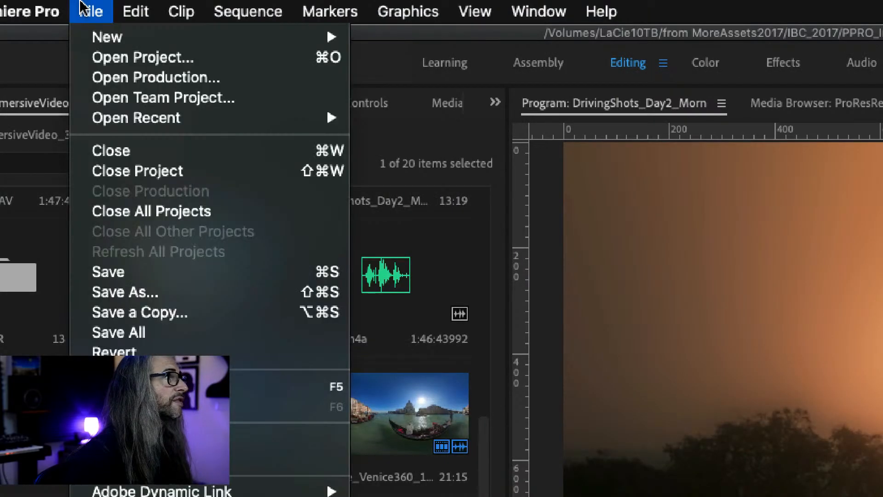
mouse_move(106, 40)
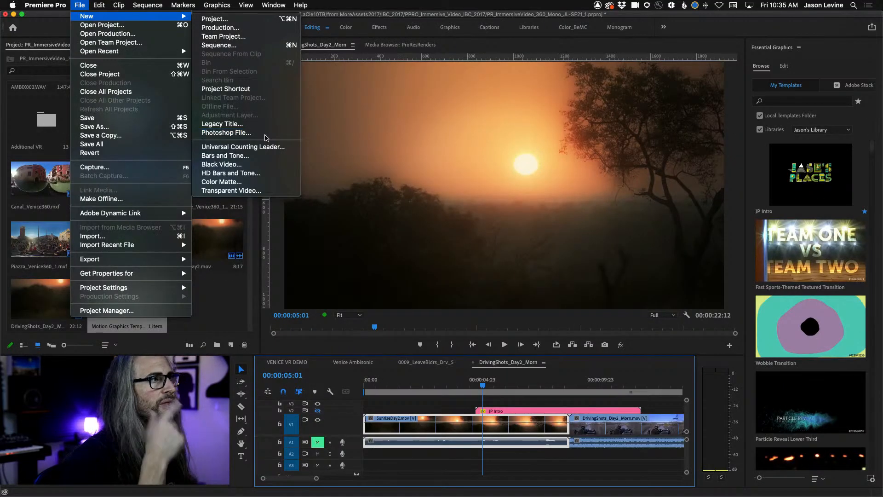
left_click(521, 310)
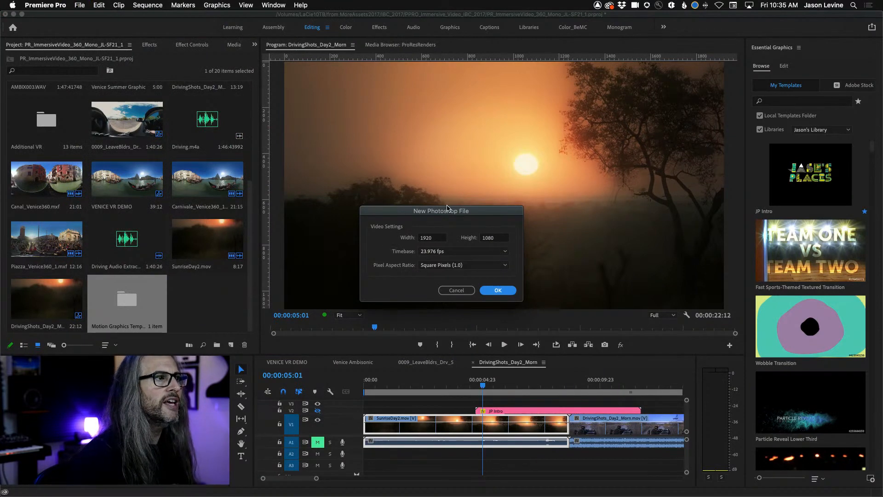
left_click_drag(447, 206, 446, 152)
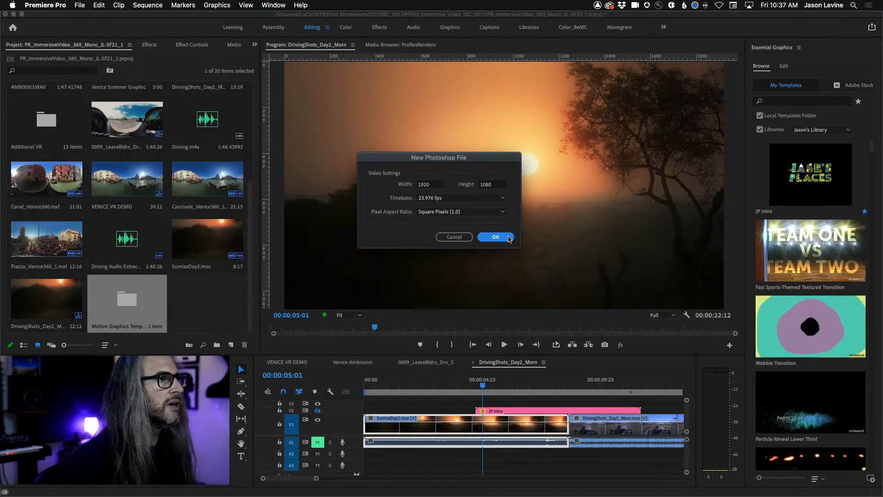
left_click(496, 238)
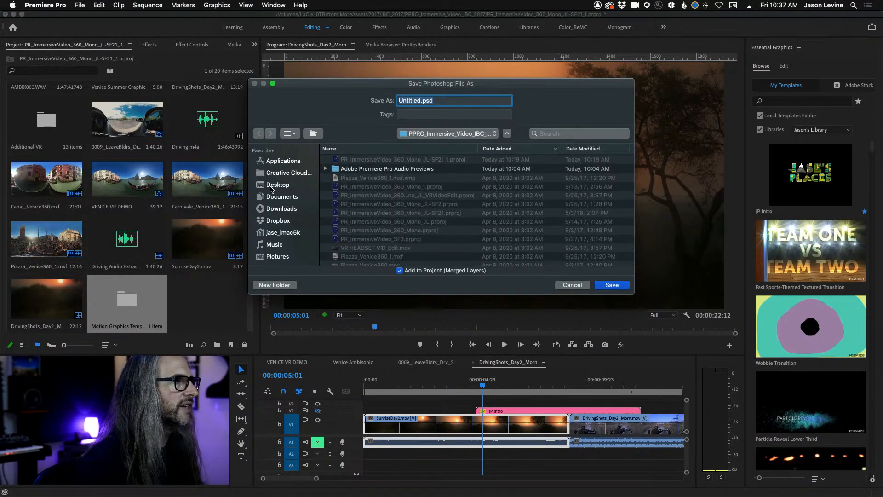
Step: Save the new Photoshop file on the Desktop as Africa.psd
left_click(272, 186)
left_click(417, 102)
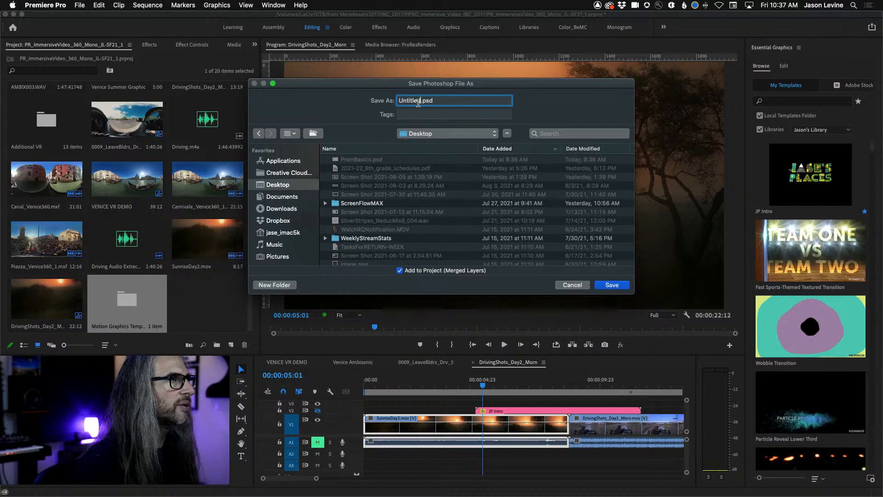
double_click(419, 101)
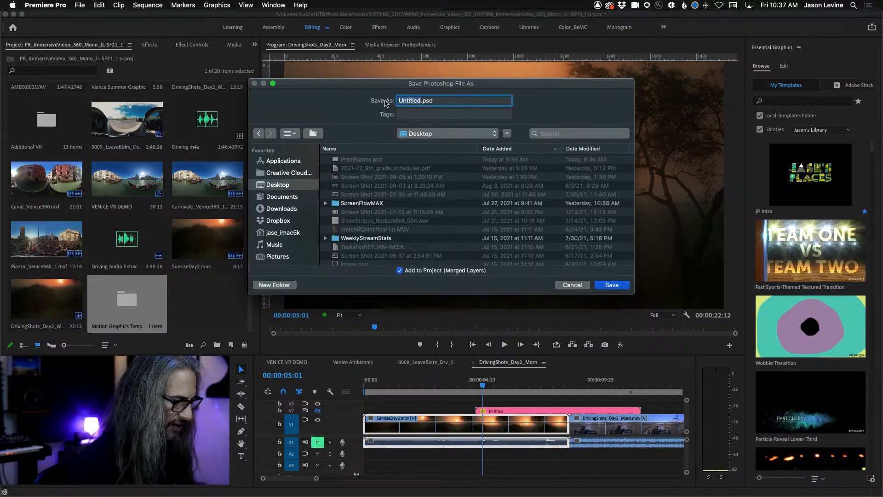
type("Africa")
key("Return")
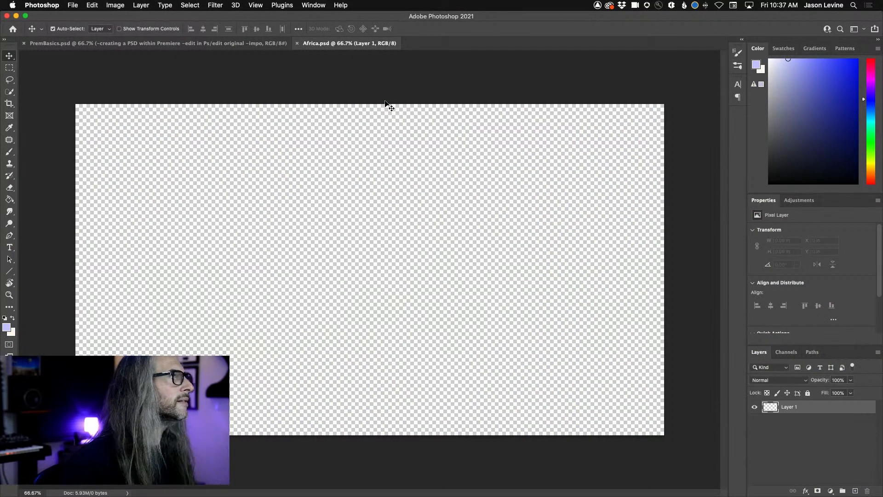
Step: Add the text AFRICA in the upper-left part of the canvas with the Type tool
left_click(9, 247)
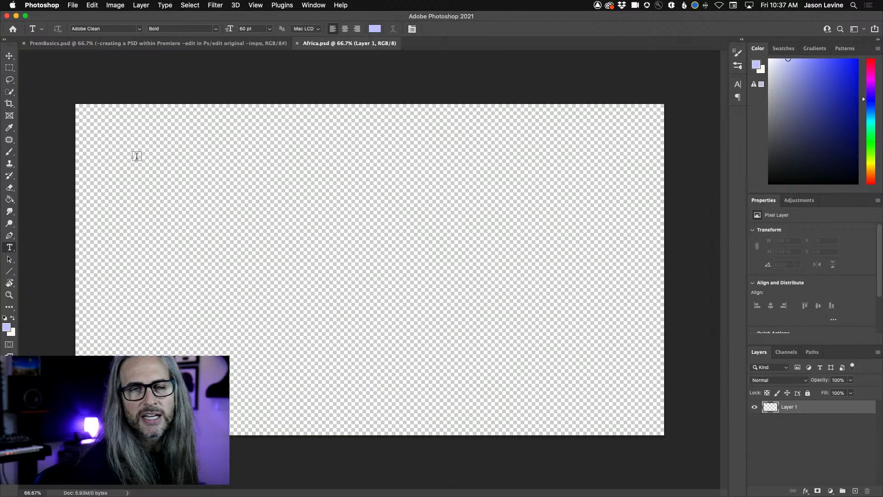
left_click(114, 201)
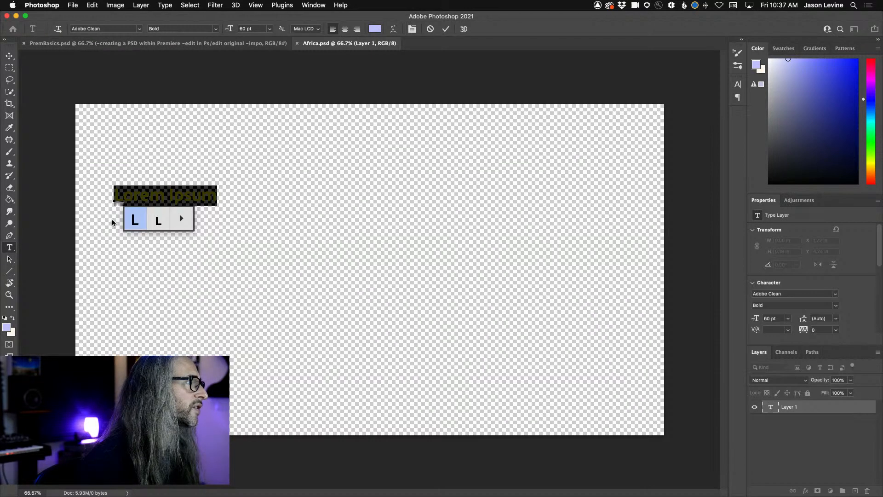
type("AFRICA")
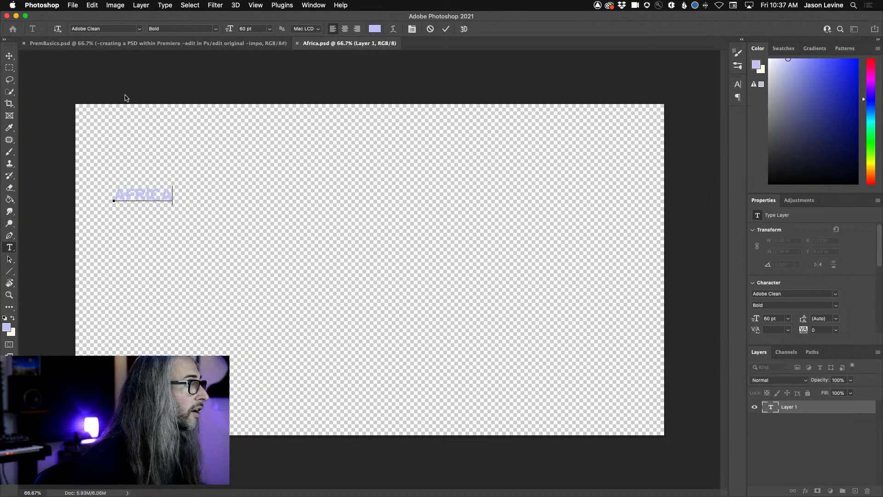
Step: Recolor the whole AFRICA text to the pale lavender e4e4ff
left_click_drag(173, 198, 103, 194)
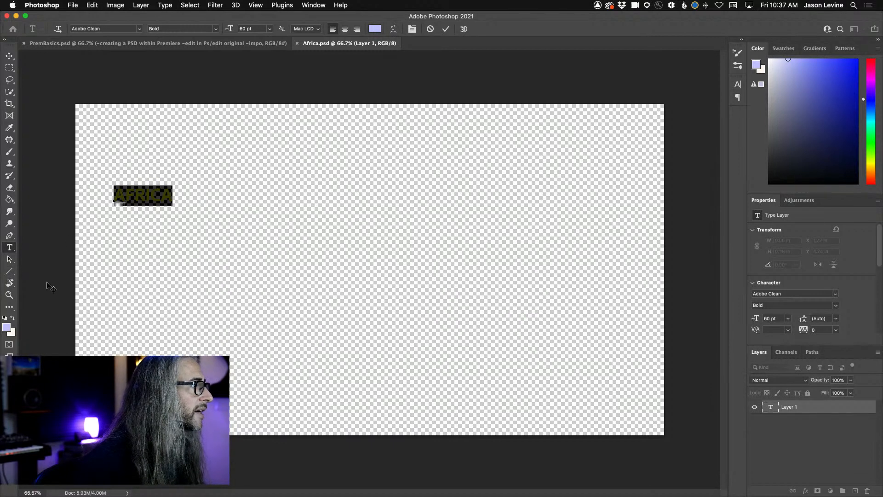
left_click(375, 29)
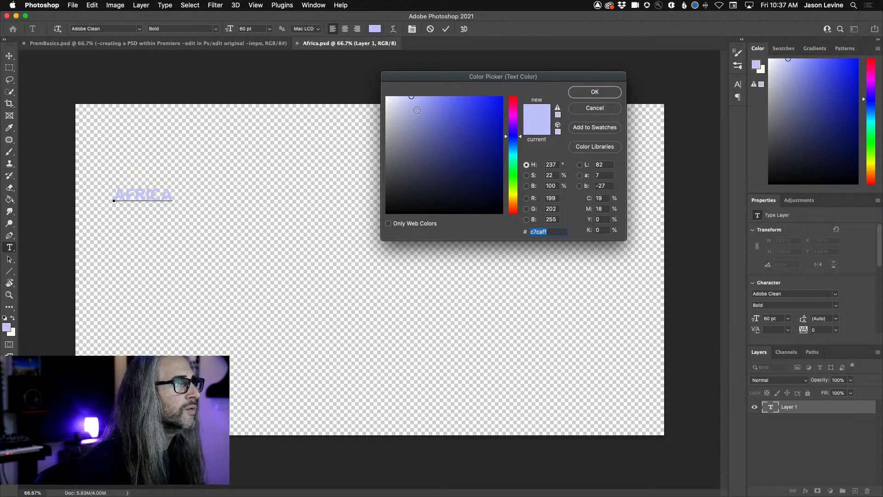
left_click(398, 97)
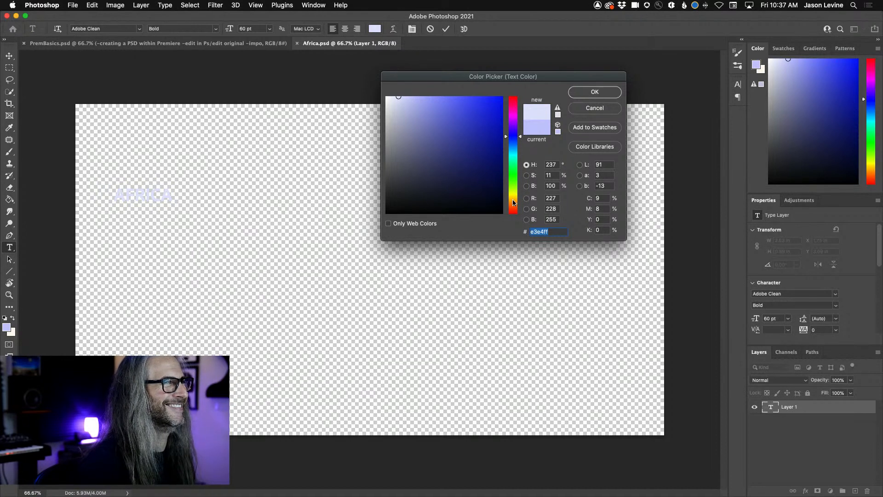
left_click_drag(515, 133, 514, 135)
mouse_move(465, 111)
left_mouse_down()
mouse_move(464, 83)
mouse_move(482, 80)
left_mouse_up()
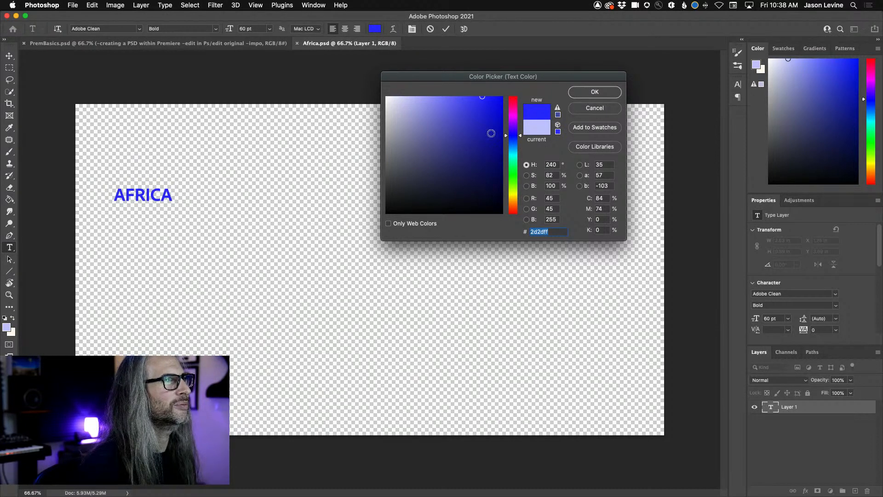
left_click_drag(405, 98, 398, 96)
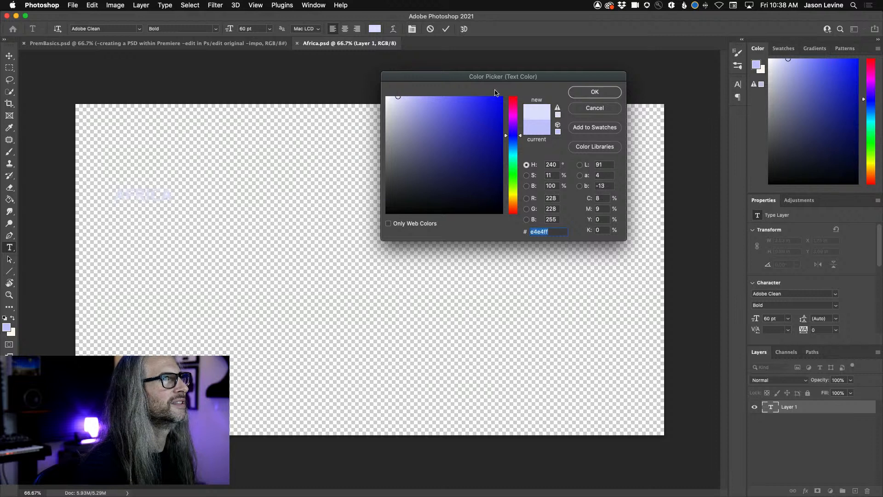
left_click(616, 93)
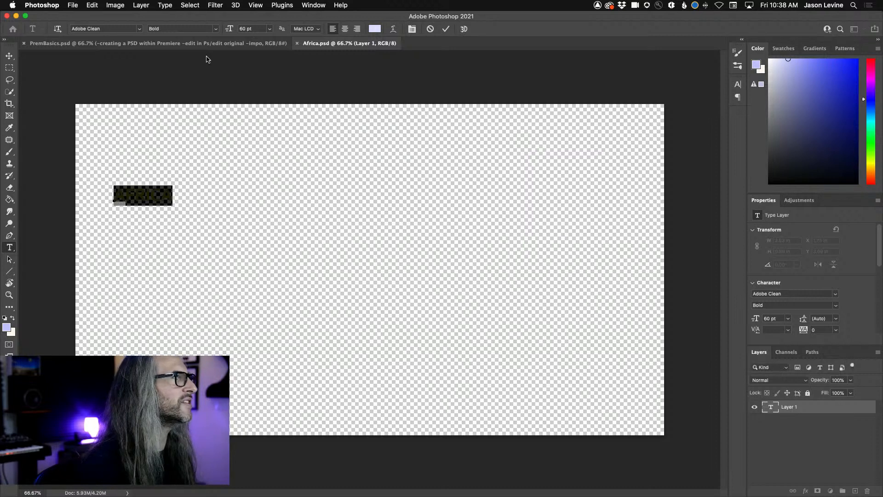
Step: Set the AFRICA text in Futura PT Heavy at 172 pt
left_click(138, 30)
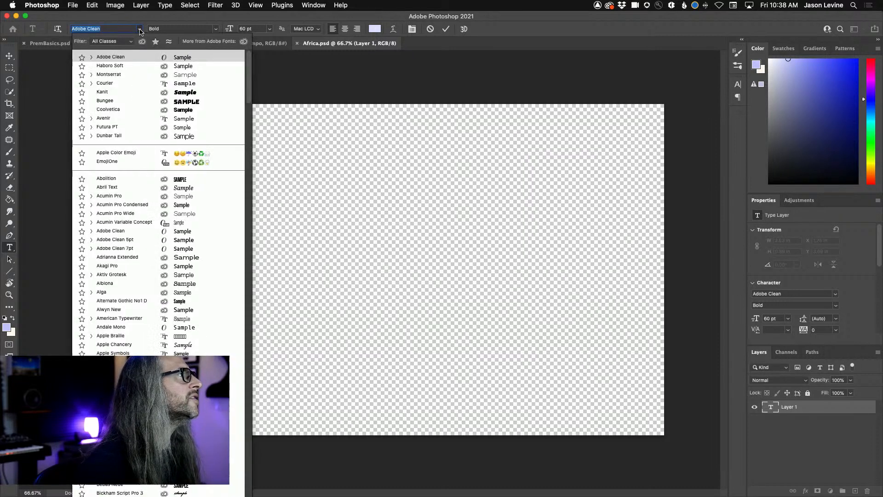
left_click(139, 112)
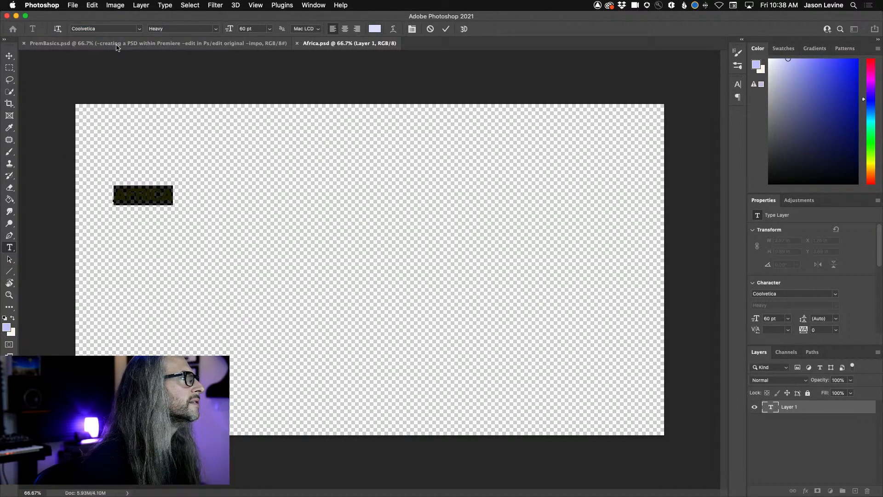
left_click(139, 28)
left_click(135, 128)
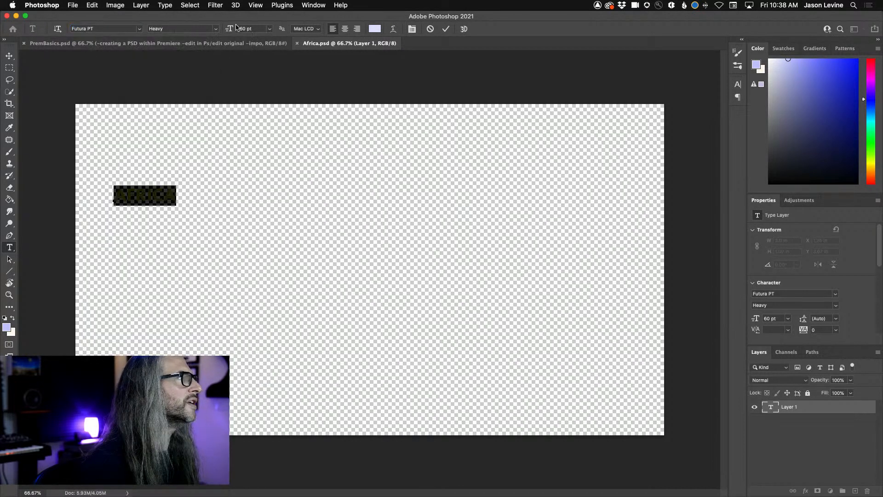
left_click_drag(229, 29, 280, 35)
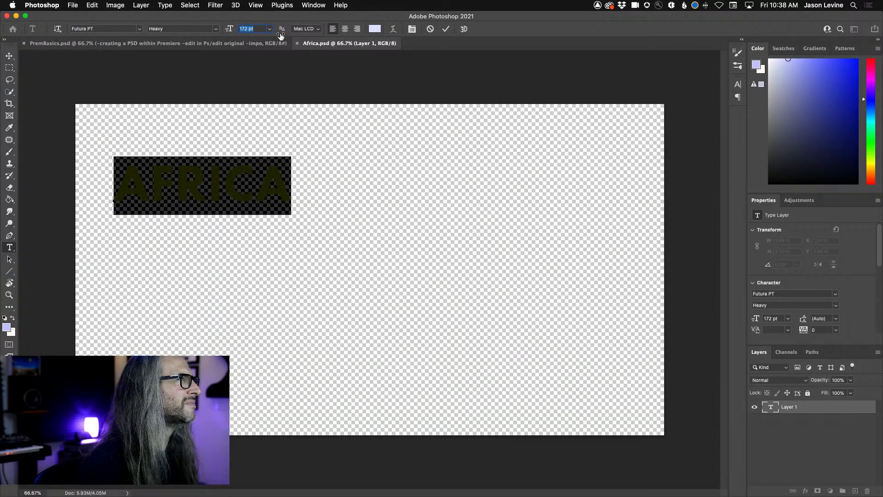
Step: Apply a drop shadow to the AFRICA text layer with a distance of 5 px and a spread of 9%
left_click(845, 411)
double_click(844, 407)
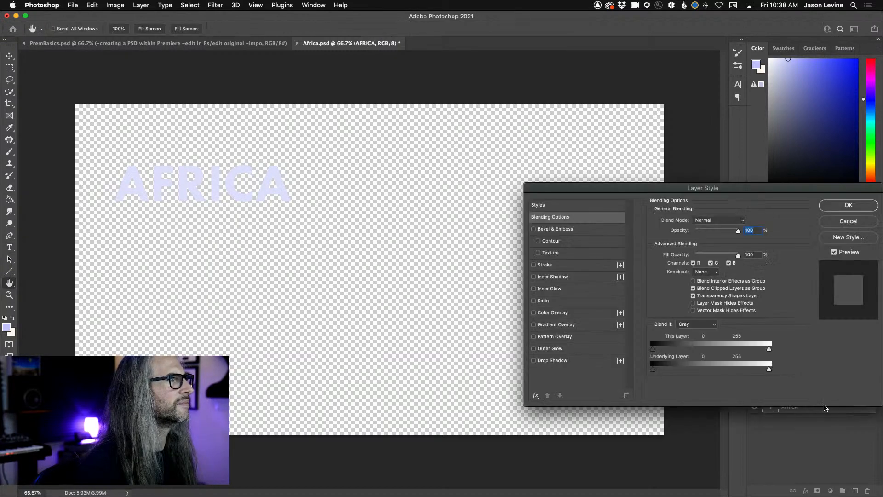
left_click(583, 364)
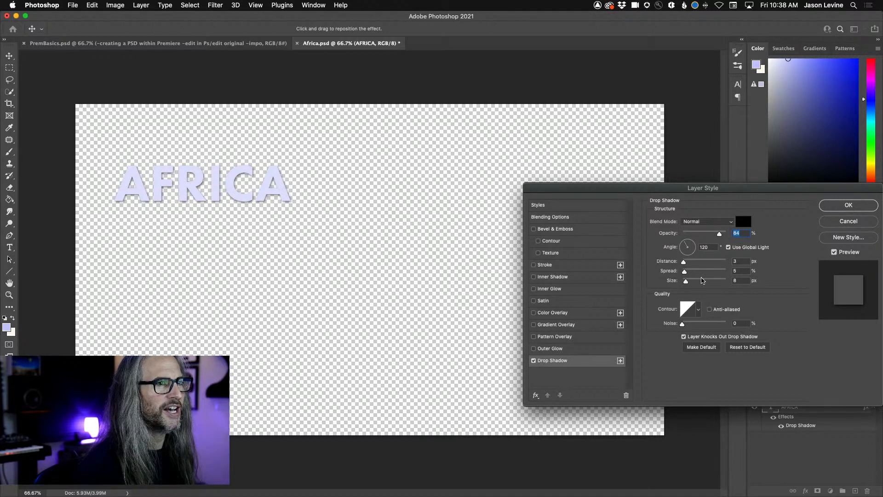
mouse_move(685, 270)
left_mouse_down()
mouse_move(694, 274)
mouse_move(686, 274)
left_mouse_up()
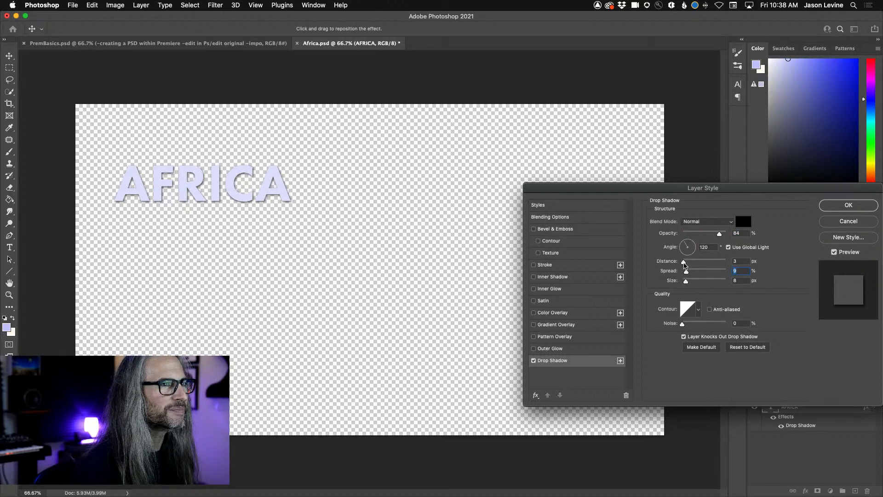
left_click_drag(683, 261, 686, 265)
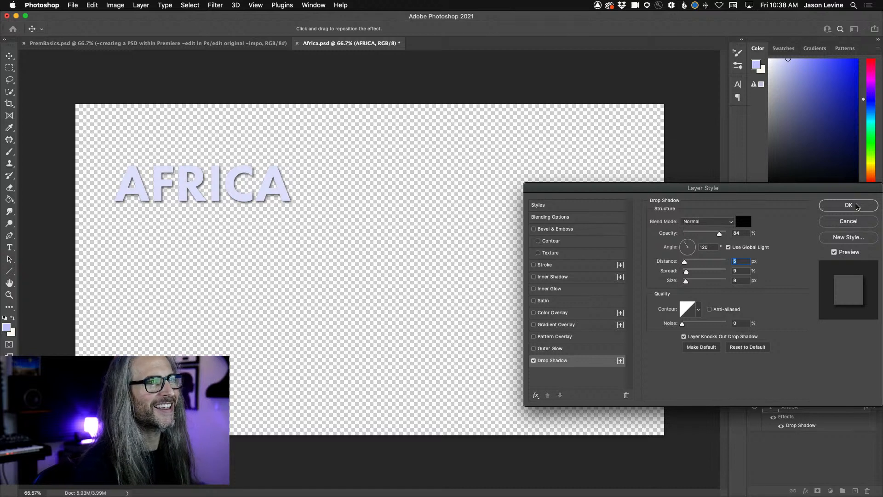
left_click(849, 205)
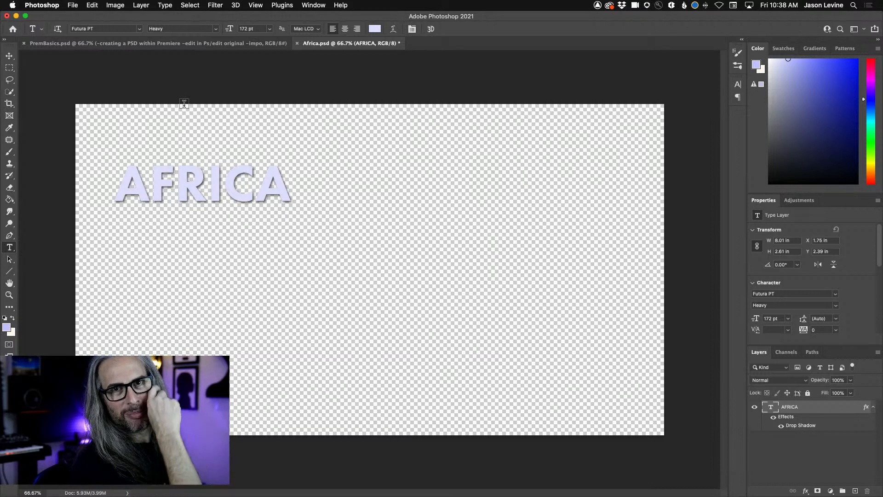
Step: Save the changes to Africa.psd and switch back to Premiere Pro
left_click(70, 6)
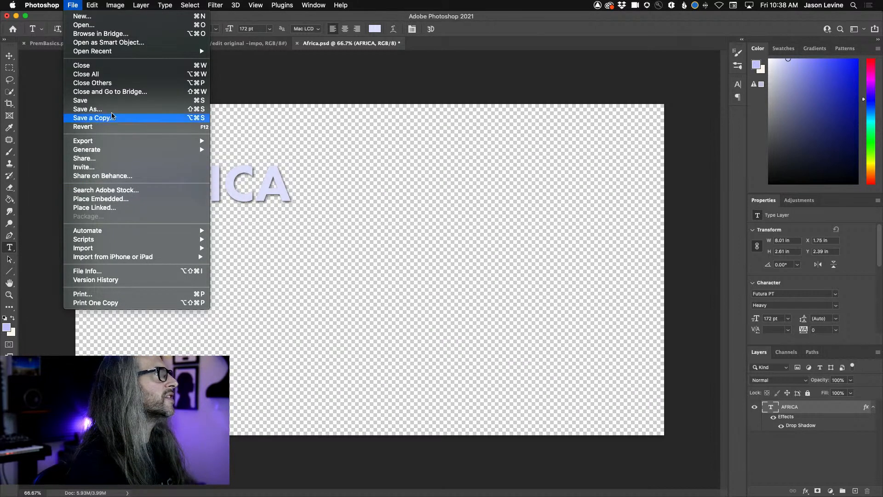
left_click(82, 100)
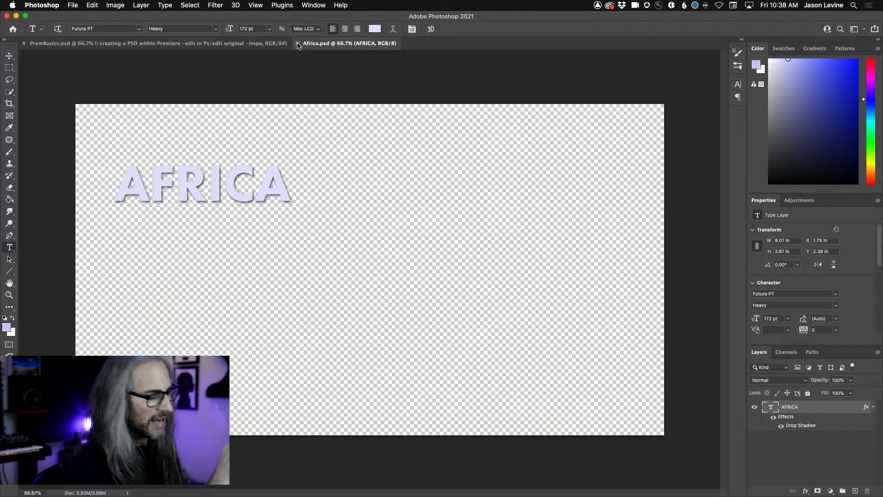
key("super+Tab")
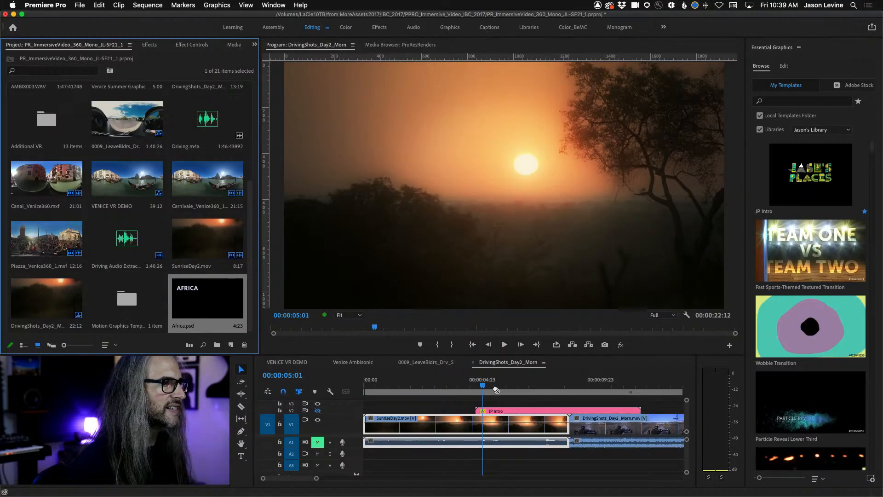
Step: Place Africa.psd on track V3, ending where the SunriseDay2.mov clip ends, and open the effect controls of the placed clip
left_click_drag(481, 410, 456, 408)
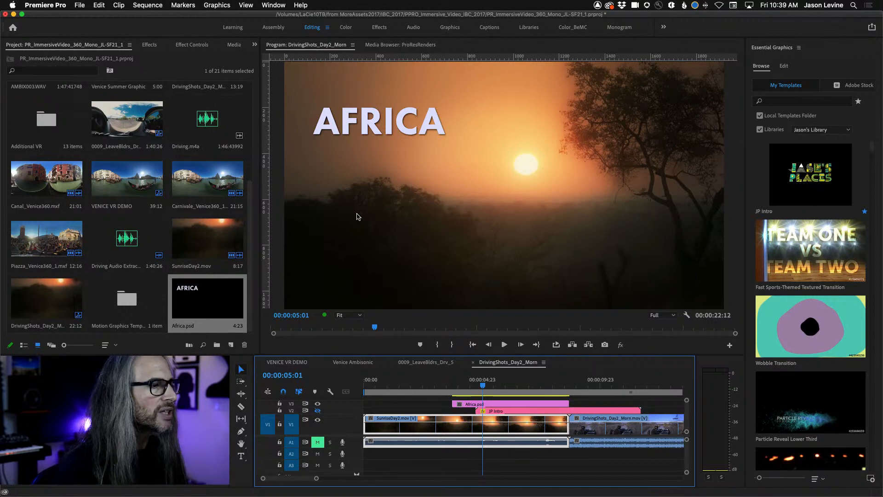
left_click(472, 404)
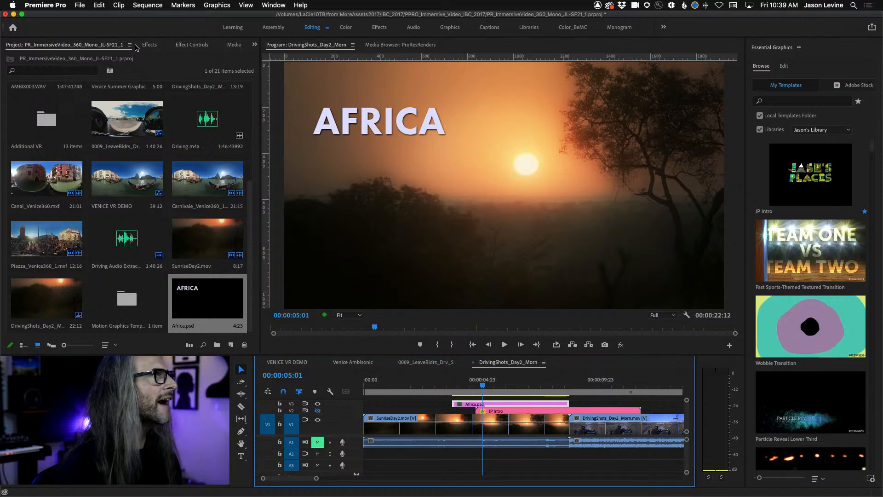
left_click(177, 45)
Step: Start keyframing the Position of the Africa.psd clip at 00:00:04:09
left_click_drag(123, 92, 102, 93)
key("super+z")
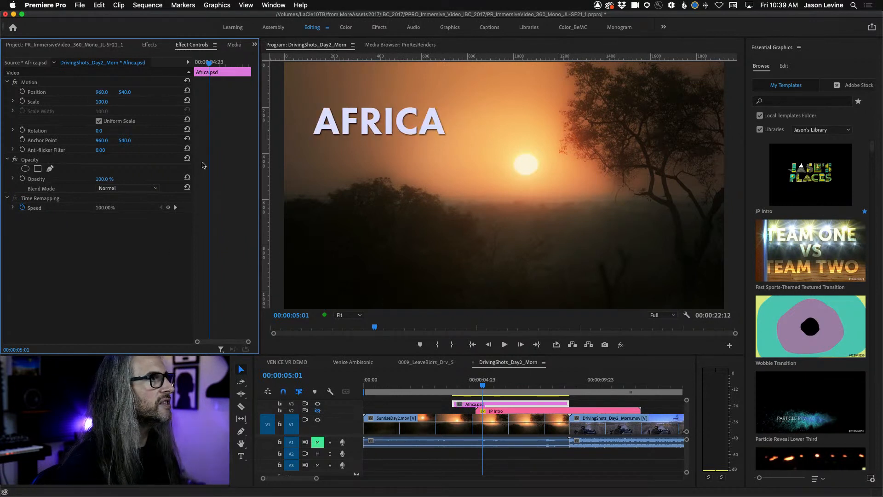
left_click_drag(486, 387, 467, 387)
left_click(22, 91)
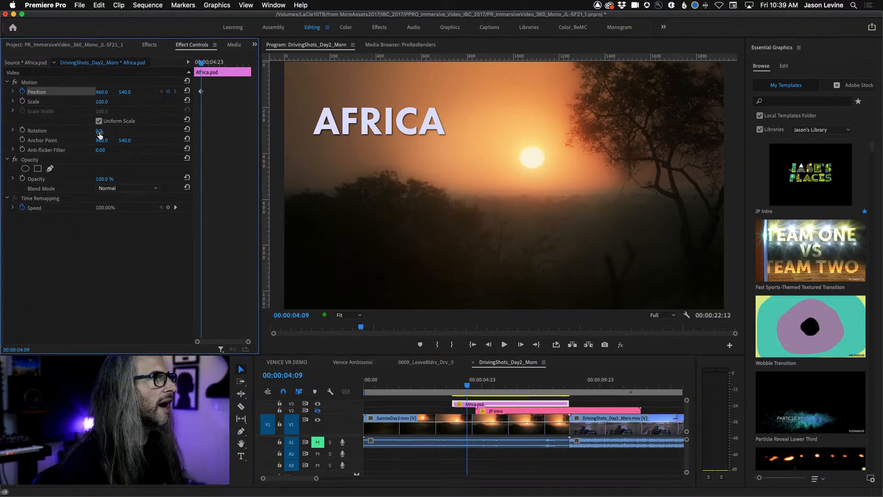
Step: Keyframe the horizontal Position of Africa.psd at -224 at the clip's start, 00:00:03:18, and preview the slide-in
left_click_drag(201, 64, 192, 65)
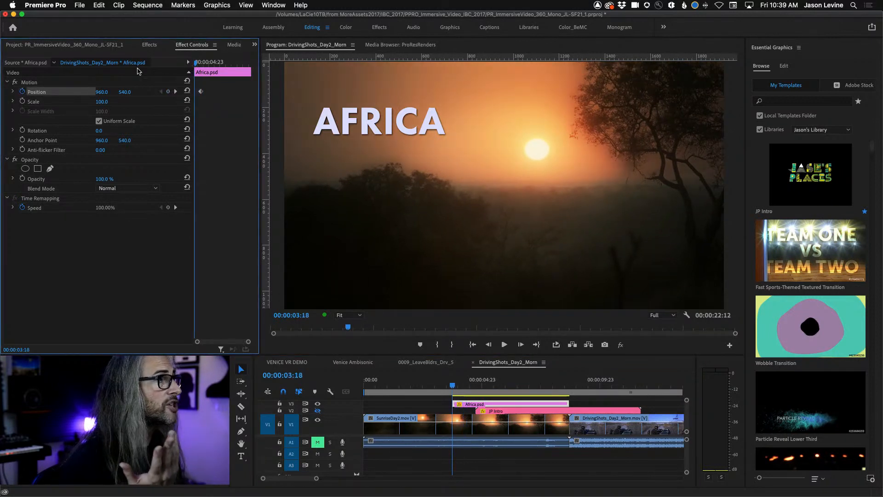
left_click_drag(101, 92, 14, 92)
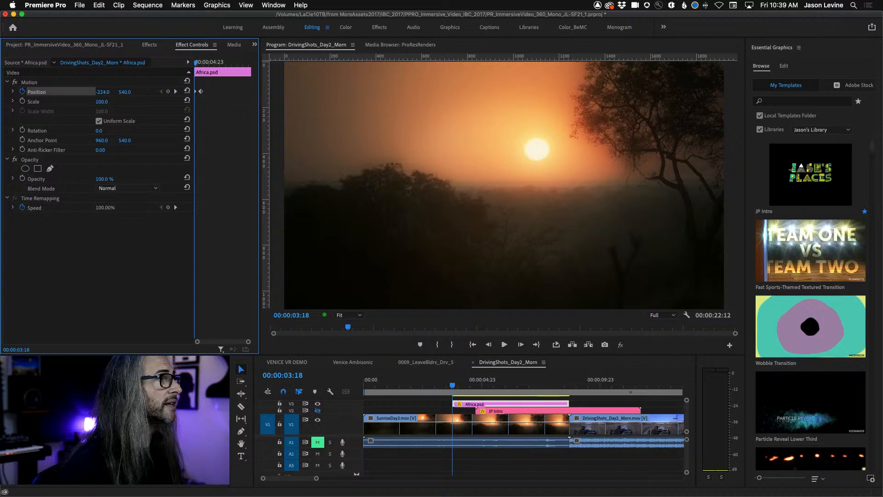
key("space")
left_click(480, 383)
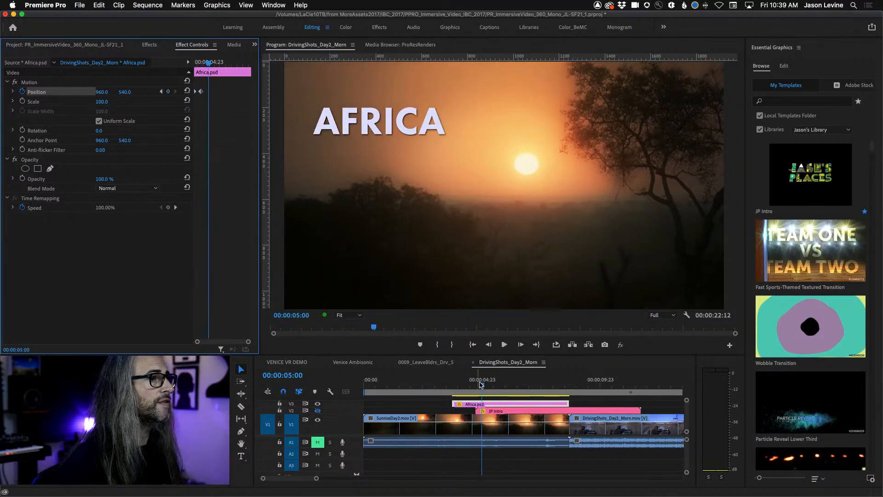
mouse_move(481, 385)
left_mouse_down()
mouse_move(435, 386)
mouse_move(473, 384)
left_mouse_up()
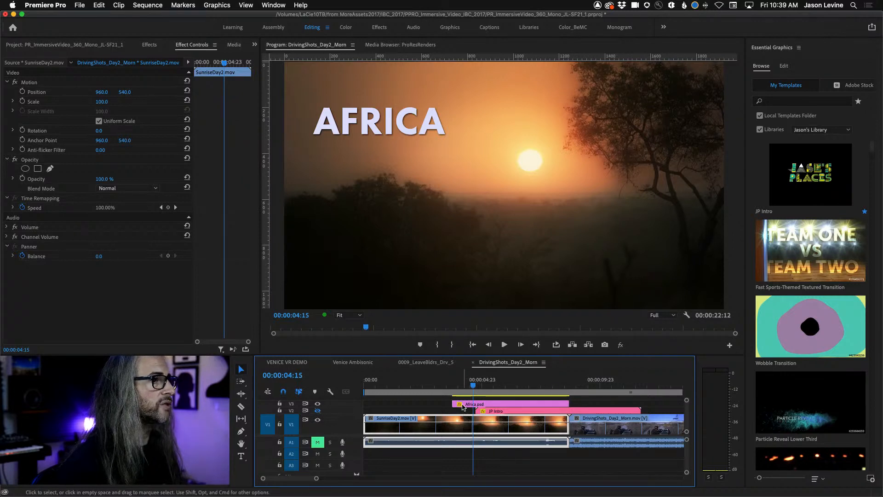
Step: Try Ease In on the second Position keyframe of Africa.psd, and set its temporal interpolation to Auto Bezier instead
left_click(463, 406)
right_click(202, 92)
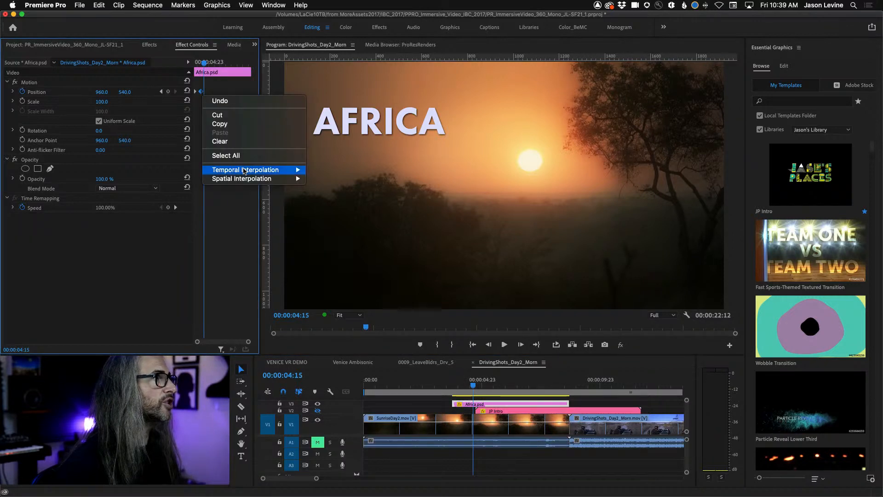
mouse_move(244, 170)
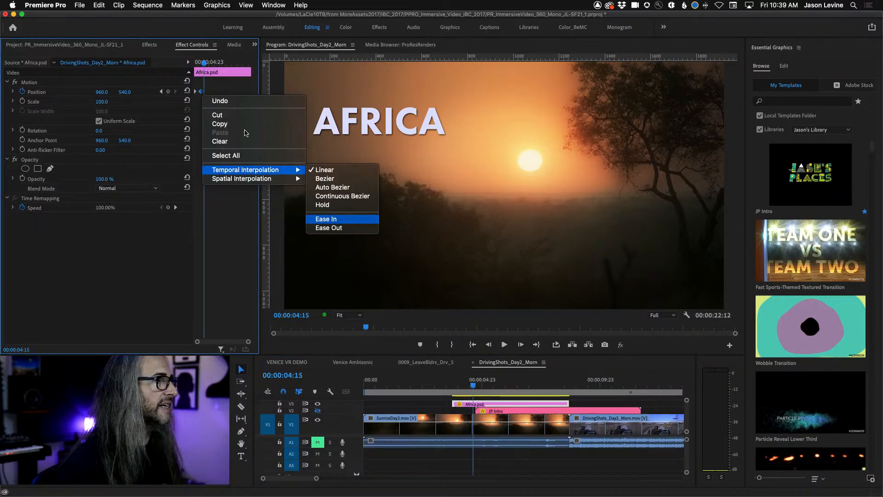
left_click(326, 219)
right_click(201, 92)
mouse_move(235, 171)
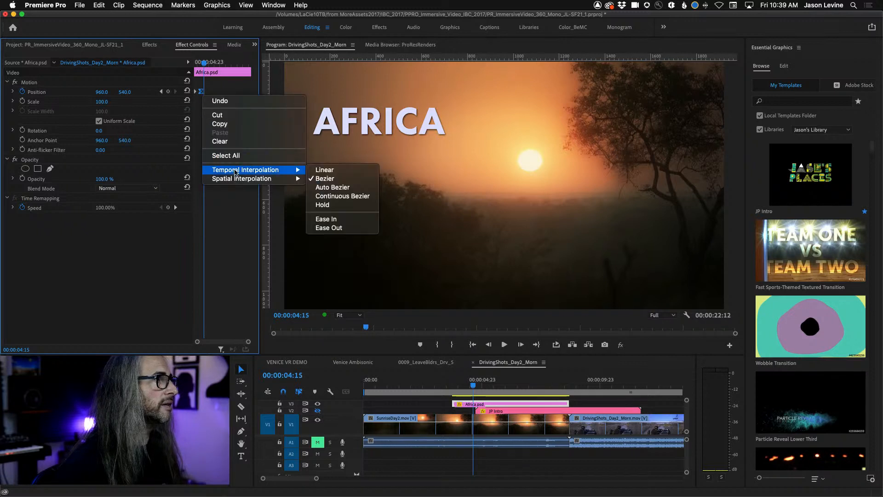
left_click(333, 187)
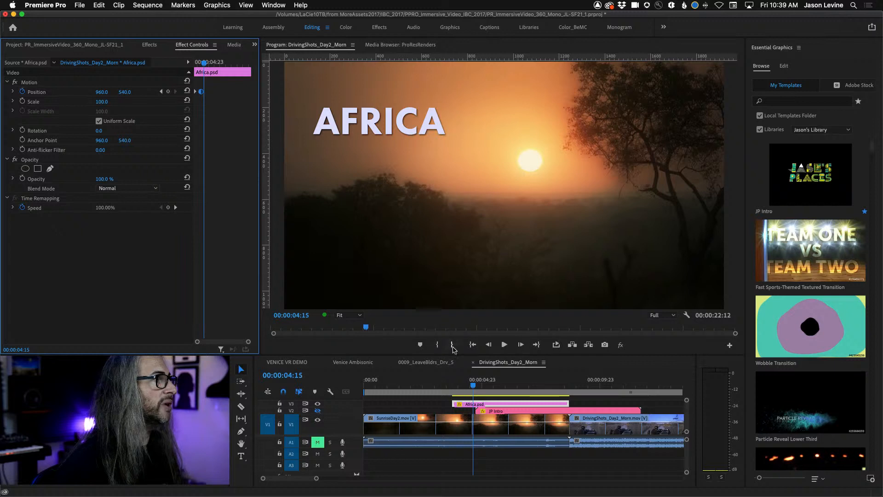
Step: Start keyframing the Opacity of the Africa.psd clip at 100% at 00:00:04:05
left_click_drag(475, 388, 463, 387)
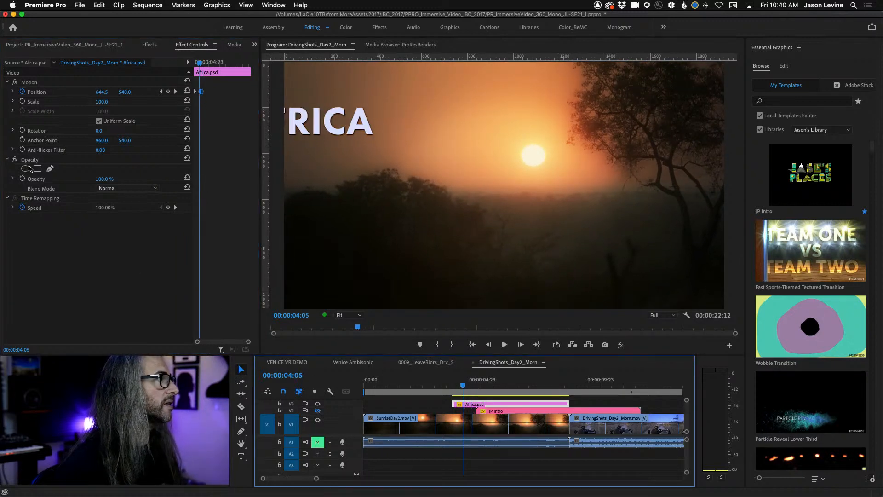
left_click(22, 179)
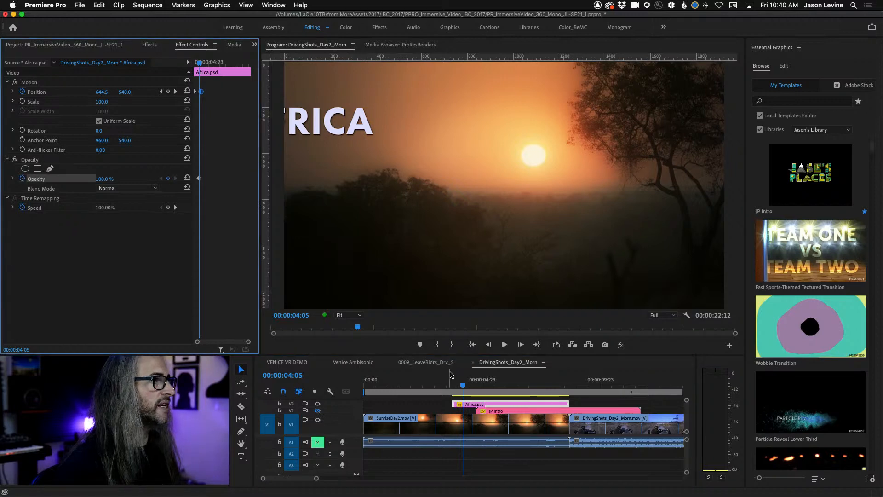
left_click_drag(463, 389, 454, 388)
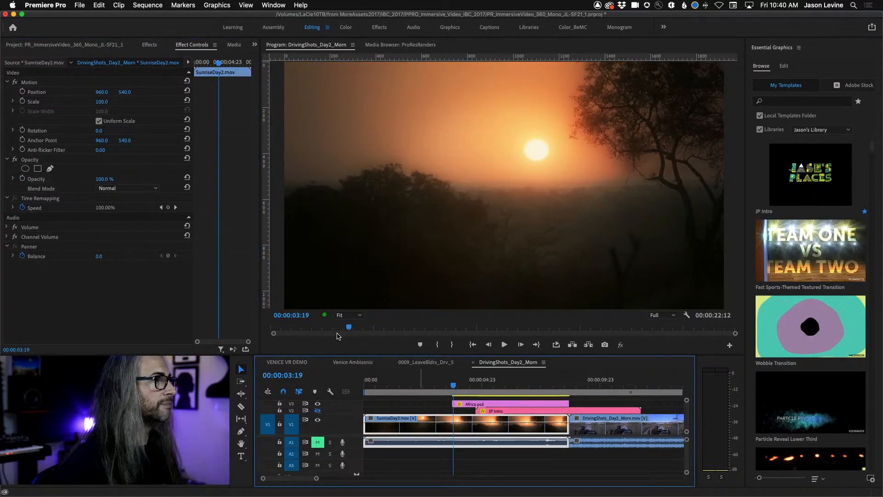
left_click_drag(103, 179, 49, 180)
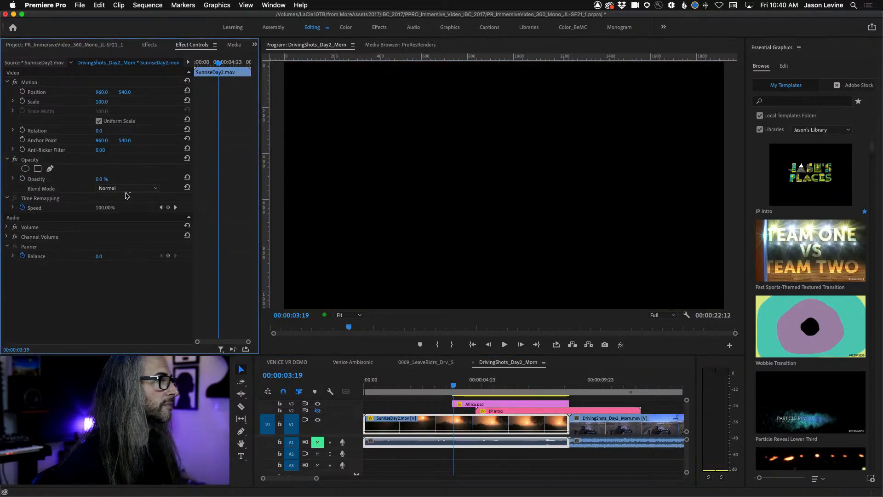
key("space")
key("space")
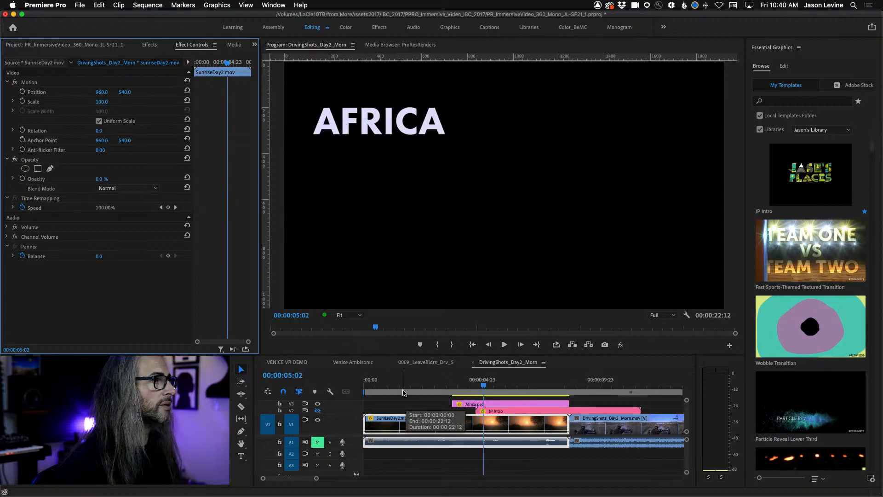
key("super+z")
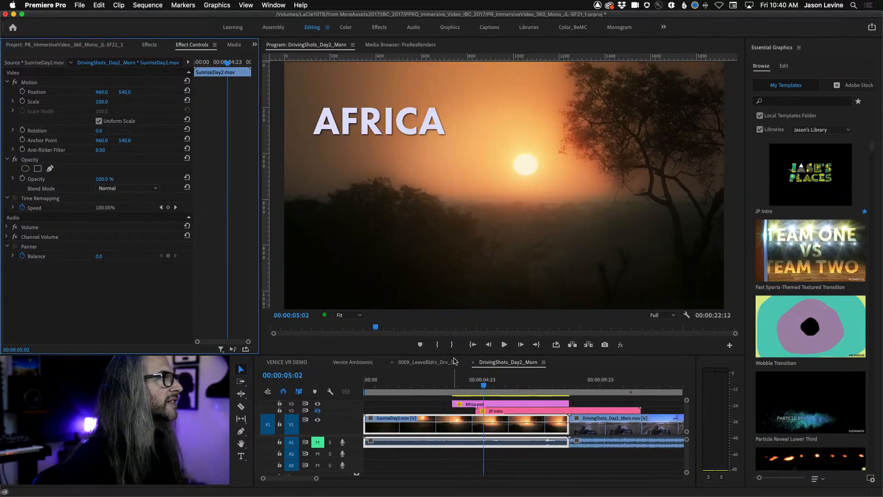
Step: Keyframe the Opacity of the Africa.psd clip at 0% at 00:00:03:23 and play back the fade-in
mouse_move(485, 392)
left_mouse_down()
mouse_move(449, 392)
mouse_move(468, 392)
left_mouse_up()
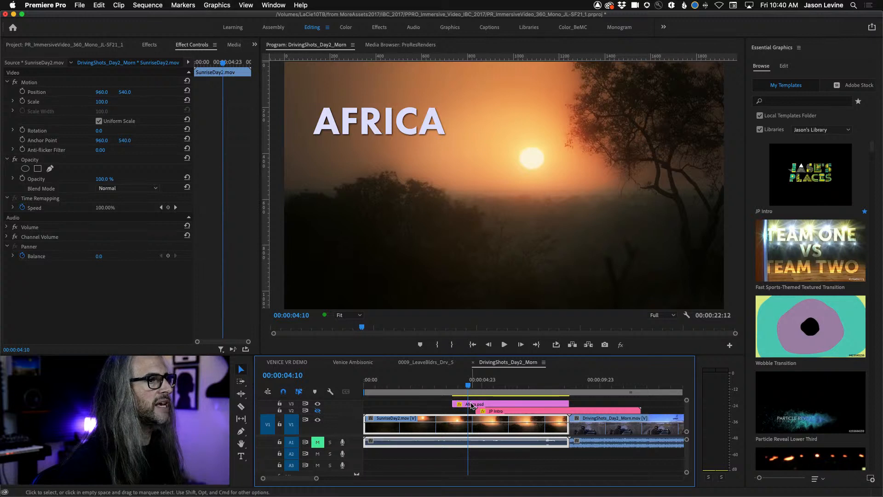
left_click(472, 405)
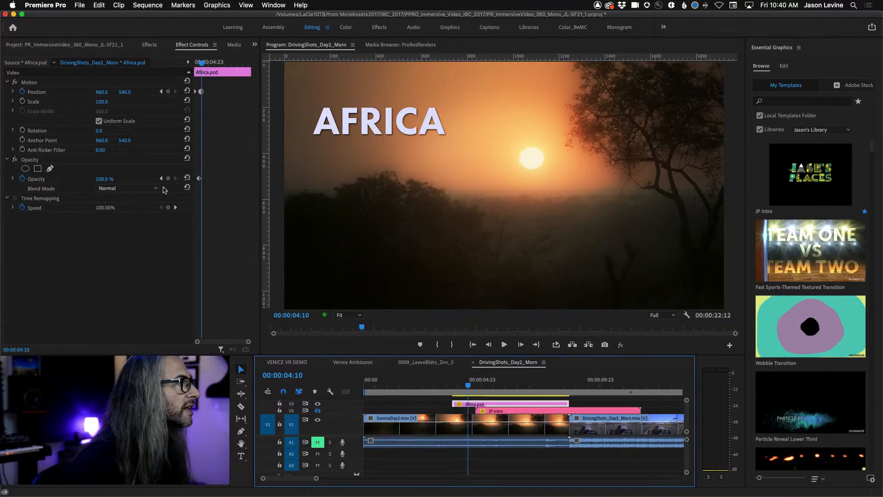
left_click_drag(468, 386, 457, 386)
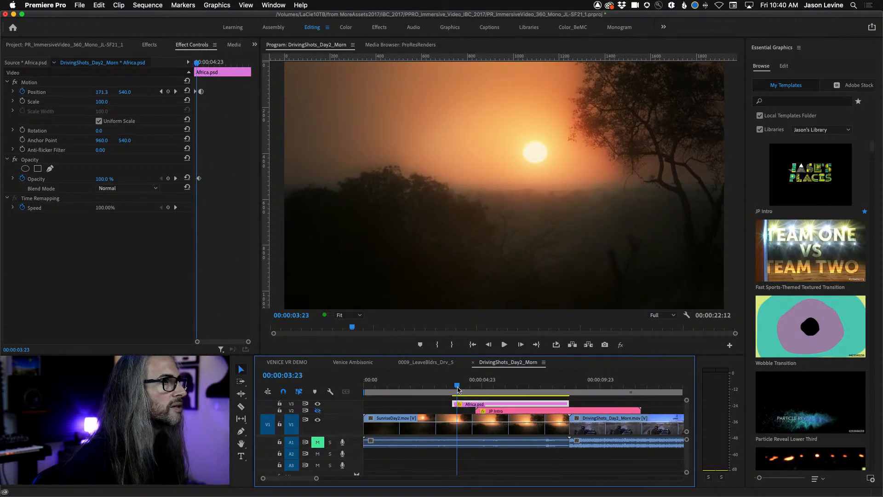
left_click_drag(102, 180, 55, 180)
key("space")
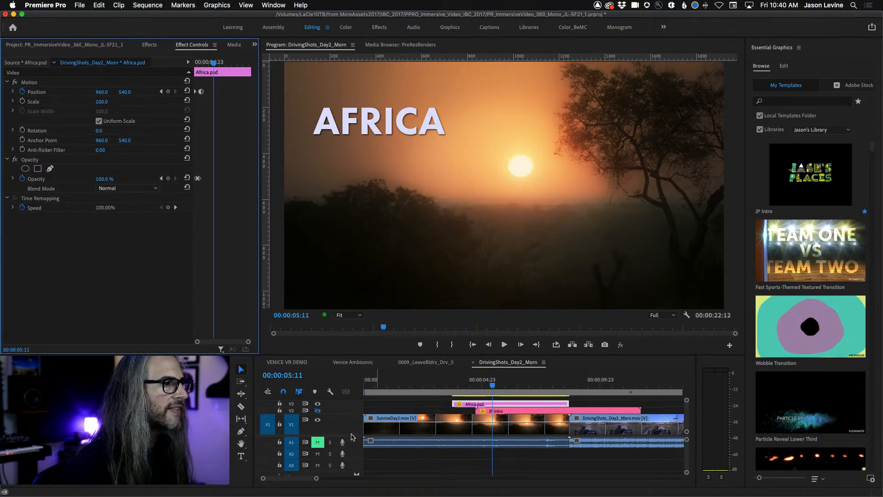
Step: Enlarge track V3 in the timeline and open the Africa.psd clip for editing in Adobe Photoshop
left_click_drag(352, 435, 351, 449)
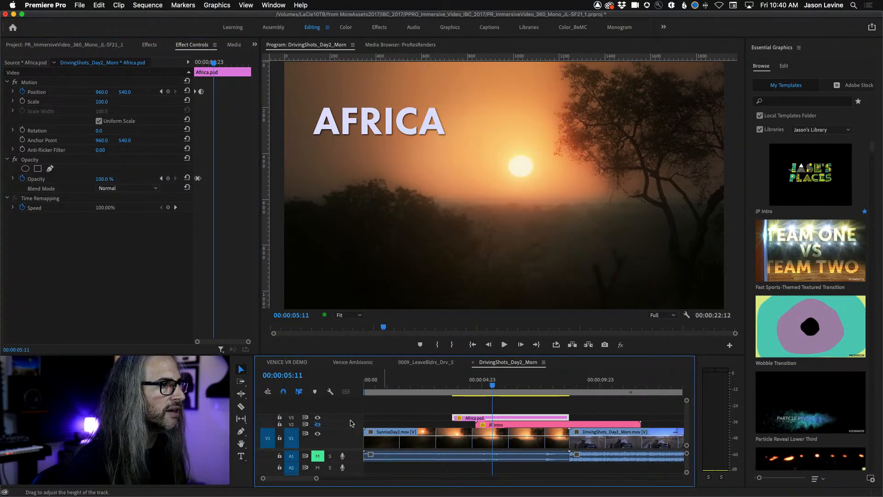
left_click_drag(352, 414, 352, 404)
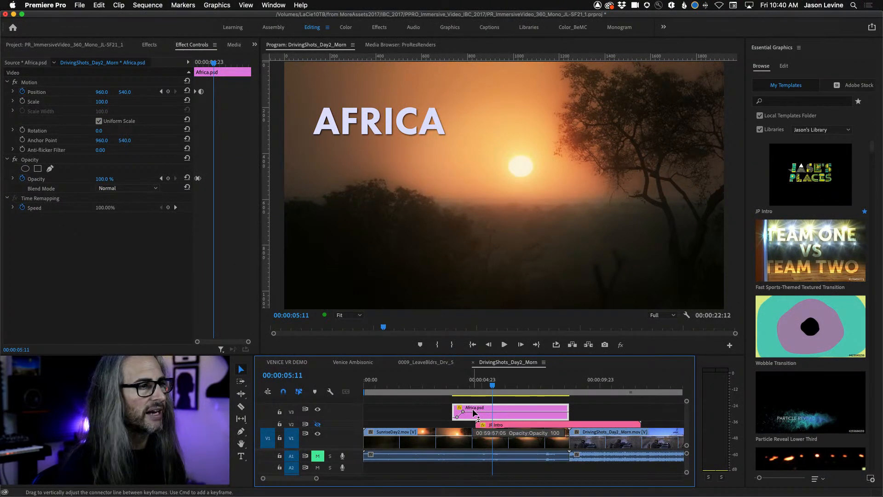
right_click(475, 412)
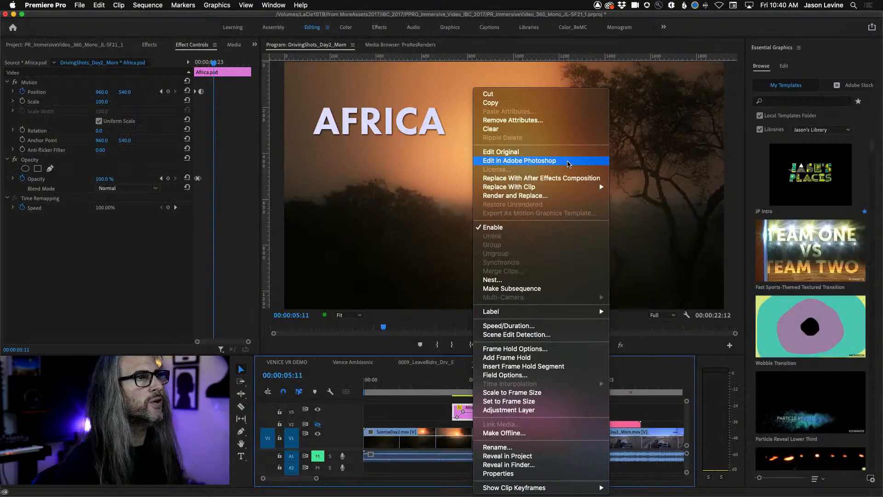
left_click(568, 162)
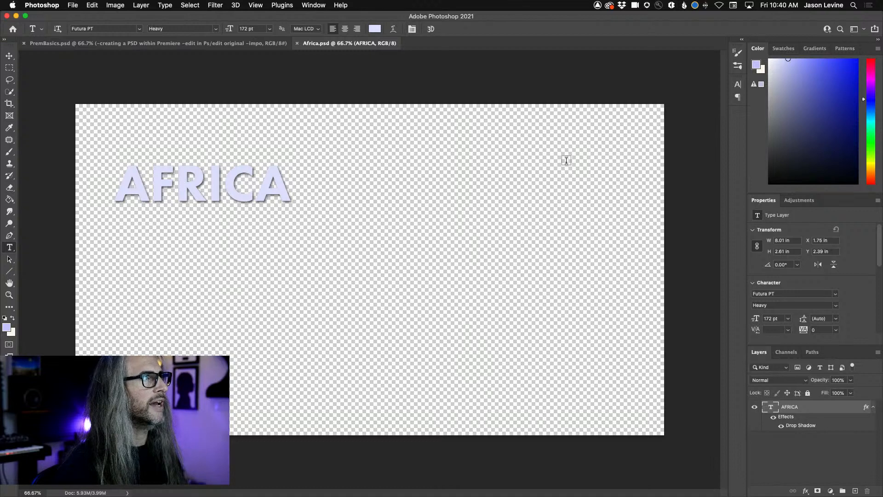
Step: Change the font of the AFRICA text layer to Coolvetica and its text color to pink #ffe3f4
double_click(768, 409)
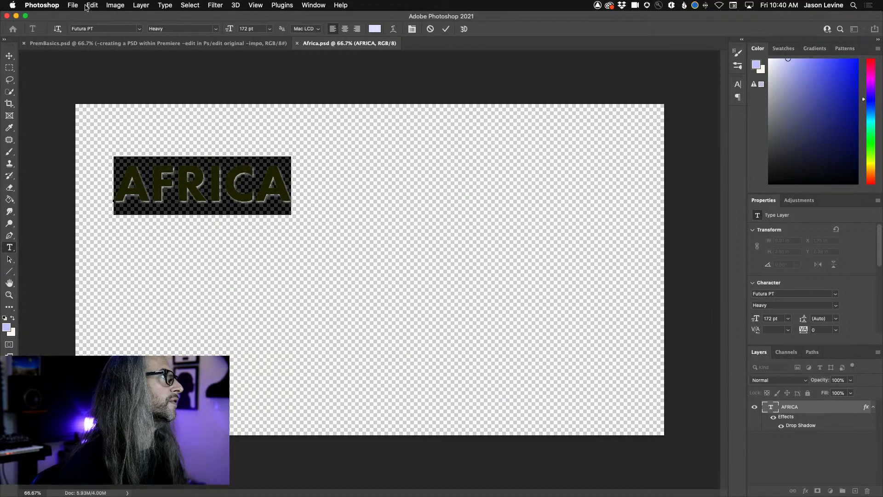
left_click(140, 29)
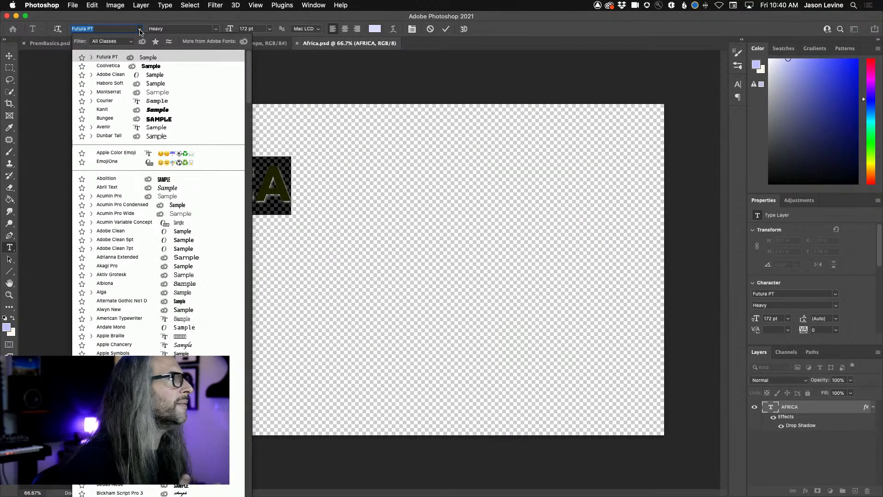
left_click(117, 66)
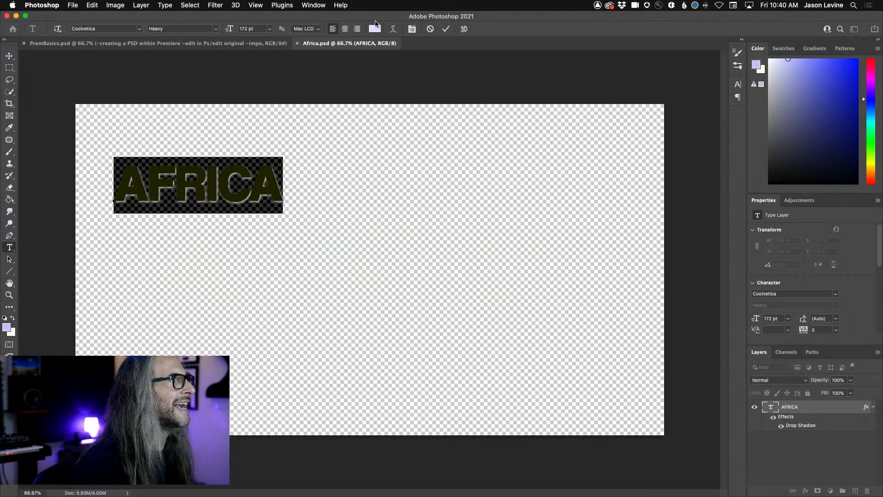
left_click(376, 28)
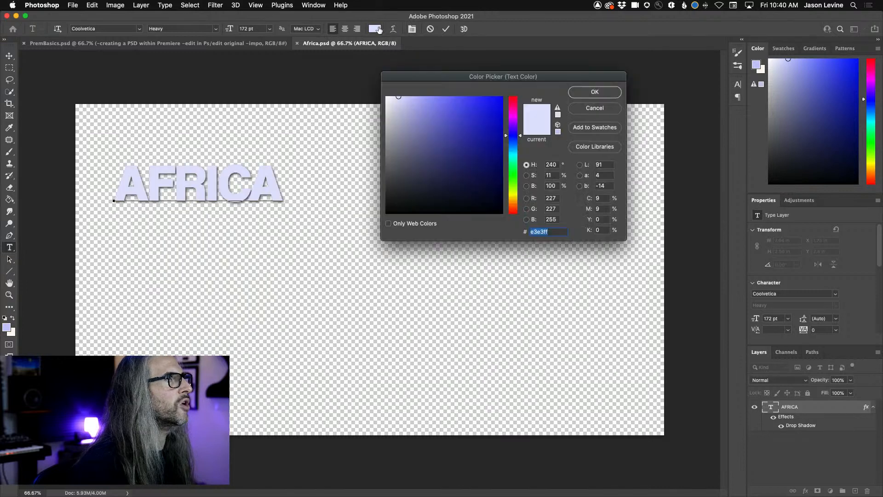
left_click(515, 109)
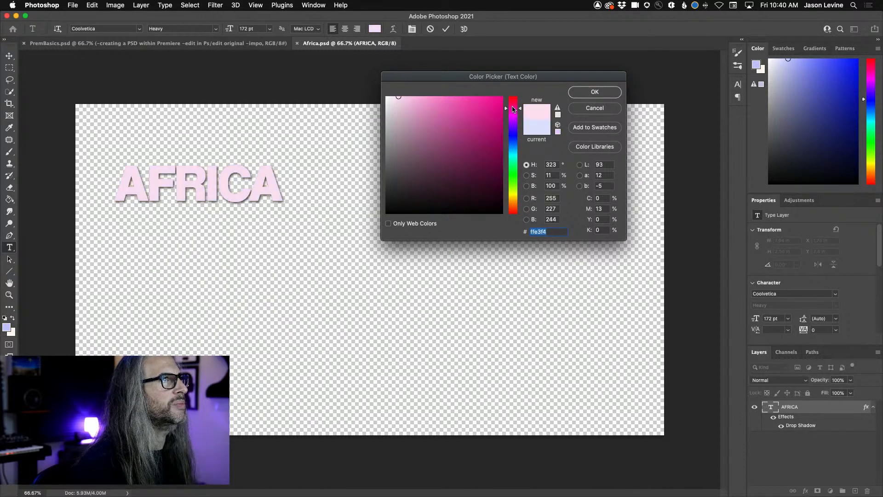
left_click(594, 92)
Step: Save and close Africa.psd, and switch back to Premiere Pro
left_click(72, 5)
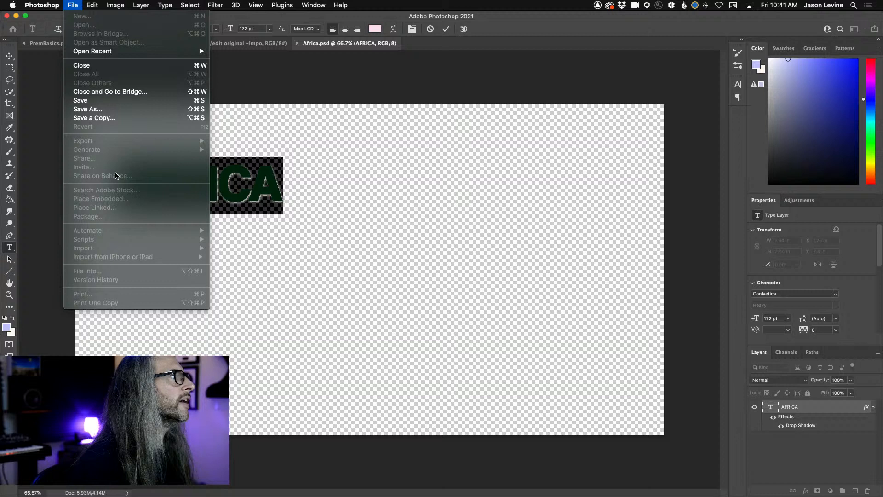
left_click(106, 104)
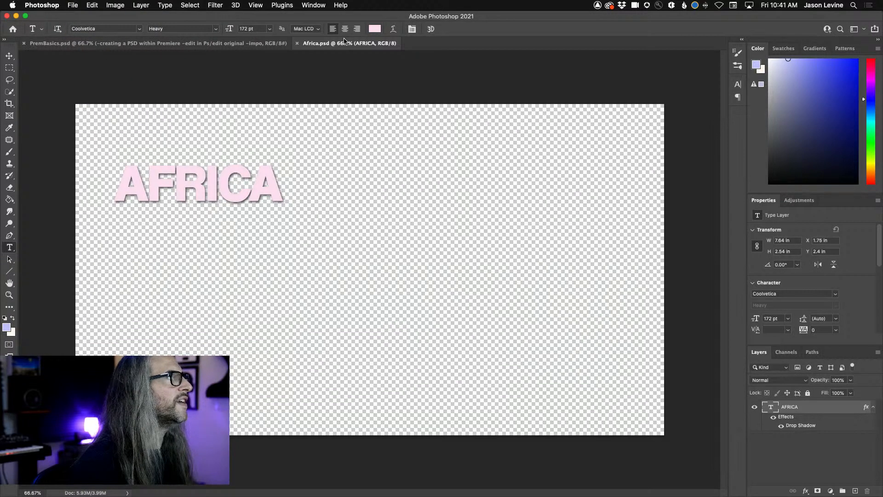
left_click(297, 42)
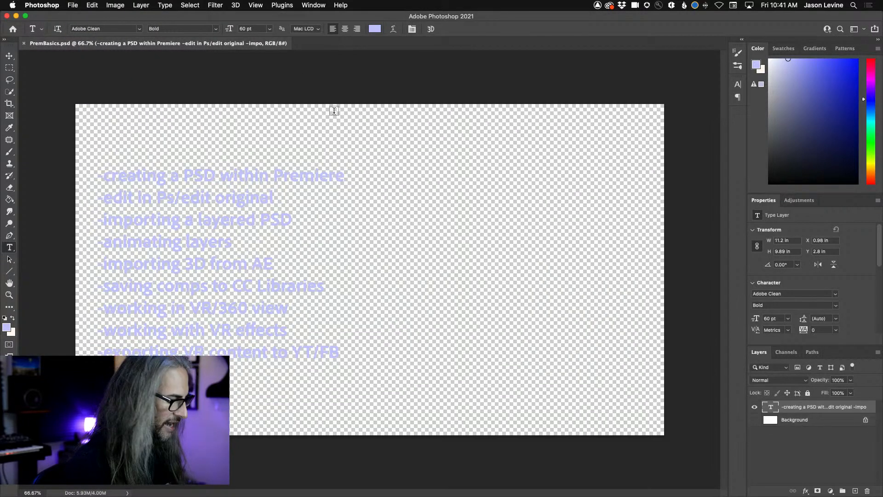
key("super+Tab")
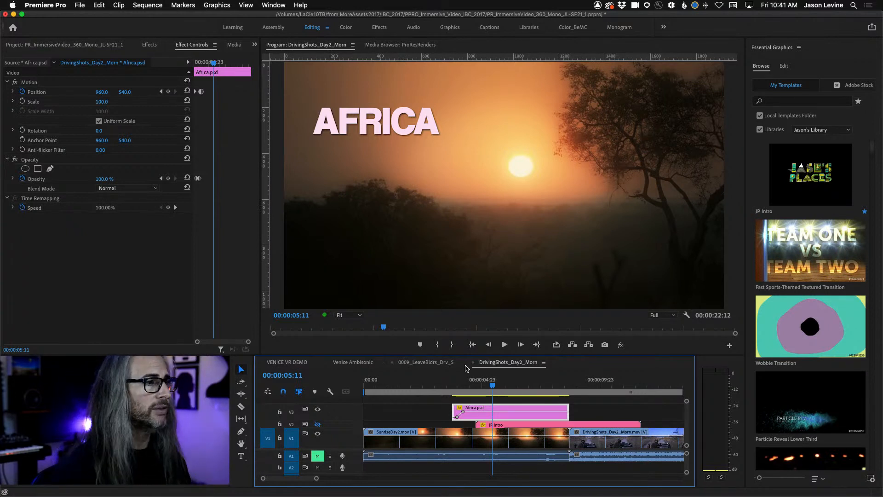
Step: Play back and scrub through the Africa.psd clip from its start to check the restyled title's animation
left_click(486, 387)
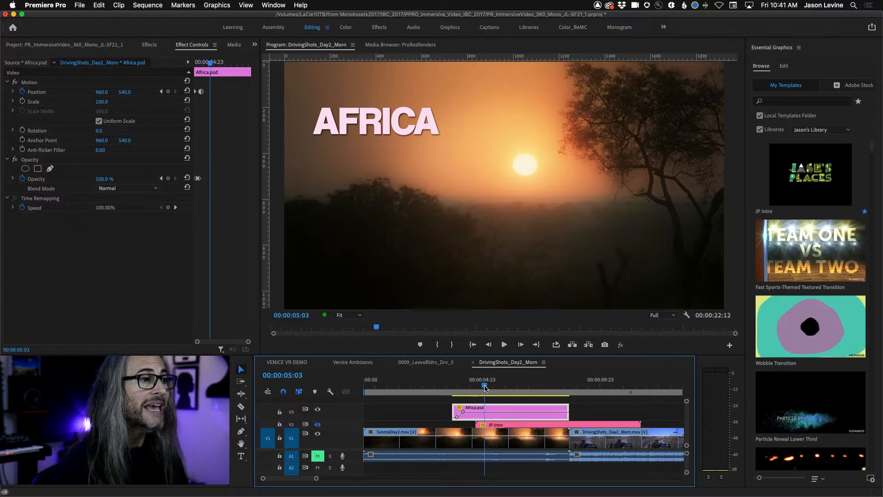
left_click_drag(485, 387, 455, 384)
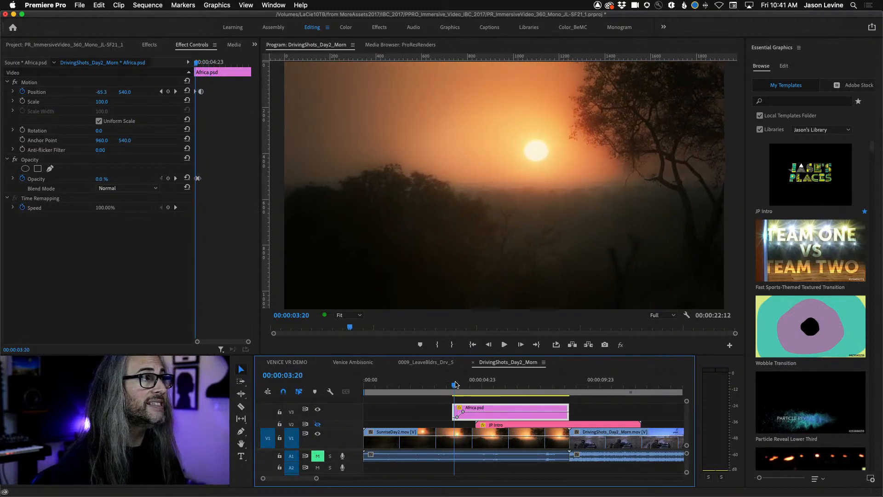
key("space")
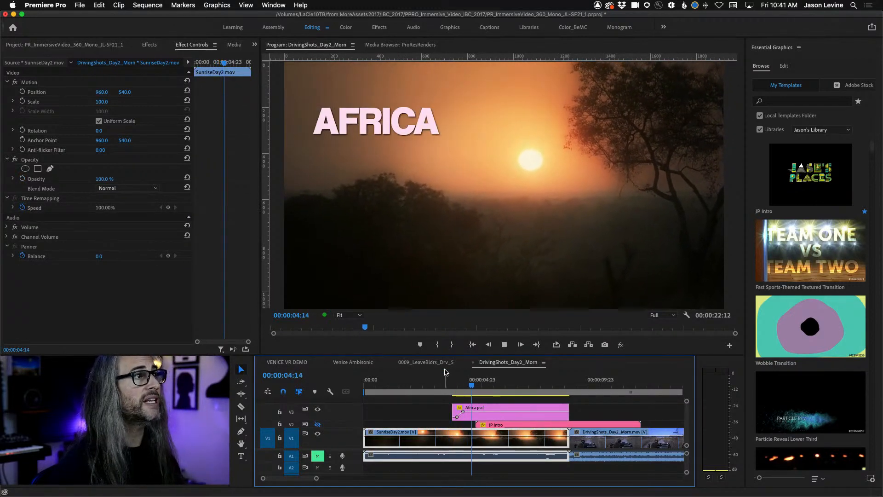
key("space")
mouse_move(488, 385)
left_mouse_down()
mouse_move(451, 385)
mouse_move(480, 385)
left_mouse_up()
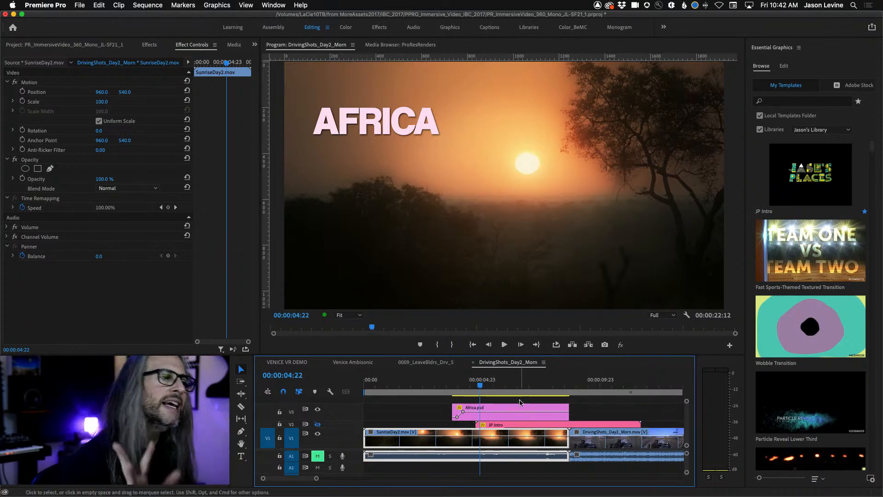
Step: Start importing artist_jesse_boykins_III.psd from the MAY 2017 VIDEO CONTENT folder into the project and reposition the layered-file import dialog
mouse_move(501, 409)
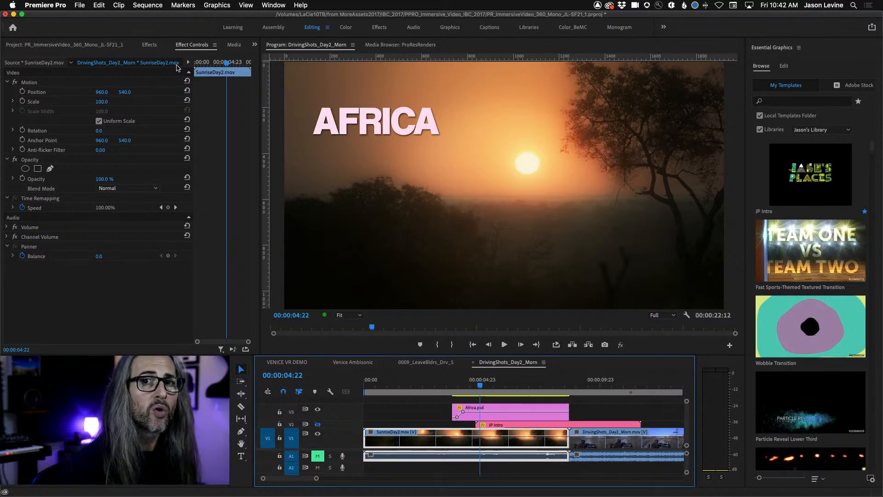
left_click(236, 45)
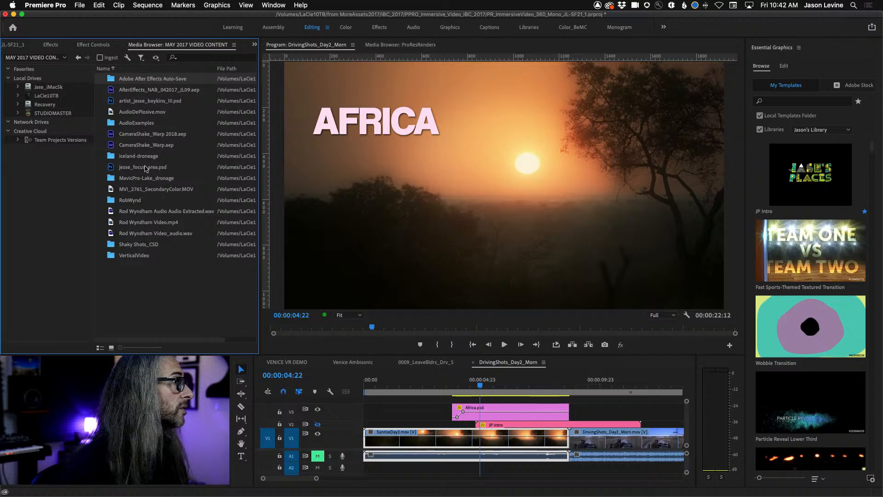
left_click(145, 103)
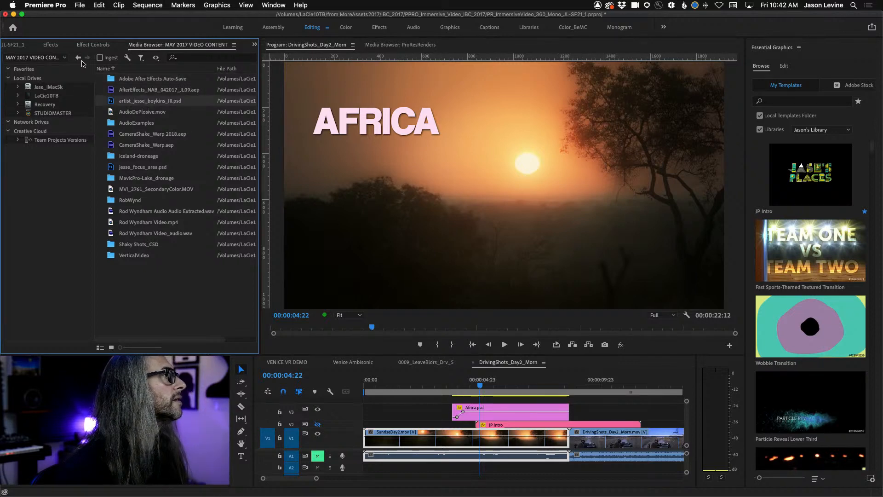
scroll(50, 49, "up", 3)
scroll(49, 50, "down", 3)
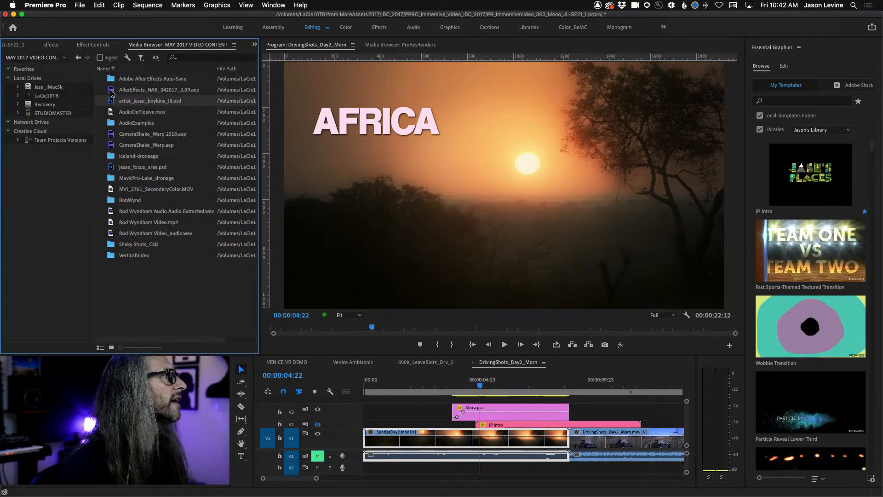
left_click(14, 44)
left_click_drag(68, 124, 90, 129)
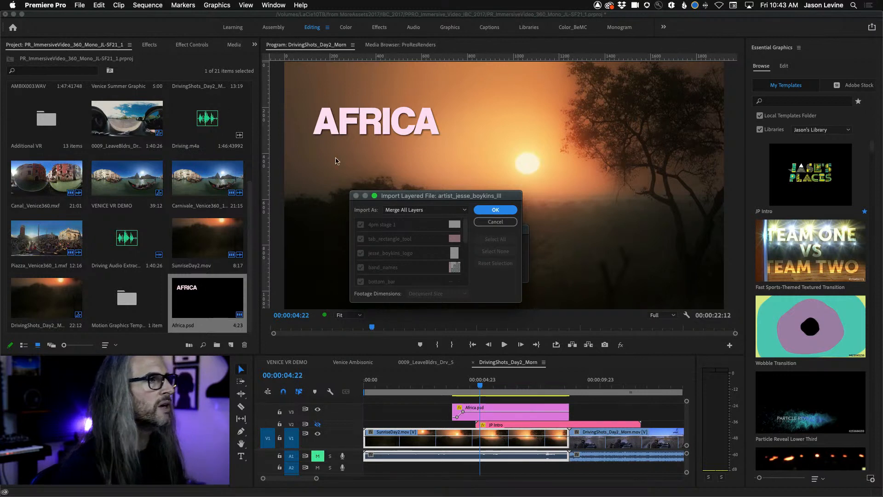
left_click_drag(420, 198, 458, 156)
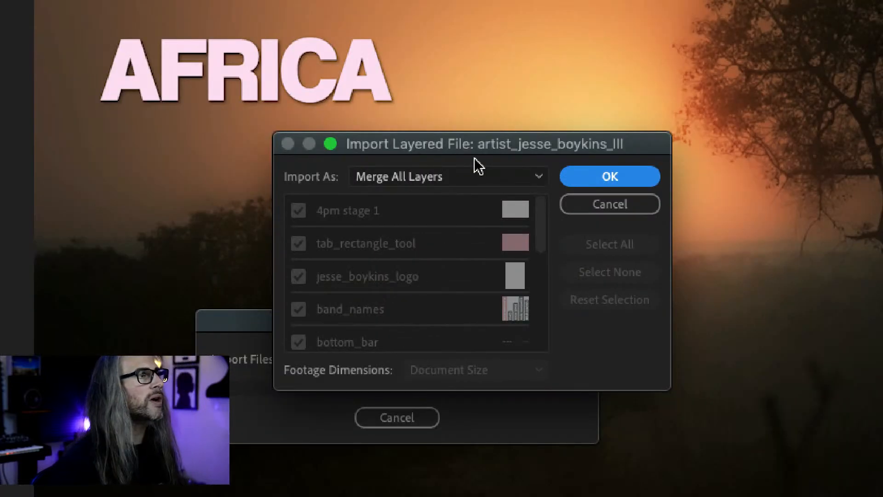
Step: Try the Merged Layers import option, excluding and re-including the 4pm stage 1 and tab_rectangle_tool layers
left_click(524, 177)
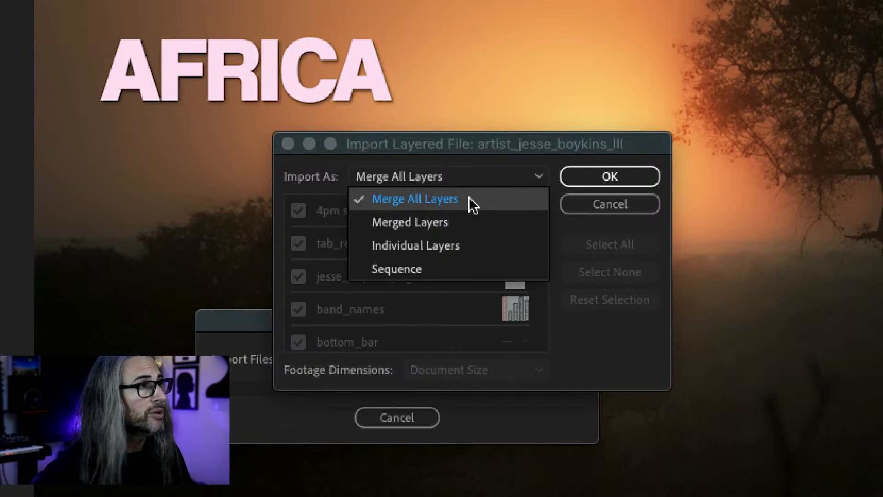
left_click(467, 225)
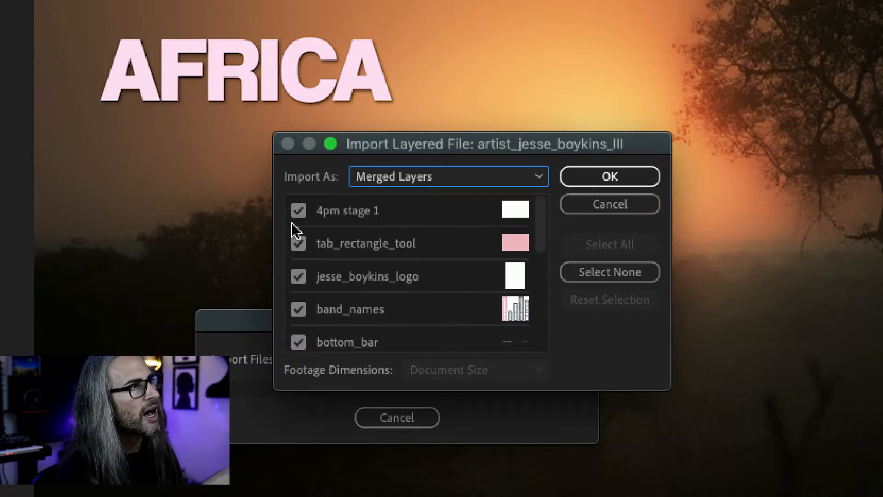
left_click(299, 211)
left_click(299, 243)
left_click(299, 211)
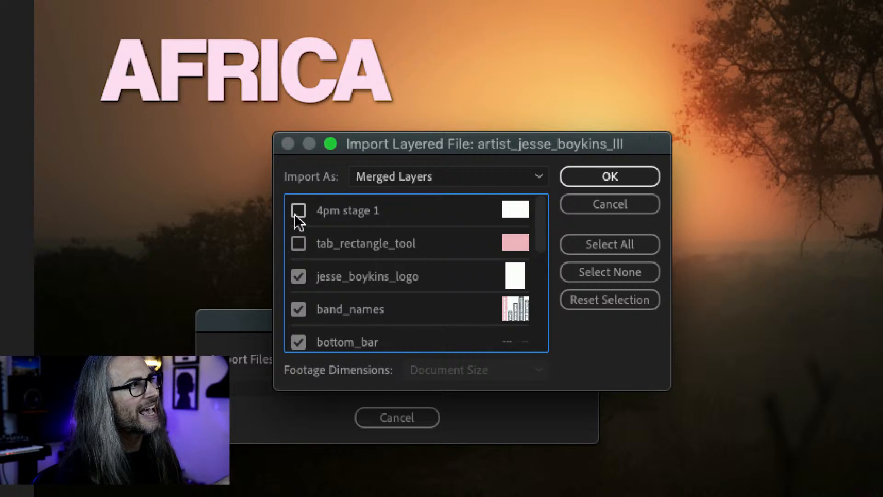
left_click(300, 245)
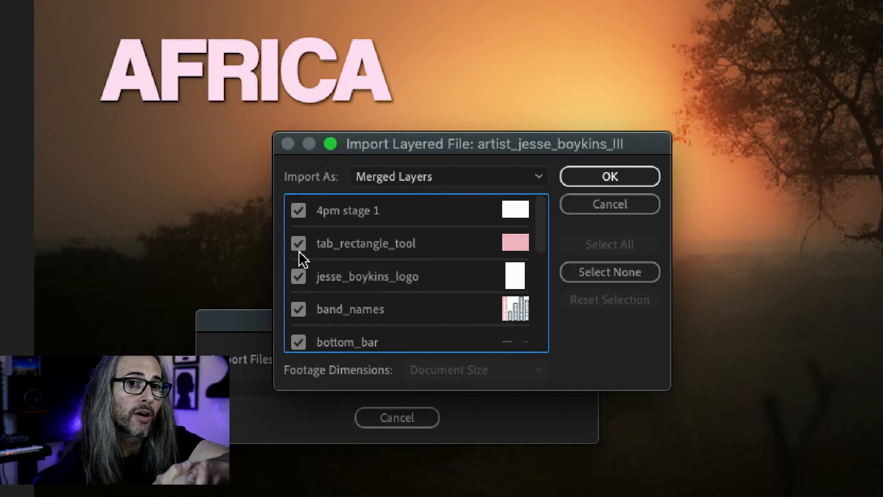
Step: Compare the Merge All Layers and Merged Layers import options for the layered file
left_click(517, 175)
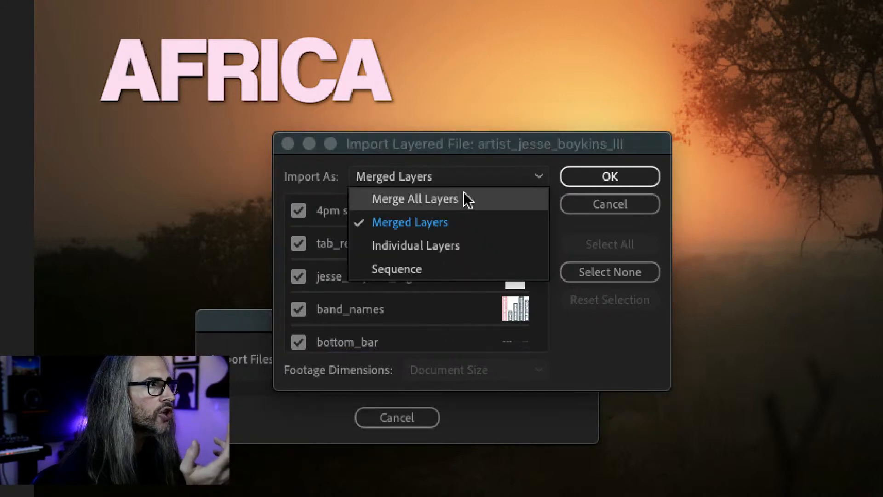
left_click(458, 199)
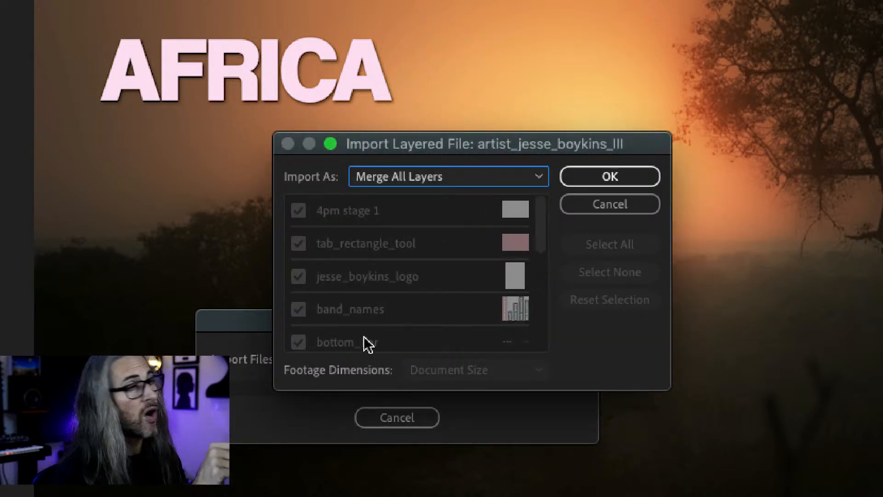
left_click(388, 180)
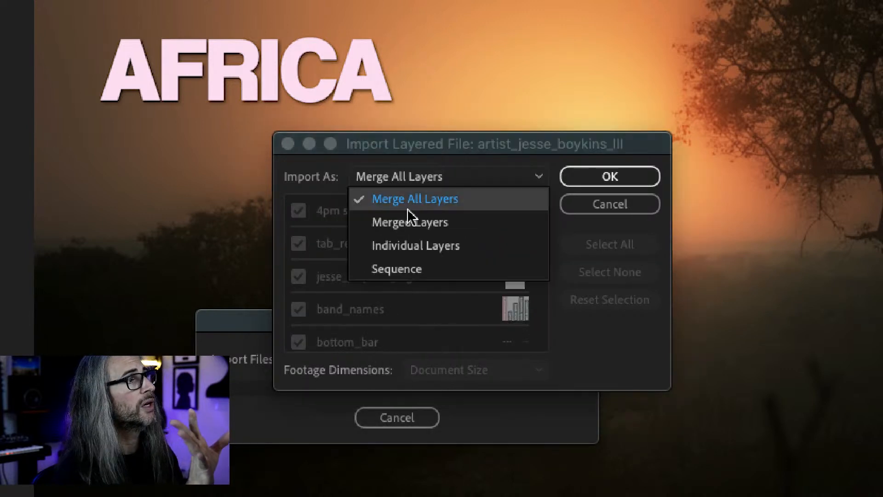
left_click(421, 225)
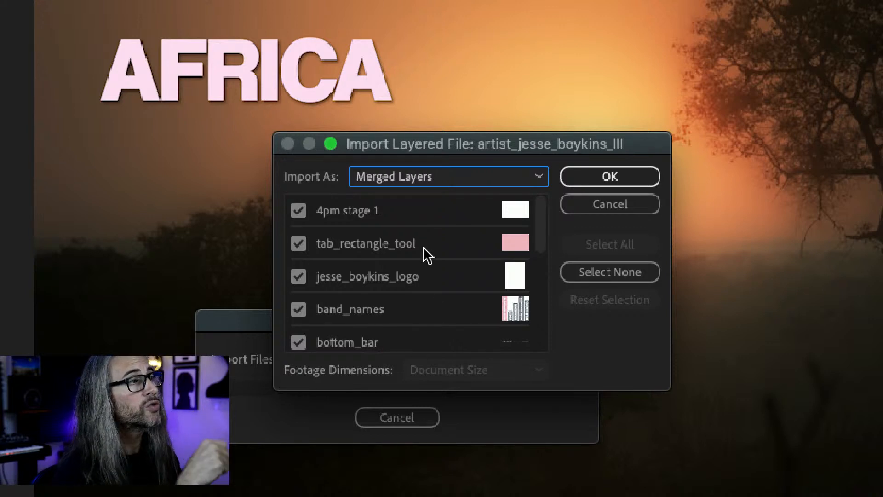
Step: Try the Individual Layers import option and review the layer list down to the Background layer
left_click(415, 176)
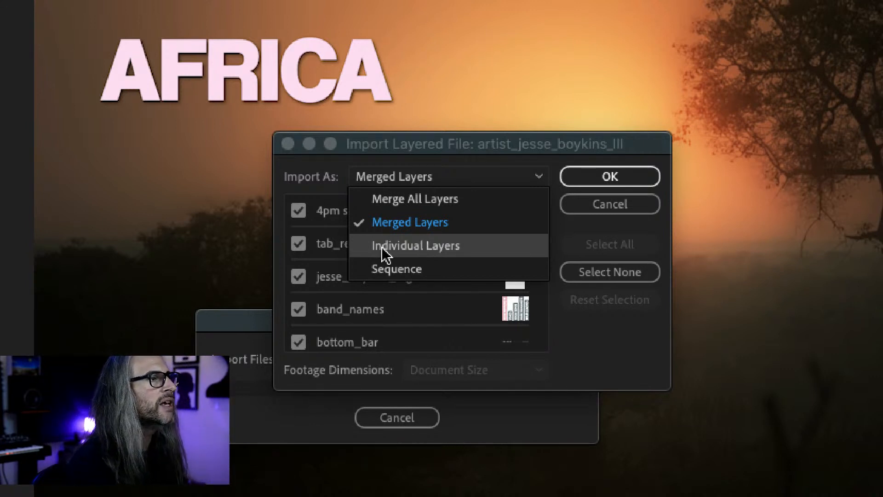
left_click(451, 254)
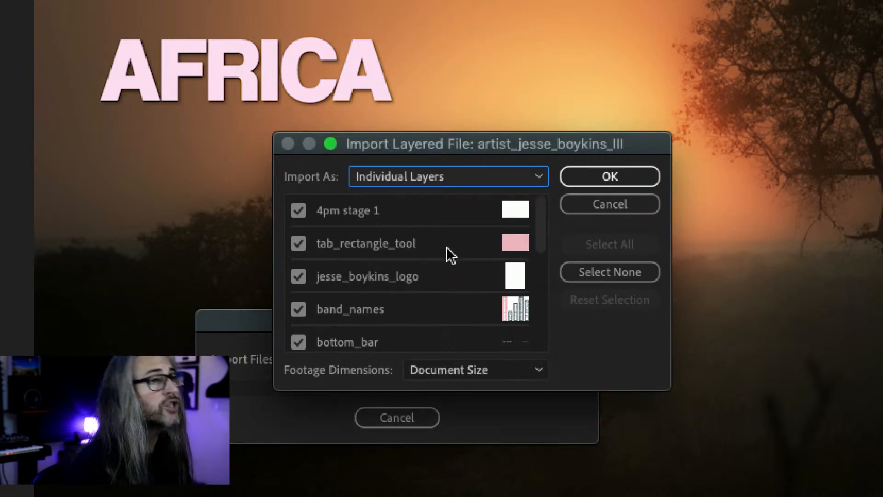
left_click_drag(537, 243, 550, 345)
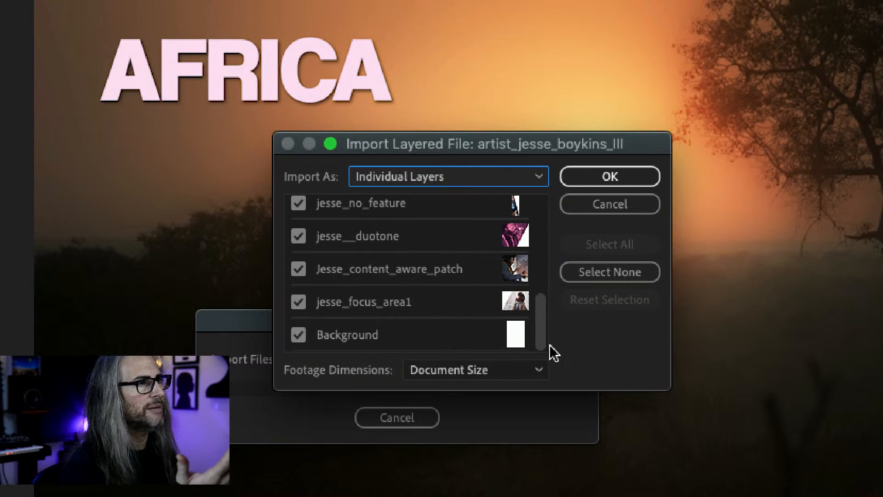
Step: Import the layered file as a Sequence with all layers included and footage dimensions at Document Size
left_click(479, 184)
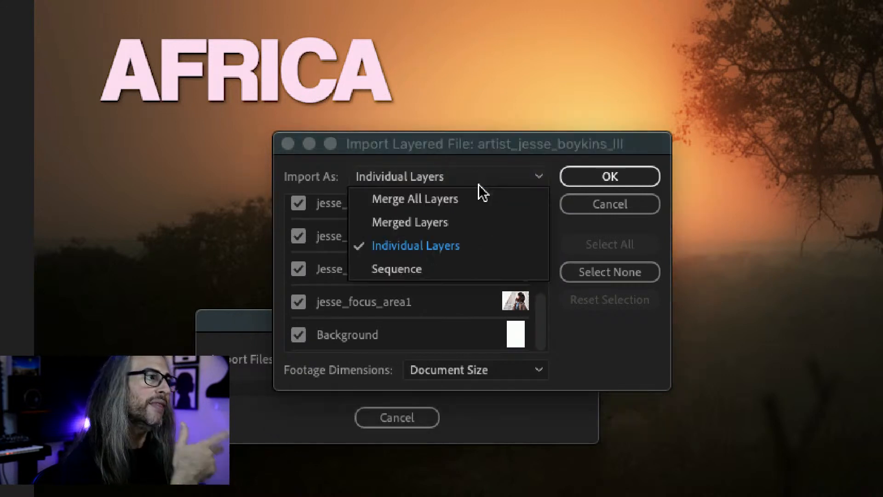
left_click(453, 271)
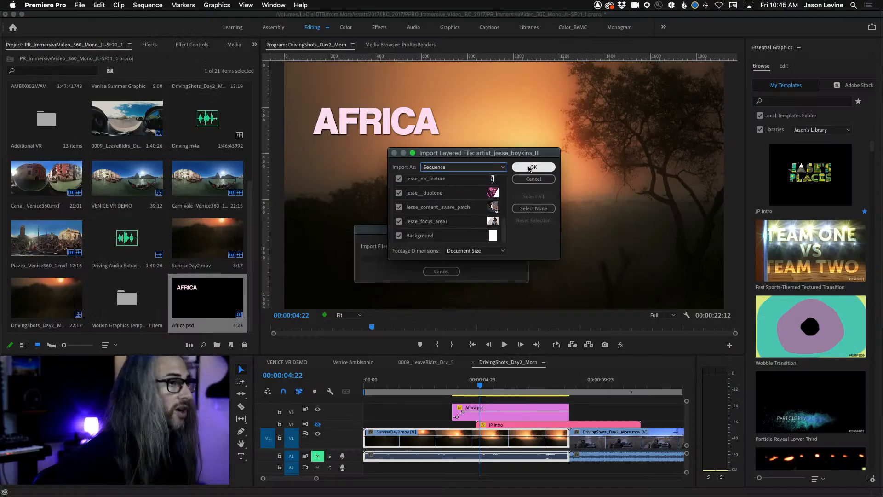
left_click(532, 168)
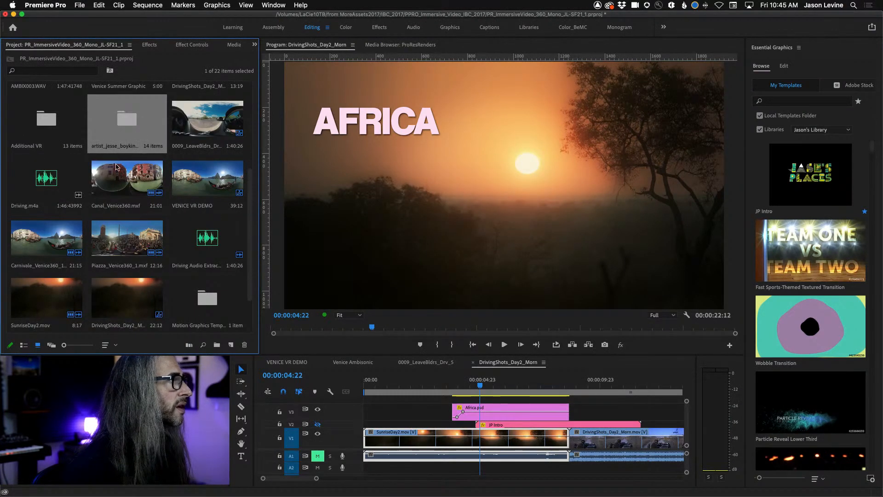
Step: Open the imported artist_jesse_boykins_III bin and open its artist_jesse_boykins_III sequence in the timeline
double_click(127, 120)
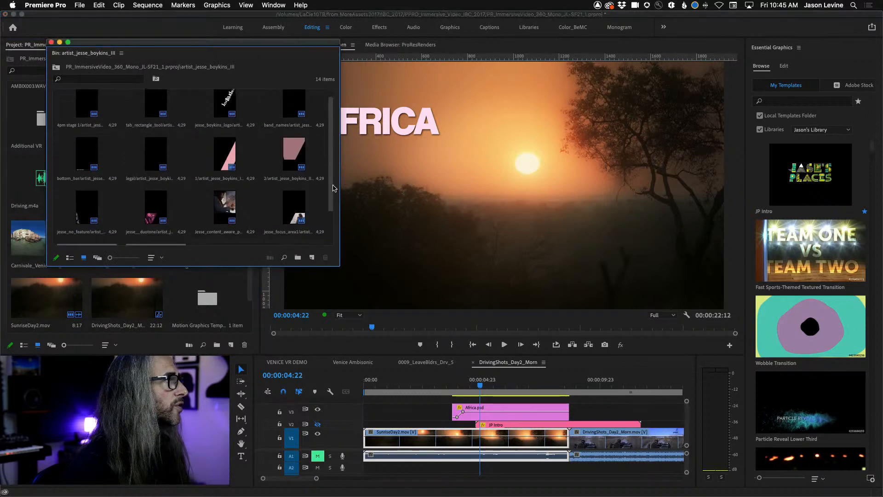
scroll(334, 188, "down", 3)
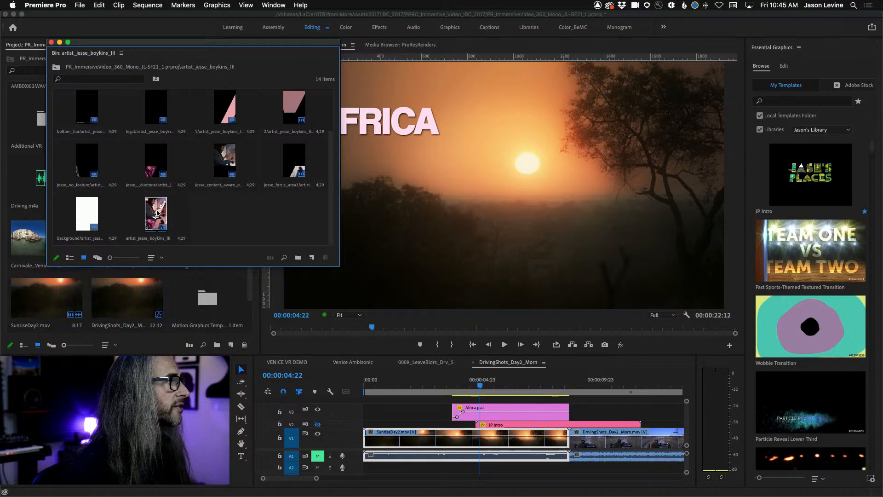
double_click(156, 214)
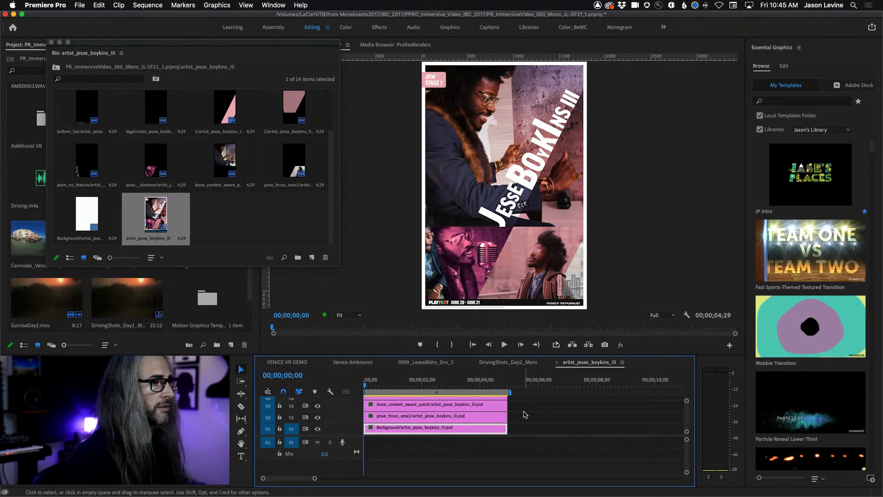
Step: Dock the floating artist_jesse_boykins_III bin with the project panels and view the sequence's stacked layer tracks in a maximized timeline
key("grave")
left_click_drag(76, 40, 265, 200)
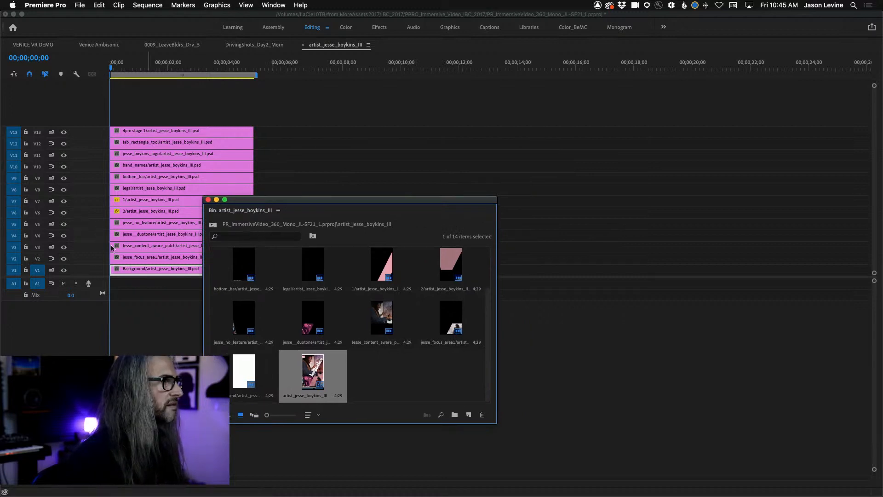
key("grave")
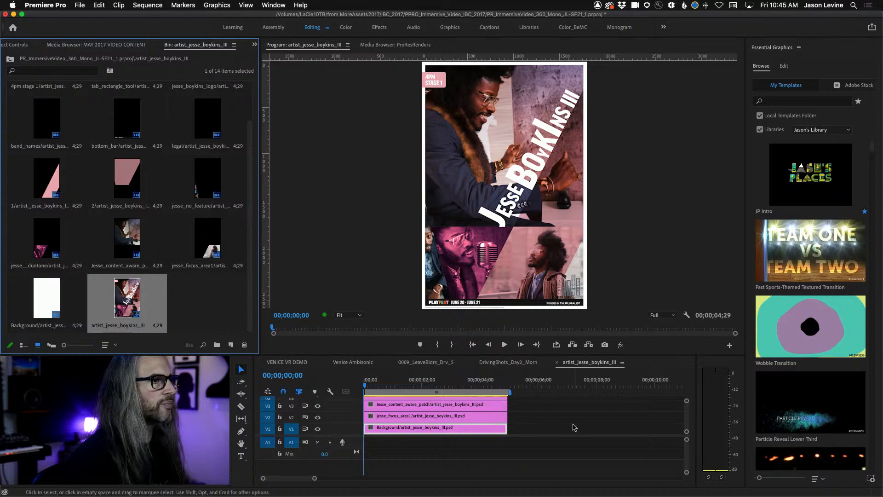
key("grave")
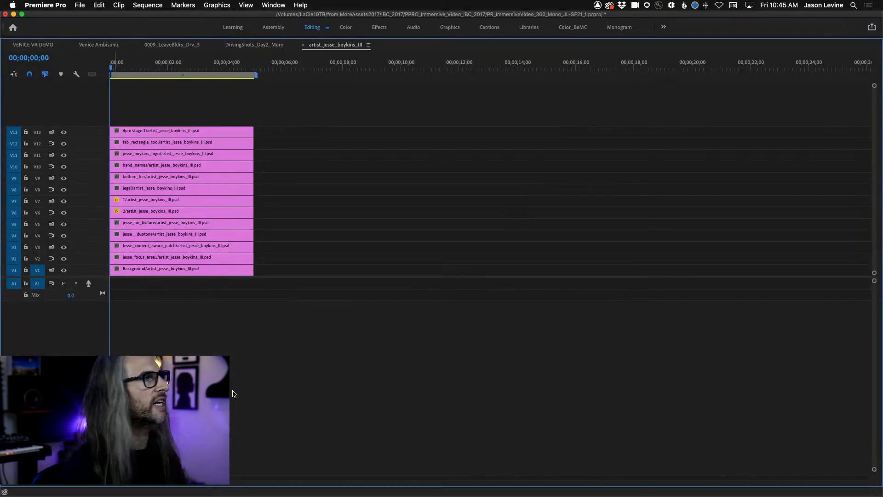
key("grave")
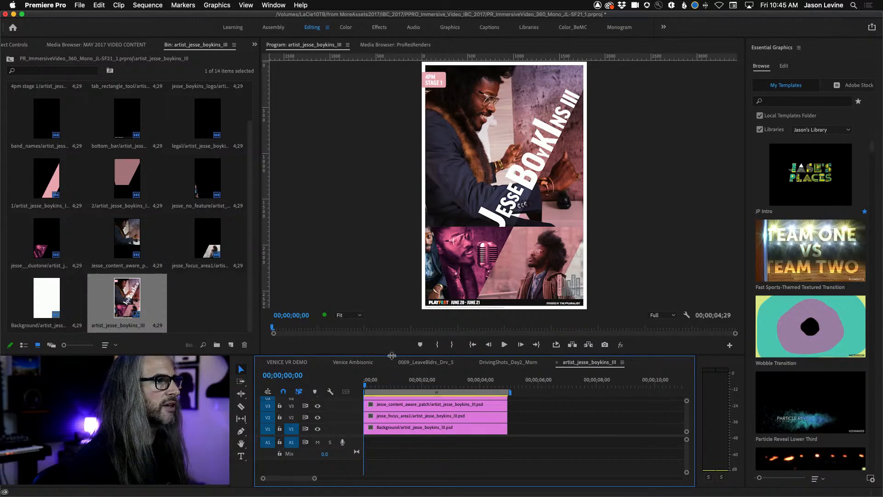
Step: Enlarge the timeline and its video track area, and turn off the output of track V1 holding the Background layer
left_click_drag(393, 358, 399, 284)
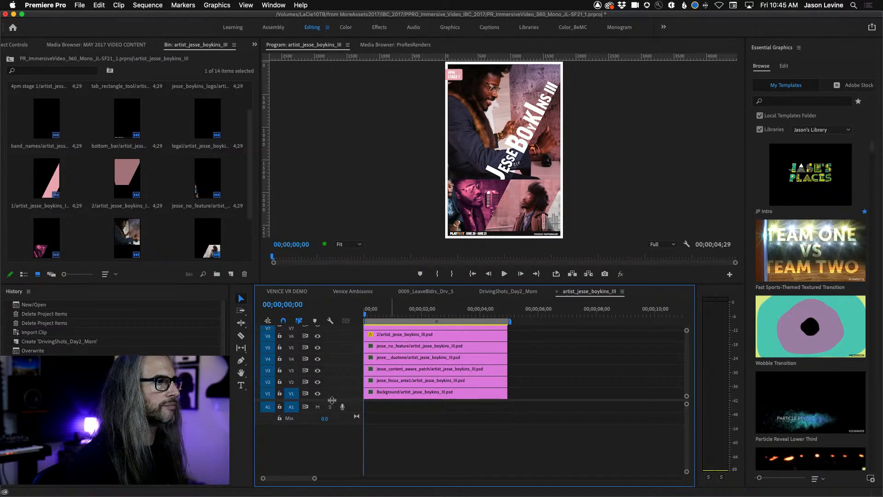
left_click_drag(334, 400, 333, 455)
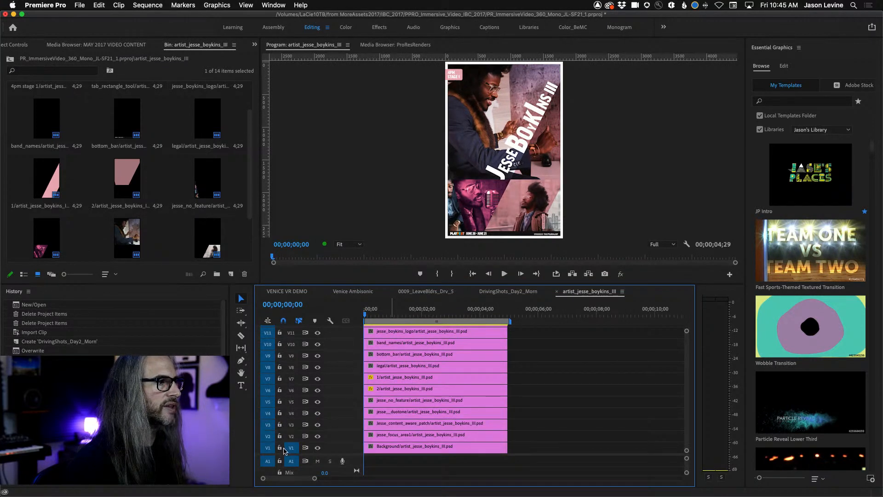
left_click(318, 447)
left_click(317, 448)
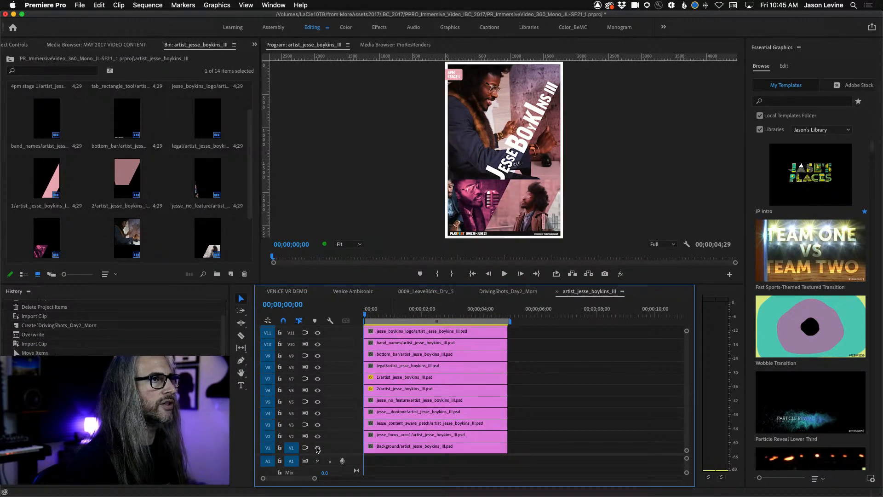
left_click(317, 448)
left_click(317, 448)
left_click(318, 448)
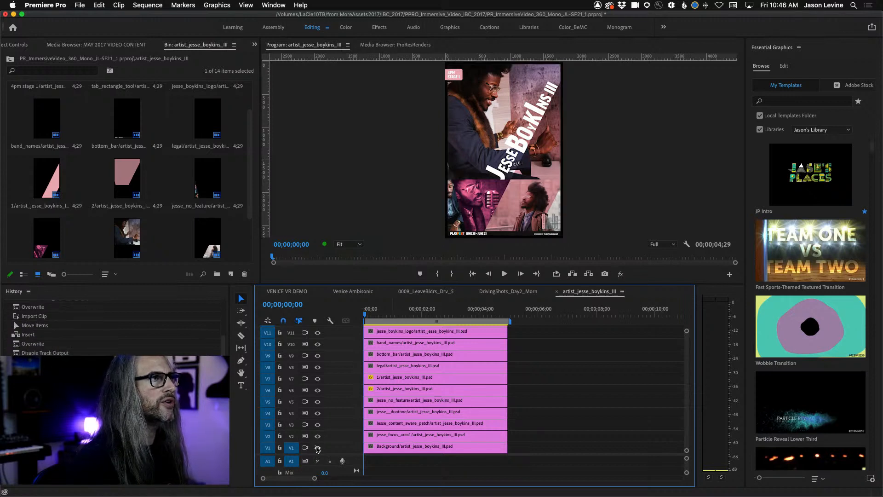
Step: Turn the output of tracks V2 through V5 off and back on one at a time to examine each layer's part in the poster
left_click(317, 436)
left_click(317, 436)
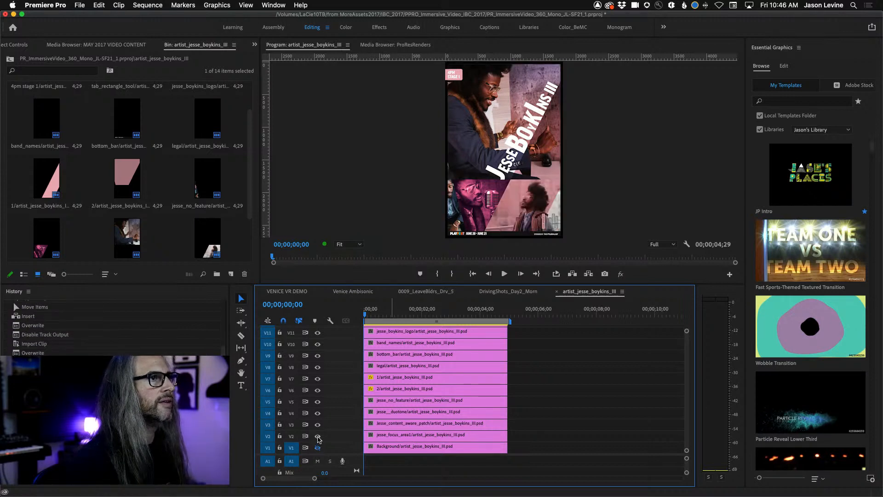
left_click(317, 436)
left_click(318, 437)
left_click(318, 425)
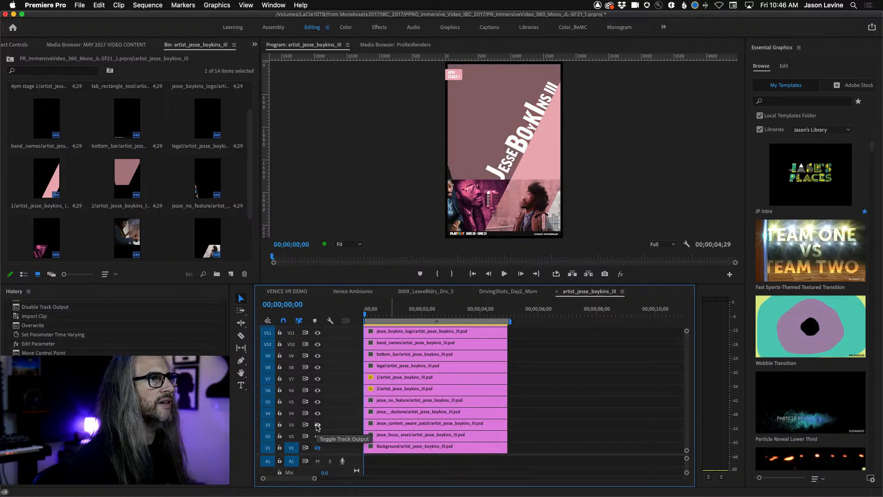
left_click(317, 425)
left_click(317, 413)
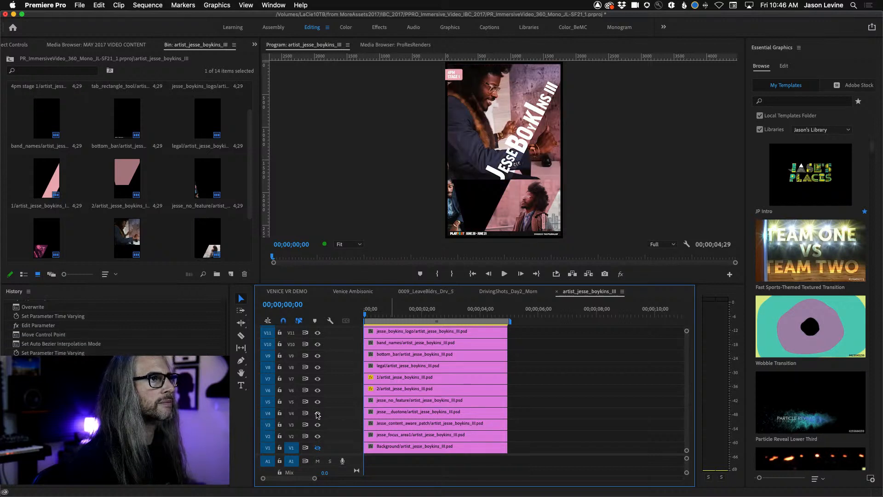
left_click(317, 414)
left_click(317, 402)
left_click(317, 402)
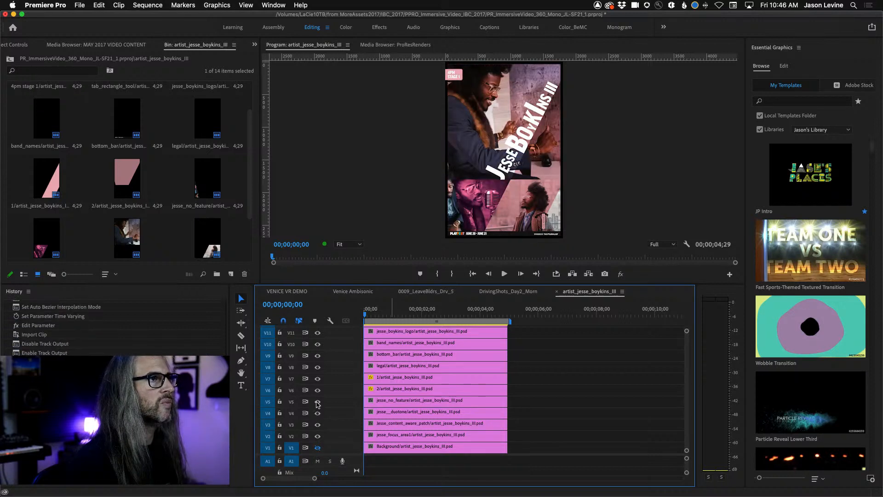
Step: Turn the output of tracks V5 and V6 off and back on to examine what each layer adds to the poster
left_click(318, 401)
left_click(317, 402)
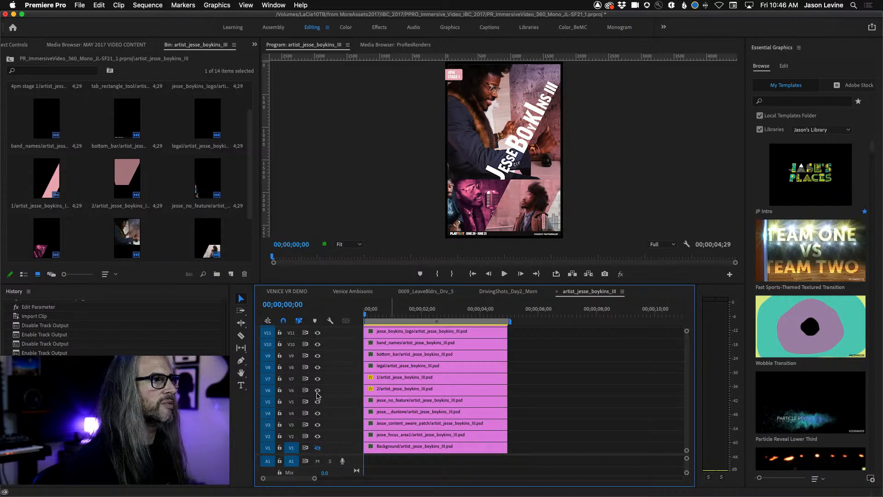
left_click(318, 390)
left_click(318, 390)
left_click(317, 391)
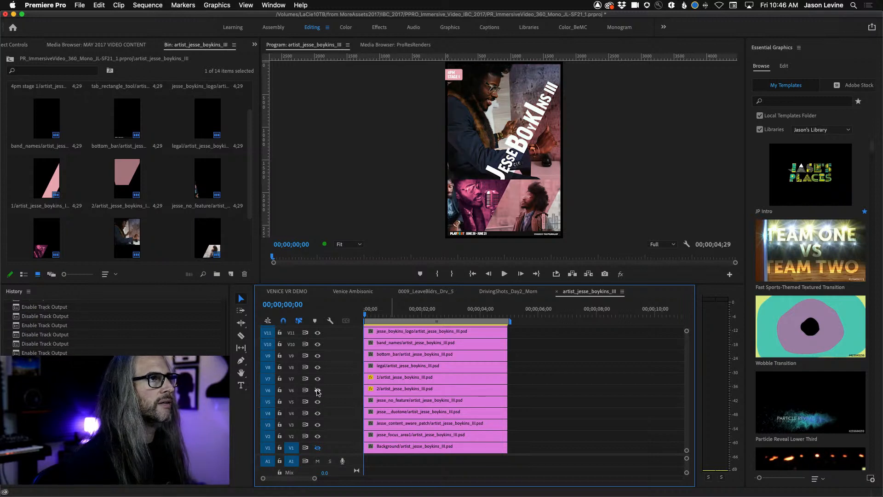
left_click(318, 391)
left_click(318, 390)
left_click(317, 391)
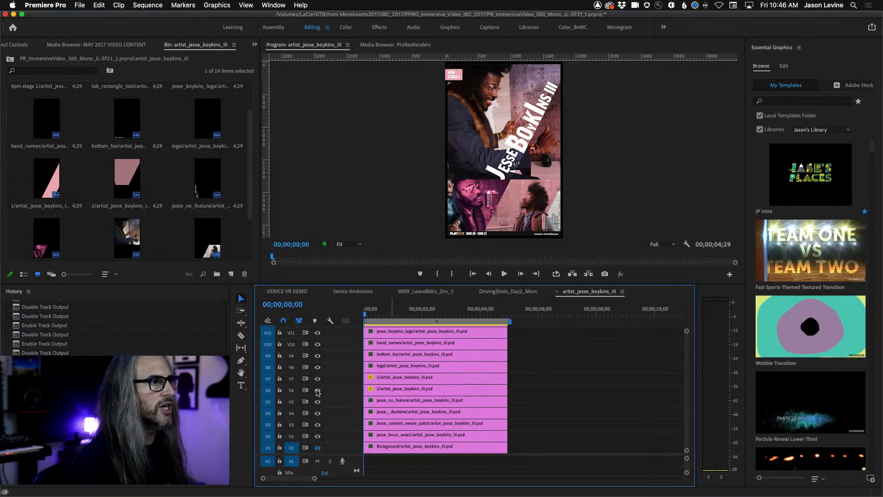
Step: Turn the output of tracks V7 and V8 off and back on to identify their layers in the poster
left_click(318, 379)
left_click(317, 378)
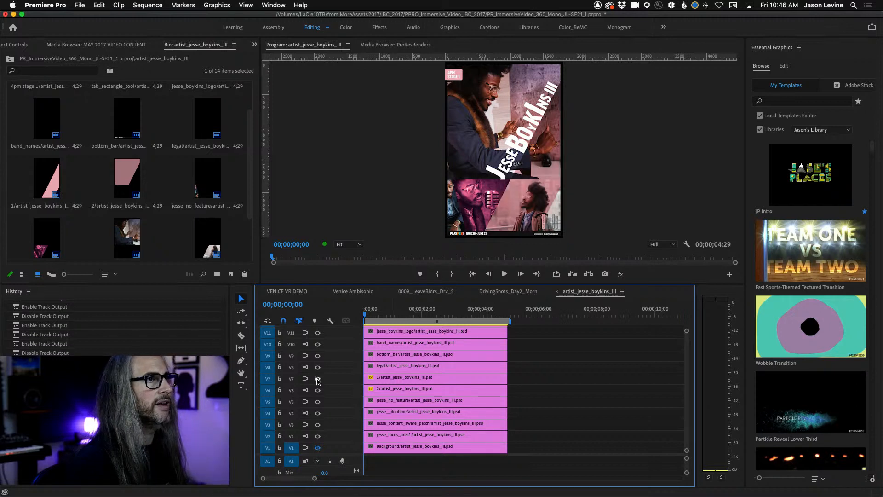
left_click(317, 379)
left_click(318, 378)
left_click(317, 379)
left_click(317, 379)
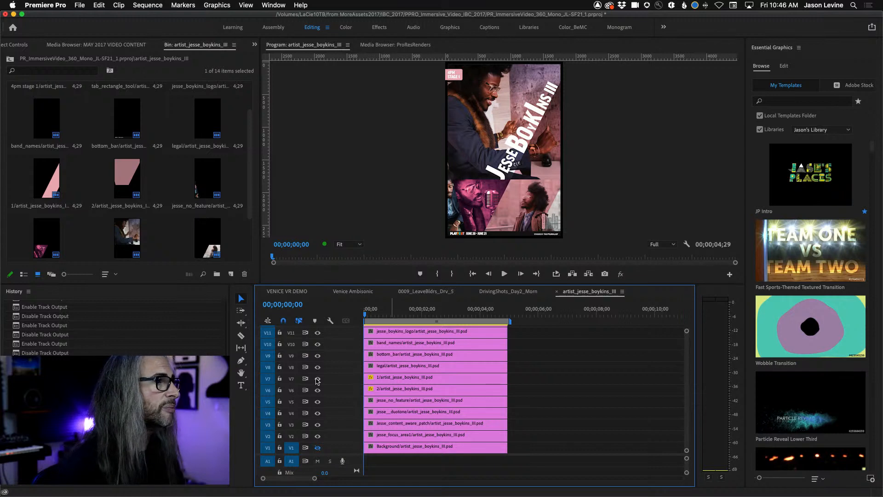
left_click(318, 367)
left_click(317, 368)
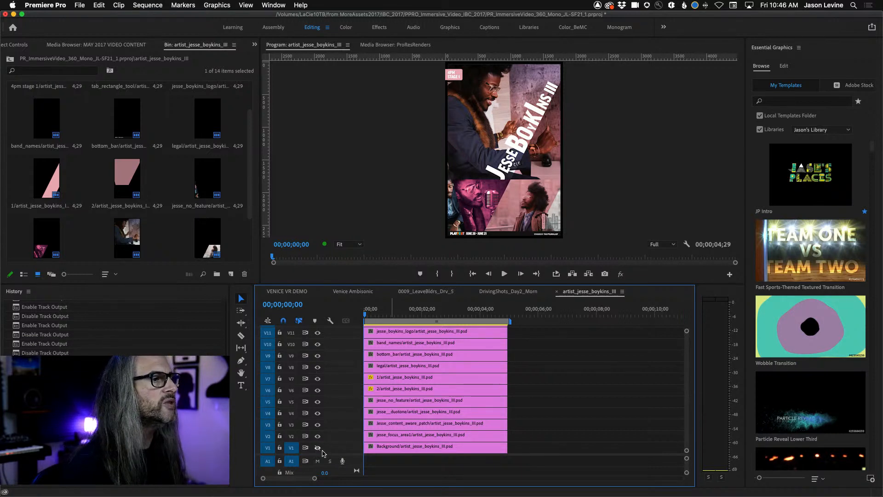
Step: Fade in the jesse_focus_area1 clip on V2 with Opacity keyframes, lowered at the sequence start and 100% at 00;00;00;20
left_click(318, 436)
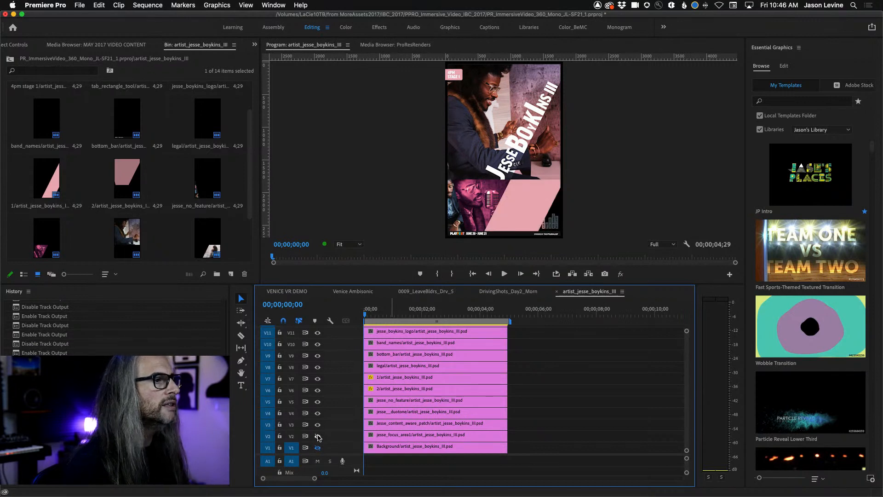
left_click(318, 436)
left_click(384, 438)
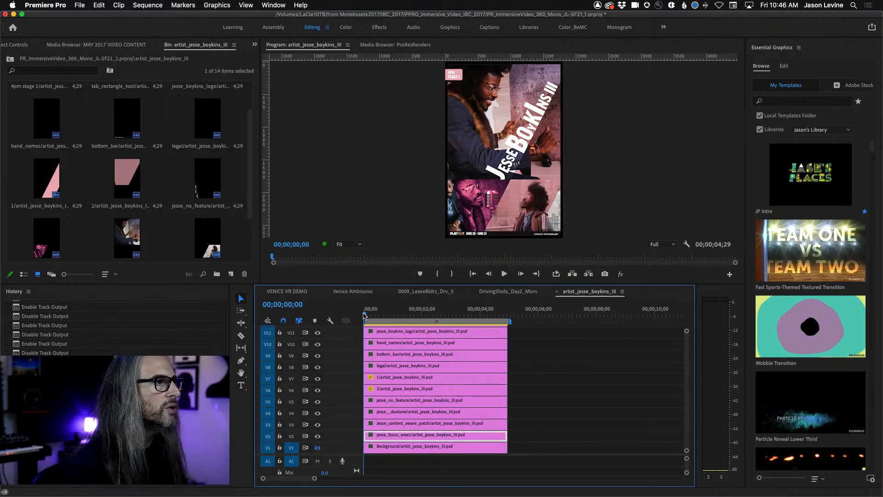
left_click_drag(364, 316, 382, 316)
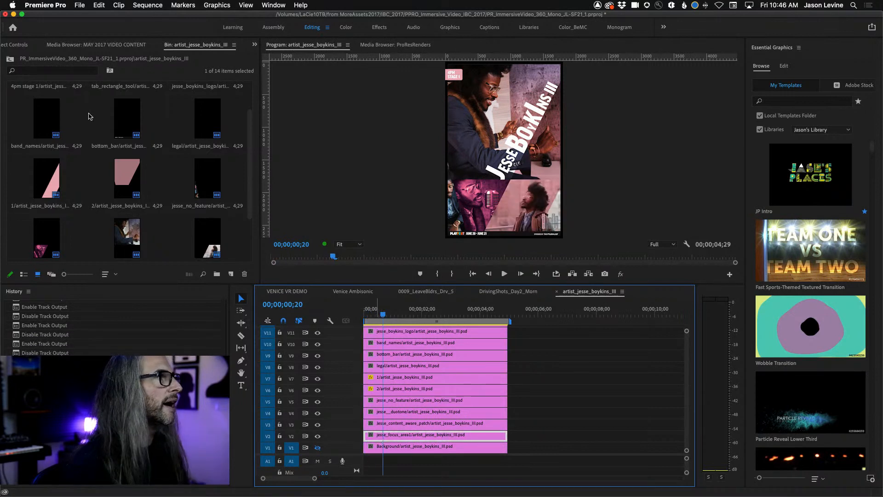
left_click(255, 45)
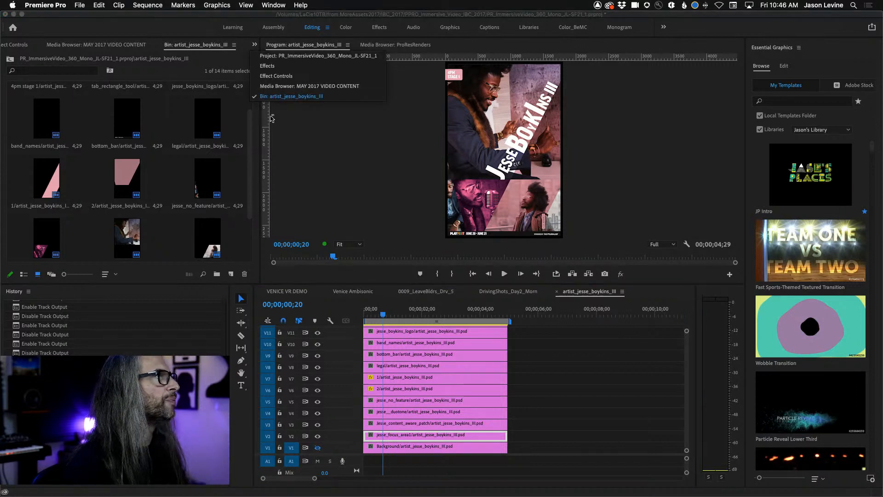
left_click(278, 75)
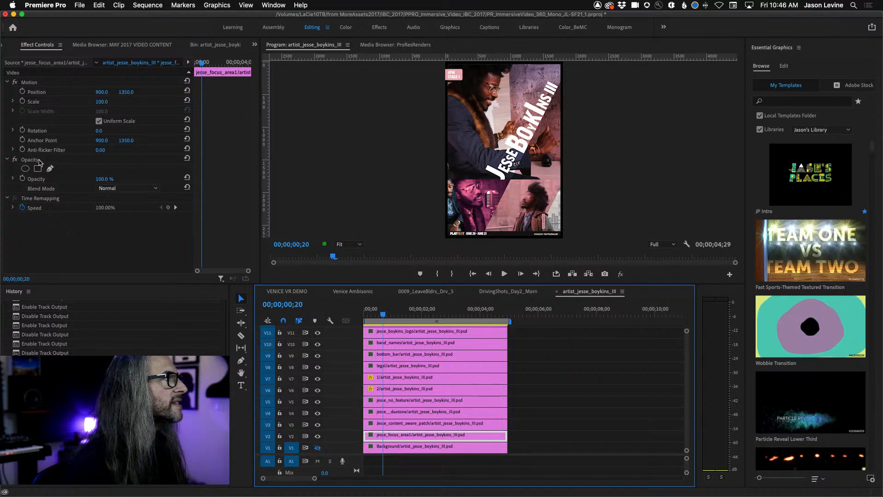
left_click(23, 178)
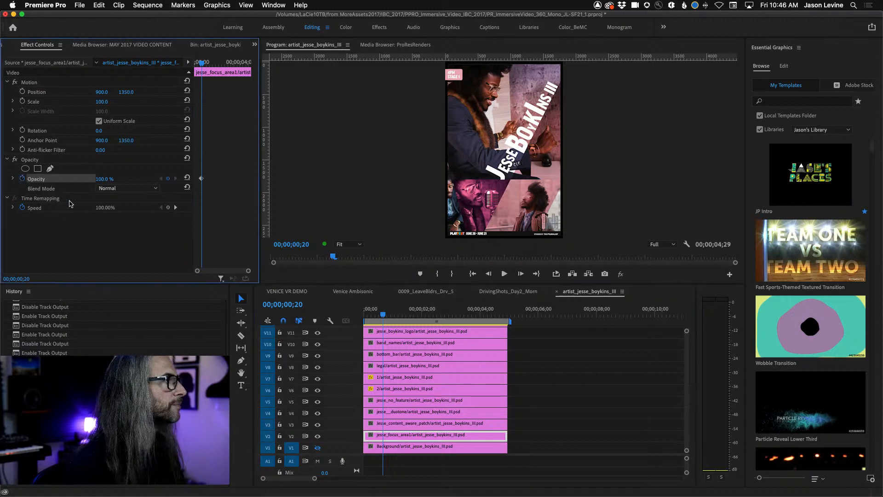
left_click_drag(382, 315, 336, 317)
left_click_drag(105, 178, 55, 179)
Step: Fade in the content-aware patch clip on V3 with Opacity keyframes of 0% at 00;00;00;13 and 100% at 00;00;01;01
left_click_drag(366, 316, 394, 316)
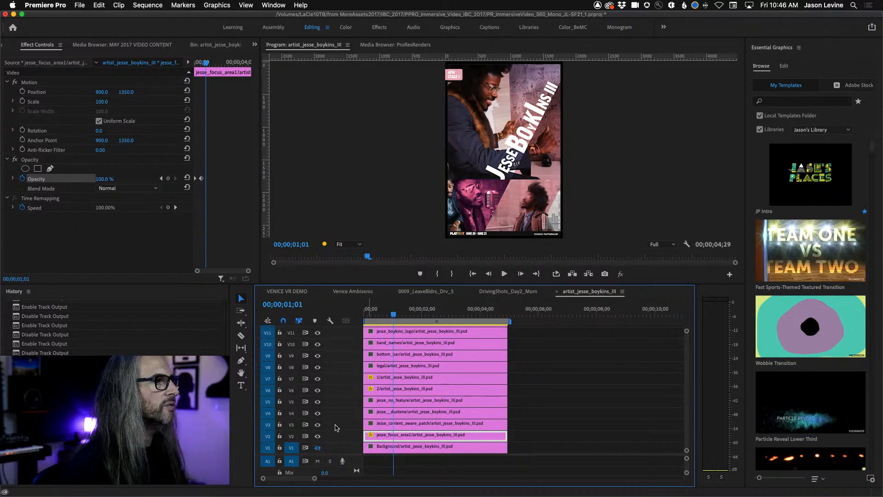
left_click(318, 424)
left_click(317, 424)
left_click(400, 424)
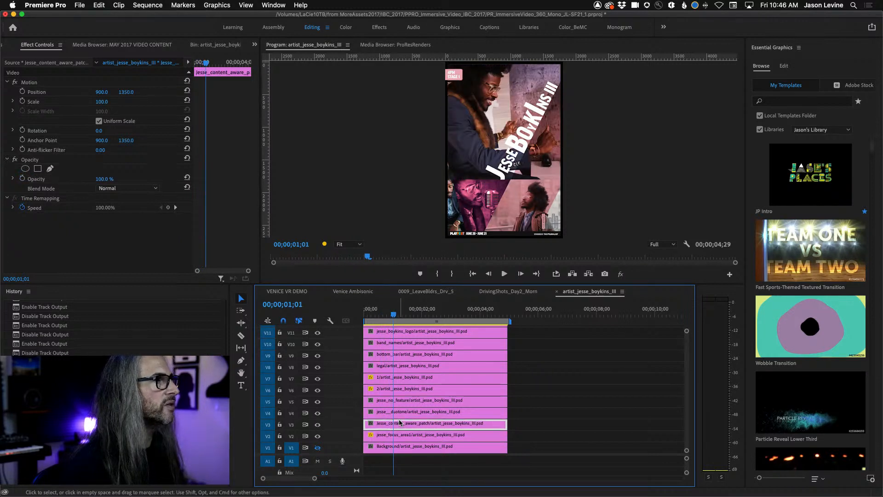
left_click(22, 179)
left_click_drag(394, 316, 376, 314)
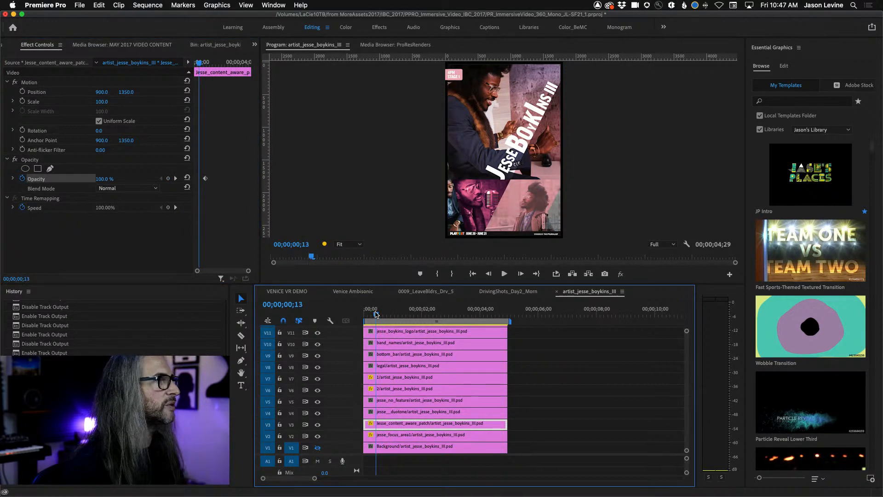
left_click_drag(99, 179, 65, 178)
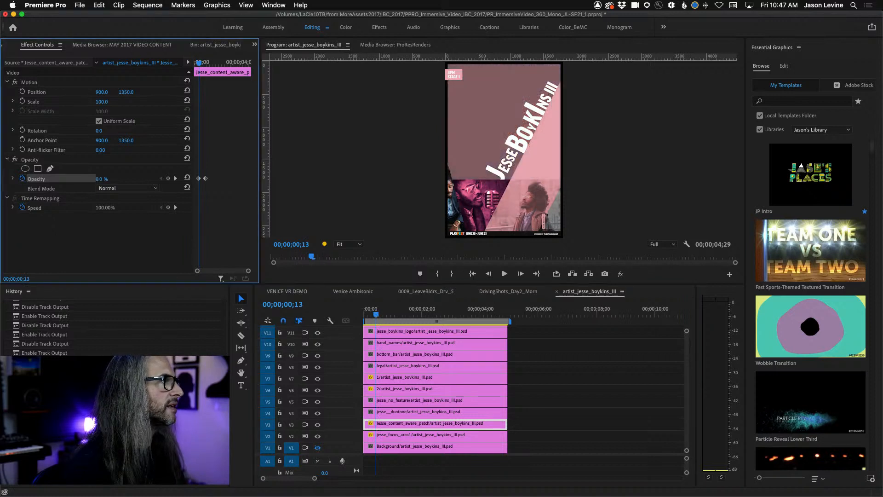
Step: Fade in the duotone clip on V4 with Opacity keyframes of 0% at 00;00;00;19 and 100% at 00;00;01;07, and preview the fade
left_click_drag(377, 315, 399, 316)
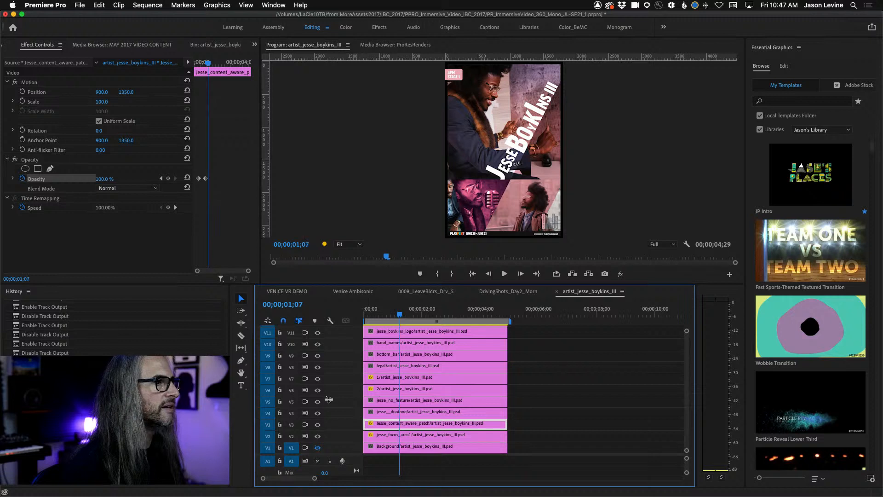
left_click(372, 414)
left_click(318, 414)
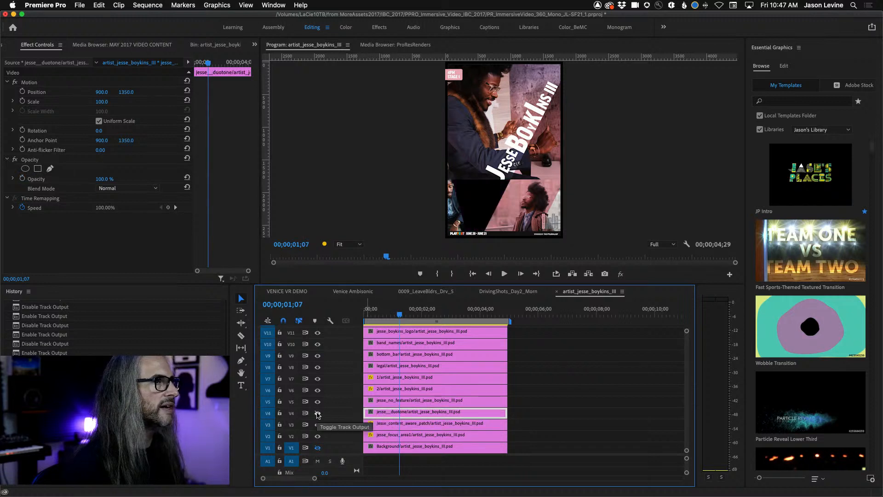
left_click(318, 414)
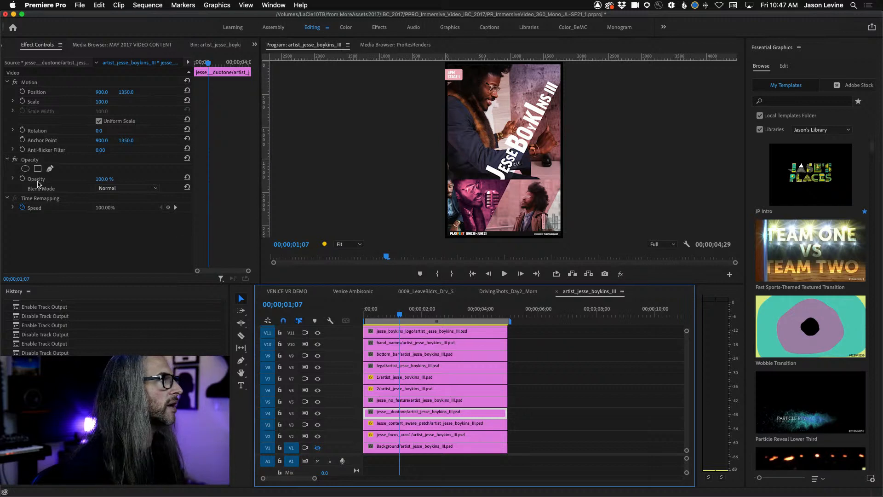
left_click(22, 179)
left_click(398, 317)
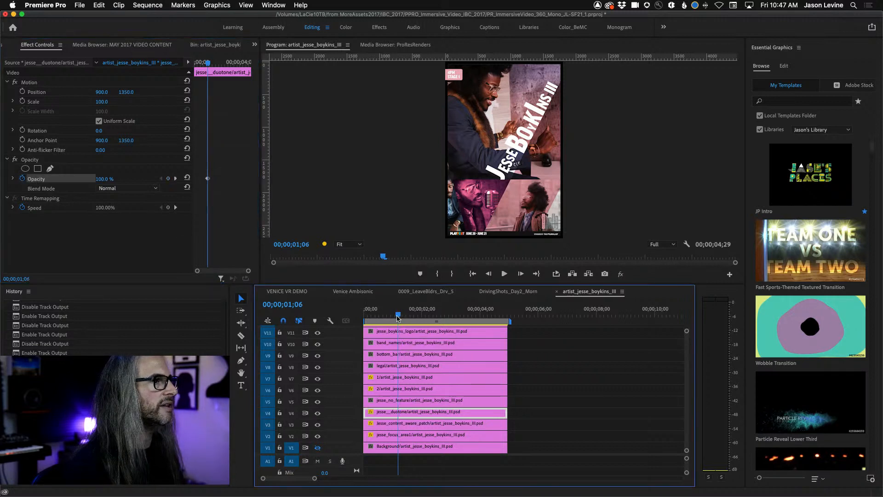
left_click_drag(398, 318, 382, 318)
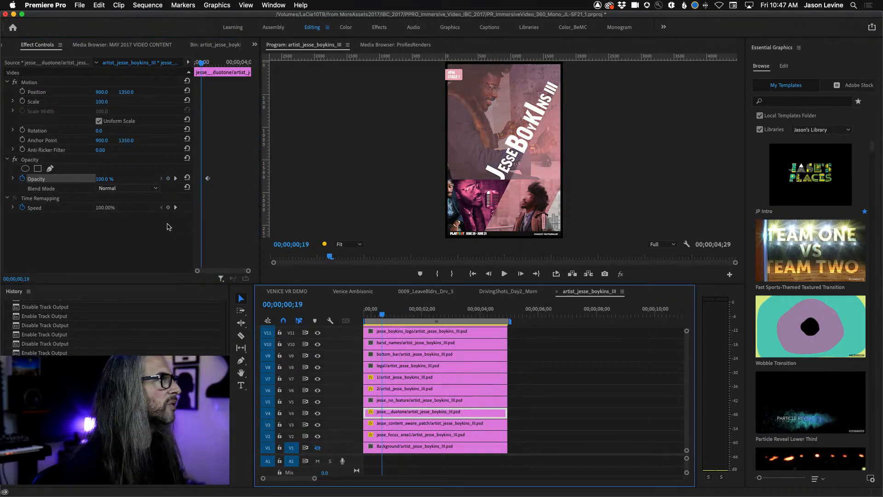
left_click_drag(105, 179, 55, 179)
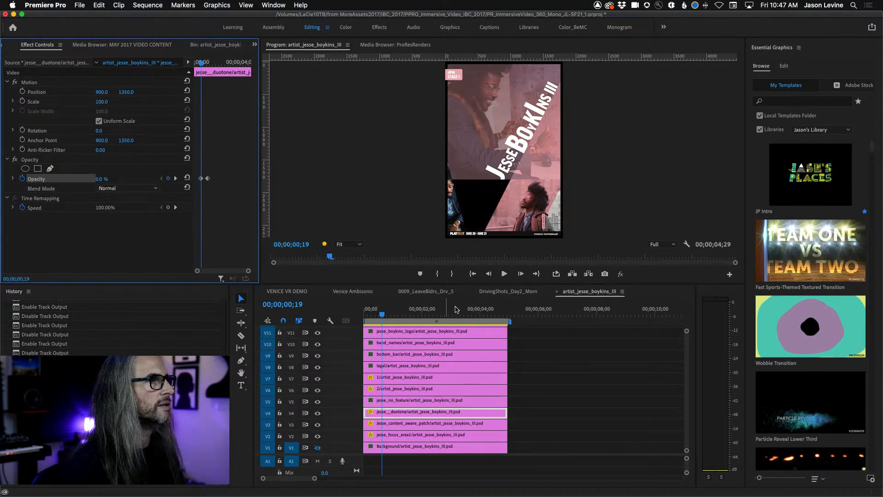
left_click(382, 316)
key("space")
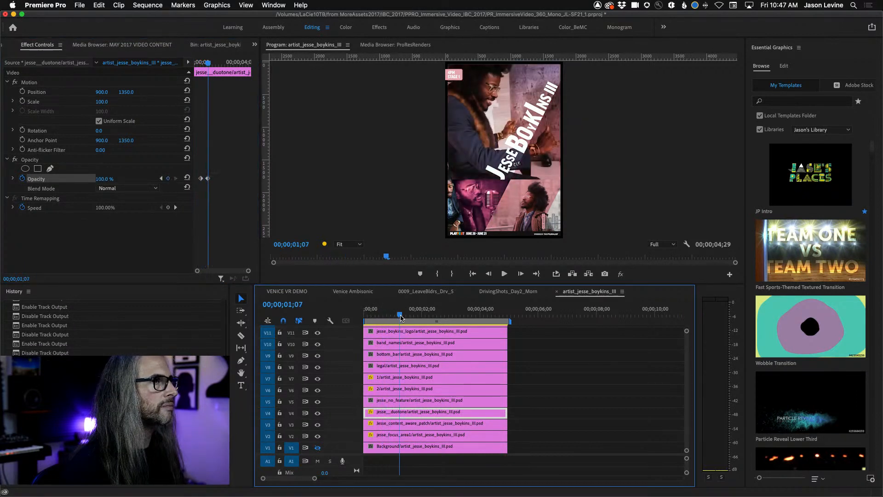
left_click(387, 316)
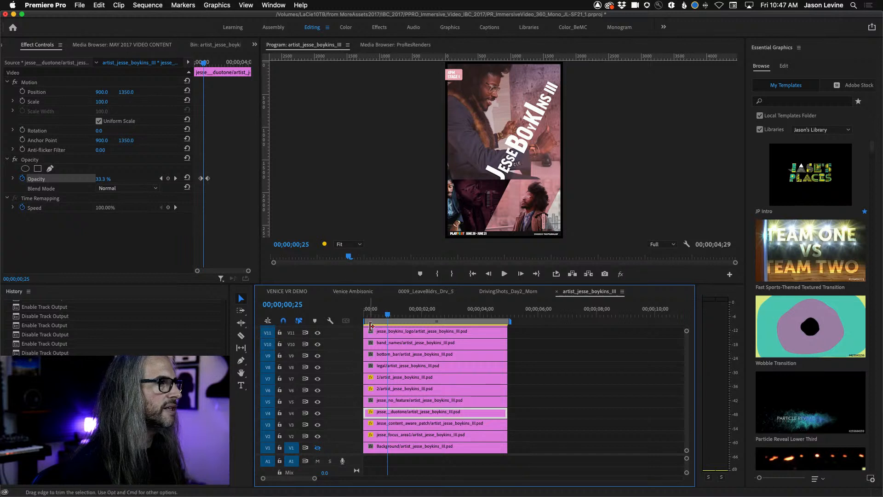
Step: Fade in the jesse_boykins_logo clip on V11 with Opacity keyframes of 4% at 00;00;00;14 and 100% at 00;00;01;24
left_click(318, 333)
left_click(318, 333)
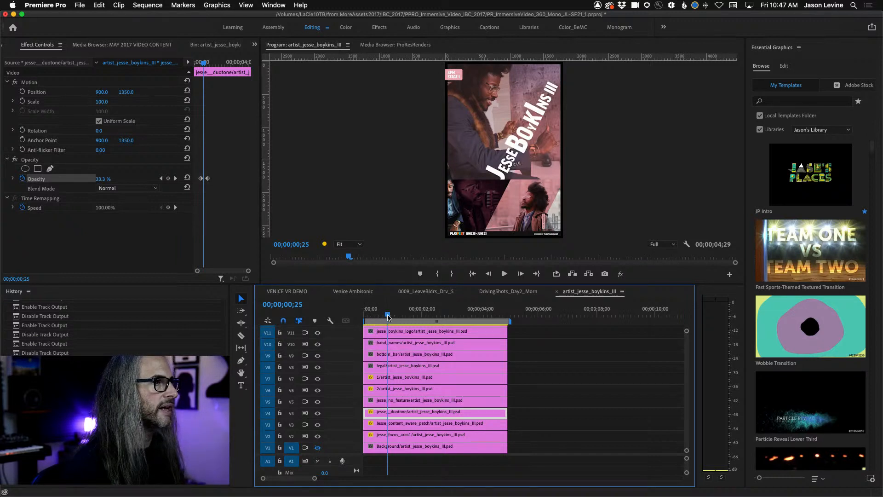
left_click_drag(388, 316, 417, 319)
left_click(392, 332)
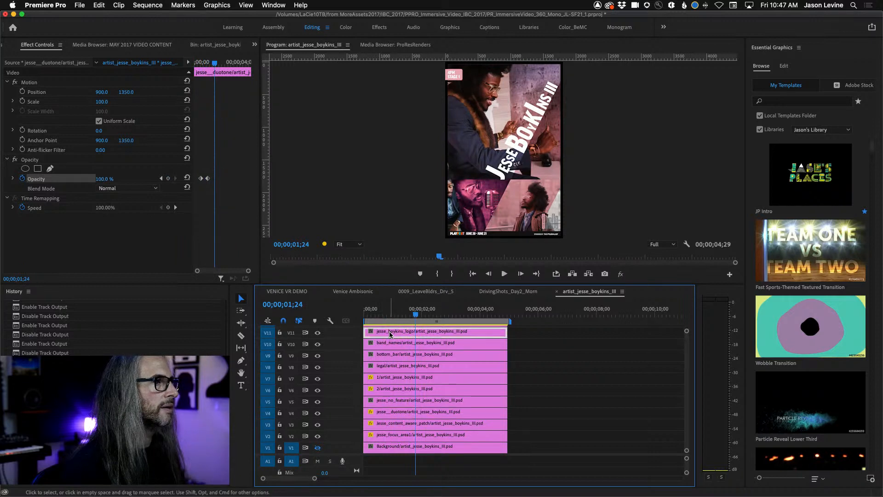
left_click(23, 178)
left_click_drag(415, 316, 377, 316)
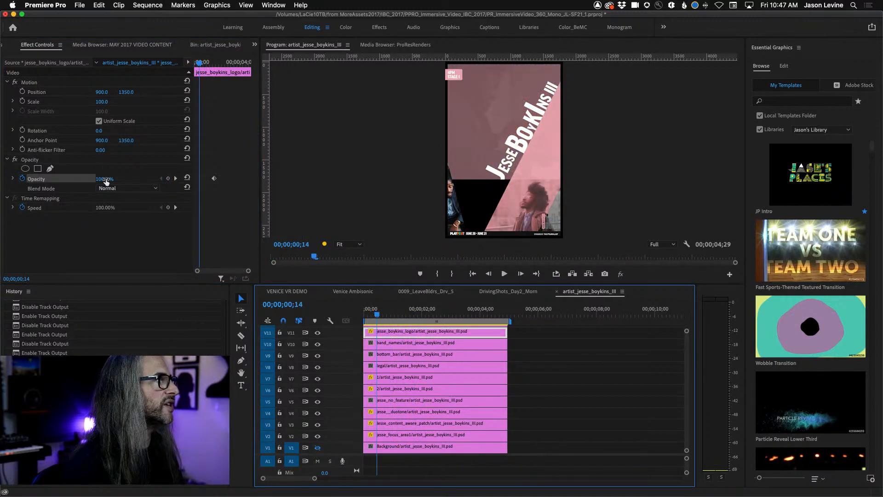
left_click_drag(106, 181, 64, 180)
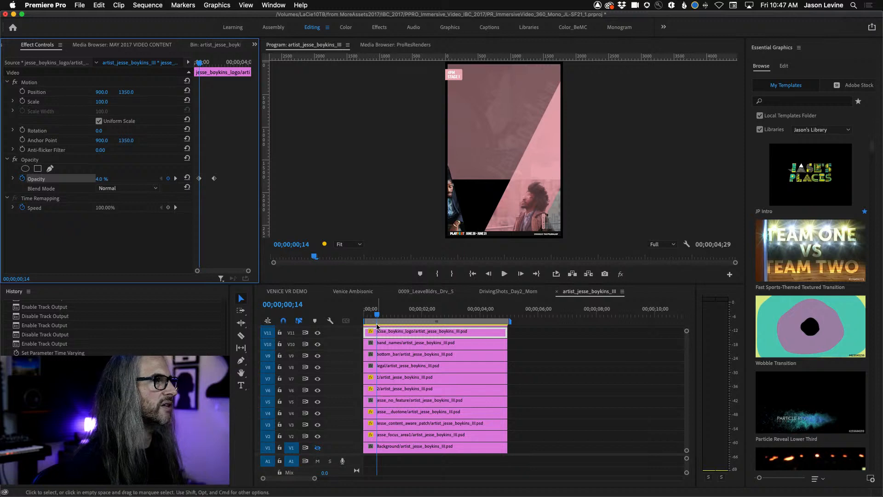
Step: Preview the layer fades, enlarge the Program monitor, and replay the sequence from its start
left_click(385, 300)
key("space")
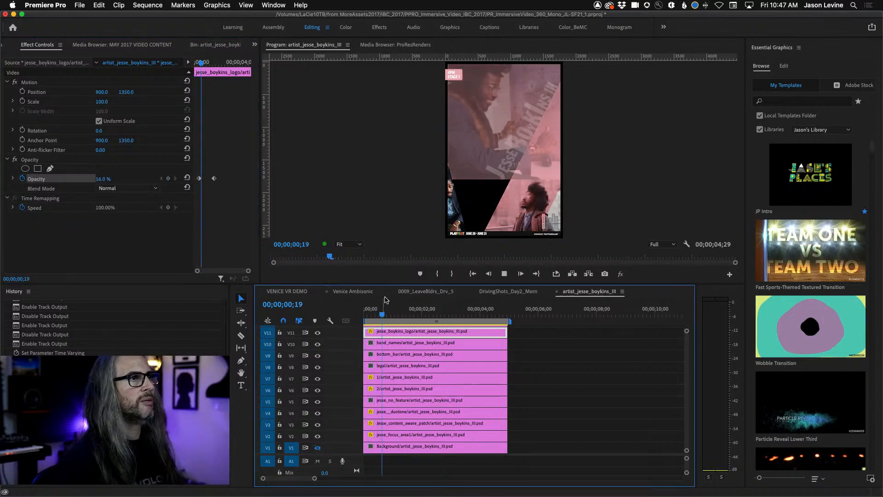
key("space")
left_click_drag(477, 284, 477, 379)
left_click_drag(417, 411, 309, 418)
key("space")
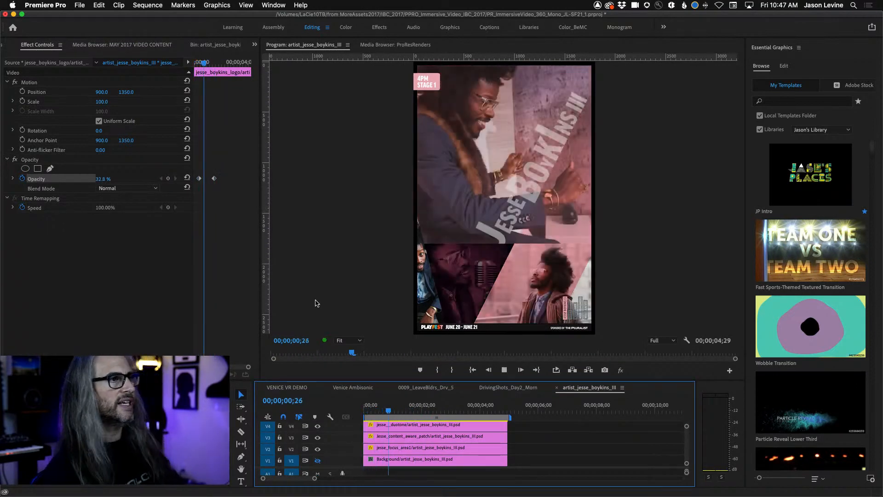
Step: Shuttle playback backward and forward across the fades to review how the poster layers build up
key("j")
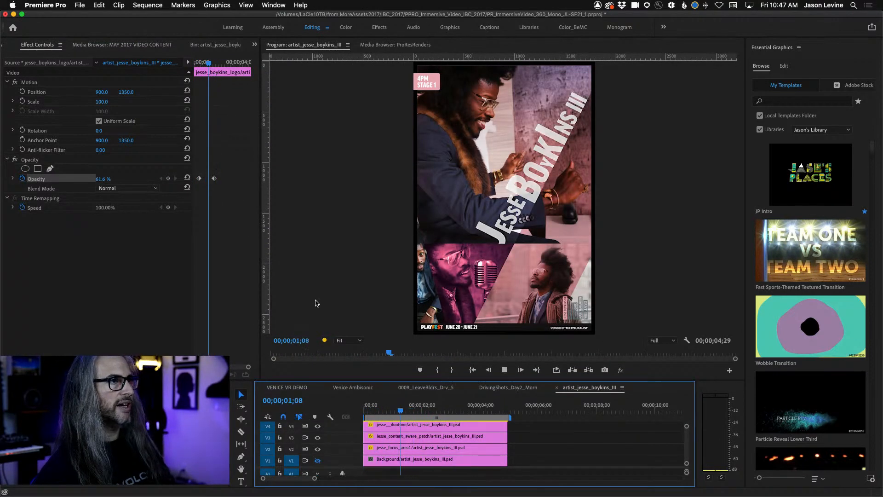
key("l")
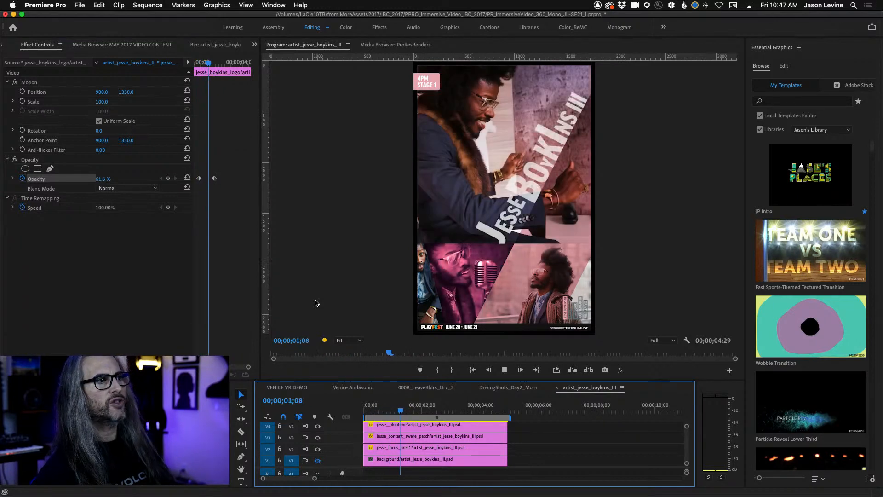
key("j")
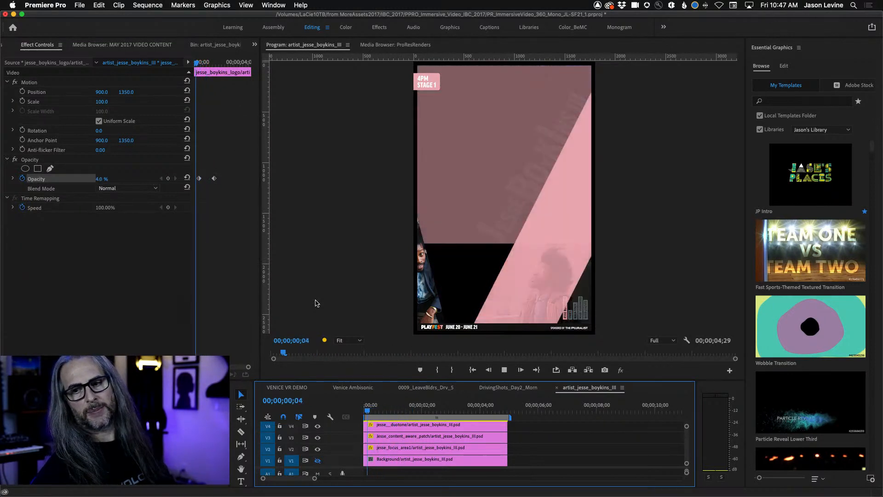
key("l")
key("j")
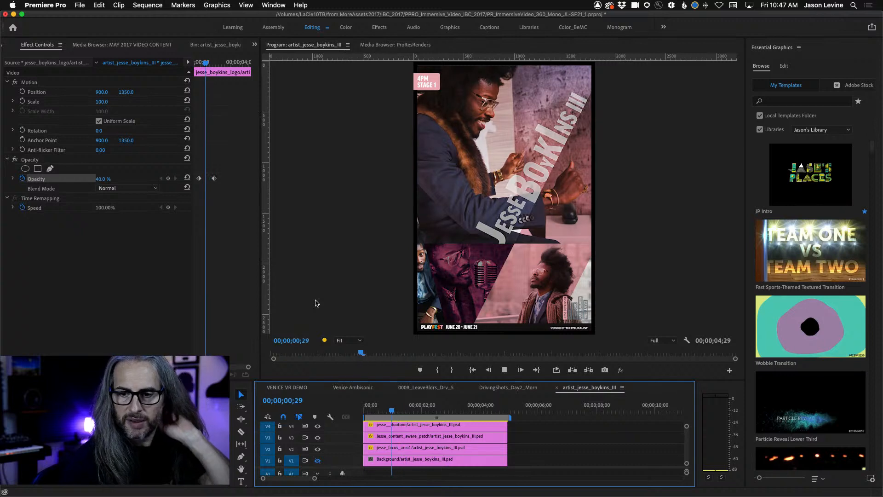
key("l")
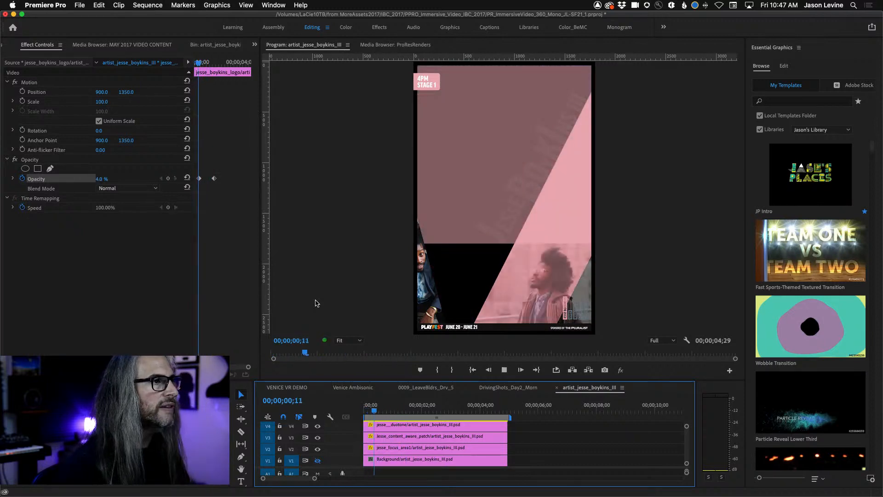
Step: Replay the opening fades back and forth, and scrub the poster sequence from near its start to 00;00;01;29
key("j")
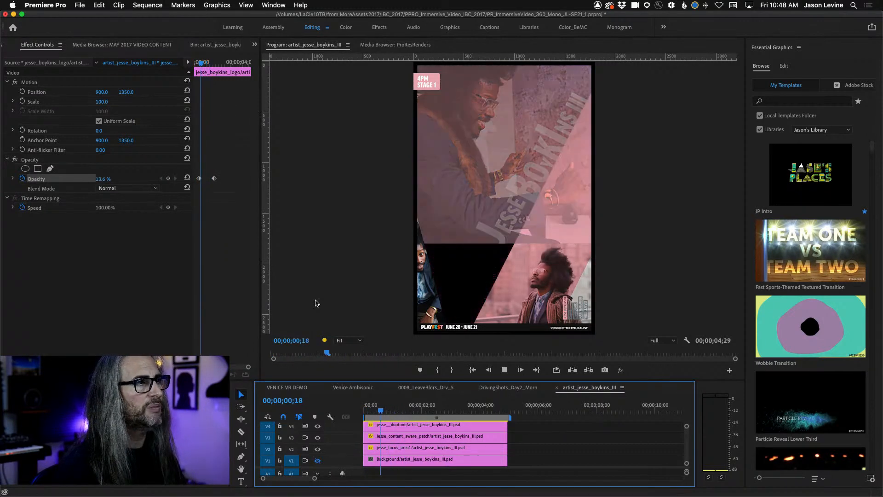
key("l")
key("j")
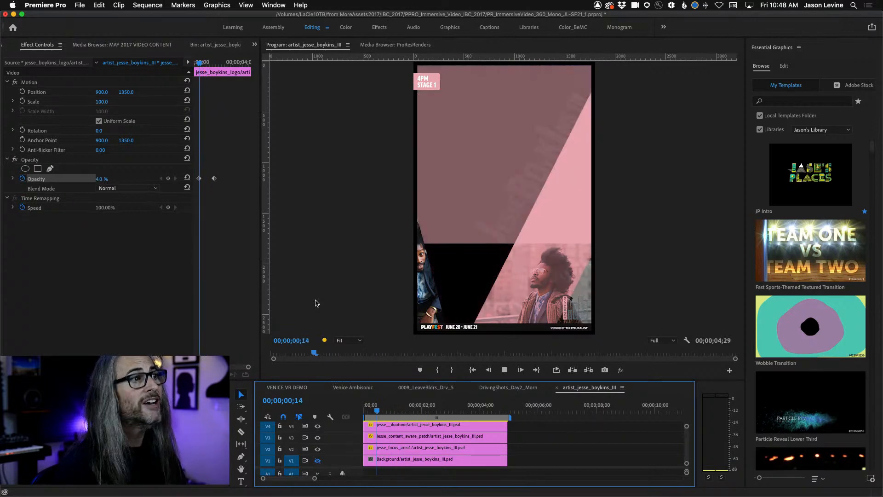
key("l")
key("j")
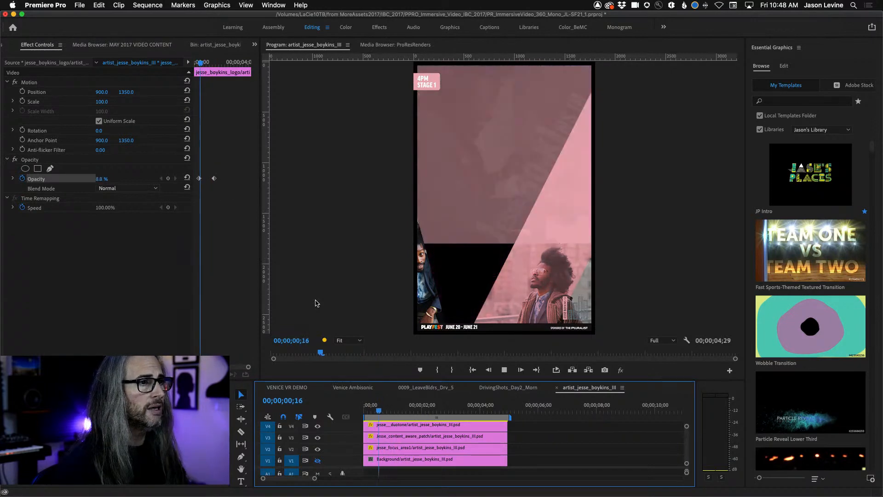
key("l")
key("j")
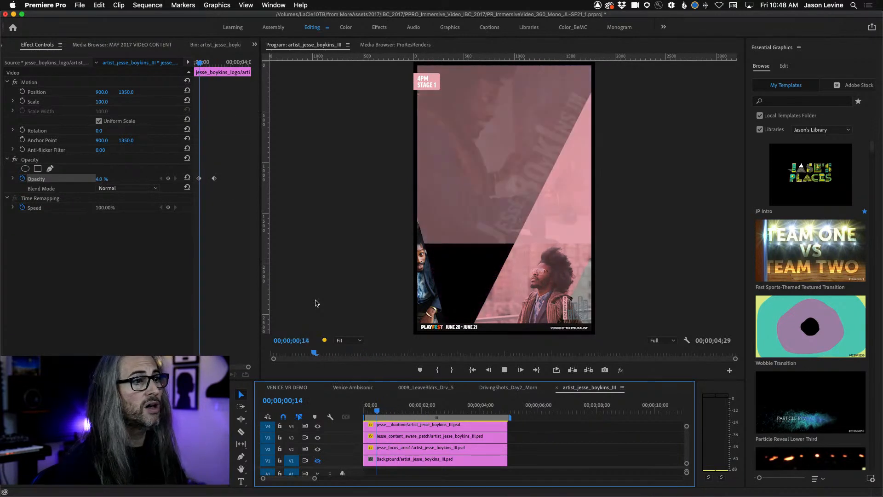
key("l")
key("j")
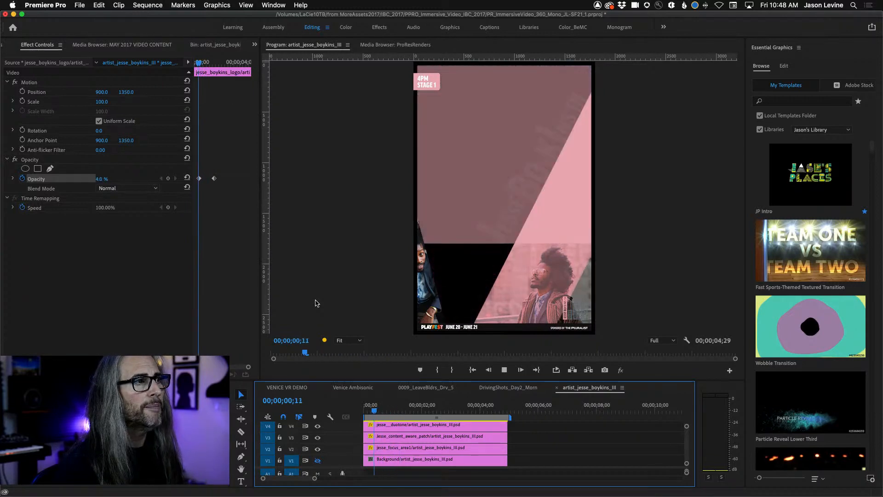
key("l")
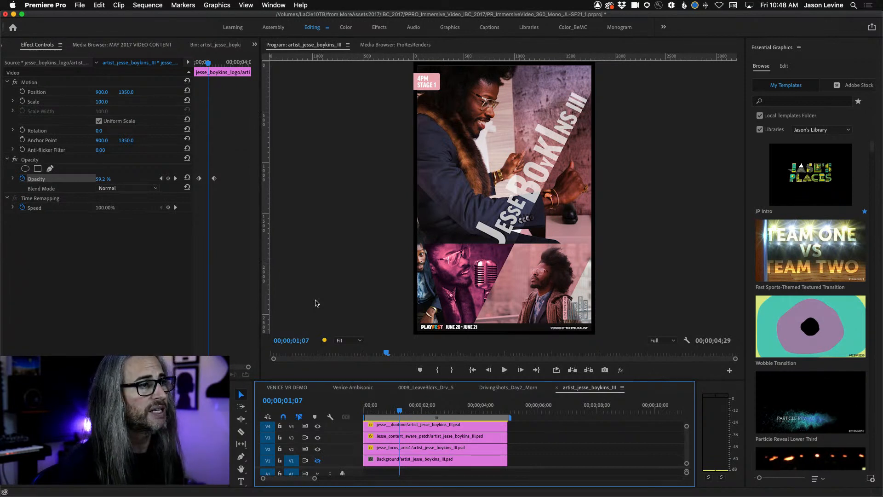
left_click(366, 411)
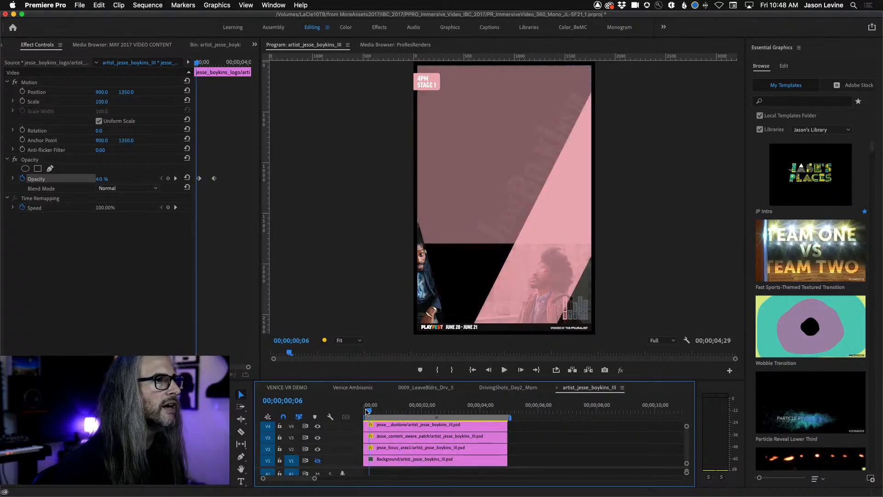
left_click_drag(367, 411, 421, 415)
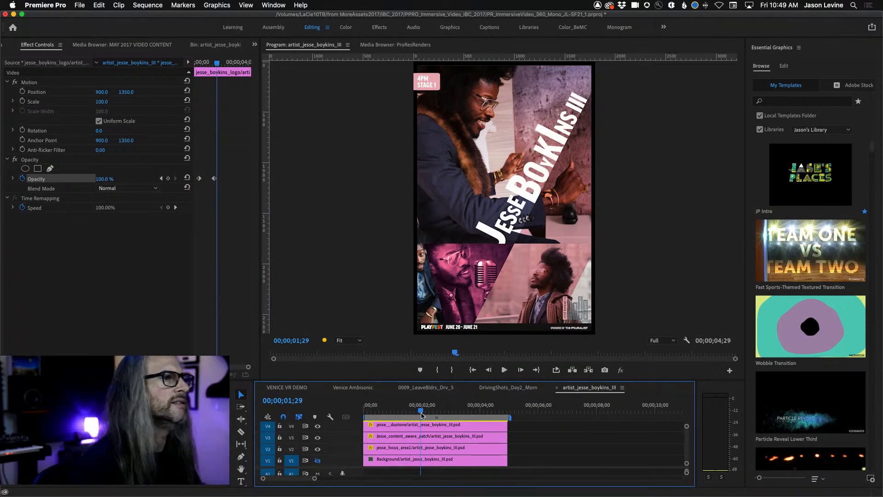
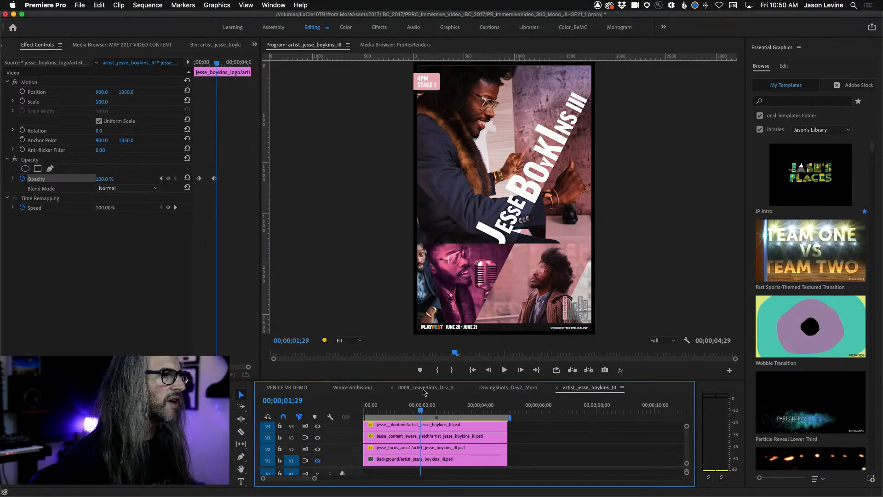
Step: Show the DrivingShots_Day2_Morn sequence, and switch to After Effects
left_click(498, 390)
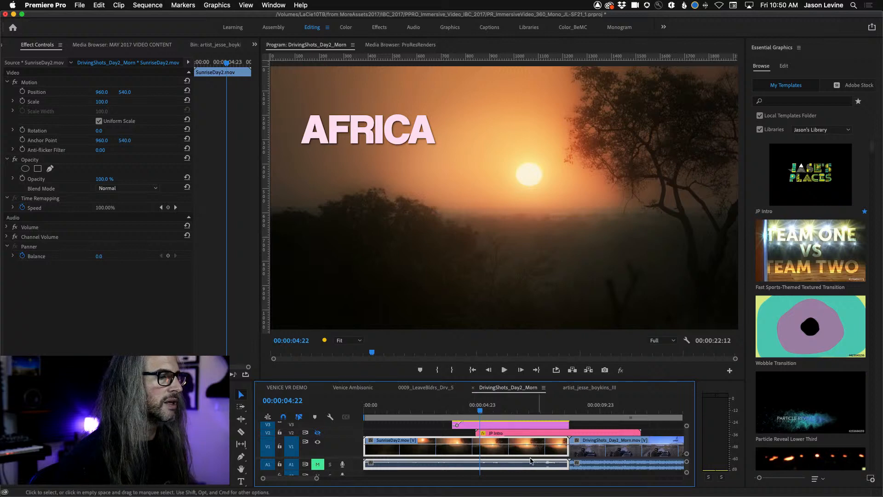
mouse_move(538, 490)
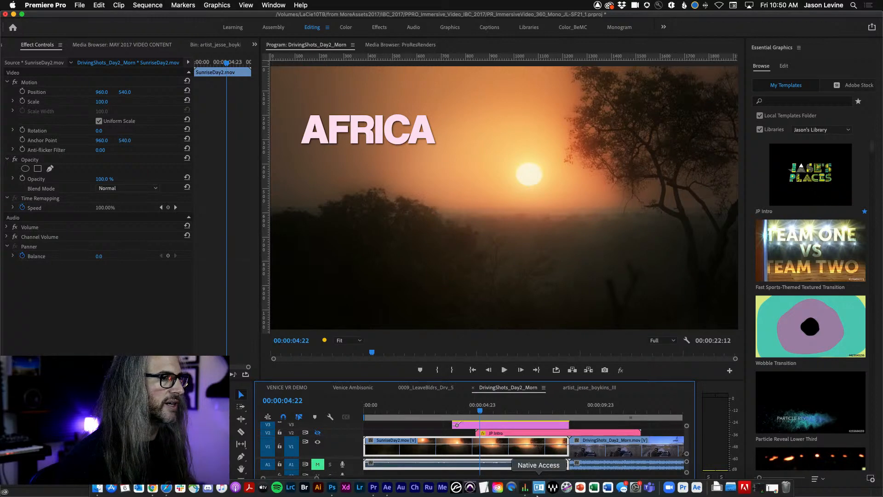
left_click(386, 488)
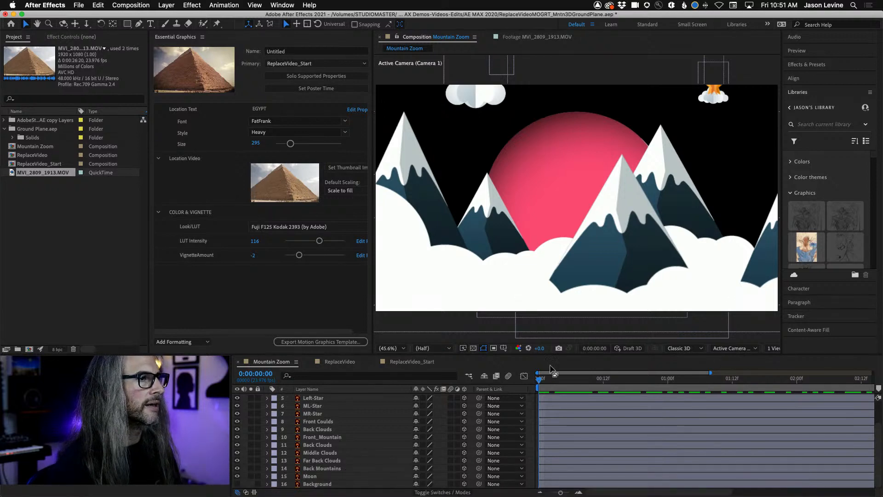
Step: Extend the work area across the full length of the Mountain Zoom composition and preview the animation
left_click(588, 386)
mouse_move(588, 387)
left_mouse_down()
mouse_move(858, 386)
mouse_move(599, 385)
left_mouse_up()
key("space")
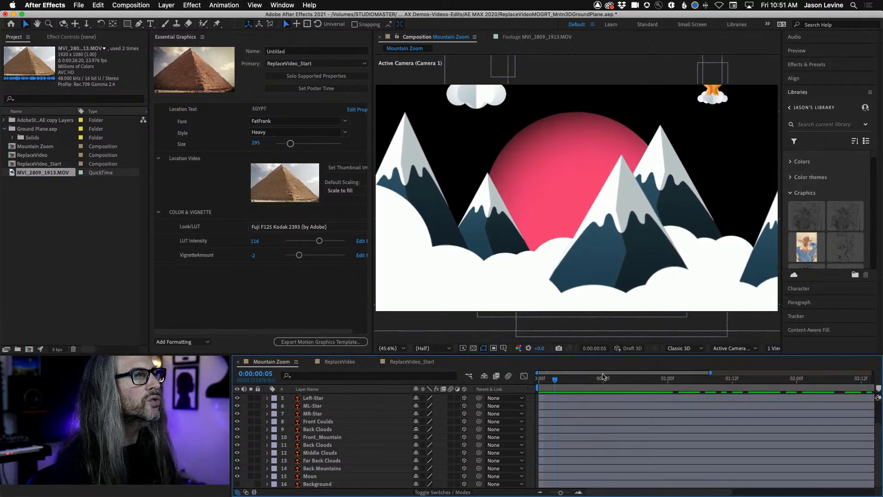
left_click(760, 382)
left_click_drag(750, 372, 880, 373)
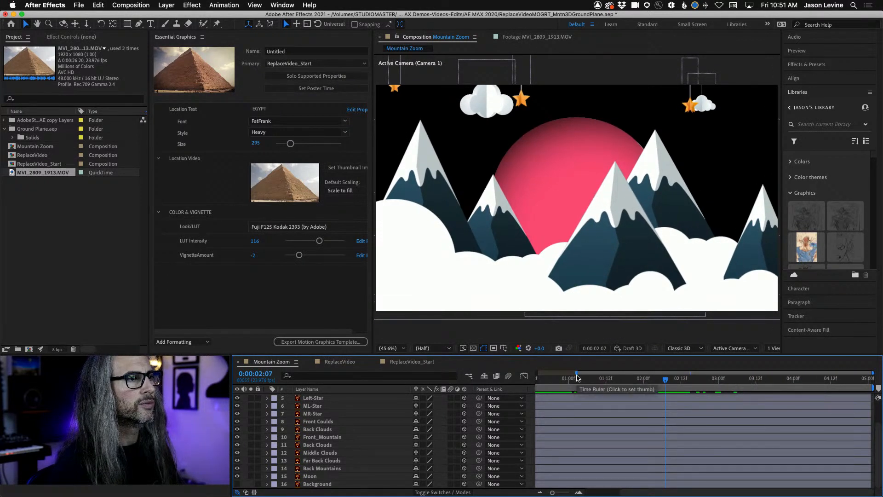
left_click_drag(576, 372, 537, 373)
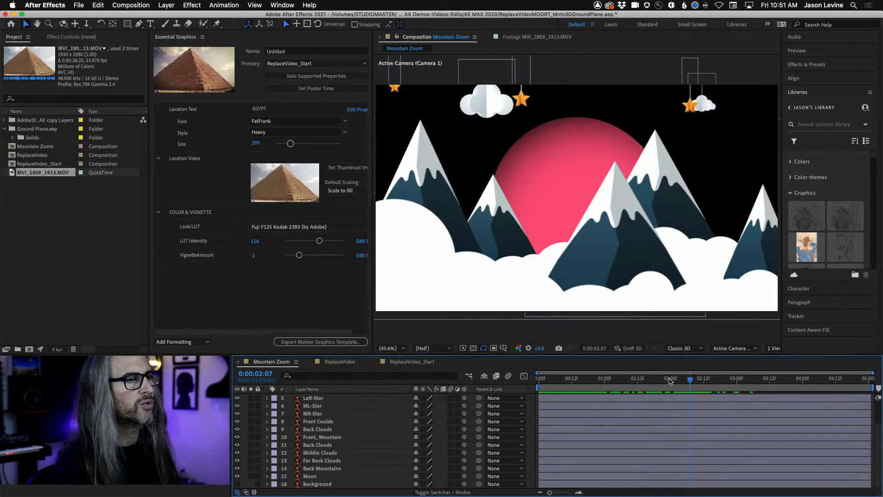
key("space")
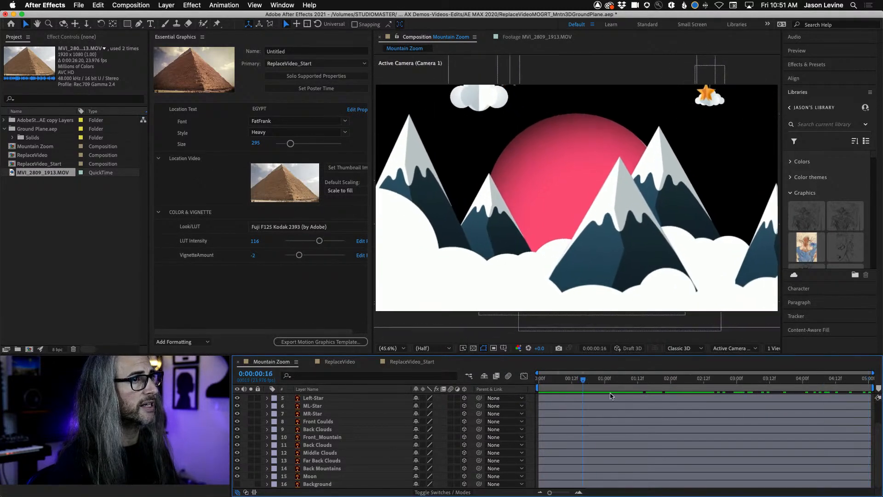
Step: Orbit the camera around the mountains at 0:00:04:18 to an angled view, and preview the camera move from the start
left_click(852, 384)
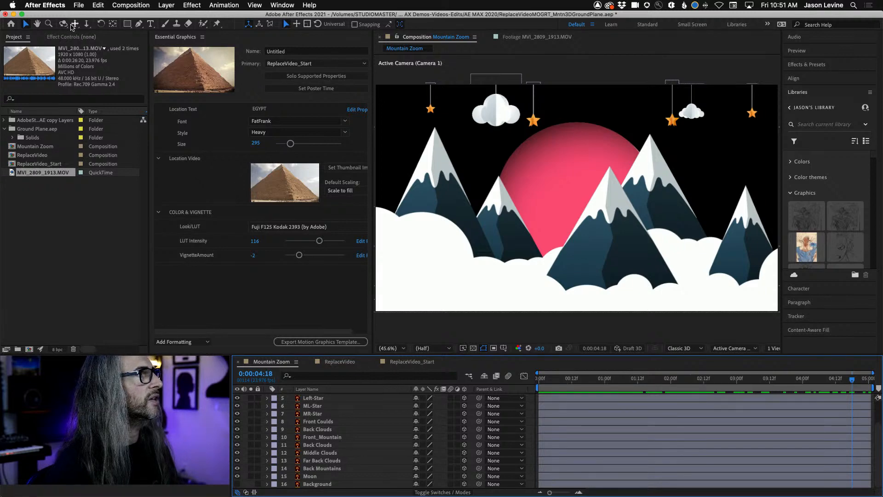
left_click(63, 24)
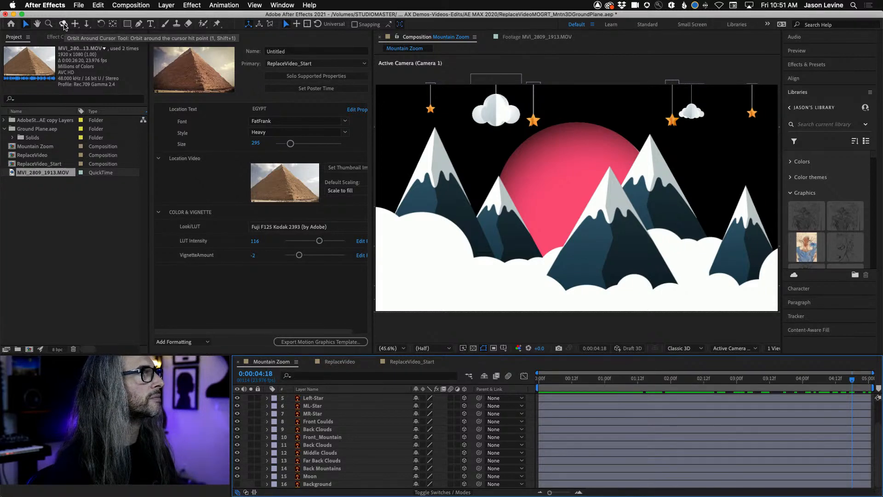
mouse_move(567, 184)
left_mouse_down()
mouse_move(536, 198)
mouse_move(533, 189)
mouse_move(561, 183)
mouse_move(627, 197)
mouse_move(528, 192)
mouse_move(580, 193)
left_mouse_up()
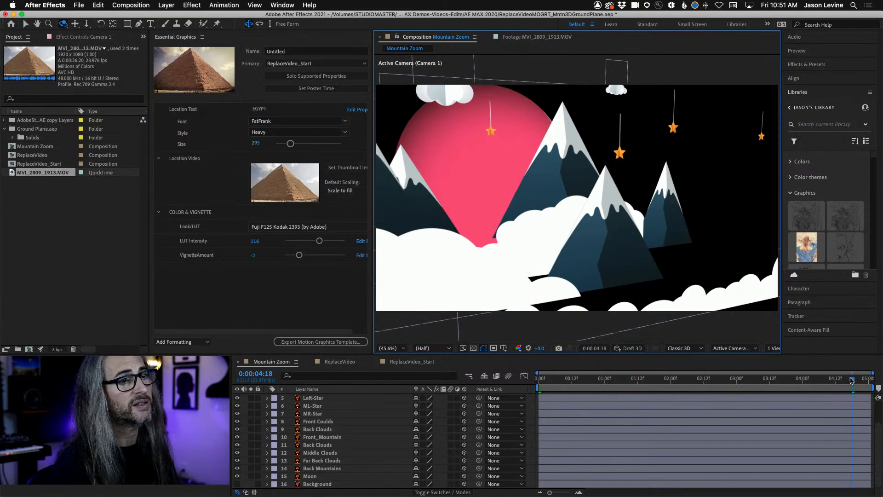
left_click_drag(852, 380, 881, 379)
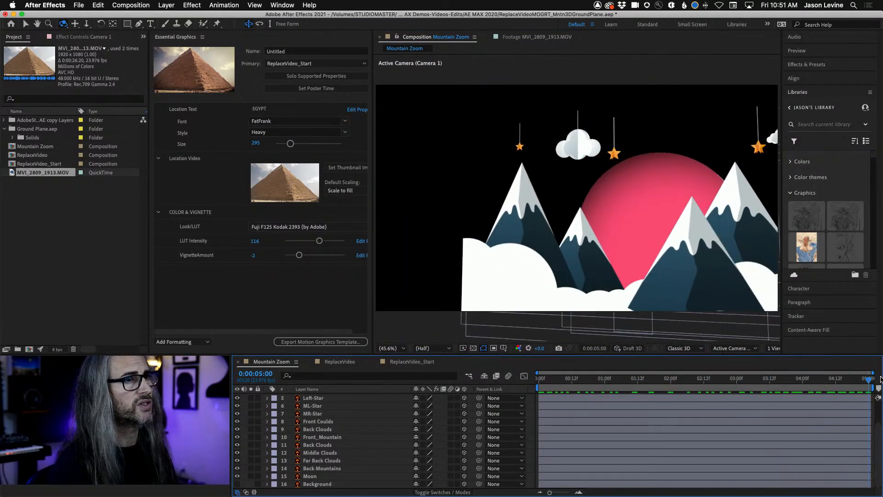
key("space")
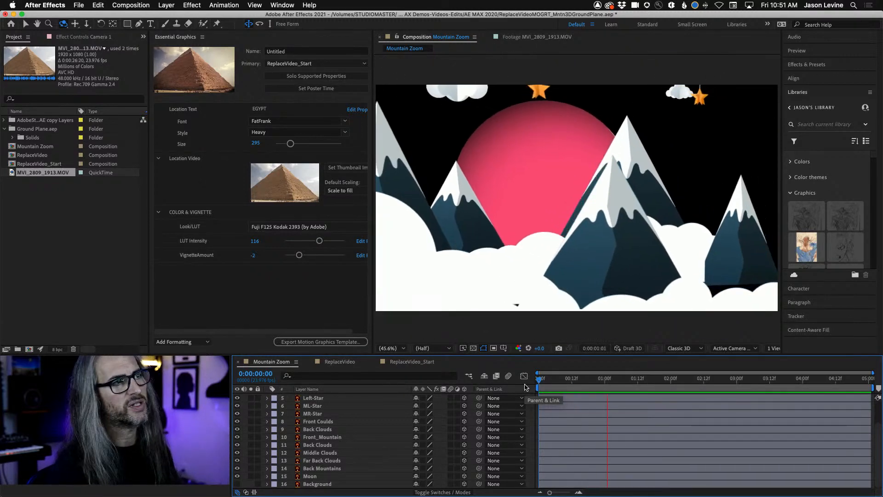
key("space")
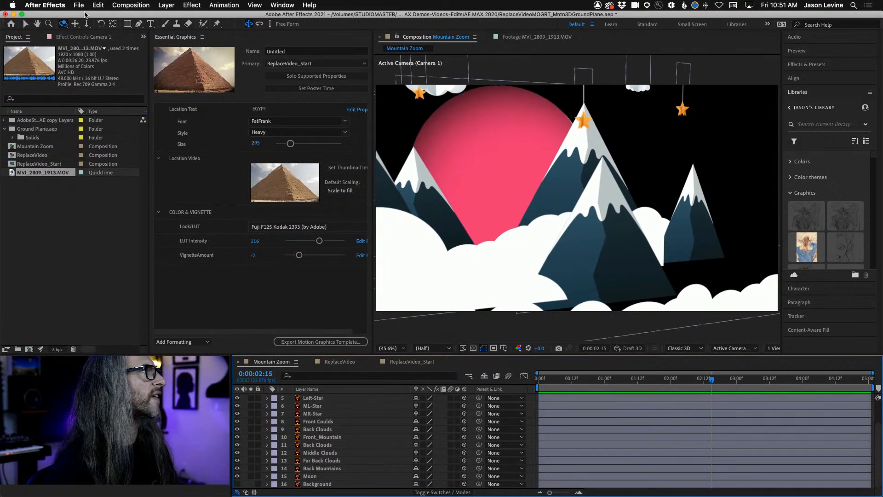
Step: Dolly the camera closer to the mountains at 0:00:02:15, and preview the animation from the start
left_click(87, 25)
left_click_drag(548, 183, 598, 64)
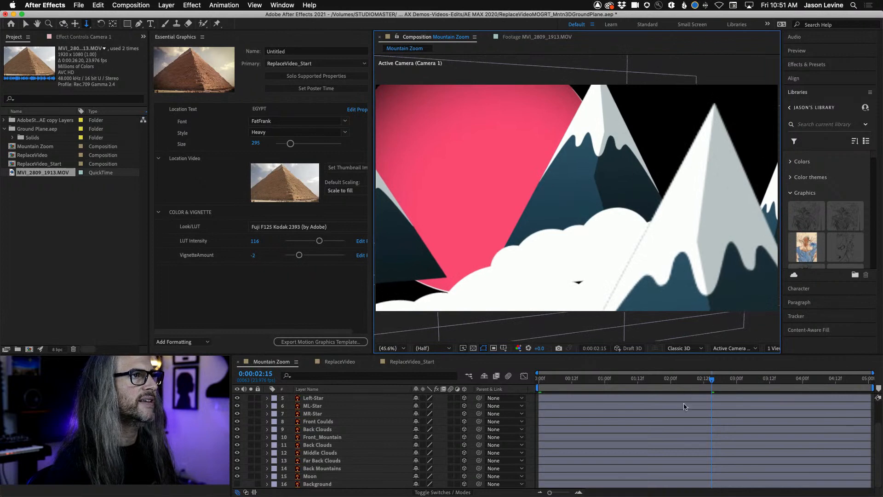
left_click_drag(712, 380, 526, 378)
key("space")
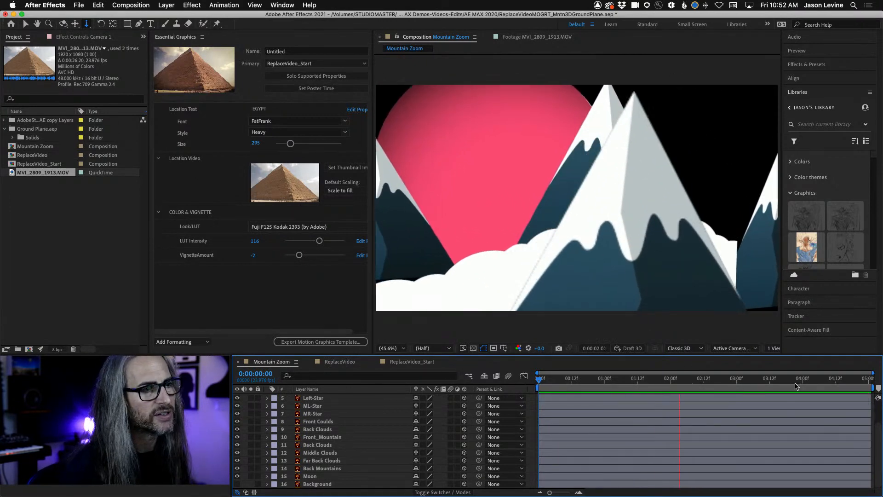
Step: Shorten the work area to end just past 0:00:04:16, and play the composition from the start
left_click(836, 379)
mouse_move(838, 378)
left_mouse_down()
mouse_move(859, 379)
mouse_move(847, 379)
left_mouse_up()
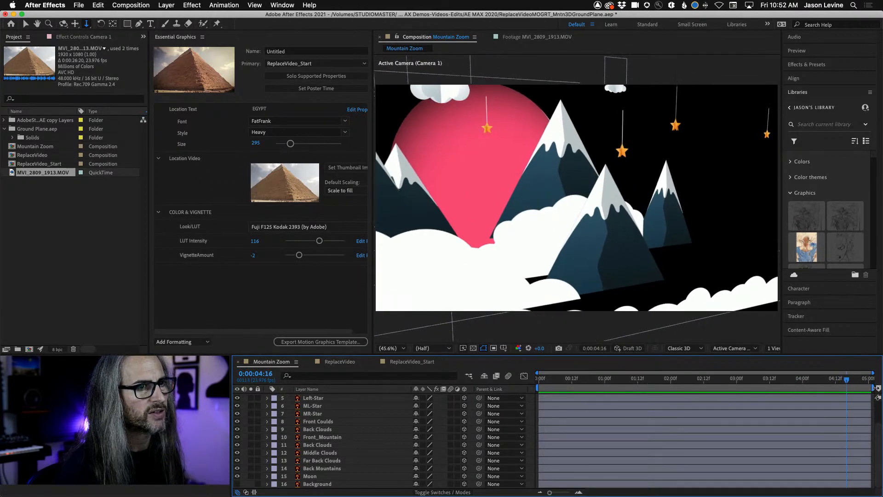
key("Home")
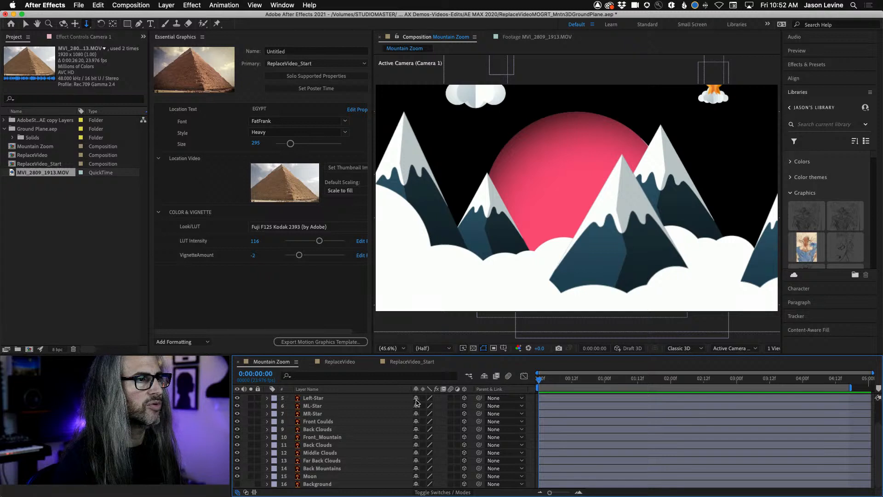
key("space")
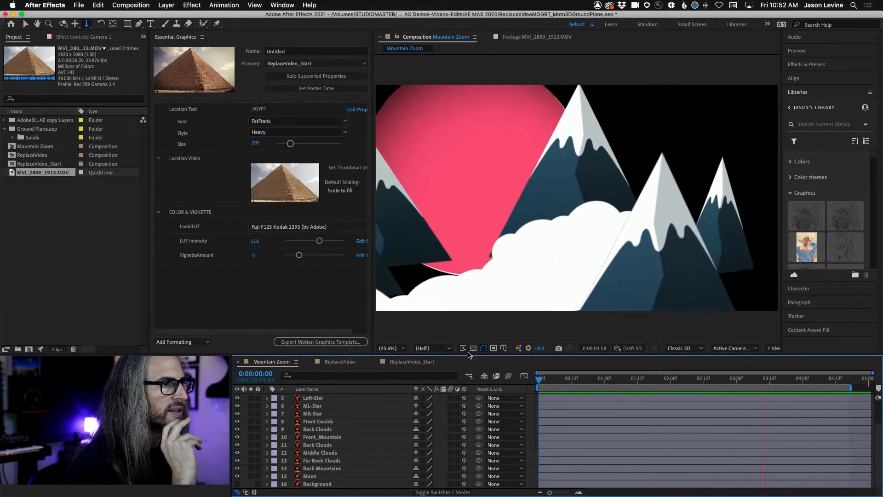
Step: Check the composition's transparent background by toggling the transparency grid on and off during playback, and stop the preview
left_click(472, 349)
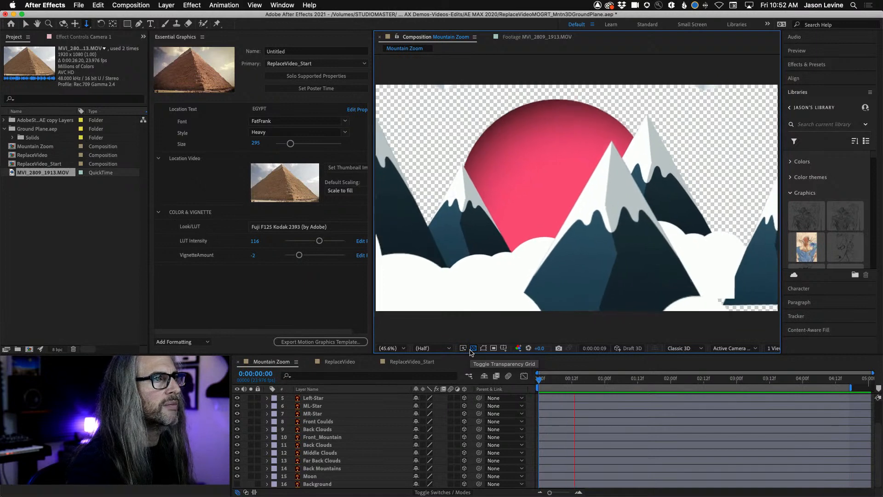
left_click(473, 348)
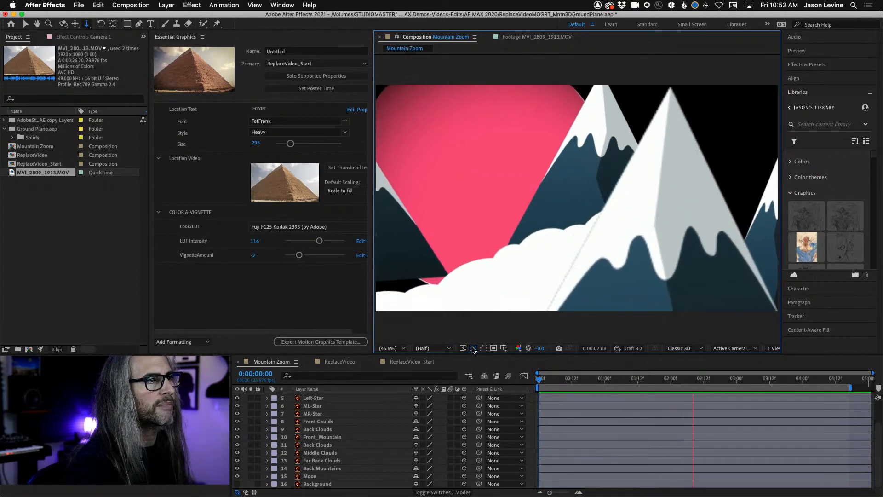
left_click(473, 348)
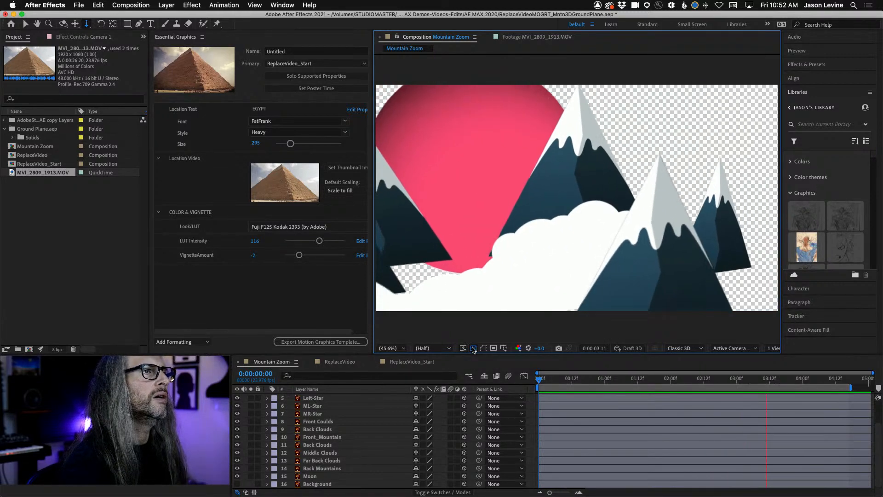
left_click(473, 348)
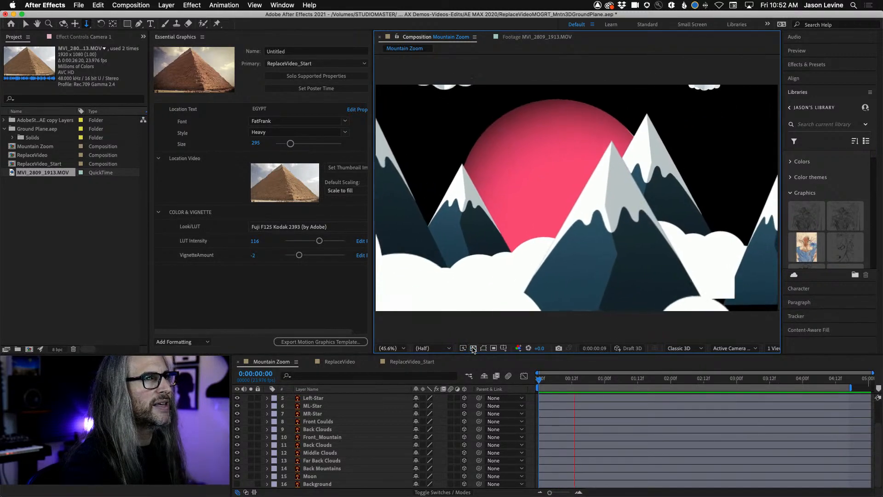
key("space")
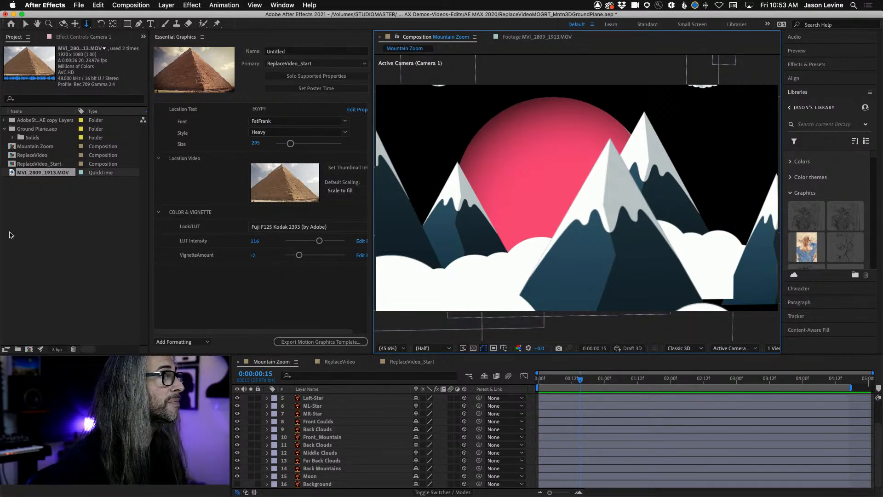
Step: Switch to Premiere Pro, bring up the project items, enlarge the timeline, and hide the Africa.psd title track V3
left_click(32, 146)
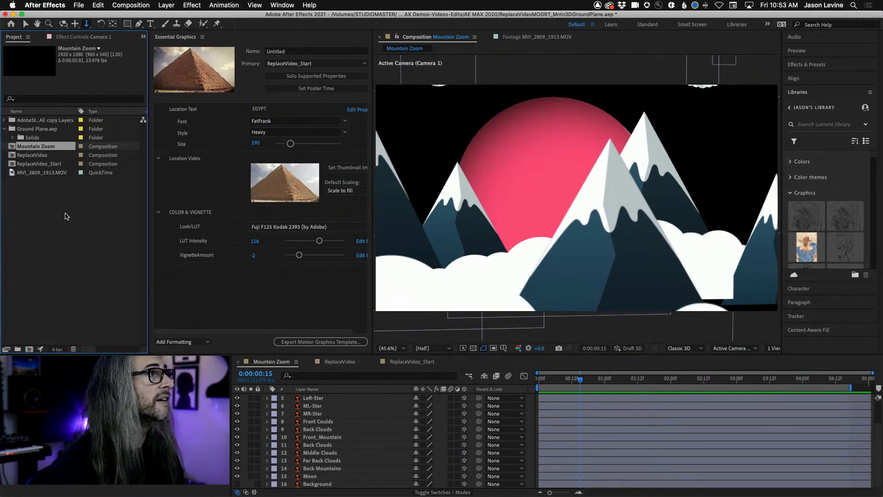
key("super+Tab")
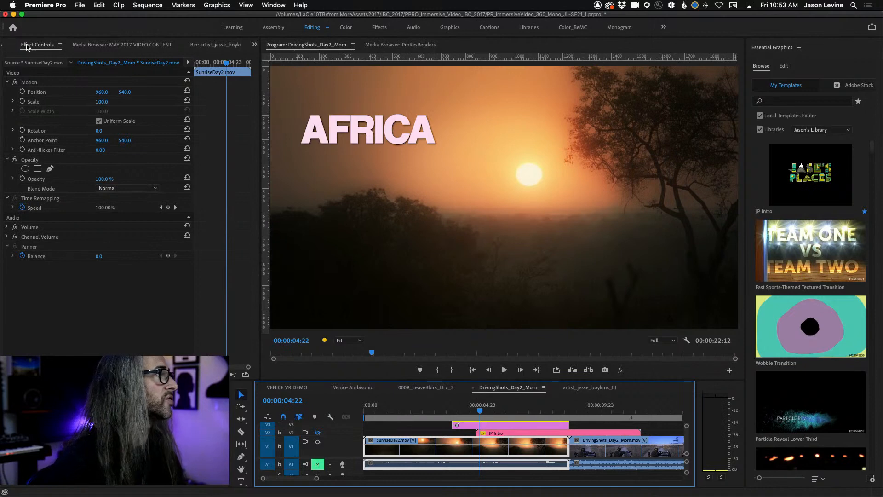
key("shift+1")
scroll(99, 262, "down", 2)
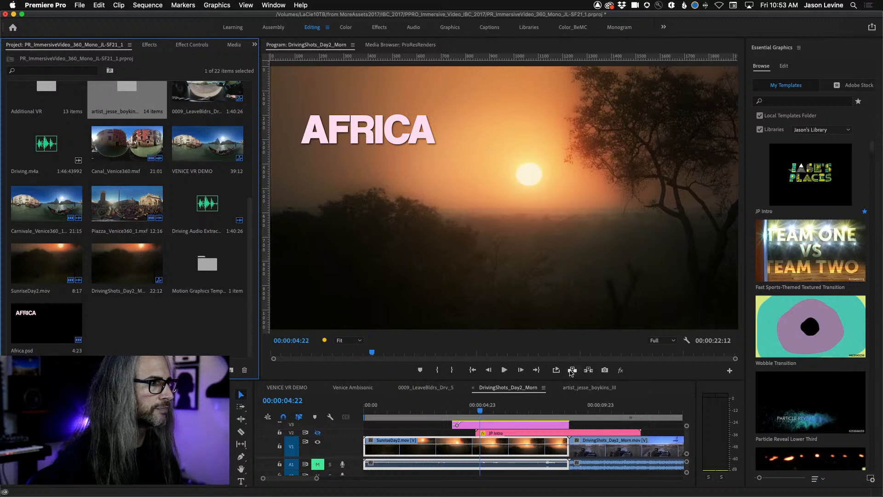
left_click_drag(591, 380, 589, 340)
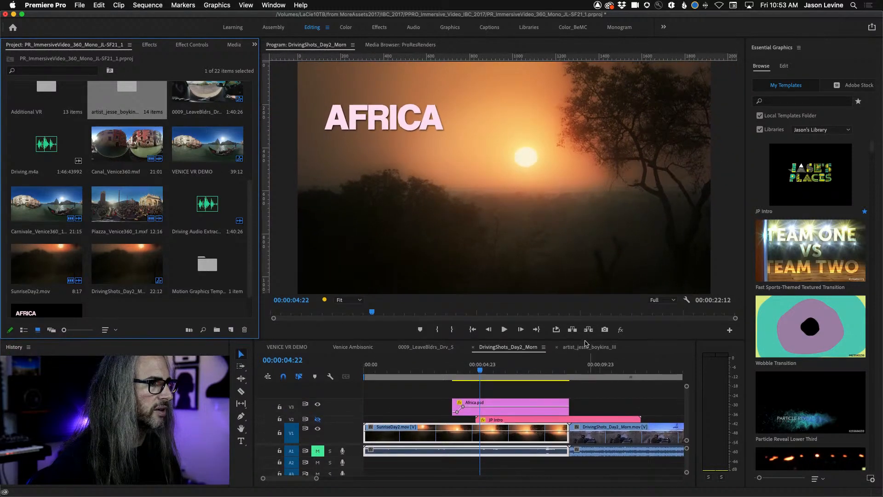
left_click(318, 404)
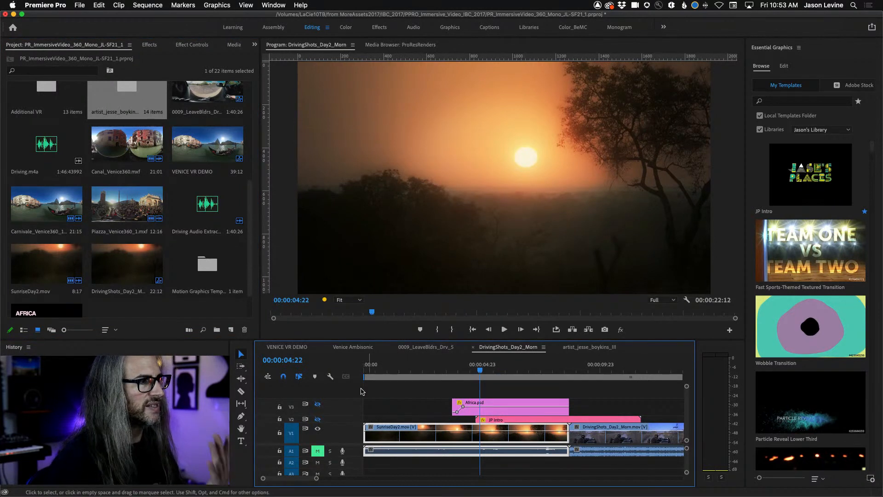
Step: Add one video track after Video 3 without a new audio track, reduce V3's height, and make V4 taller
right_click(333, 392)
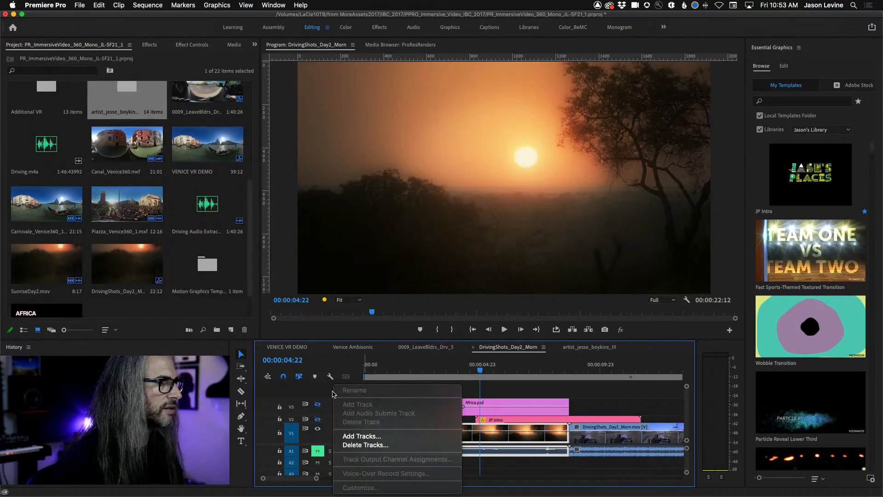
left_click(355, 437)
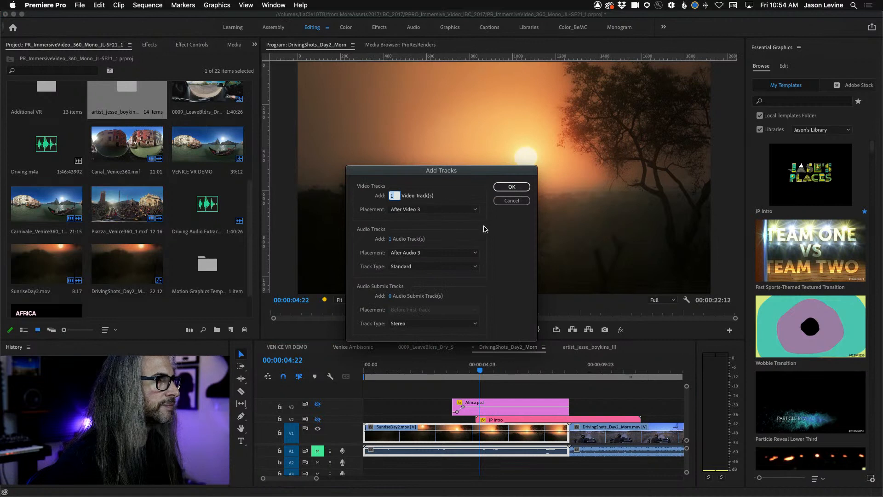
left_click(425, 255)
left_click(429, 238)
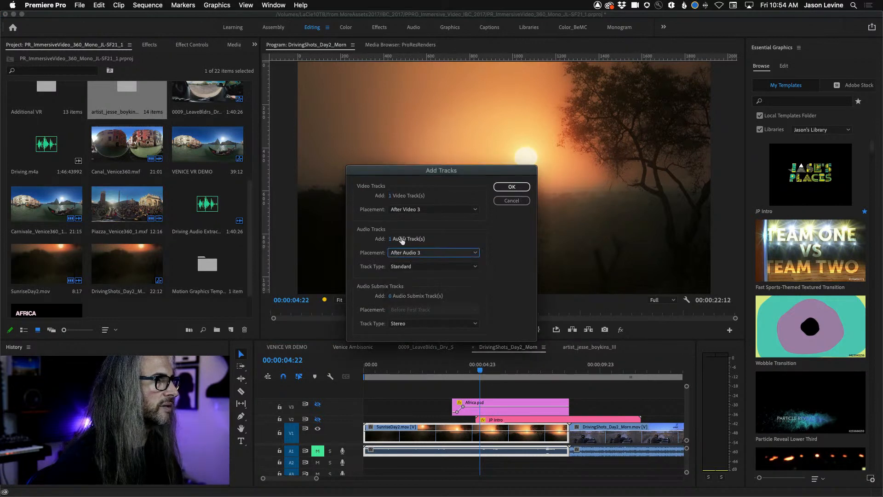
left_click_drag(391, 239, 362, 237)
left_click(513, 188)
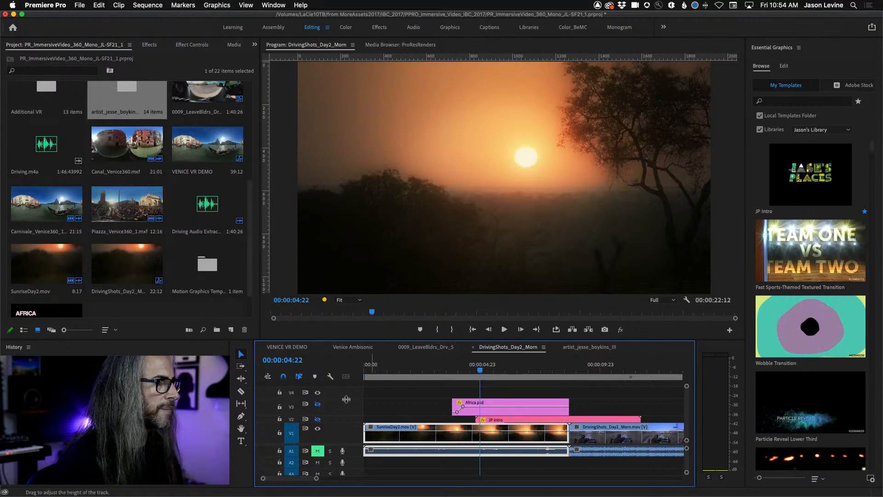
left_click_drag(346, 399, 346, 404)
left_click_drag(346, 392, 346, 387)
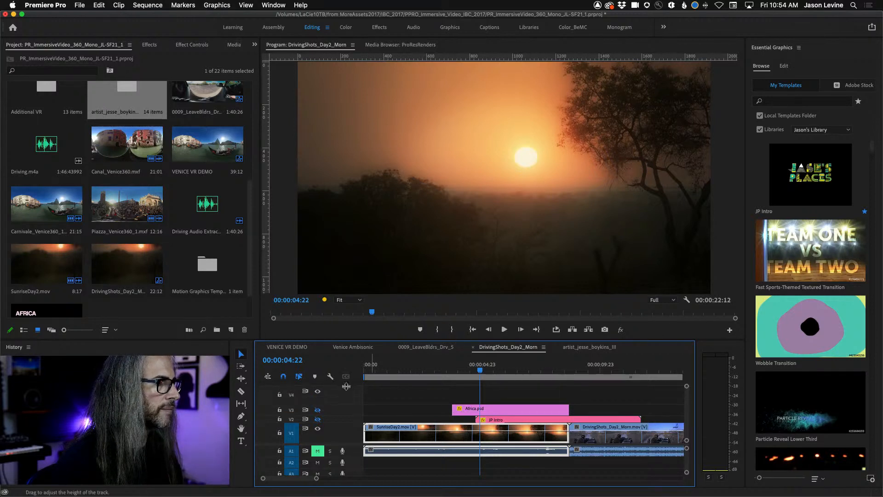
Step: Bring the Mountain Zoom composition from the After Effects project into the Premiere Pro project
key("super+Tab")
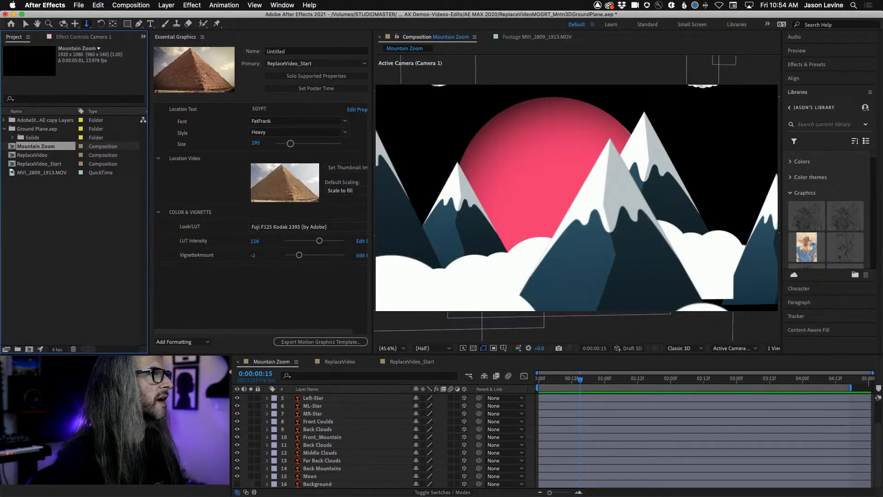
left_click(277, 364)
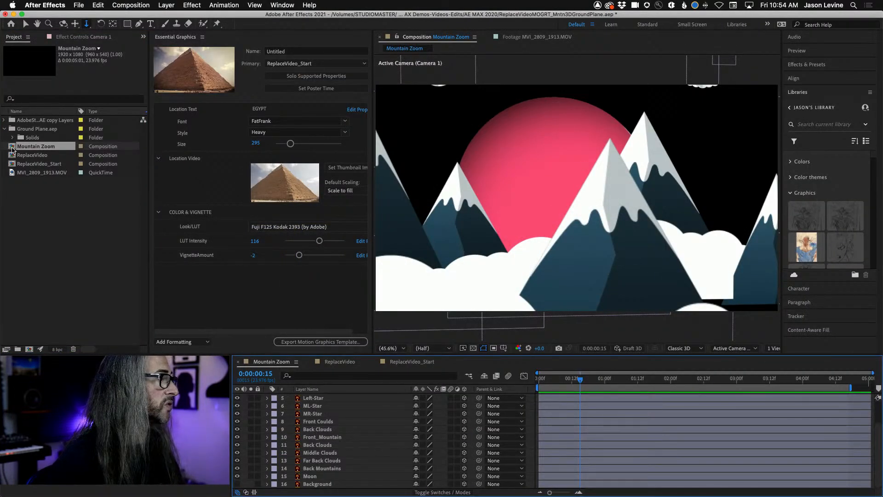
left_click(3, 144)
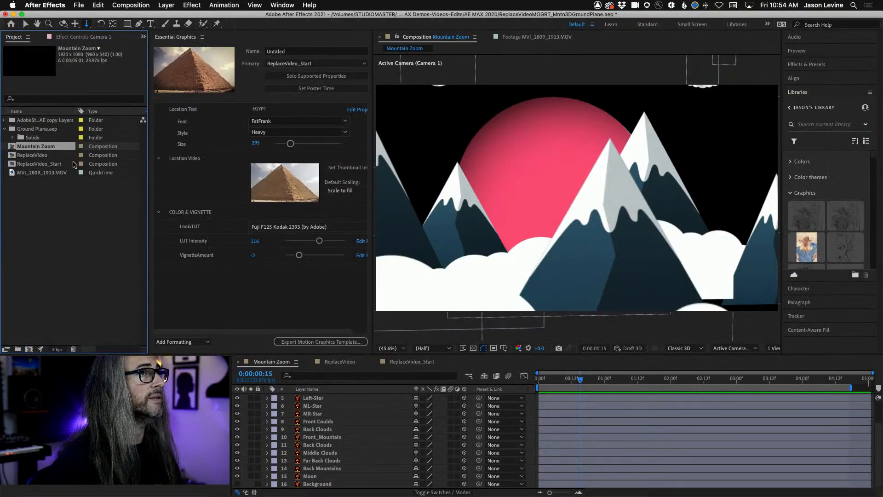
left_click_drag(11, 147, 111, 310)
key("super+Tab")
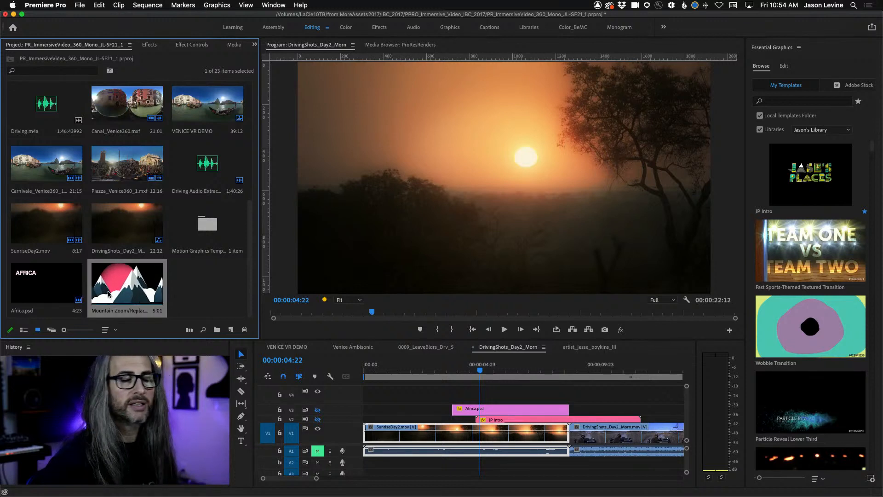
Step: Place the Mountain Zoom composition on track V4 at the start of the sequence, and play it from the beginning
left_click_drag(108, 295, 361, 395)
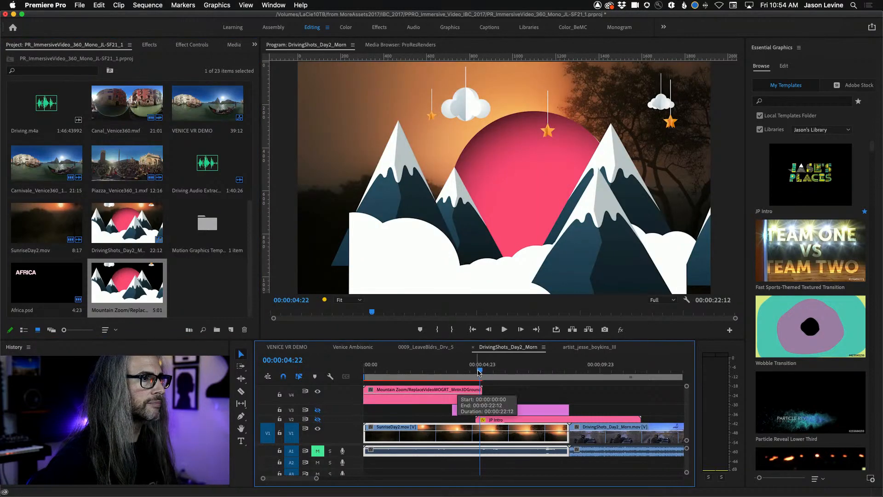
left_click_drag(480, 373, 355, 376)
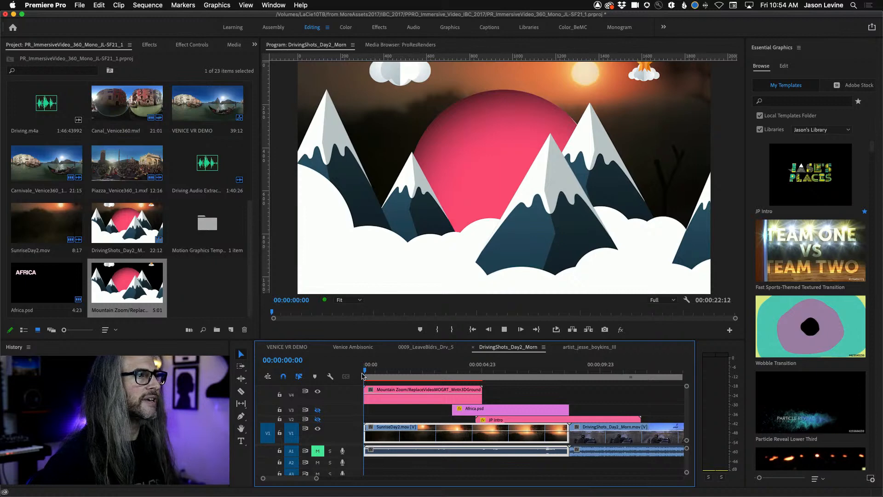
key("space")
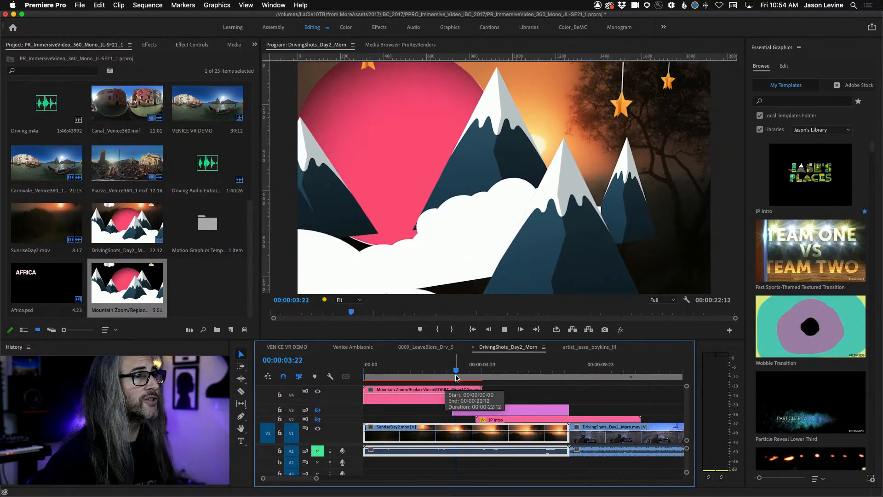
Step: Trim the end of the Mountain Zoom clip to just past 00:00:04:08, play from the start, and park the playhead at 00:00:02:14
left_click_drag(467, 373, 469, 398)
key("Home")
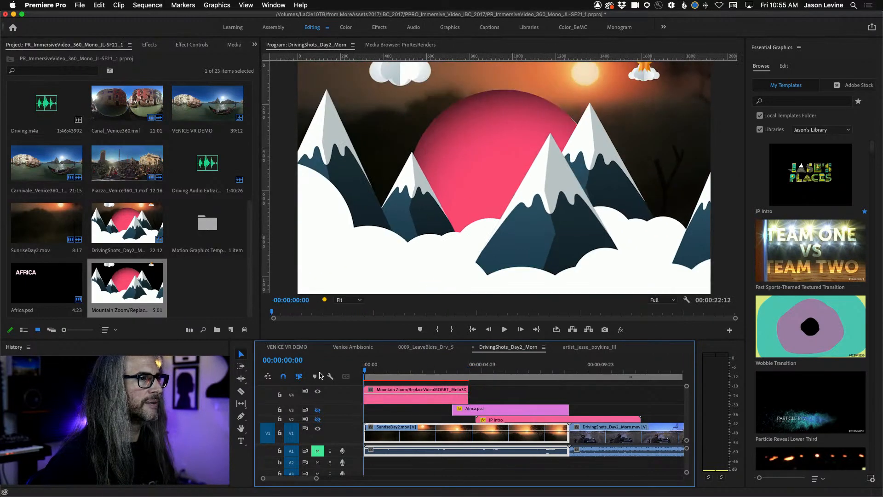
key("space")
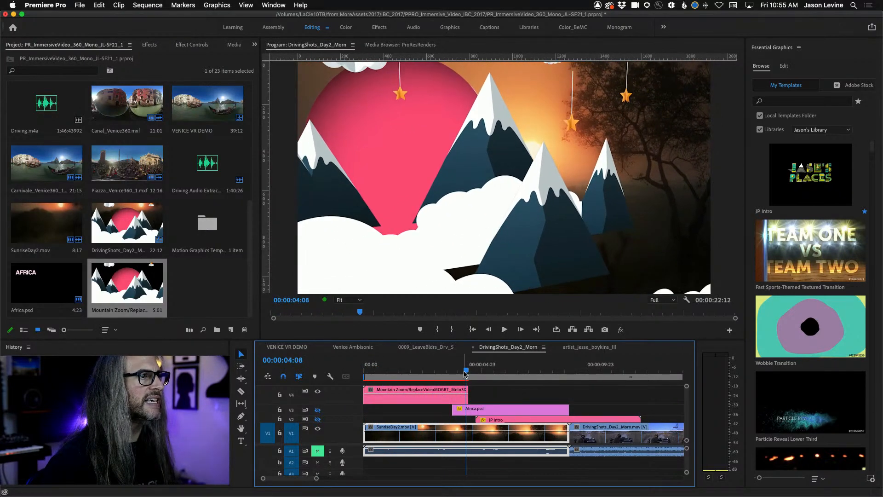
left_click(449, 373)
left_click_drag(448, 374, 422, 383)
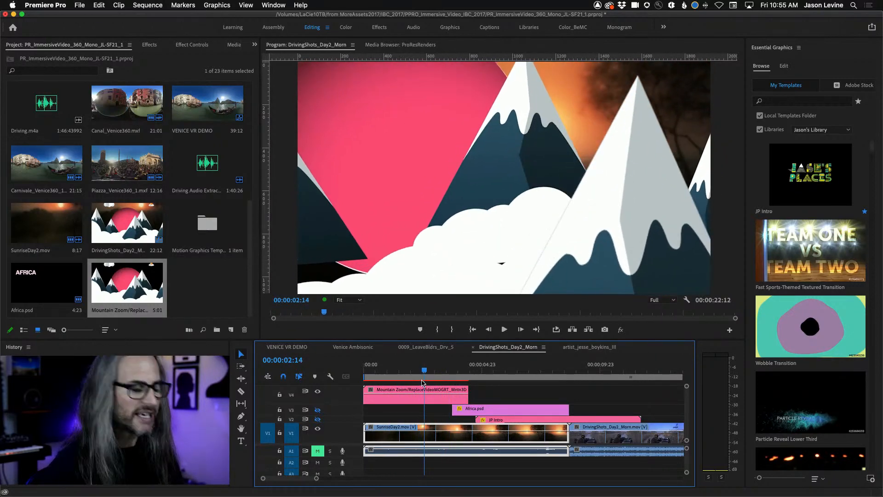
Step: Switch to After Effects and apply the Colorize - blue wash animation preset to the Back Mountains layer
key("super+Tab")
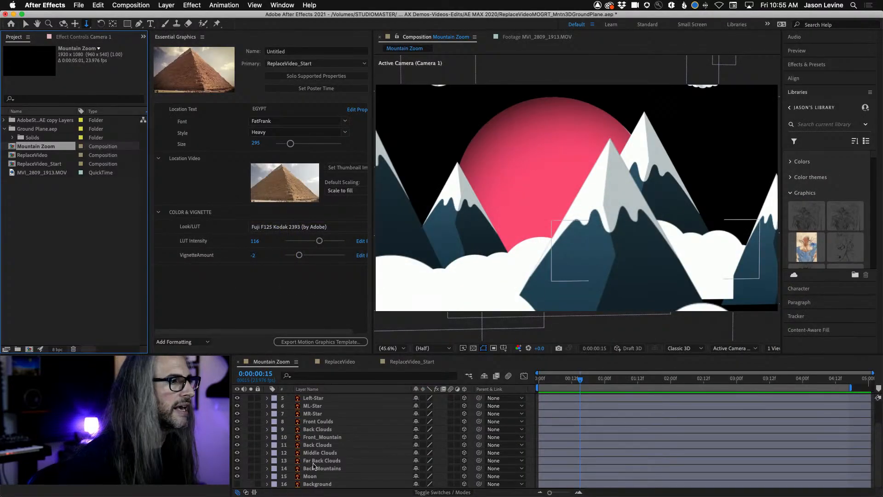
left_click(237, 469)
left_click(237, 468)
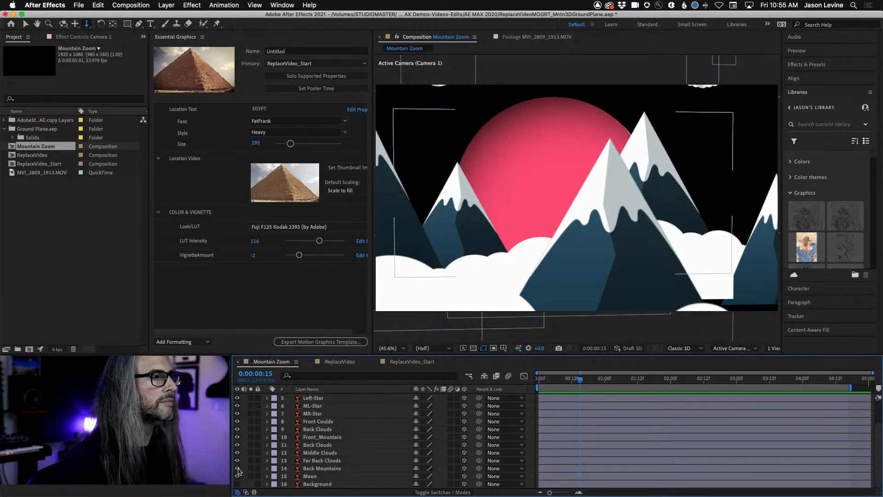
left_click(826, 67)
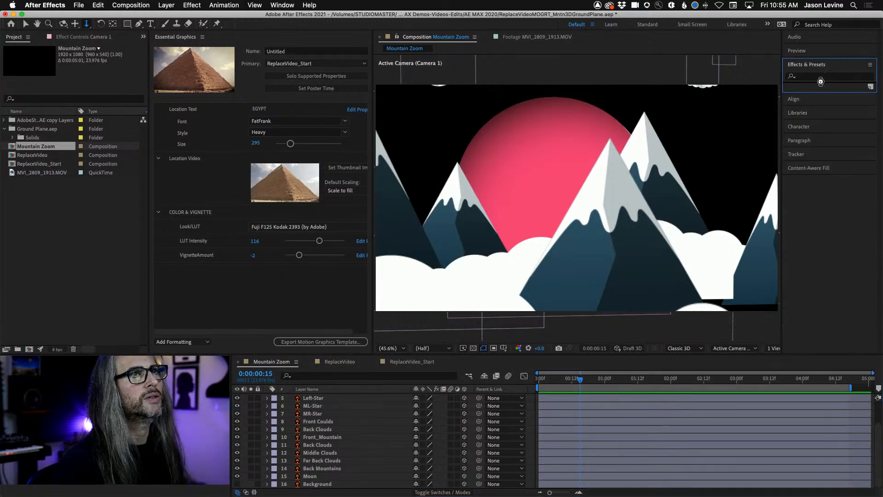
type("blue")
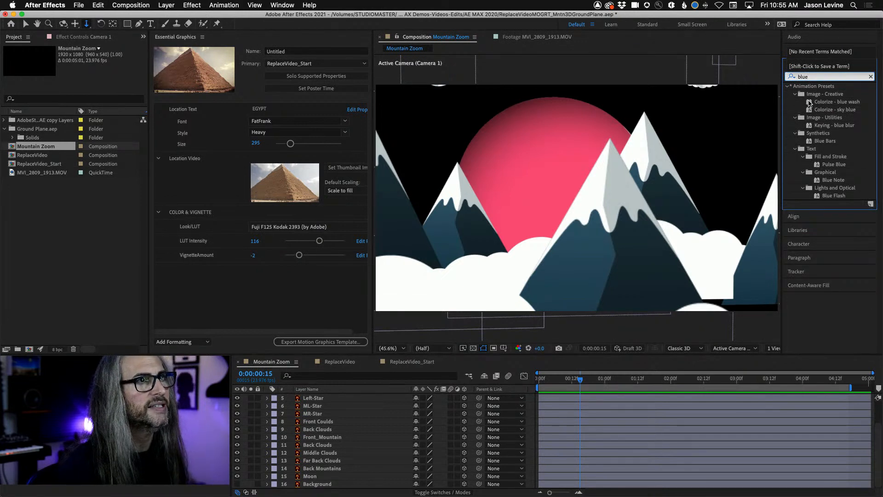
left_click_drag(810, 103, 331, 469)
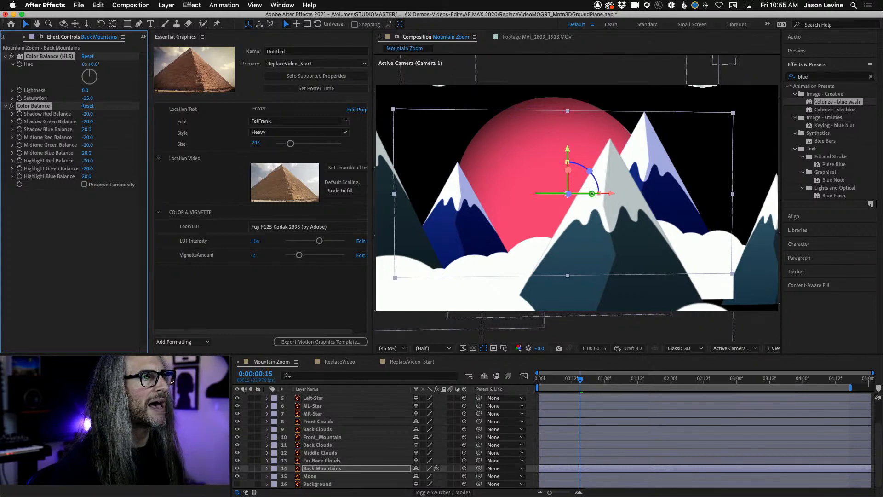
Step: Shift the Back Mountains layer slightly to the right, and preview the composition from the start
mouse_move(591, 194)
left_mouse_down()
mouse_move(577, 195)
mouse_move(592, 193)
left_mouse_up()
left_click_drag(568, 164, 629, 194)
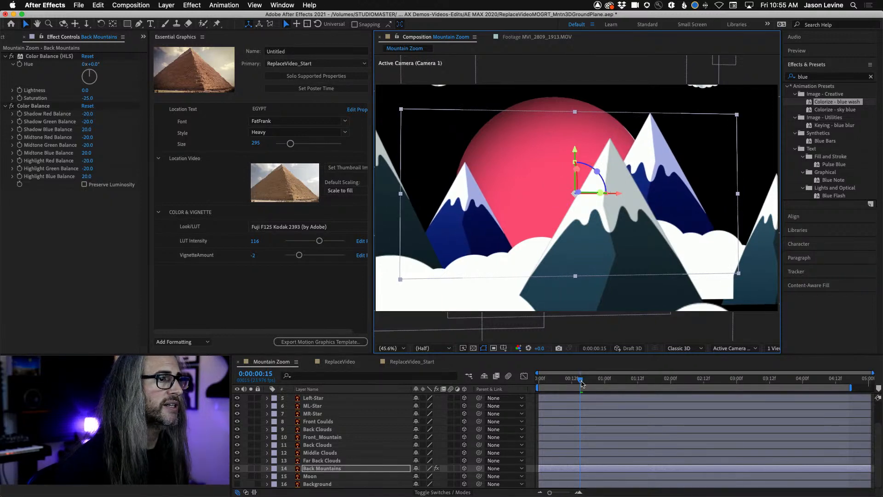
left_click_drag(581, 382, 540, 385)
key("space")
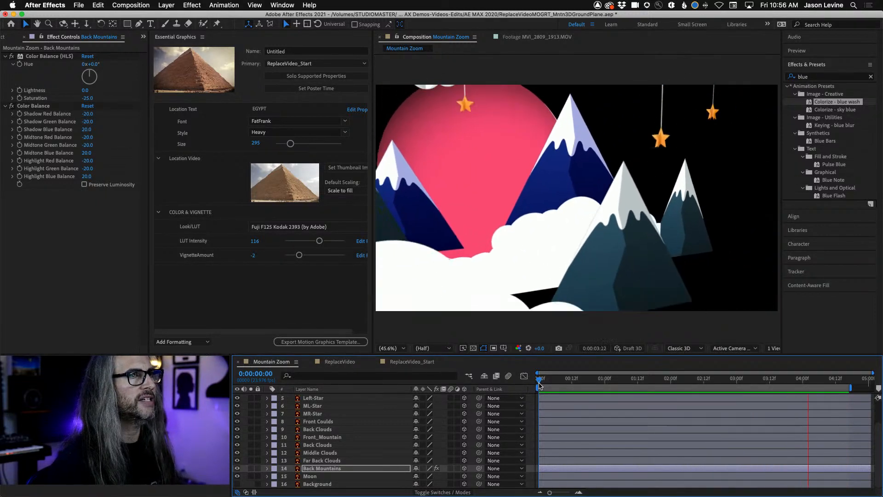
key("space")
Step: Switch to Premiere Pro, play the updated Mountain Zoom clip from the start twice, and park the playhead at 00:00:02:12
key("super+Tab")
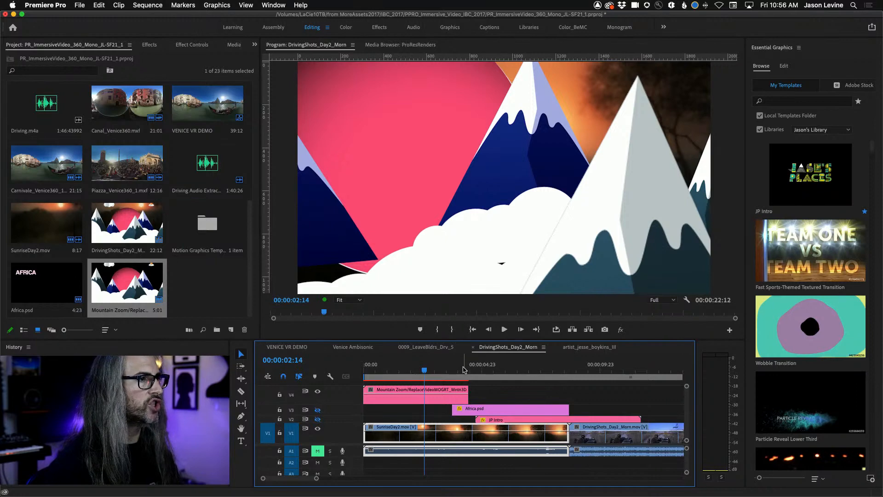
key("Home")
key("space")
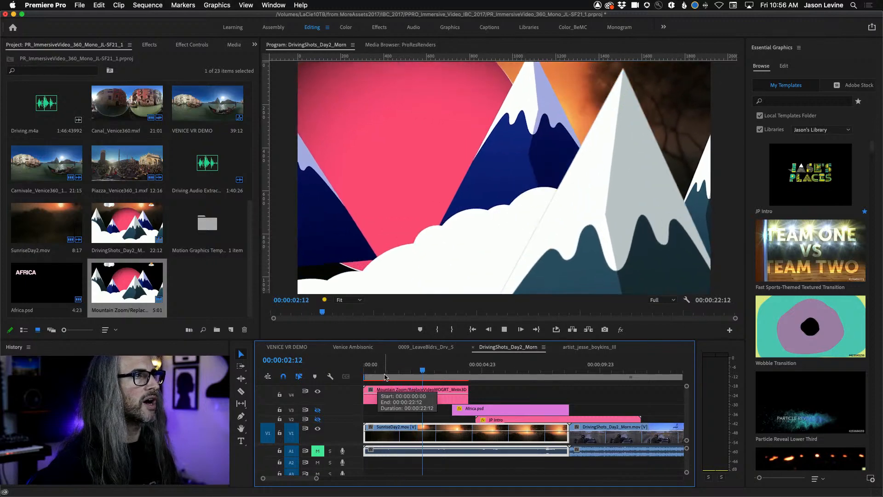
key("space")
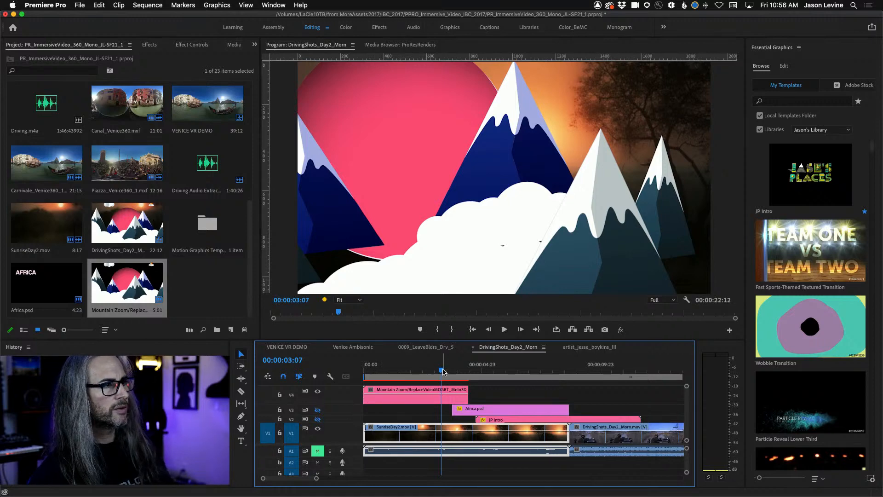
left_click_drag(443, 372, 354, 372)
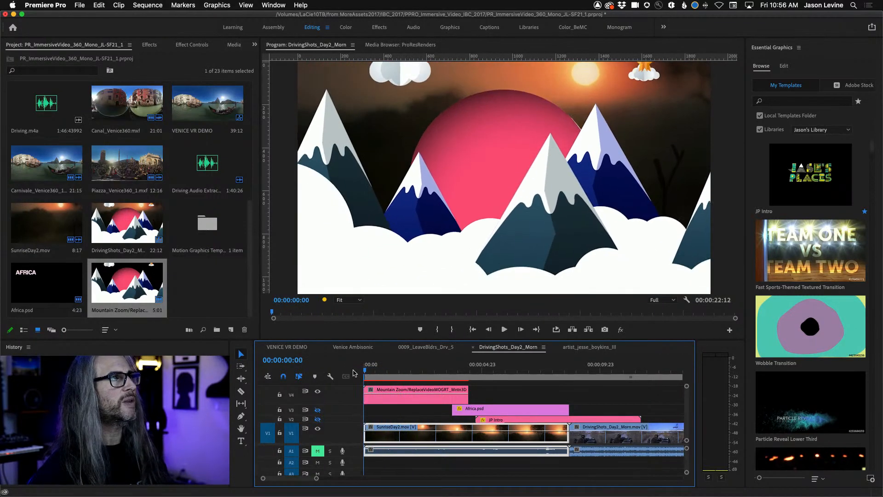
key("space")
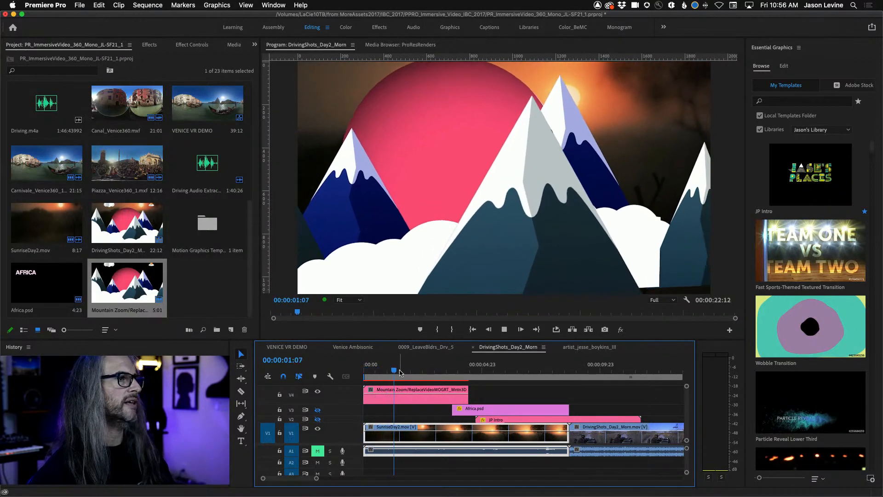
mouse_move(432, 373)
left_mouse_down()
mouse_move(347, 372)
mouse_move(425, 375)
left_mouse_up()
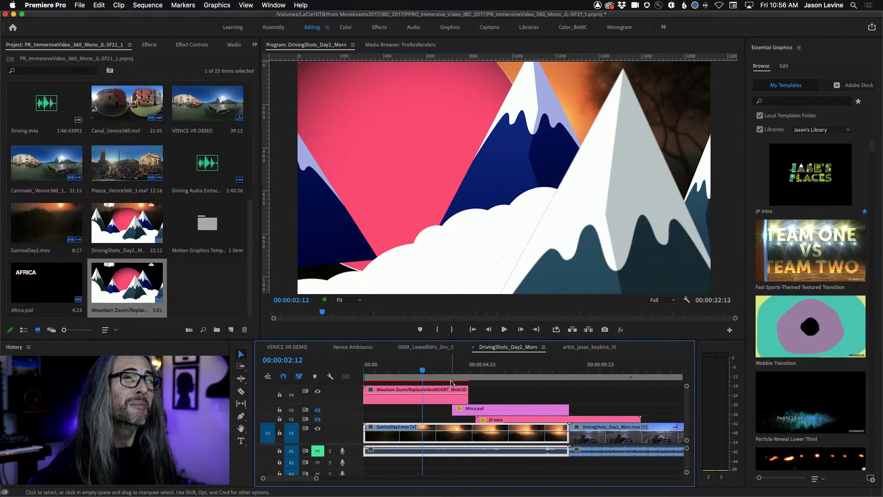
Step: Switch back to the Mountain Zoom composition in After Effects
mouse_move(449, 495)
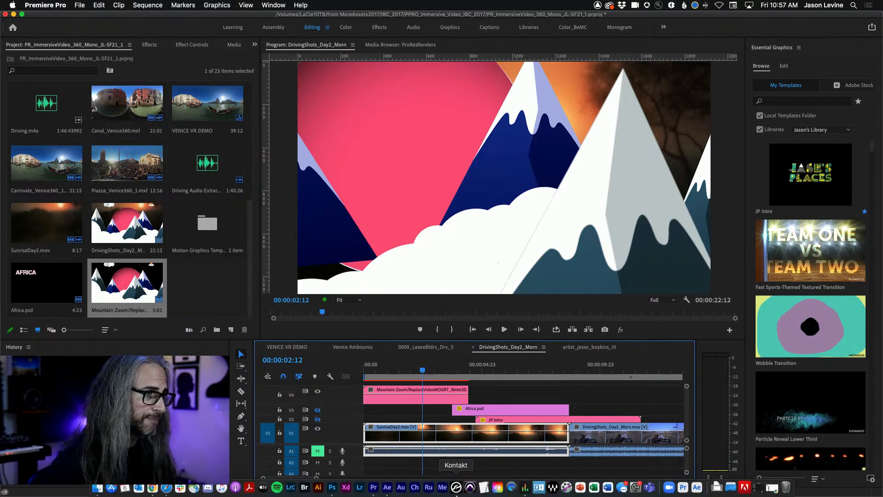
left_click(388, 488)
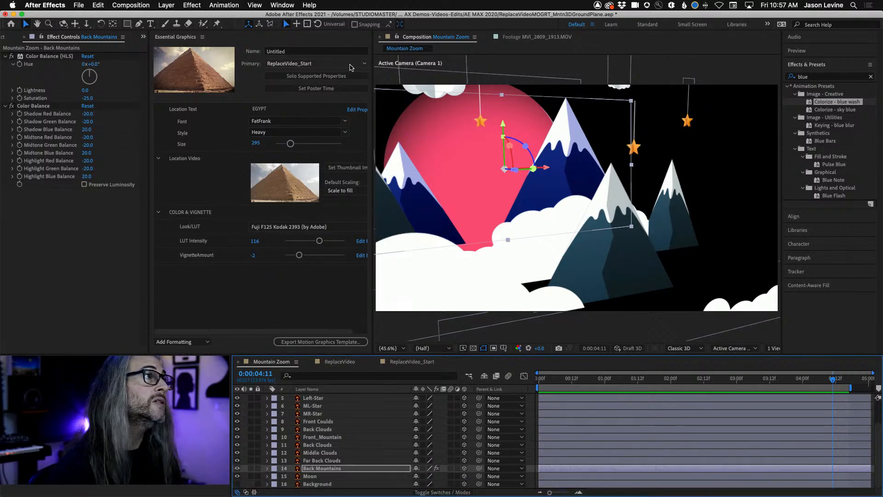
Step: Make Mountain Zoom the primary composition in Essential Graphics, and look over its layers
left_click(354, 68)
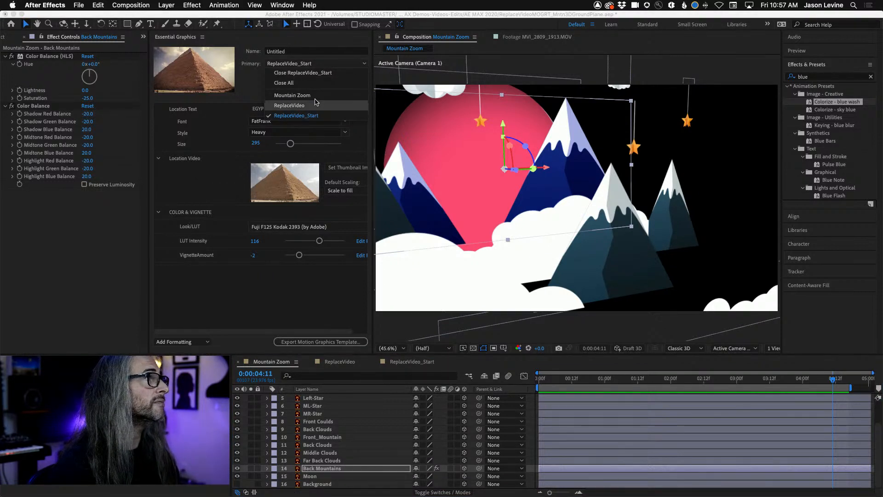
left_click(334, 101)
scroll(336, 432, "up", 3)
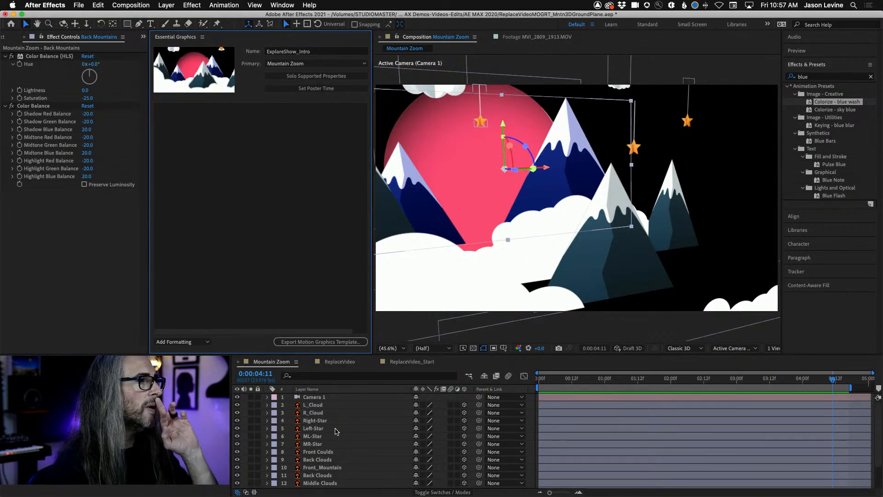
scroll(336, 431, "down", 4)
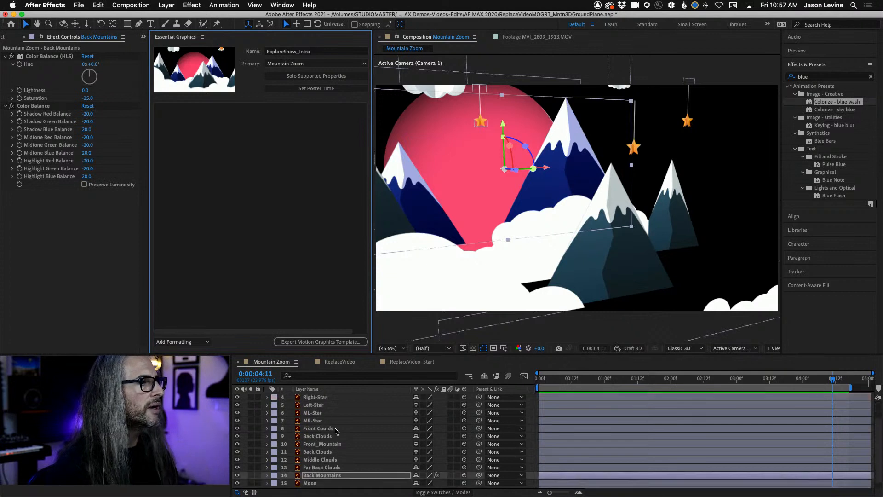
scroll(373, 440, "up", 4)
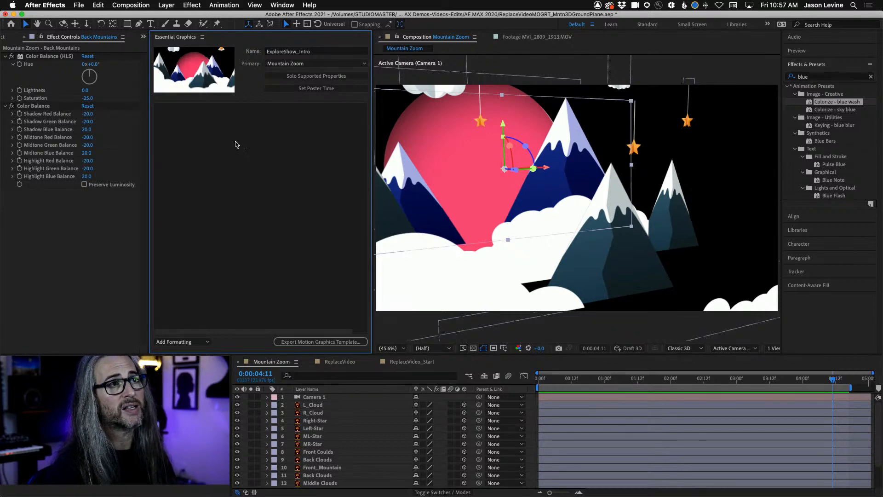
scroll(321, 462, "down", 2)
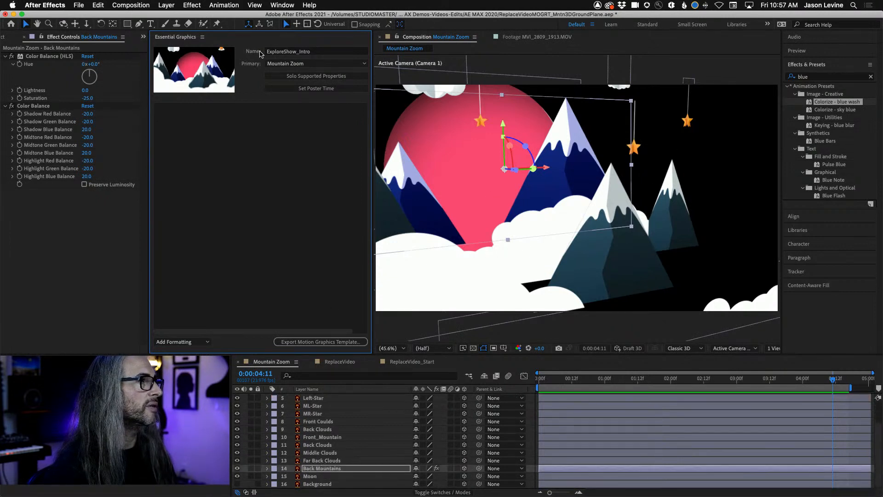
left_click(59, 39)
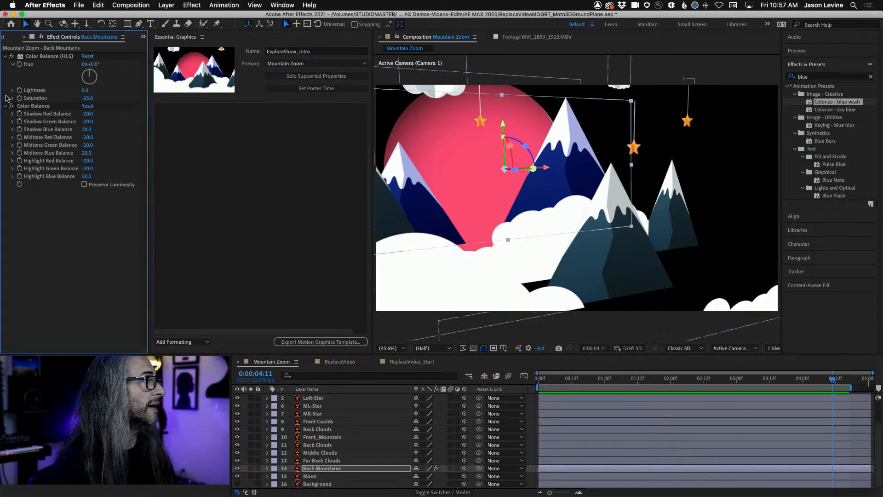
Step: Solo the supported properties of the Mountain Zoom composition, and park the current-time indicator at 0:00:01:05
left_click(323, 76)
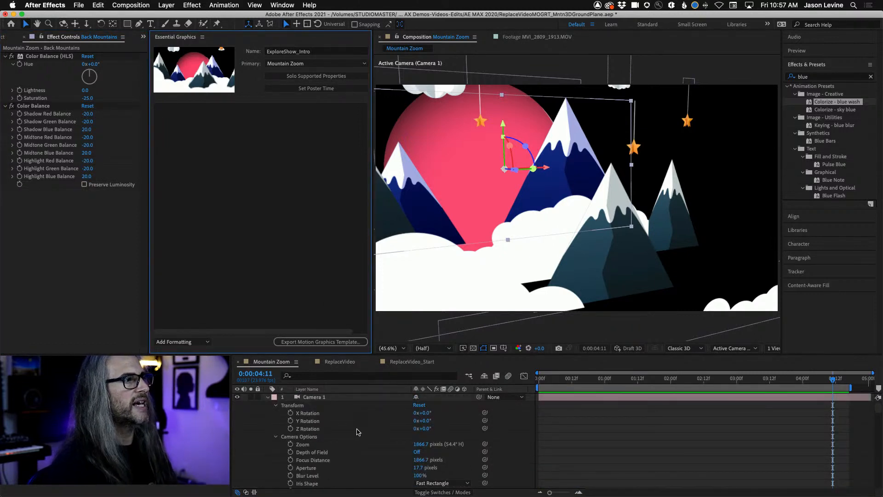
scroll(358, 431, "down", 3)
scroll(358, 432, "up", 3)
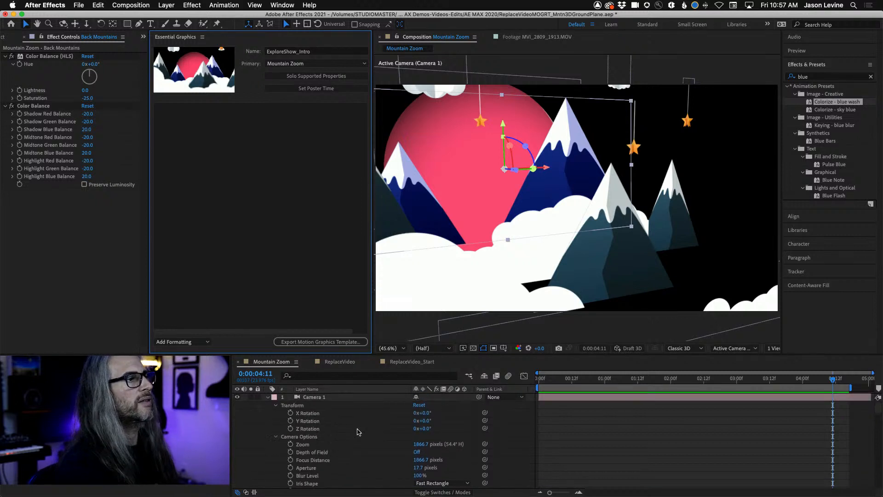
scroll(358, 432, "down", 8)
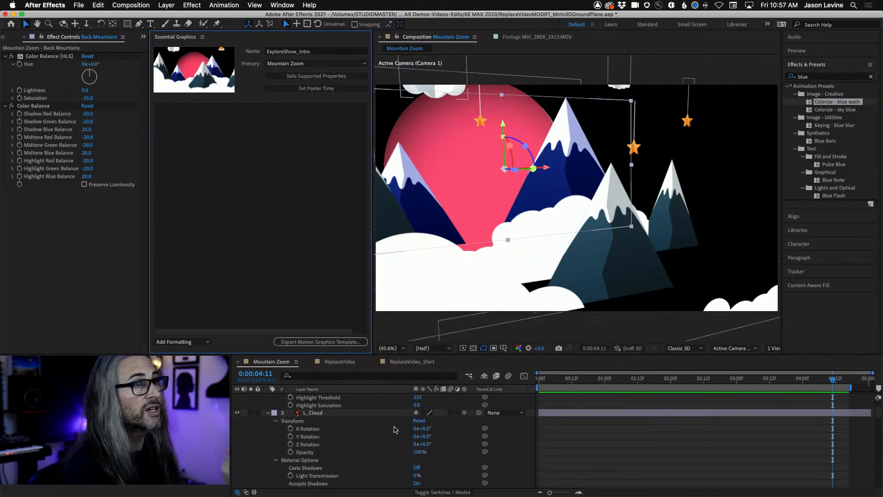
left_click(596, 379)
left_click_drag(585, 386, 619, 386)
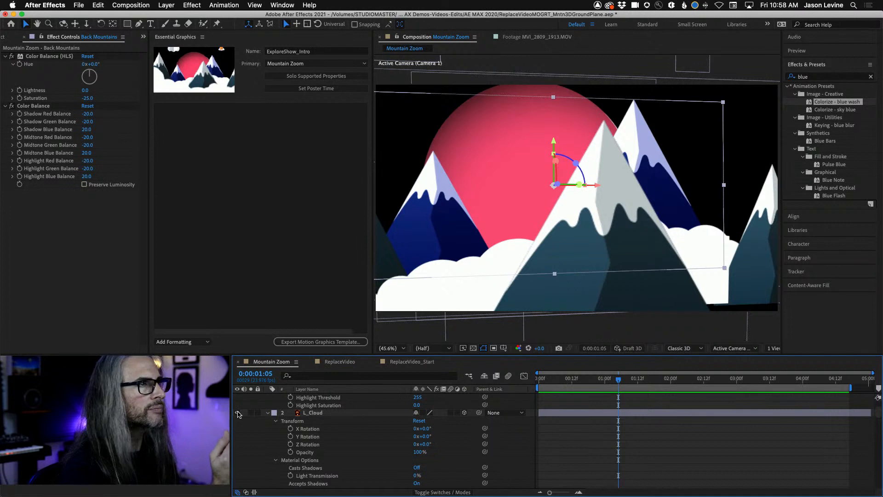
Step: Add the Hue, Lightness and Saturation properties of the Back Mountains layer's Color Balance (HLS) effect to the Essential Graphics controls
scroll(355, 444, "down", 3)
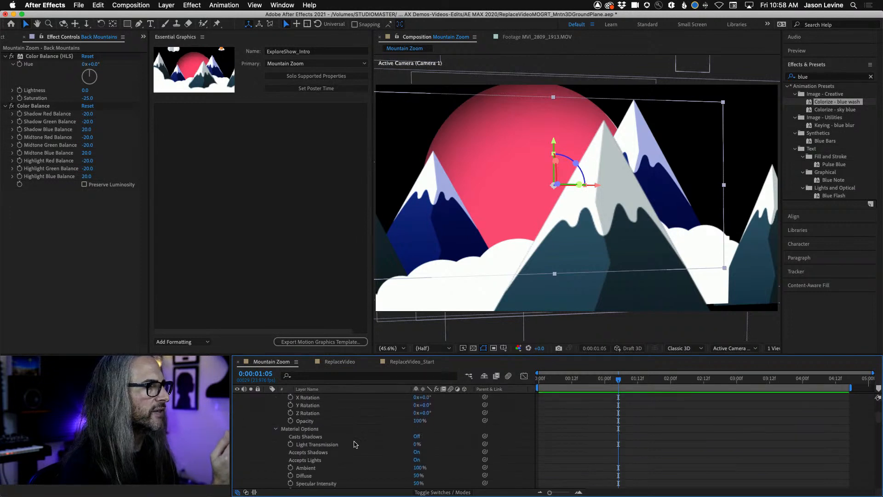
scroll(355, 444, "down", 3)
scroll(355, 444, "down", 15)
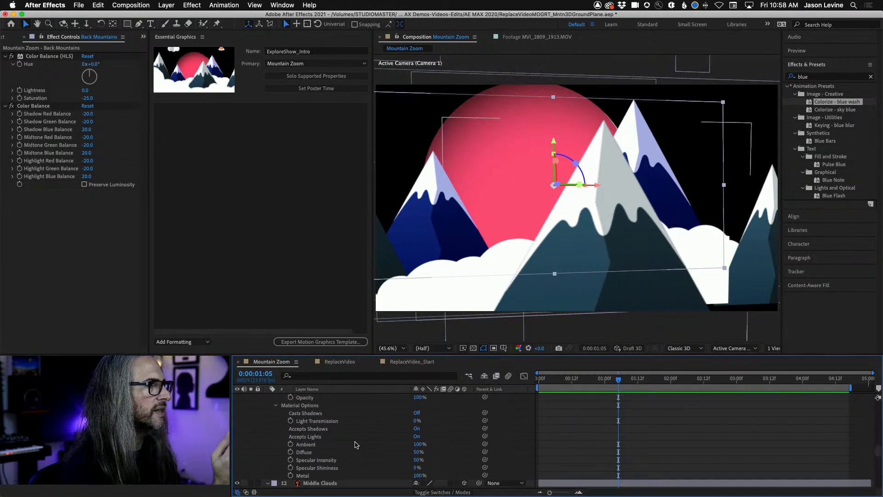
scroll(354, 444, "up", 8)
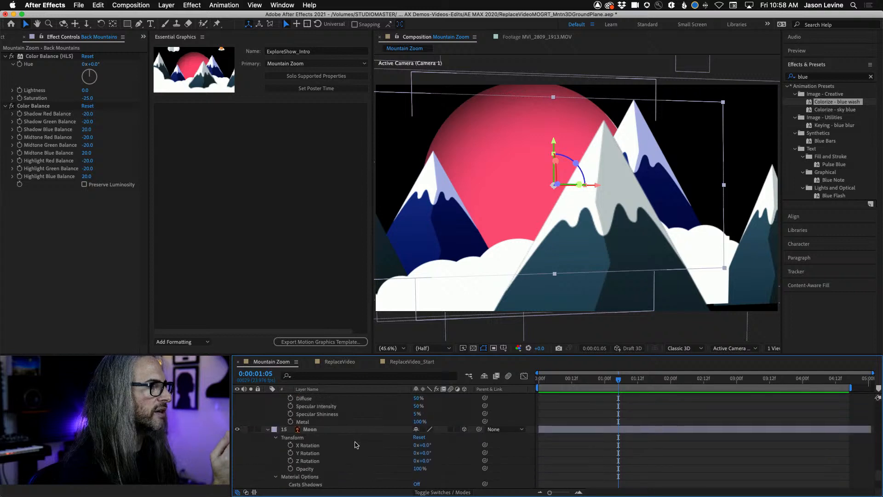
scroll(355, 444, "up", 8)
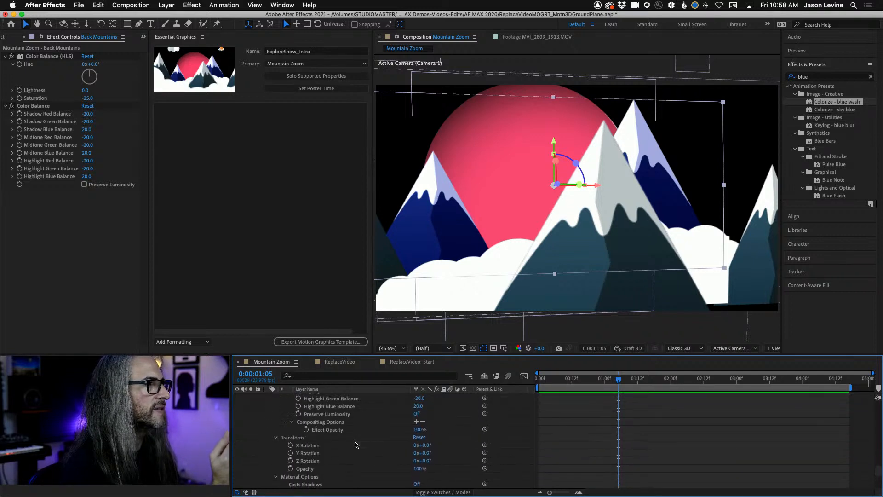
scroll(355, 444, "up", 4)
scroll(355, 445, "down", 2)
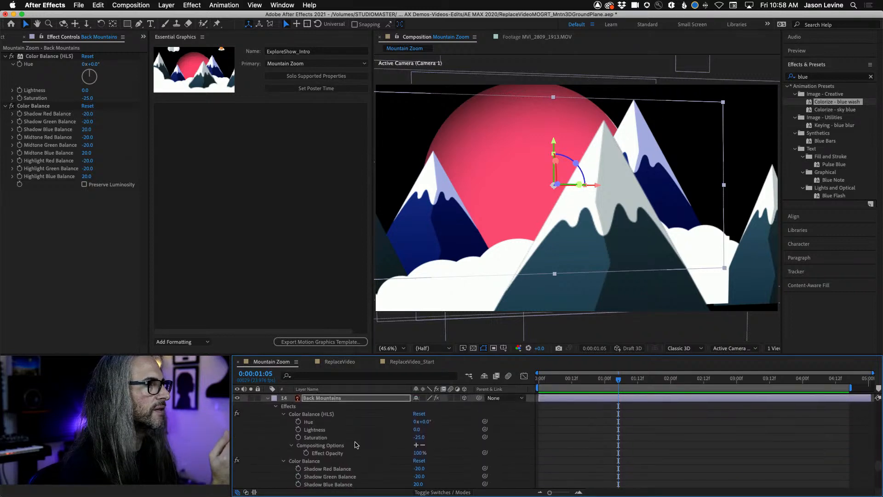
left_click(315, 423)
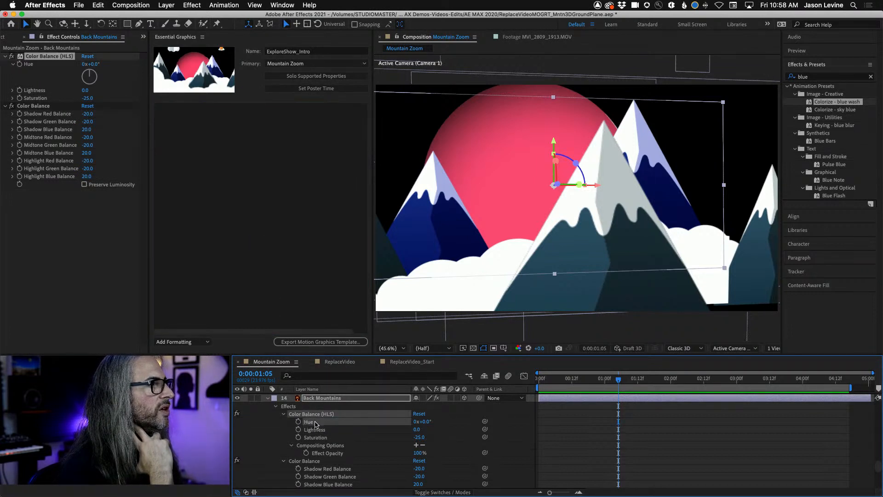
left_click_drag(315, 423, 247, 239)
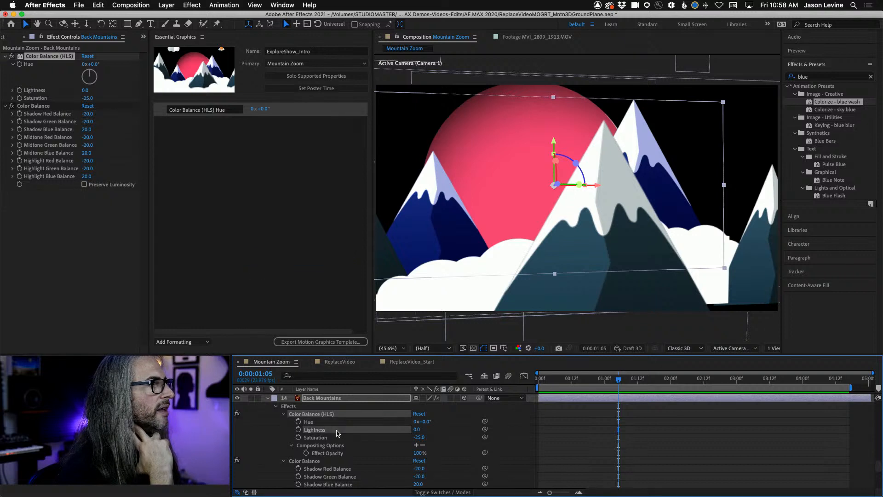
left_click_drag(337, 434, 259, 251)
left_click_drag(337, 438, 214, 221)
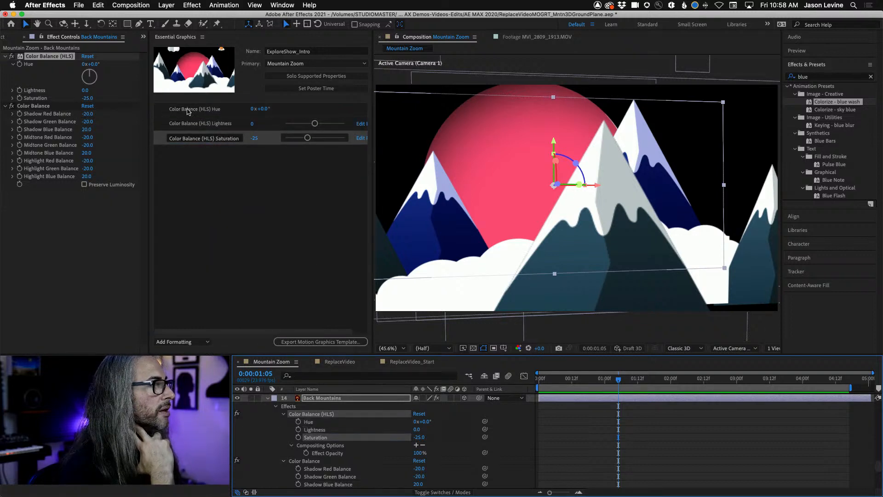
Step: Rename the Color Balance (HLS) Hue control as BackMntn Hue
left_click(187, 111)
left_click(190, 110)
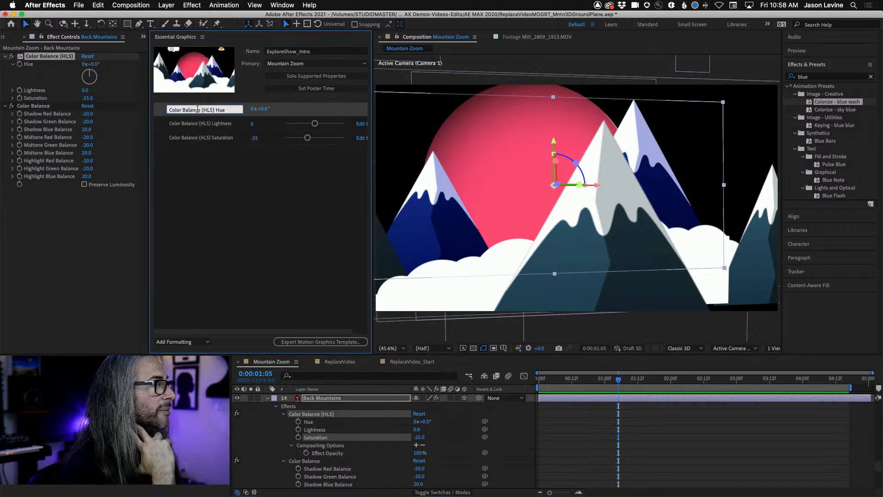
left_click_drag(214, 111, 158, 109)
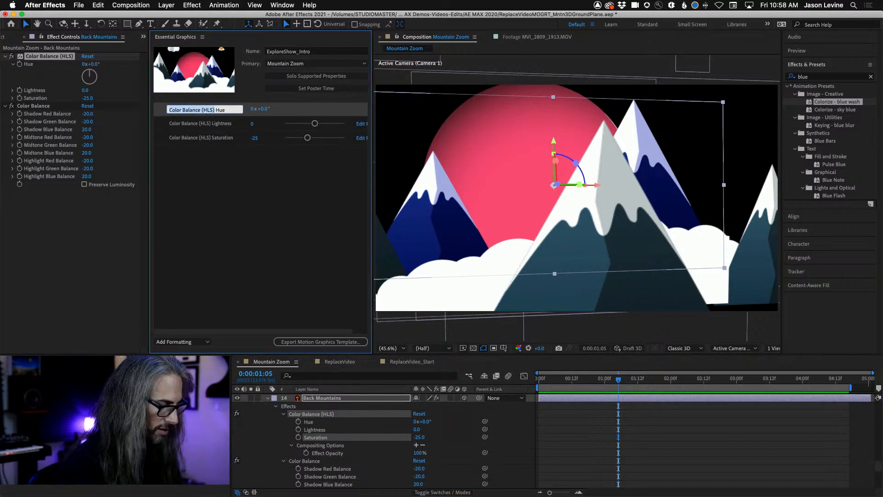
type("Back")
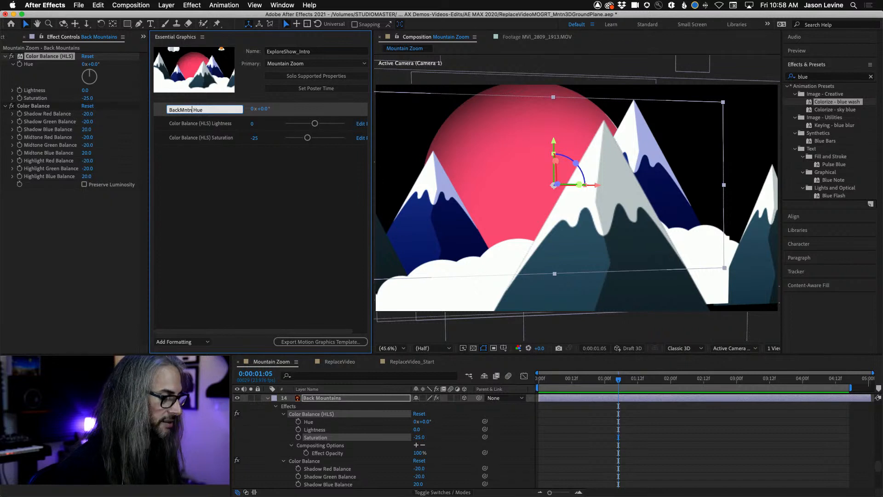
type("Mntn")
Step: Open the name of the Color Balance (HLS) Lightness control for editing
left_click(186, 125)
left_click(200, 125)
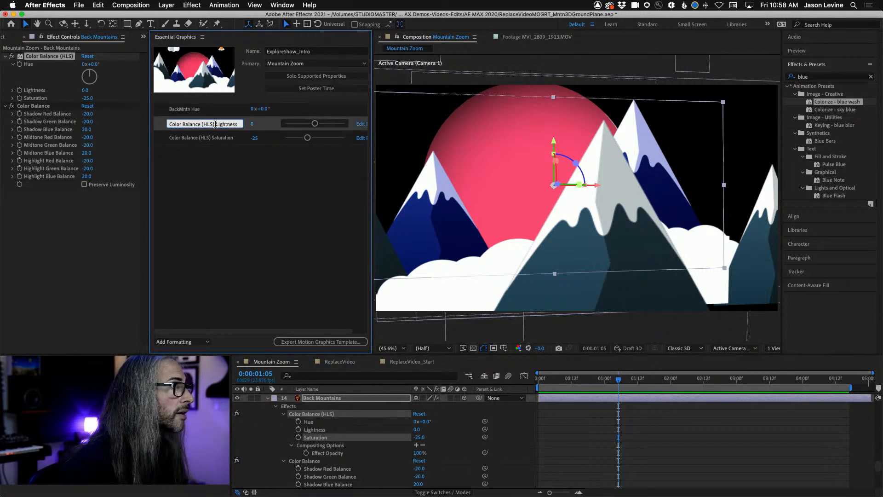
Step: Rename the Color Balance (HLS) lightness and saturation controls to BackMntn Lightness and BackMntn Saturation
left_click_drag(216, 124, 141, 122)
type("BackMntn")
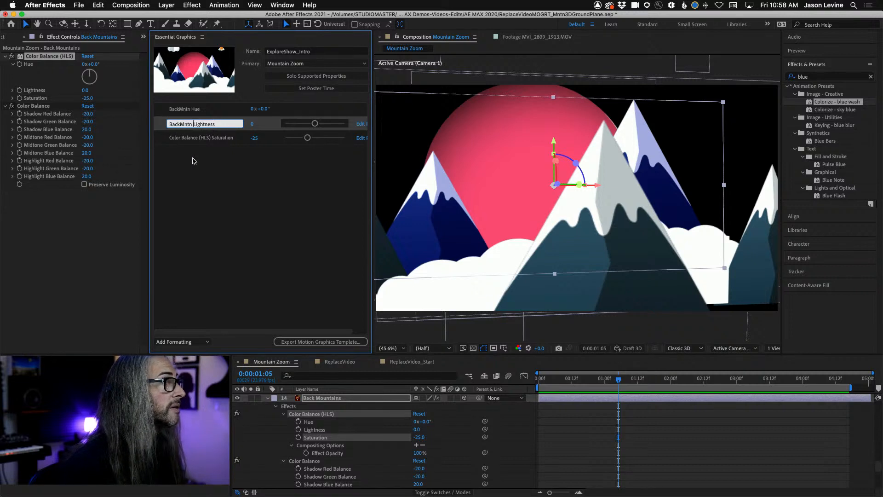
key("Return")
left_click(197, 138)
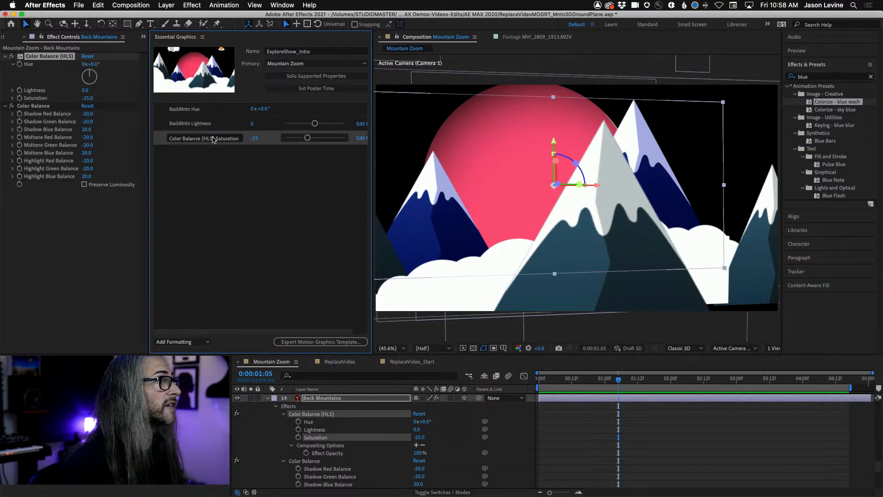
left_click_drag(217, 138, 147, 138)
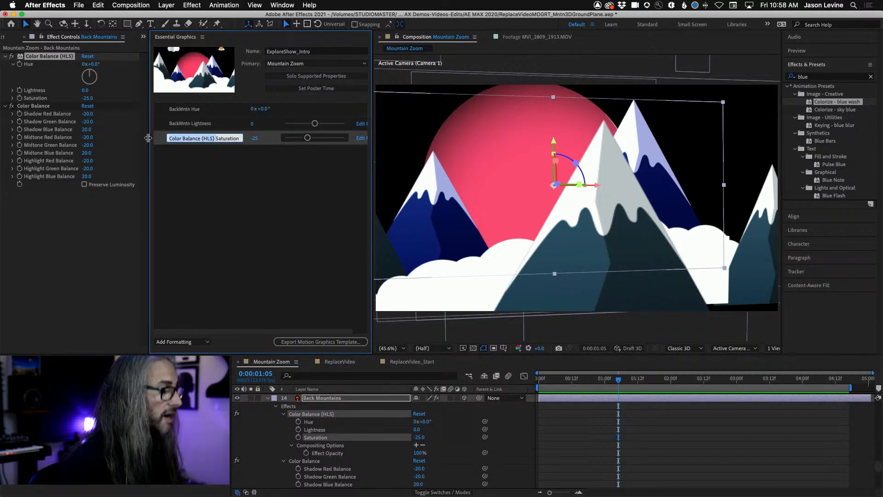
type("BackMn")
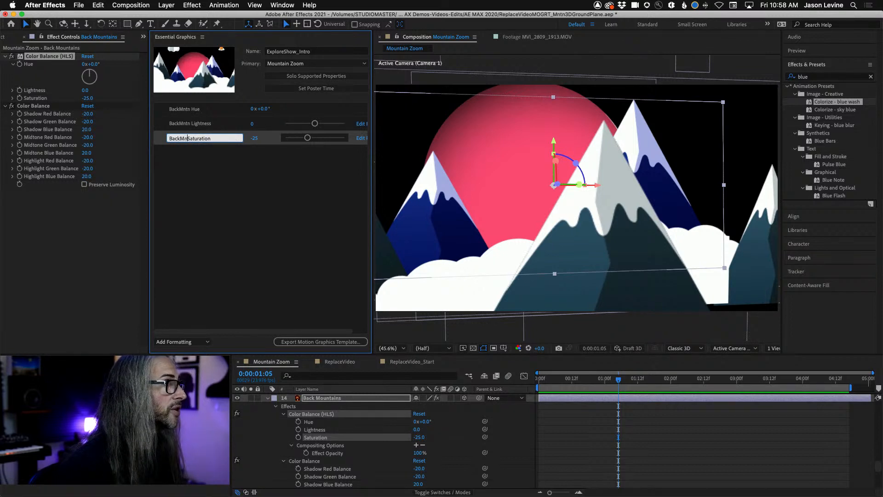
type("tn")
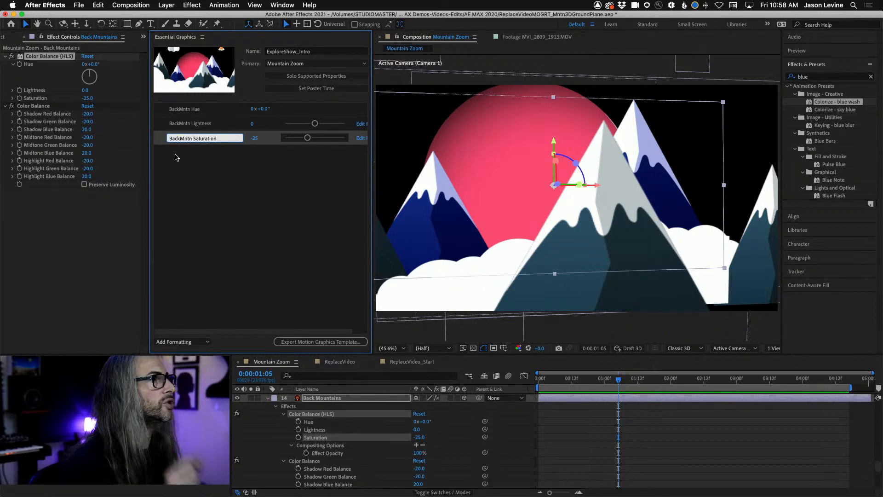
key("Return")
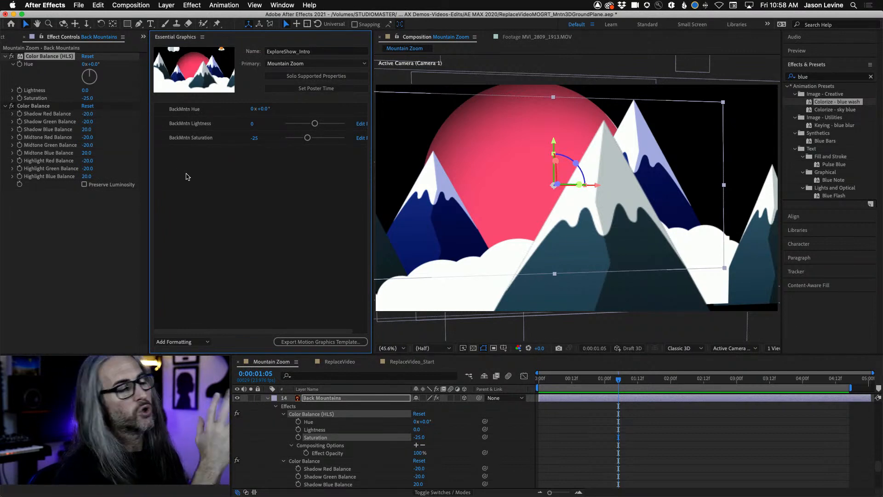
Step: Add the Back Mountains layer's X, Y and Z Rotation properties to the motion graphics template as controls
scroll(334, 431, "down", 3)
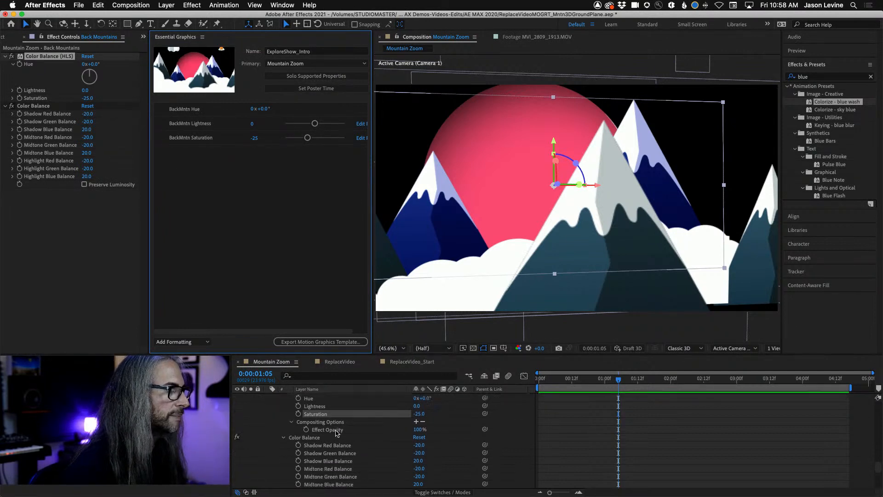
scroll(336, 432, "down", 2)
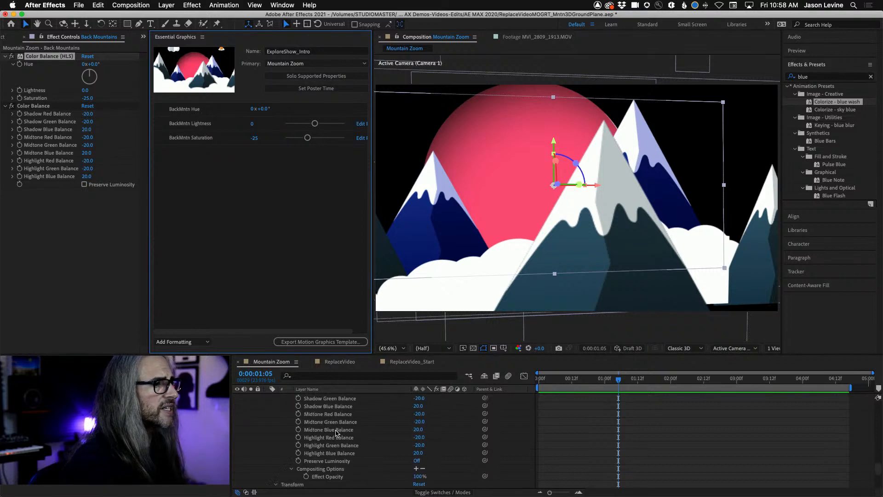
scroll(337, 433, "down", 2)
scroll(338, 433, "down", 2)
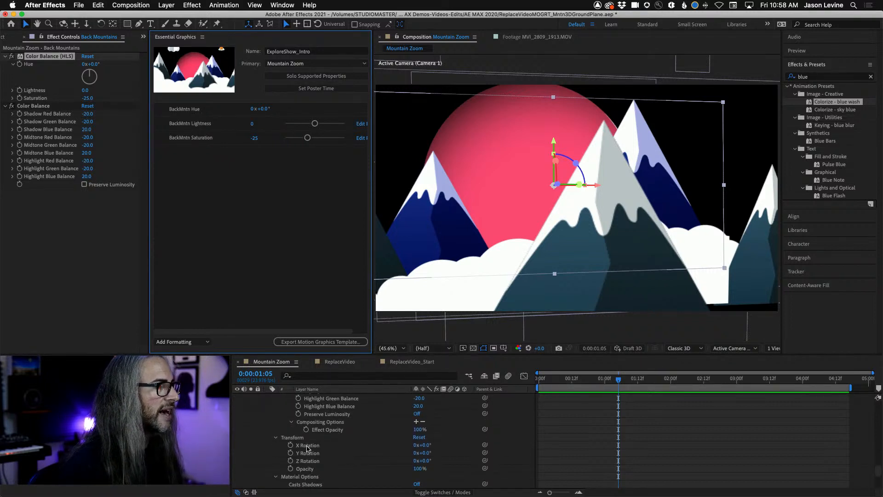
left_click_drag(308, 449, 203, 251)
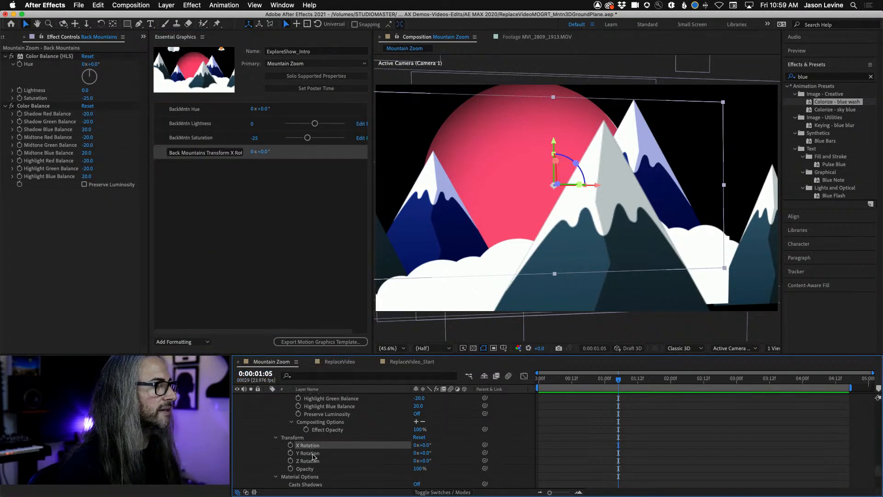
left_click_drag(313, 455, 238, 275)
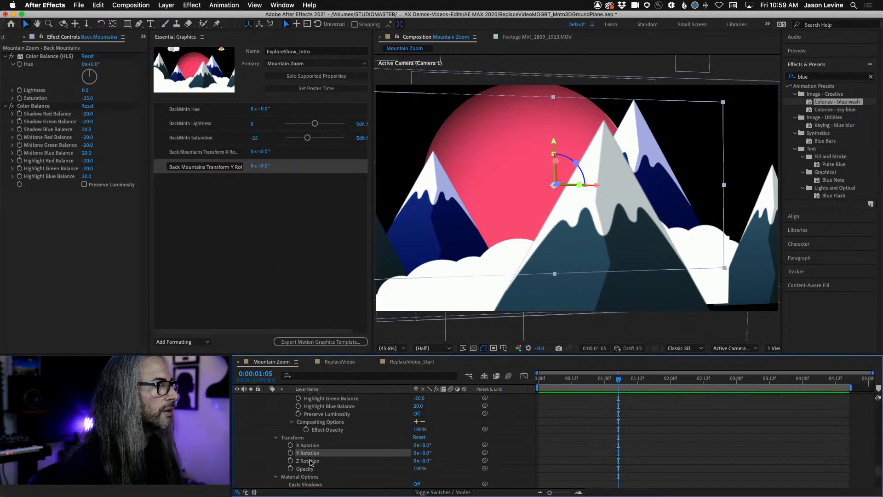
left_click_drag(311, 463, 247, 252)
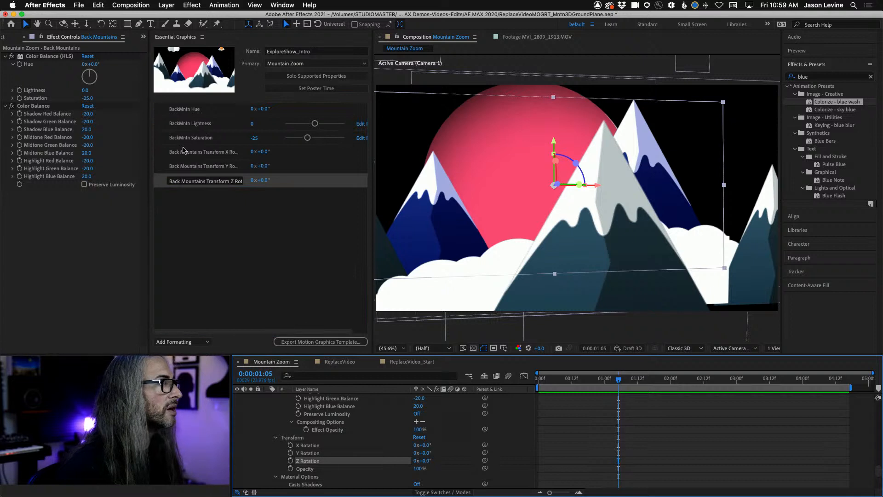
Step: Shorten the template's X rotation control name to Back Mountains X Rotation
left_click(212, 153)
left_click(230, 152)
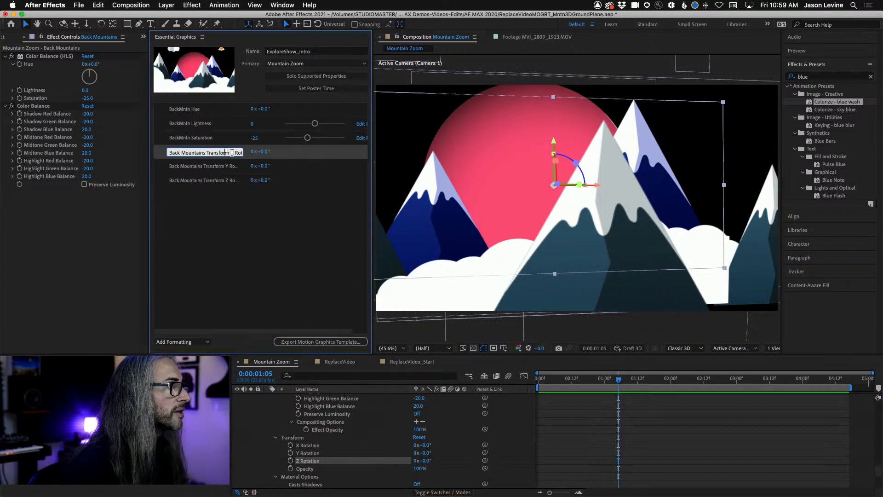
key("BackSpace")
key("BackSpace")
key("BackSpace")
key("BackSpace")
key("BackSpace")
key("BackSpace")
key("BackSpace")
key("BackSpace")
key("BackSpace")
key("BackSpace")
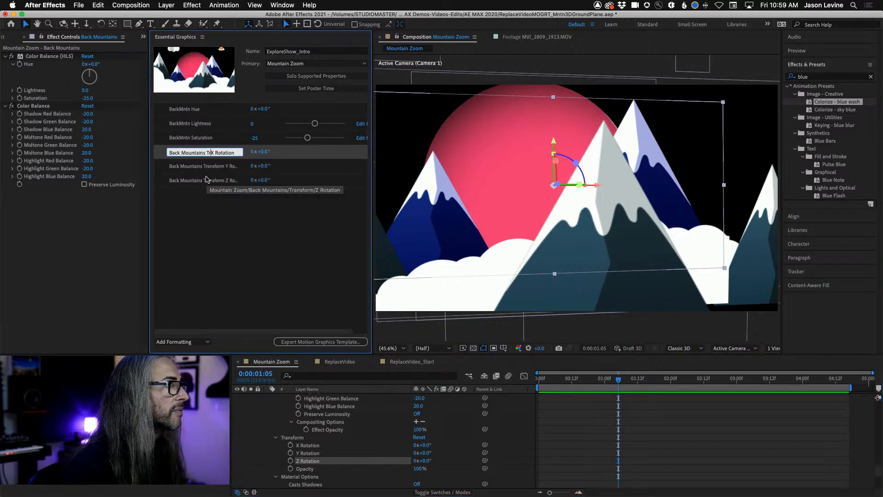
Step: Shorten the template's Y rotation control name to Back Mountains Y Rotation
left_click(212, 167)
left_click(224, 167)
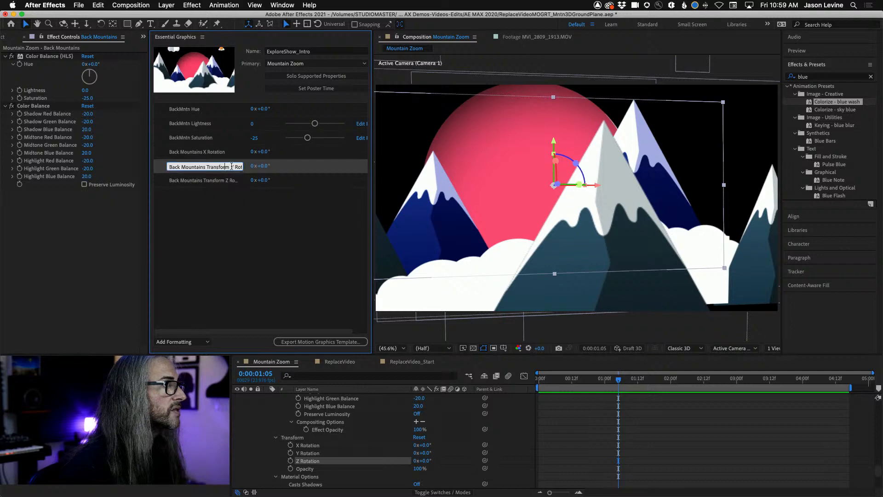
key("BackSpace")
key("BackSpace")
key("BackSpace")
key("BackSpace")
key("BackSpace")
key("BackSpace")
key("BackSpace")
key("BackSpace")
key("BackSpace")
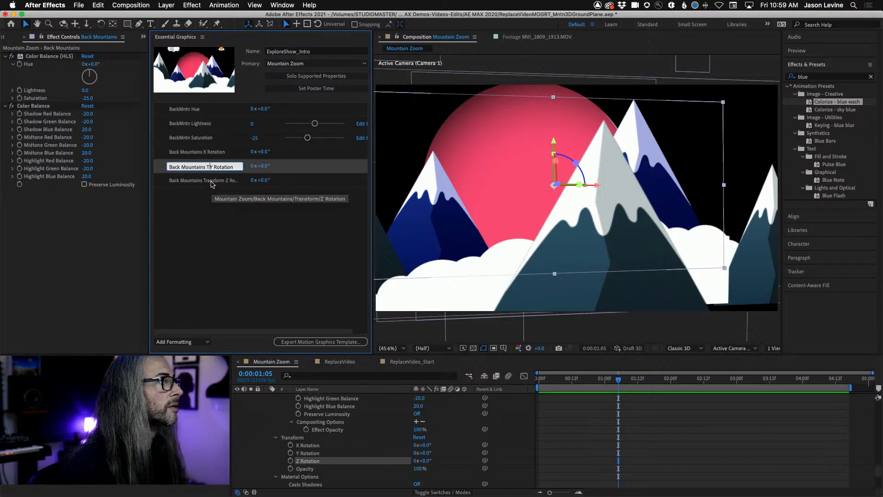
key("BackSpace")
Step: Shorten the template's Z rotation control name to Back Mountains Z Rotation
left_click(212, 181)
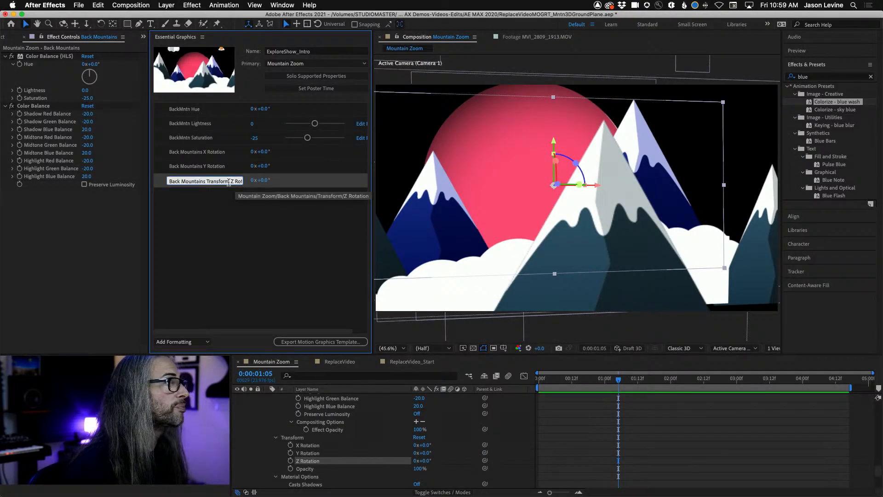
key("BackSpace")
key("BackSpace")
key("BackSpace")
key("BackSpace")
key("BackSpace")
key("BackSpace")
key("BackSpace")
key("BackSpace")
key("BackSpace")
key("BackSpace")
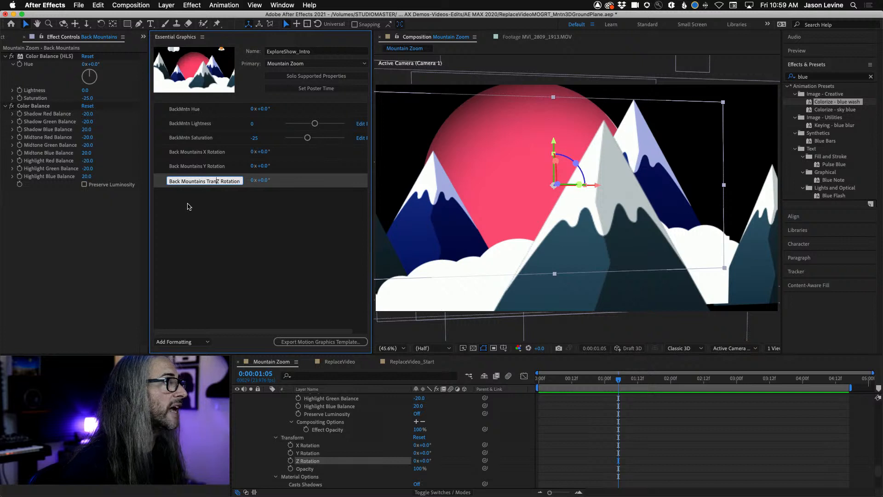
left_click(192, 210)
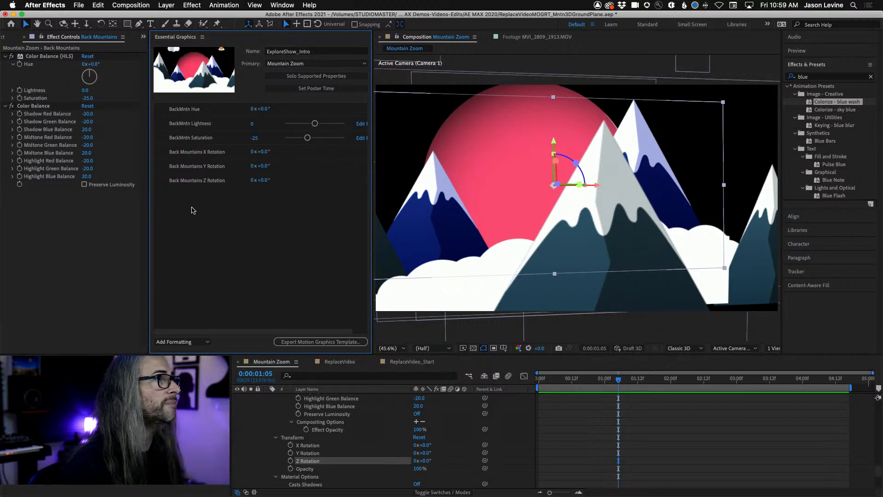
Step: Save a copy of the project as ReplaceVideoMOGRT_Mntn3DGroundPlane-Live.aep in the MOGRT AE COMPS folder
left_click(81, 5)
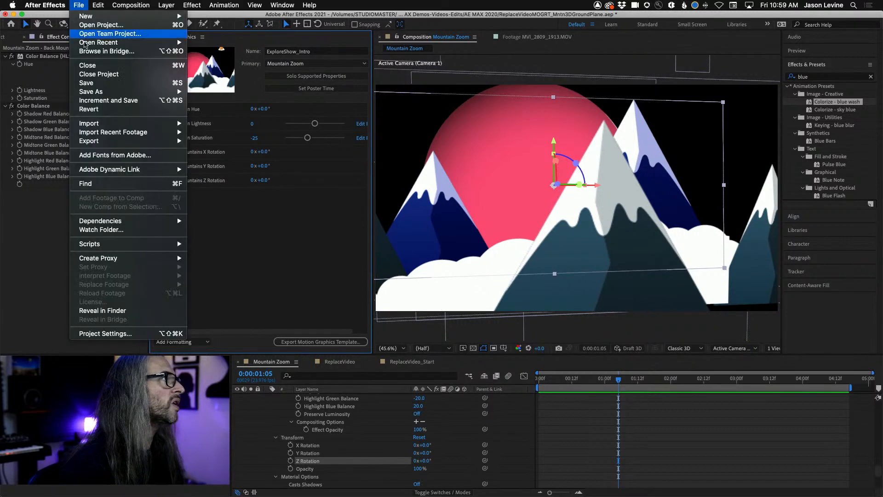
mouse_move(102, 91)
left_click(257, 92)
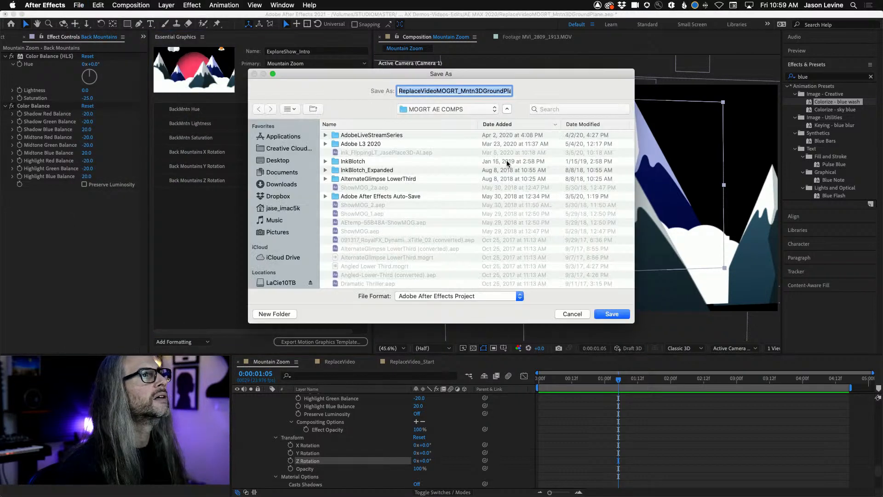
key("Right")
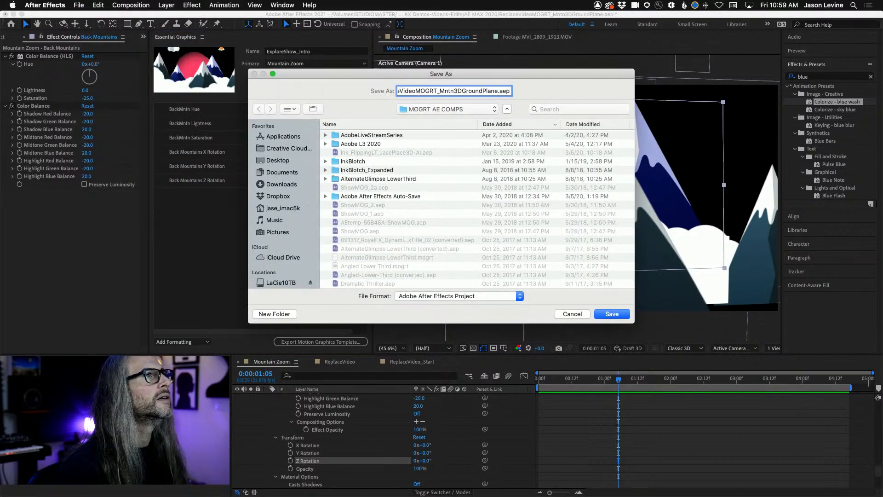
left_click(496, 90)
type("-Live")
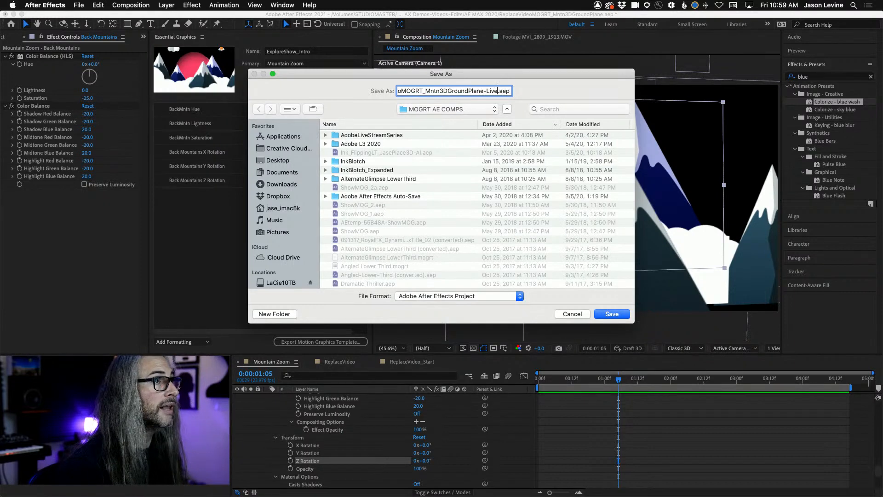
key("Return")
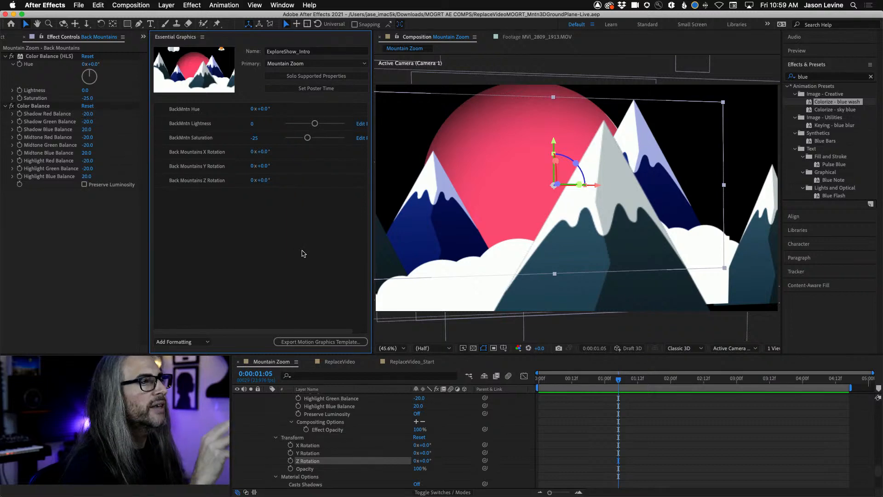
Step: Move the current time to 0:00:00:00 and bring Camera 1's transform and camera options into view
left_click_drag(620, 384, 493, 375)
scroll(341, 429, "up", 10)
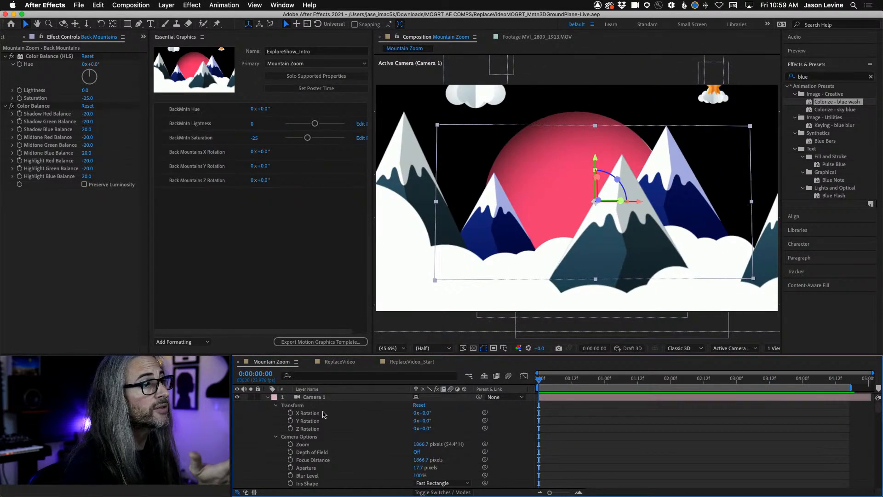
scroll(329, 443, "down", 5)
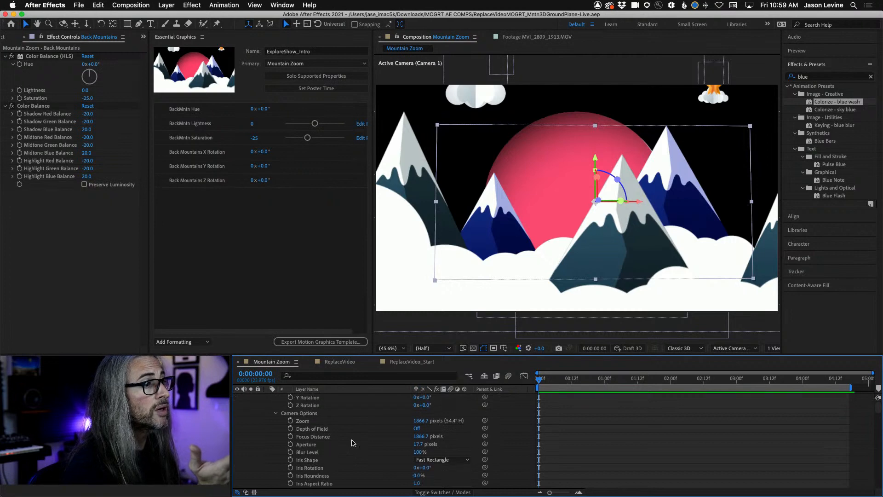
scroll(354, 442, "up", 5)
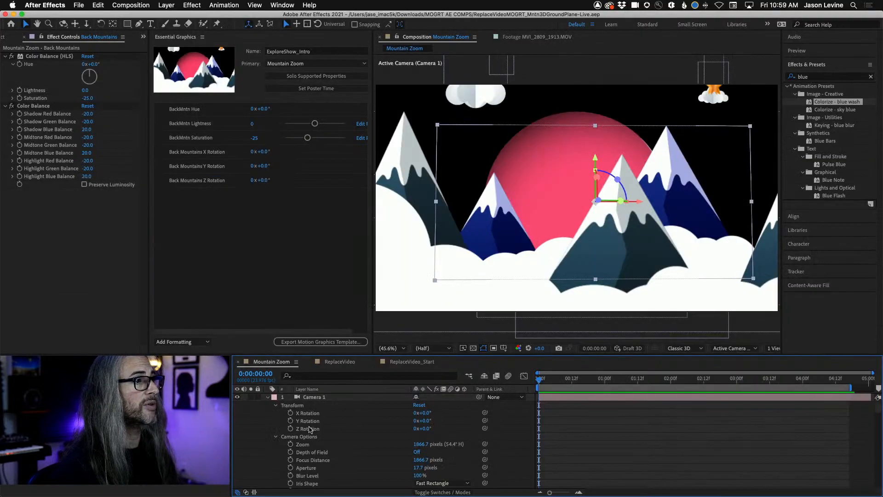
Step: Try an X Rotation of -9° on Camera 1, then undo it
mouse_move(423, 413)
left_mouse_down()
mouse_move(406, 414)
mouse_move(410, 420)
left_mouse_up()
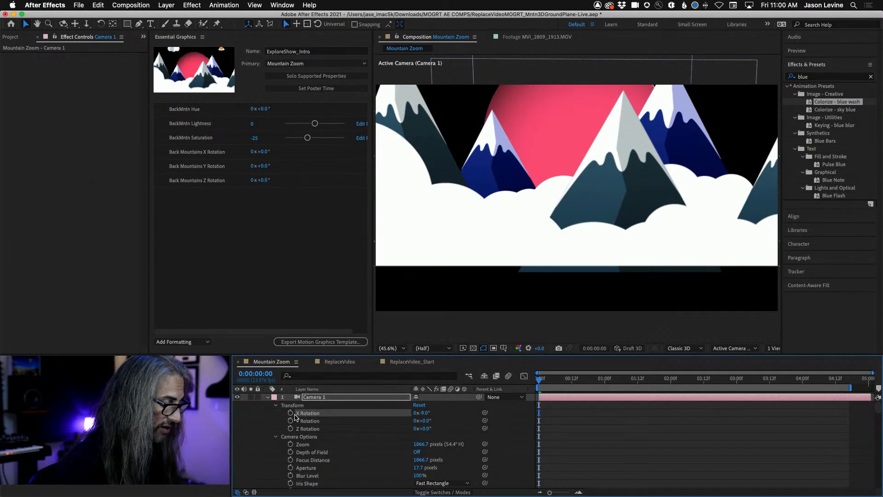
key("super+z")
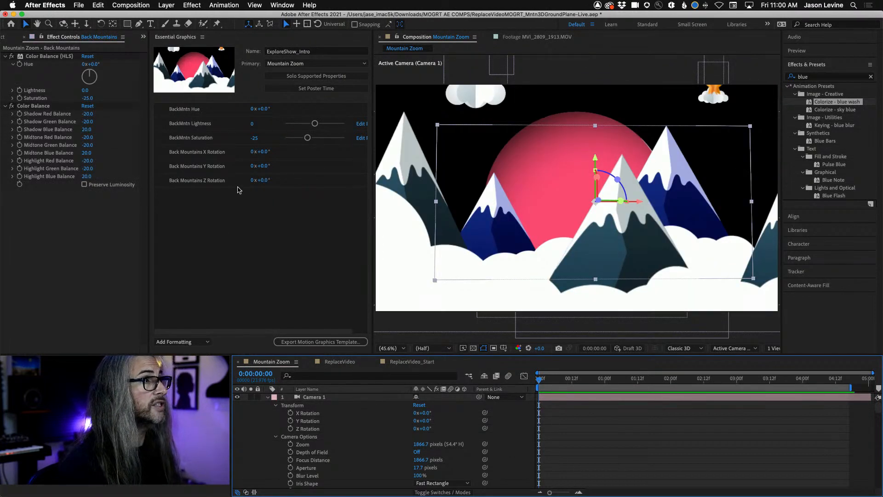
Step: Add a comment reading "These are camera parameters" below the Back Mountains controls in the template
left_click(206, 342)
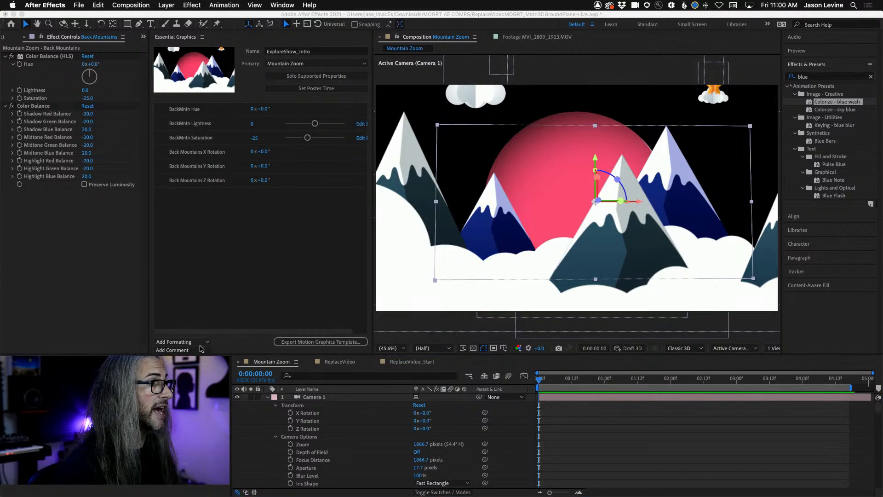
left_click(198, 351)
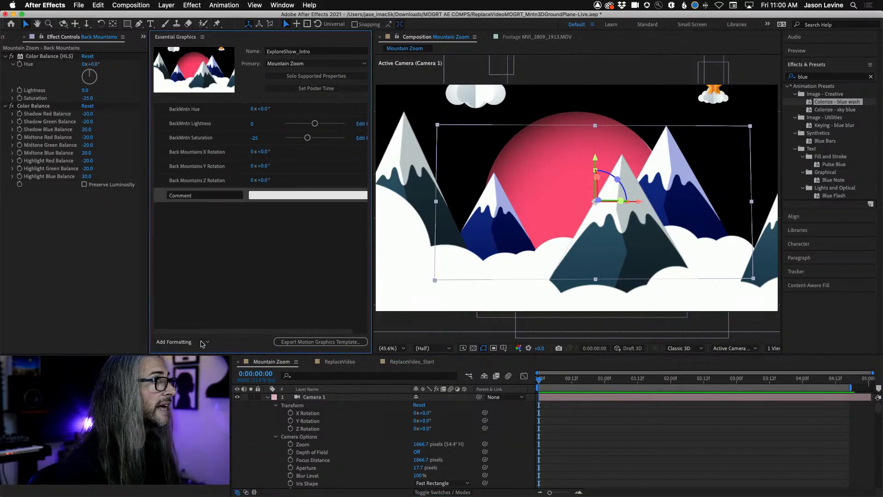
left_click(290, 194)
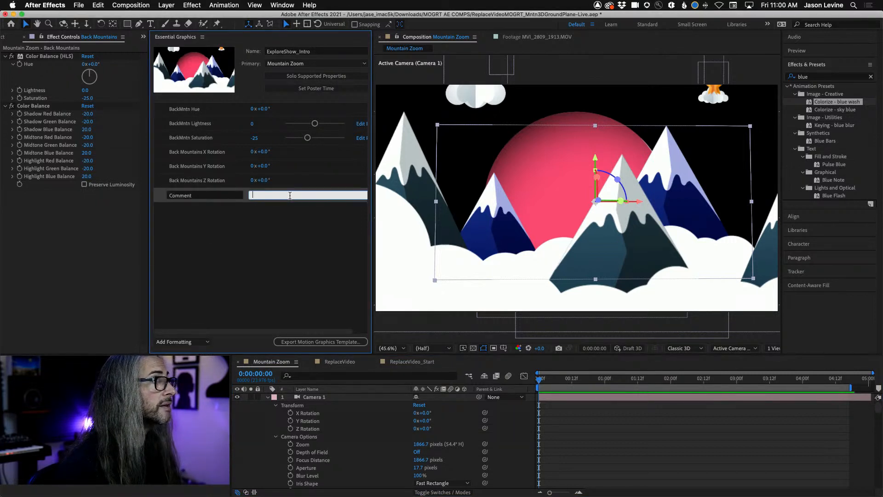
type("These are camera parameters")
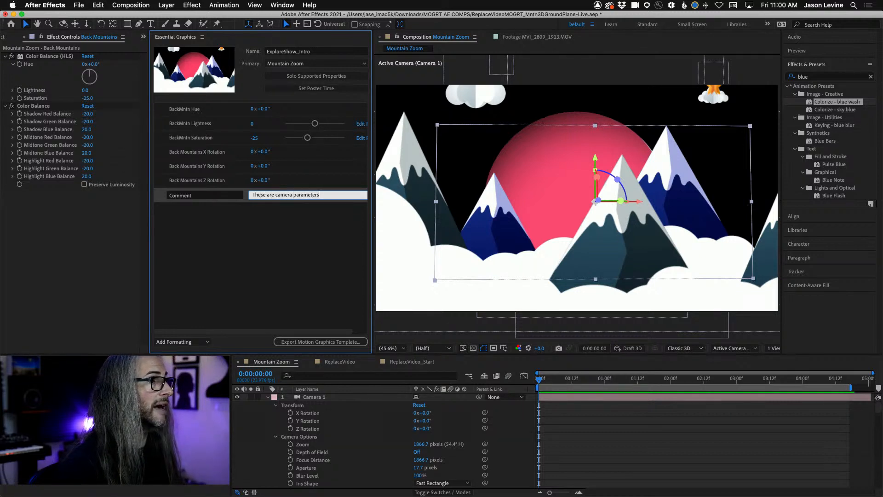
key("Return")
key("BackSpace")
left_click(311, 219)
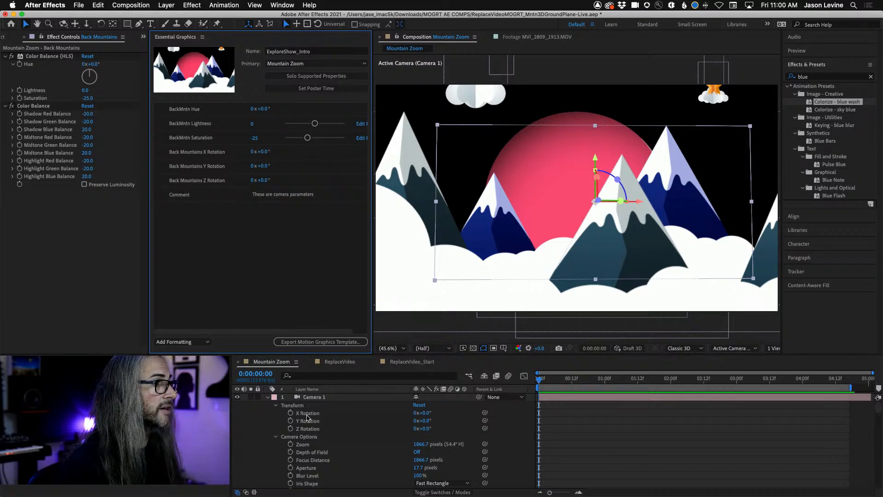
Step: Add Camera 1's X, Y and Z Rotation and its Zoom option to the template as controls below the comment
left_click_drag(307, 414, 230, 252)
left_click_drag(311, 421, 251, 261)
left_click_drag(312, 430, 239, 270)
left_click(308, 445)
left_click_drag(308, 446, 243, 282)
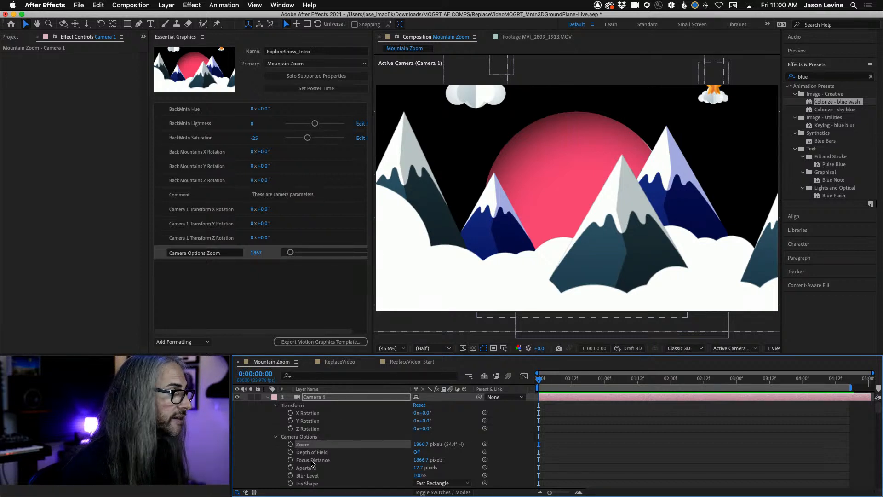
Step: Add Camera 1's Focus Distance to the template as a control below Camera Options Zoom
left_click_drag(313, 459, 253, 300)
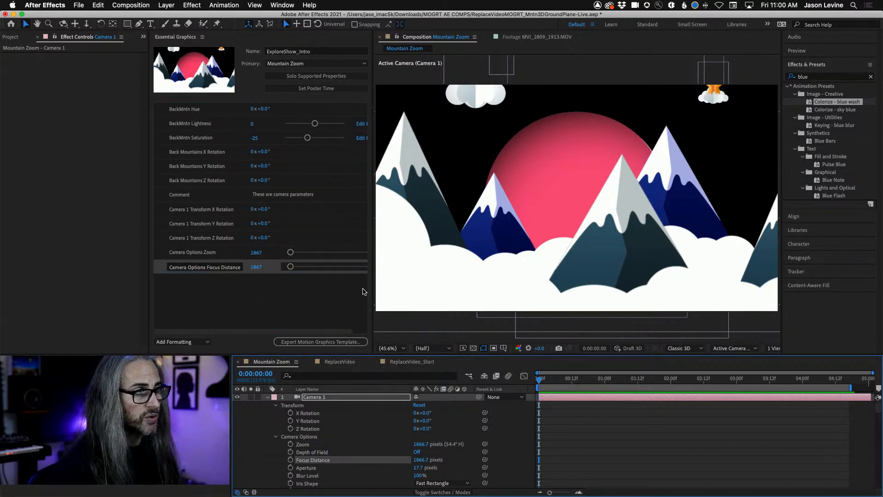
key(".")
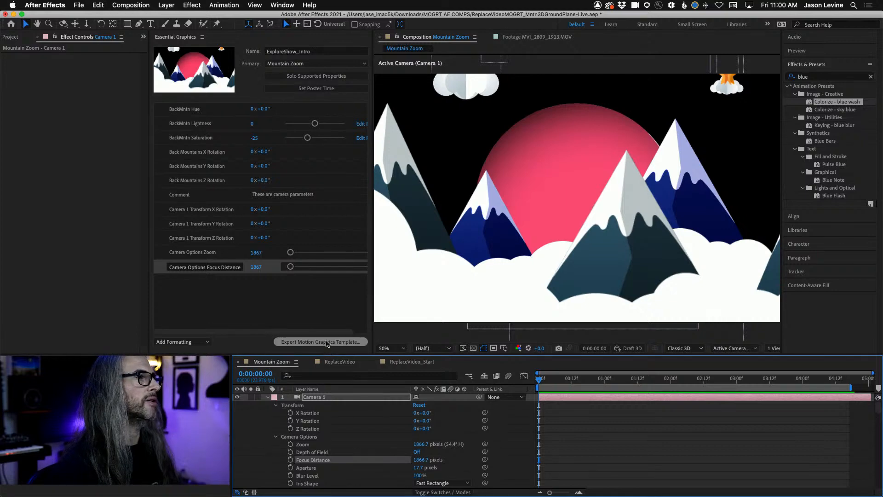
Step: Save the project and export the template to the library named after its owner, with keywords "mountain, 3d, intro, ground plane, sun"
left_click(324, 344)
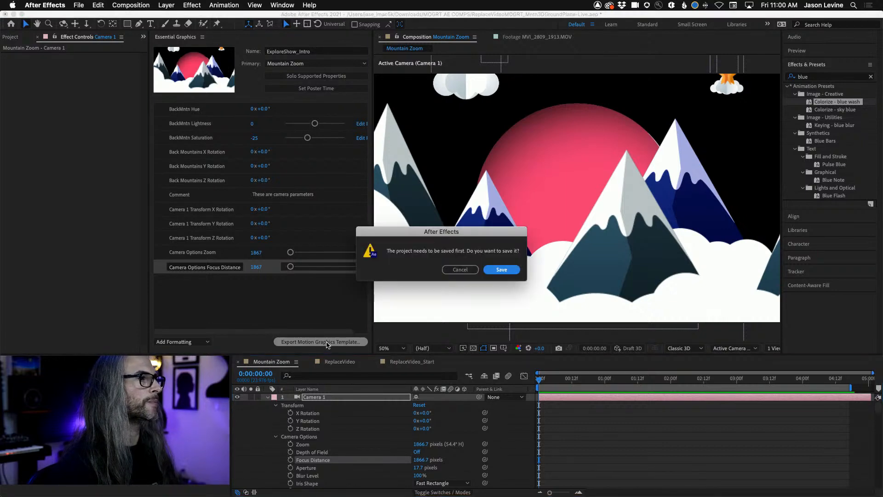
left_click(502, 270)
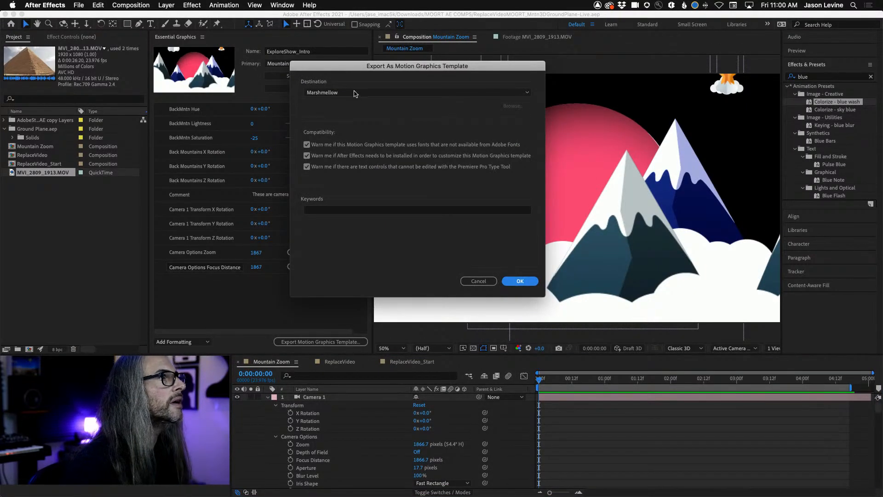
left_click(377, 94)
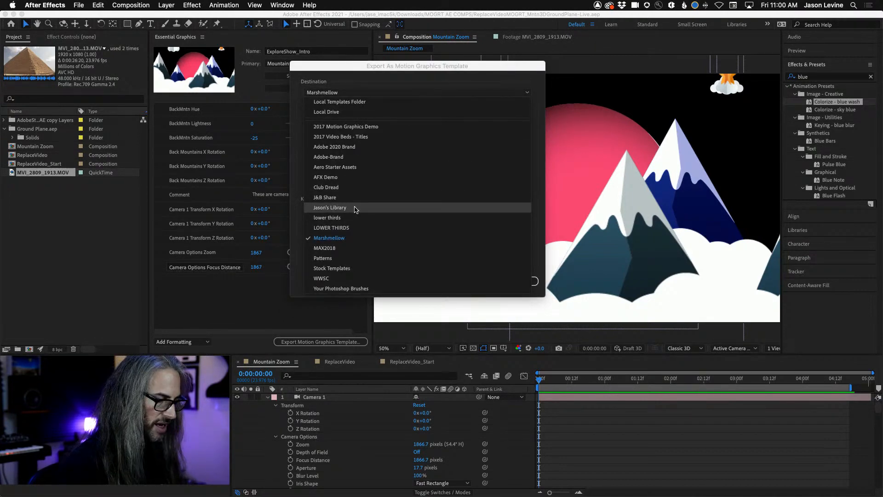
left_click(355, 208)
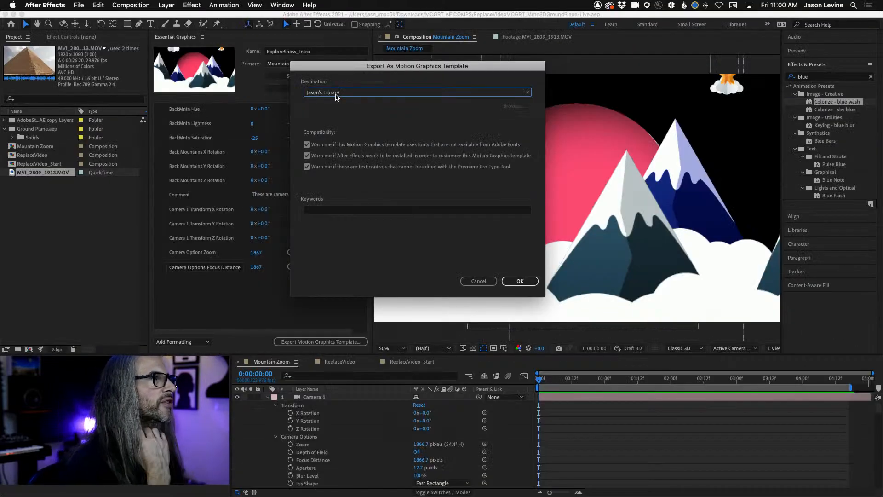
left_click(324, 211)
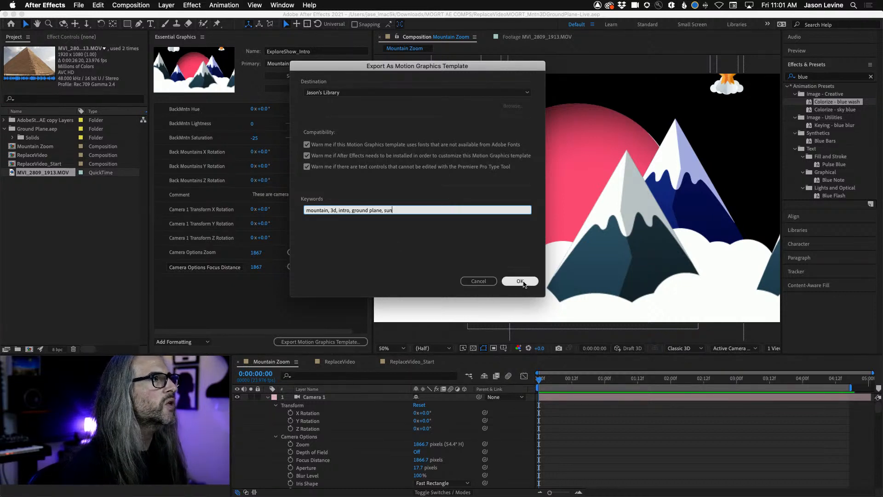
left_click(522, 281)
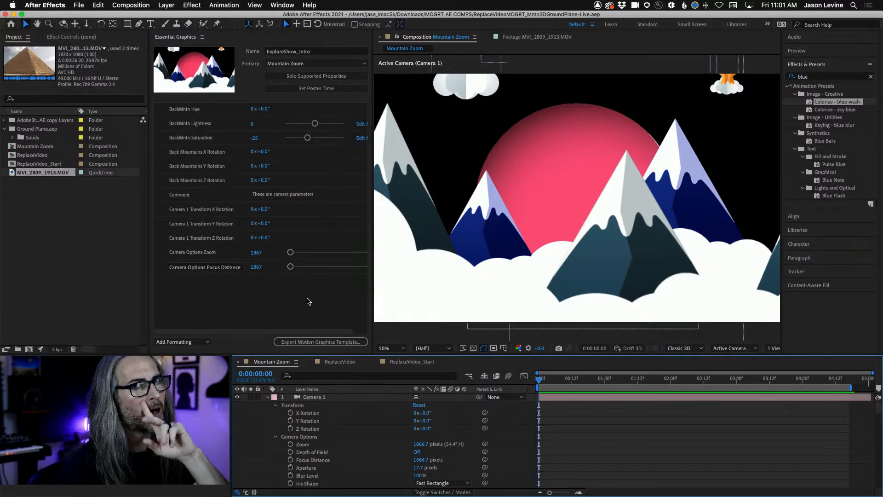
Step: Switch to Premiere Pro, locate the DrivingShots_Day2_Morn.mov clip in the project and create a new sequence from it
key("super+Tab")
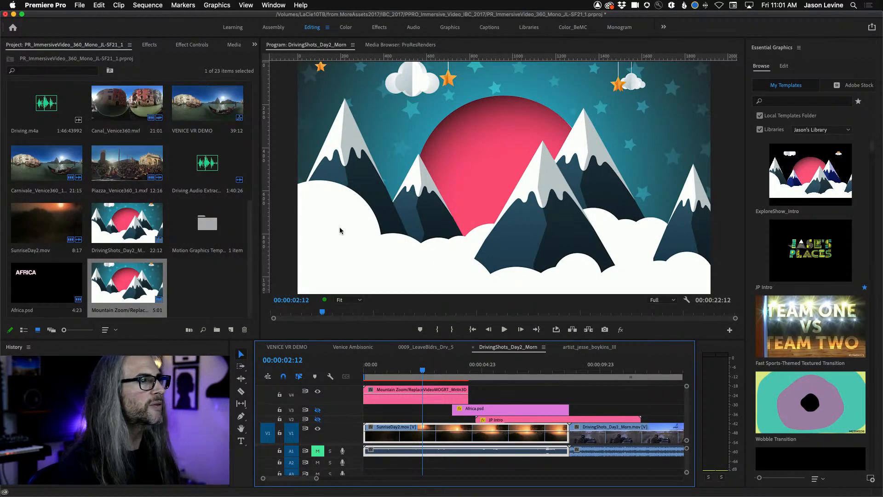
right_click(613, 440)
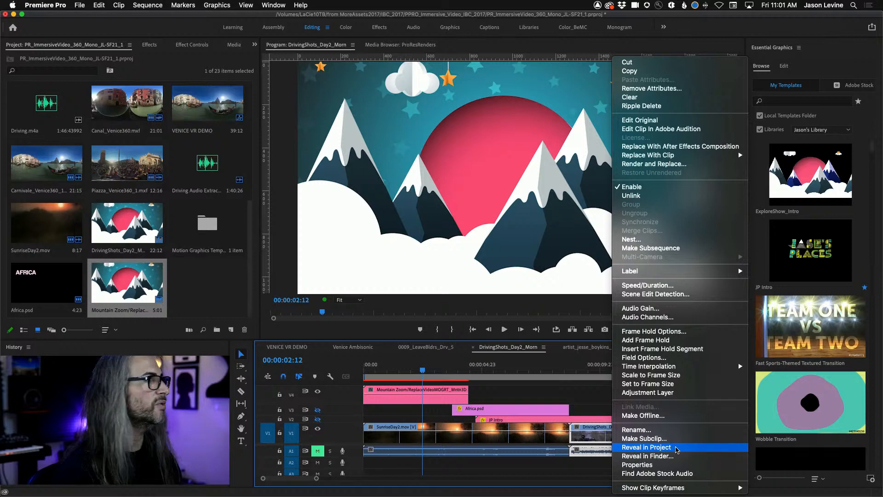
left_click(677, 449)
right_click(210, 97)
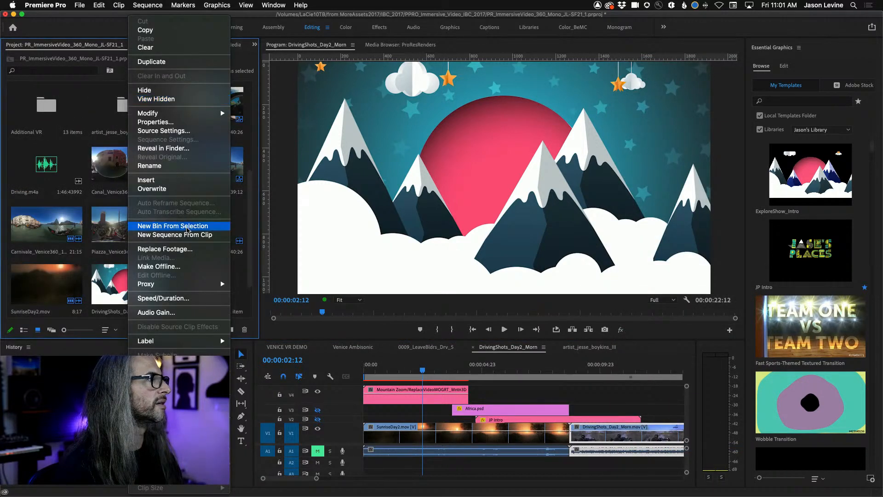
left_click(168, 236)
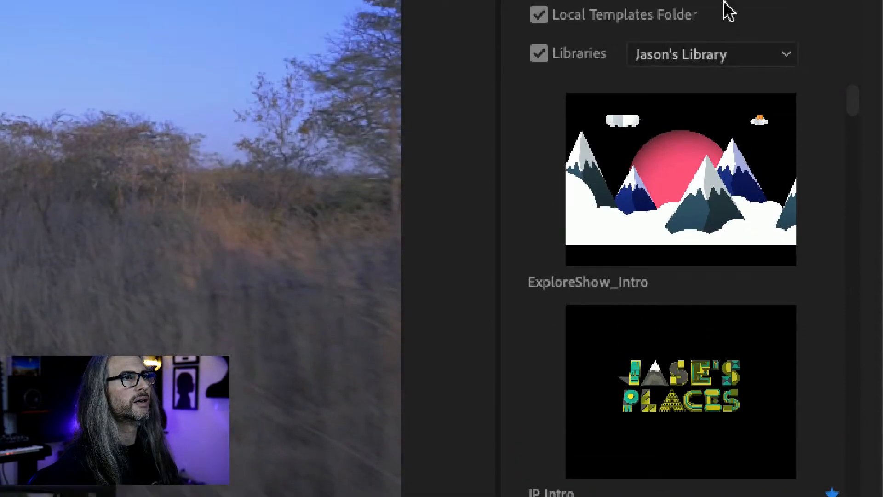
Step: Review the ExploreShow_Intro template's title, duration, file size and keywords, and return to the template list
mouse_move(656, 197)
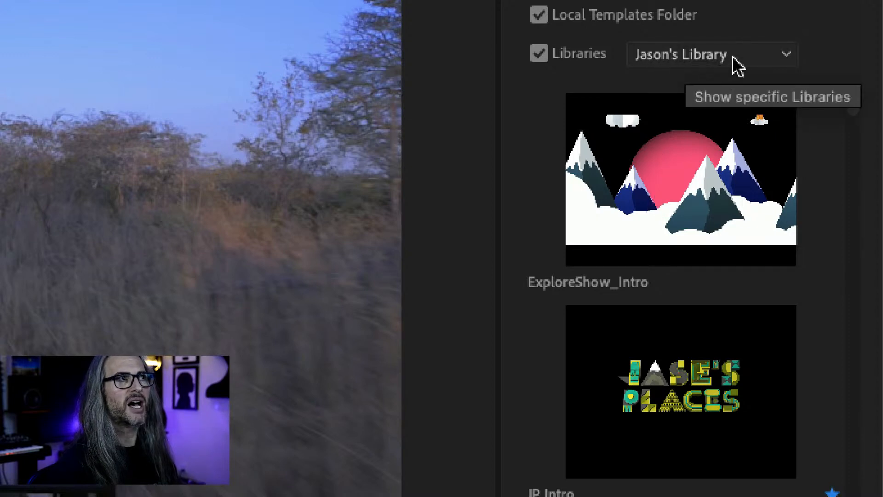
mouse_move(785, 250)
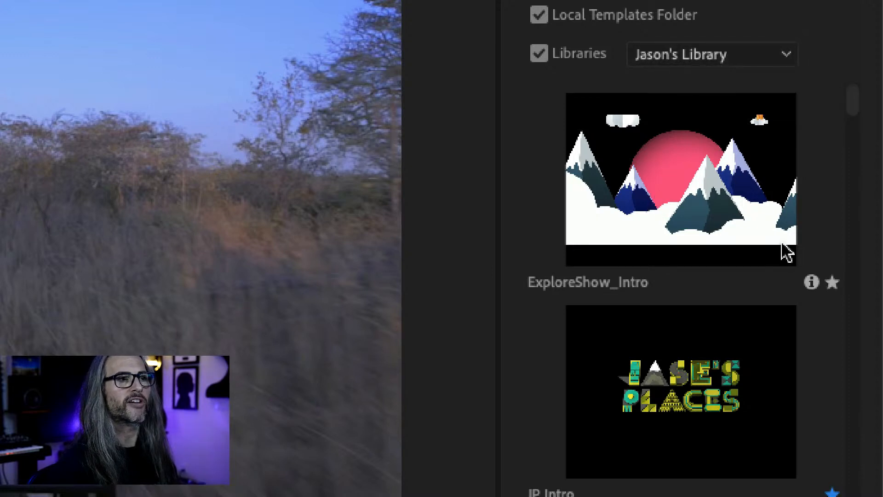
left_click(811, 285)
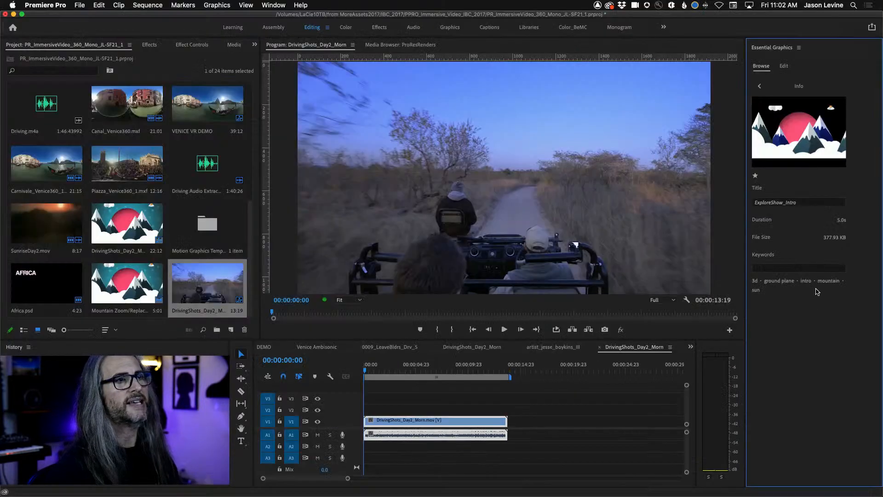
left_click(760, 87)
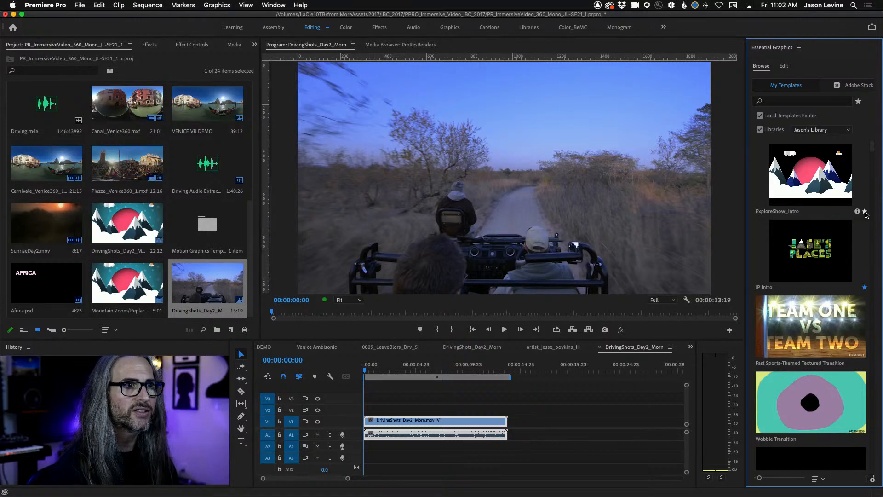
Step: Mark the ExploreShow_Intro template as a favorite and toggle the favorites filter on and off
left_click(865, 212)
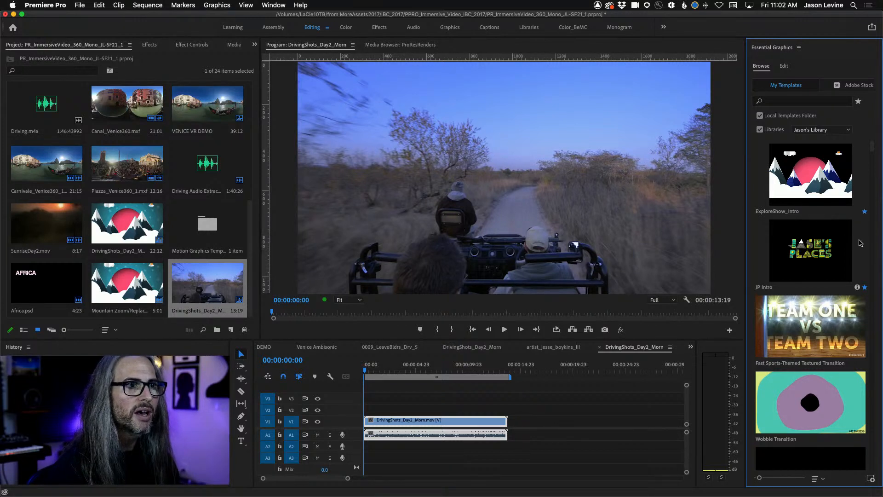
left_click(859, 102)
left_click(859, 102)
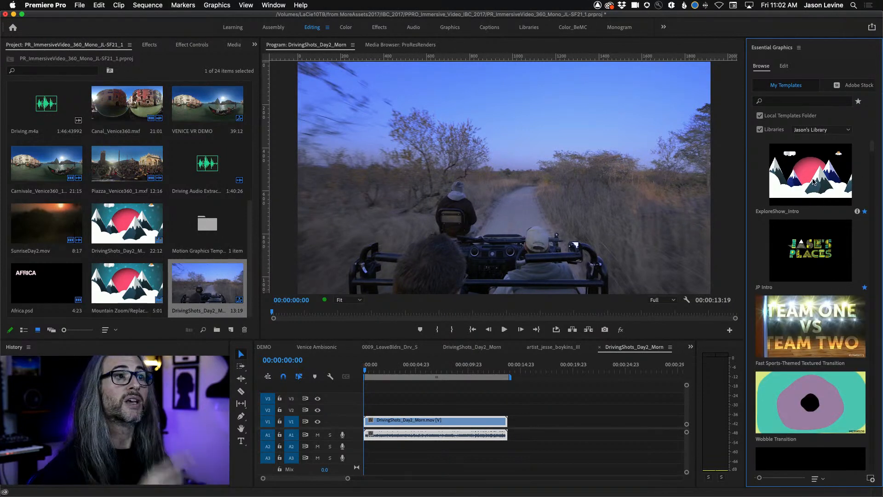
Step: Place the ExploreShow_Intro template on track V2 at the start of the sequence and trim its end to about 4 seconds
left_click_drag(811, 179, 363, 411)
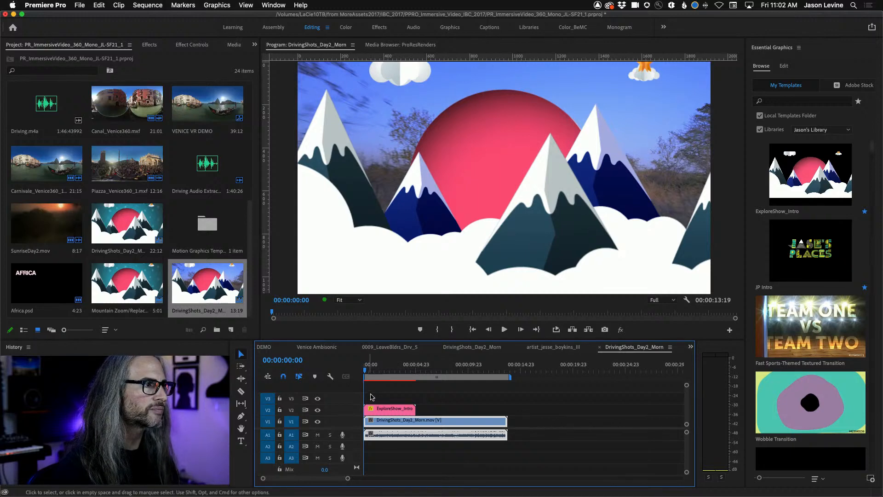
left_click(385, 409)
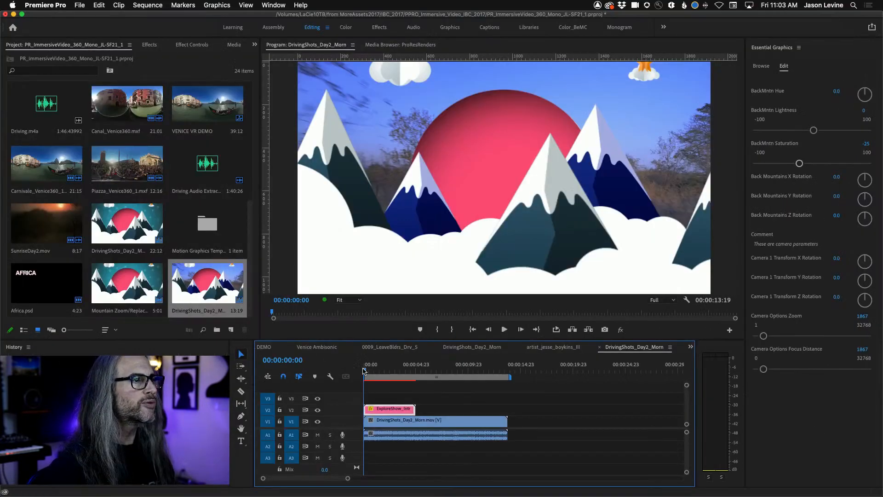
left_click_drag(365, 372, 346, 378)
left_click_drag(415, 408, 409, 413)
Step: Play the sequence to preview the intro over the driving footage, and return the playhead to 00:00:00:21
key("space")
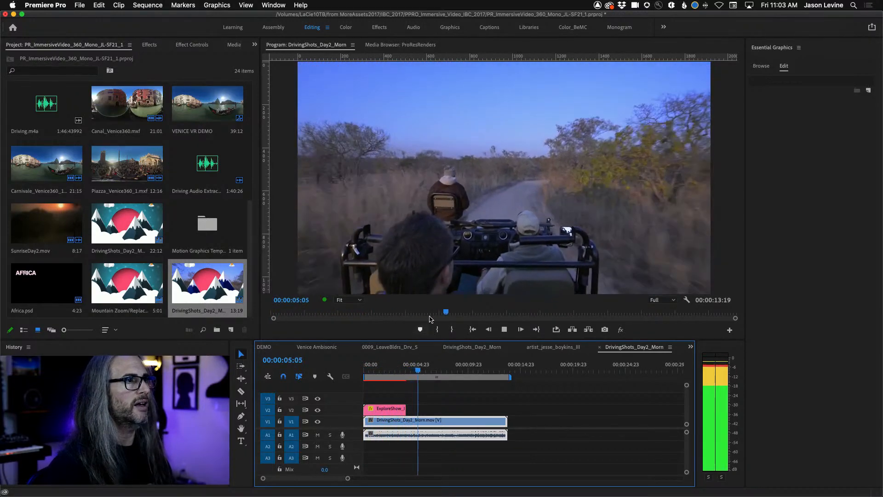
key("space")
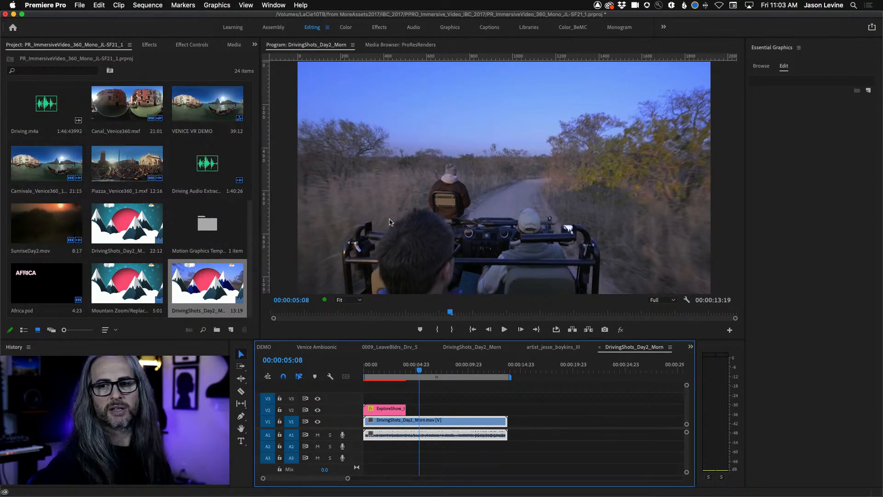
left_click_drag(419, 371, 373, 378)
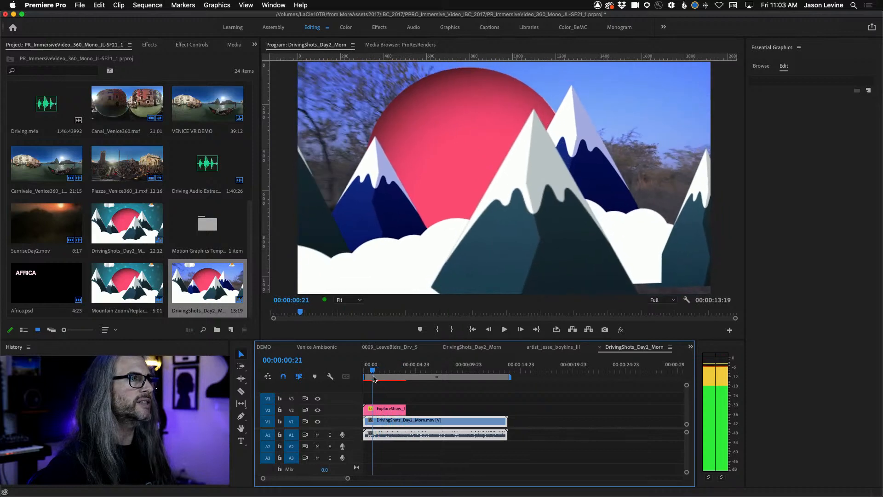
Step: Set the intro's BackMntn Hue to -186.2°, BackMntn Saturation to 24, and Back Mountains X Rotation to -18.5° and Y Rotation to -54.8°
left_click(384, 409)
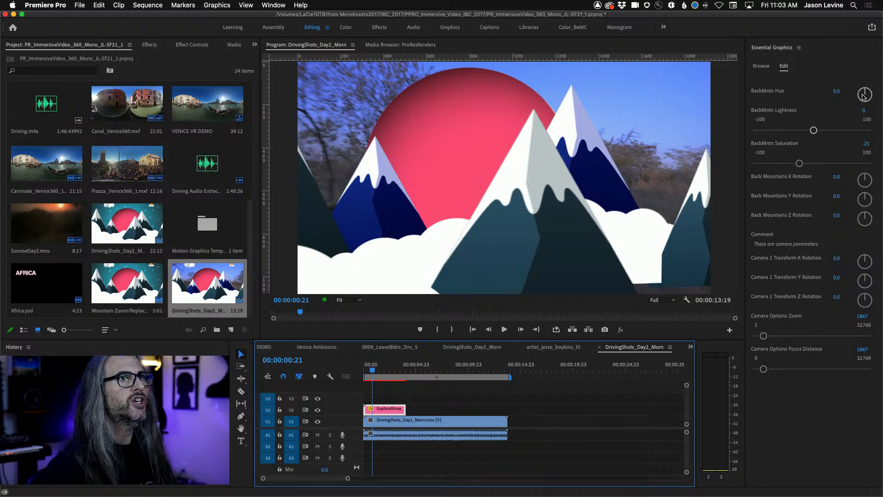
left_click_drag(864, 98, 807, 71)
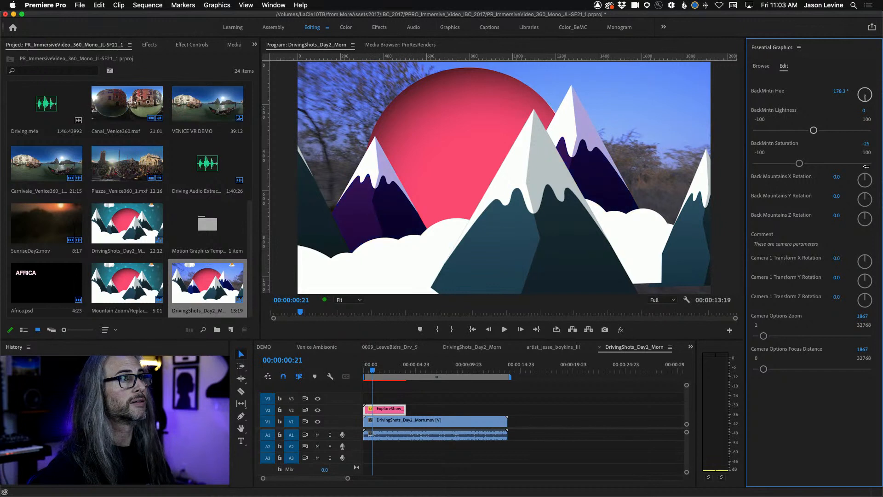
left_click_drag(867, 167, 877, 209)
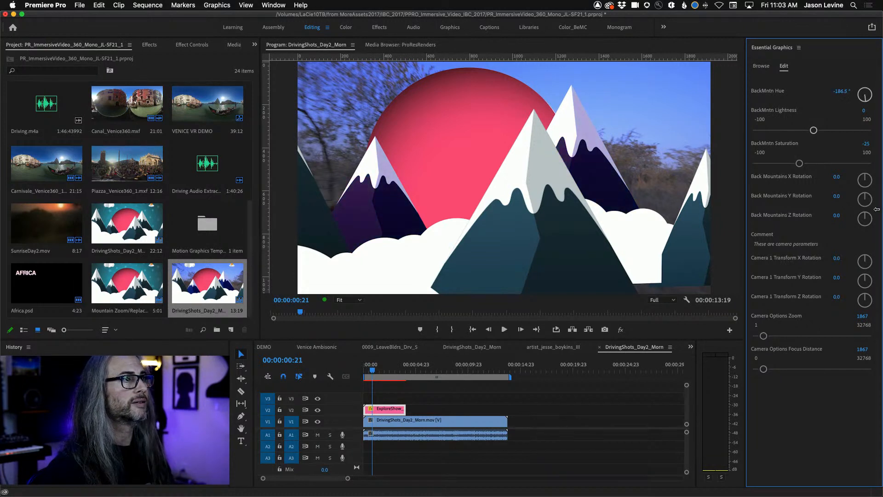
left_click_drag(799, 164, 863, 201)
Step: Try a Camera 1 X Rotation of -17.1° and a Camera Options Zoom of 1372, then undo both changes
mouse_move(865, 260)
left_mouse_down()
mouse_move(866, 276)
mouse_move(864, 256)
left_mouse_up()
mouse_move(766, 337)
left_mouse_down()
mouse_move(788, 337)
mouse_move(762, 336)
left_mouse_up()
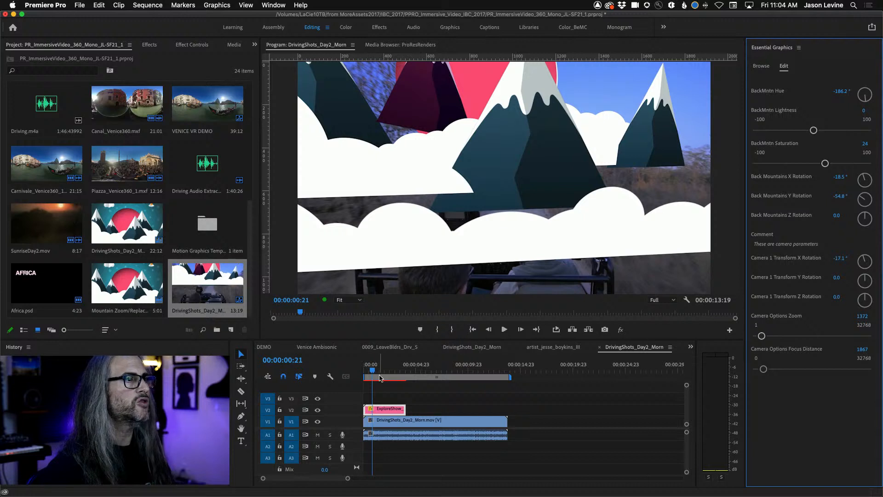
left_click_drag(372, 371, 361, 370)
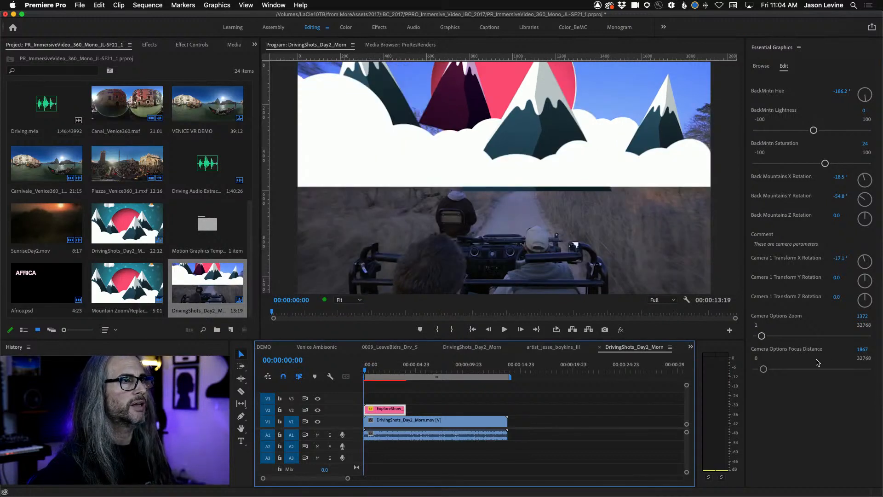
key("super+z")
key("super+z")
key("super+z")
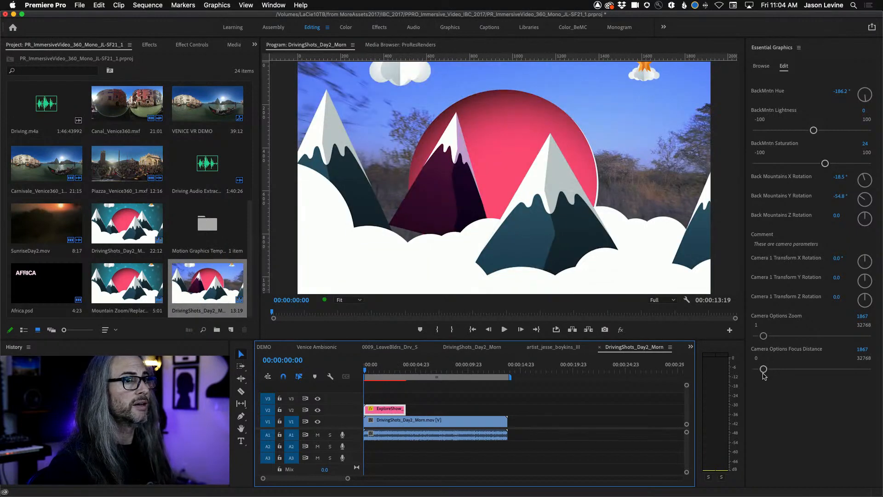
Step: Set the intro's Camera Options Focus Distance to 0 and move the playhead to 00:00:00:14
left_click(765, 377)
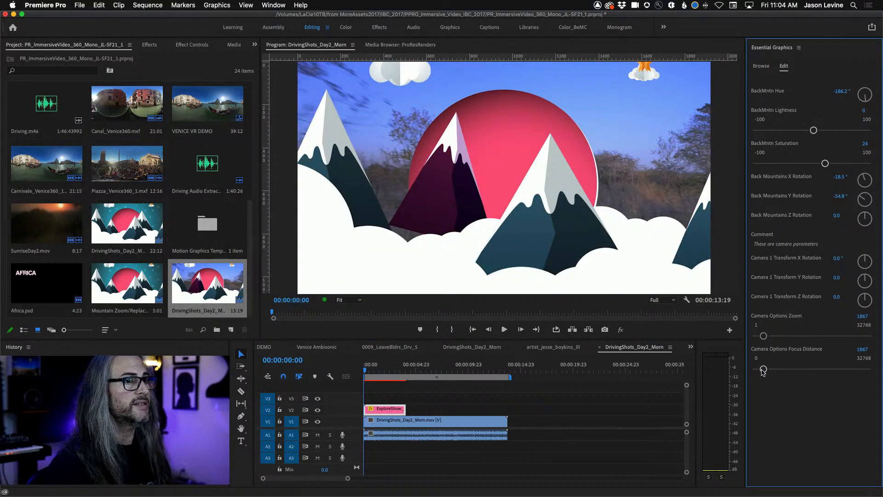
mouse_move(764, 370)
left_mouse_down()
mouse_move(827, 370)
mouse_move(756, 371)
left_mouse_up()
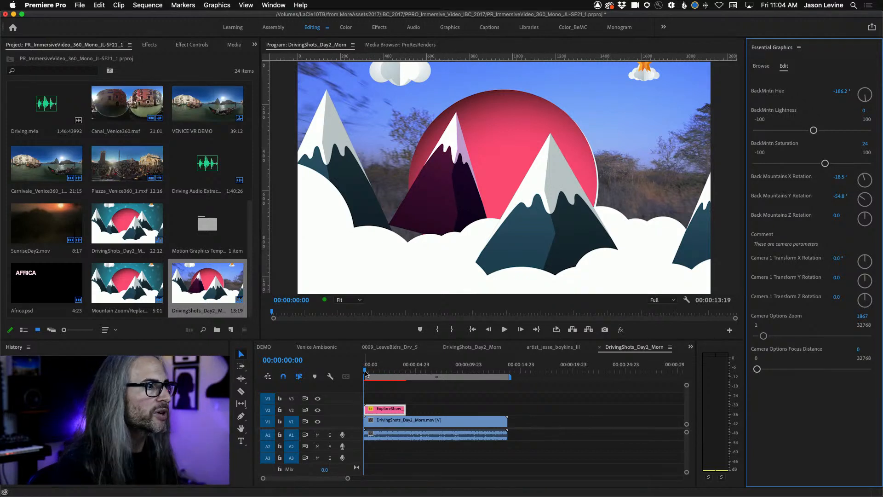
mouse_move(365, 371)
left_mouse_down()
mouse_move(401, 380)
mouse_move(368, 374)
mouse_move(376, 373)
left_mouse_up()
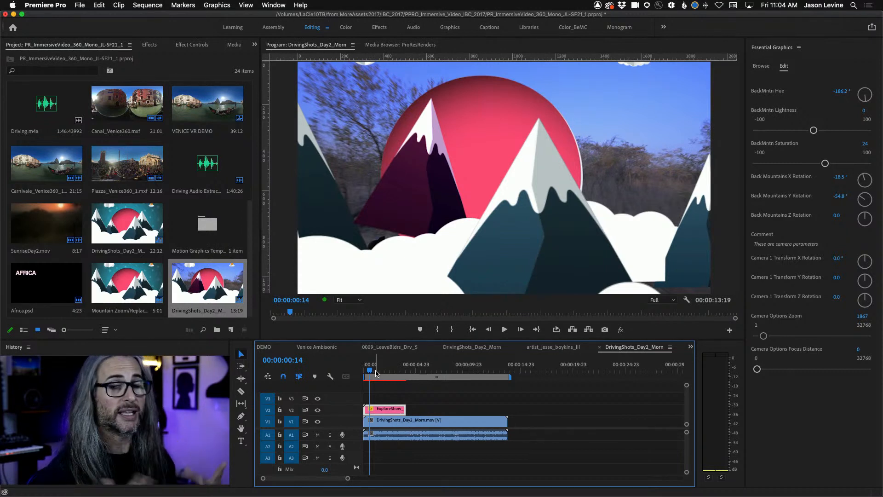
scroll(376, 373, "right", 5)
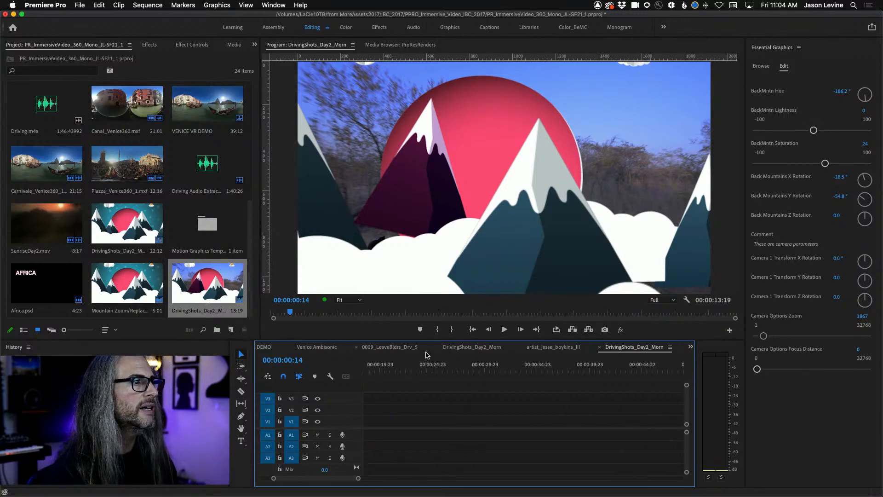
scroll(427, 352, "up", 5)
scroll(438, 353, "down", 1)
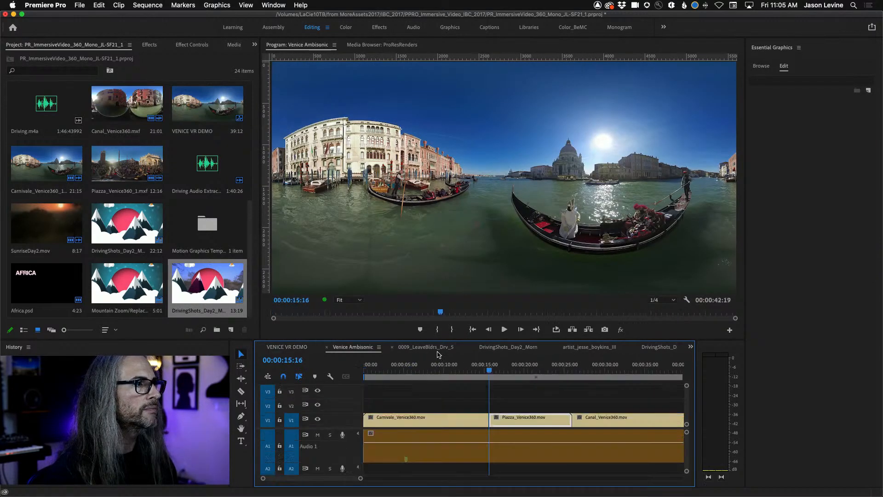
scroll(438, 352, "down", 4)
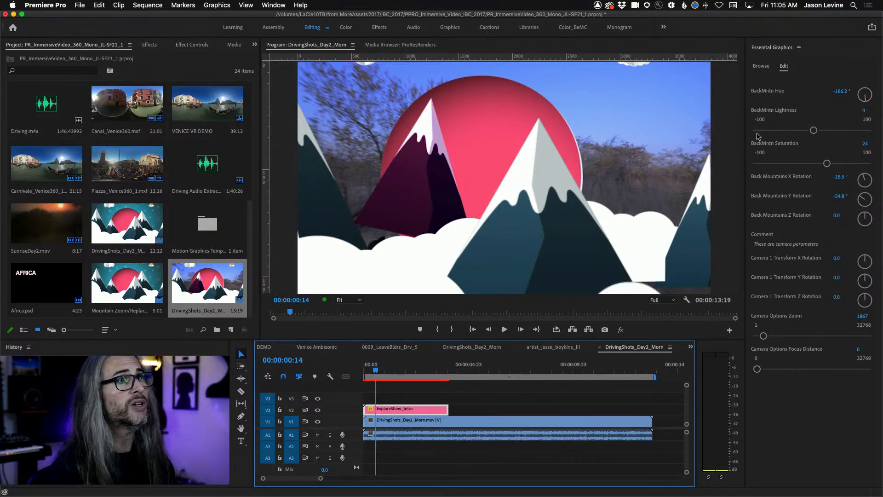
Step: Switch to the DrivingShots_Day2_Morn sequence that starts with SunriseDay2.mov, browse the graphics templates, and hide the V4 mountain track
left_click(466, 348)
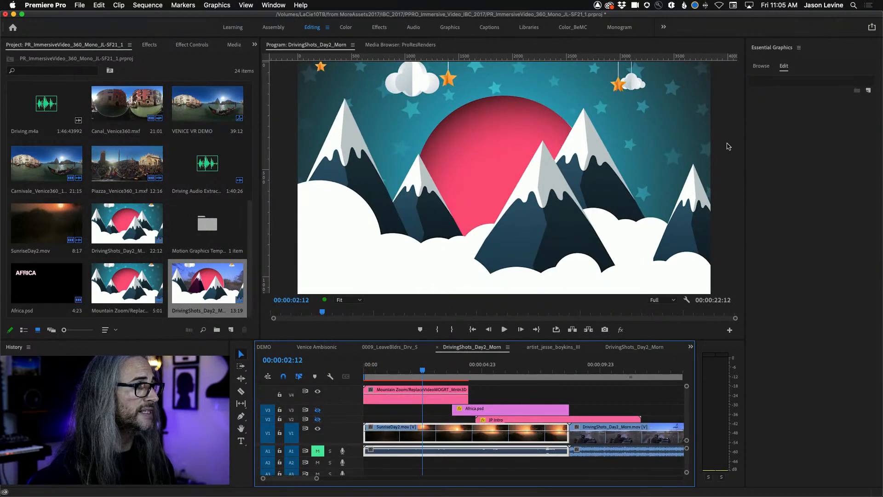
left_click(764, 66)
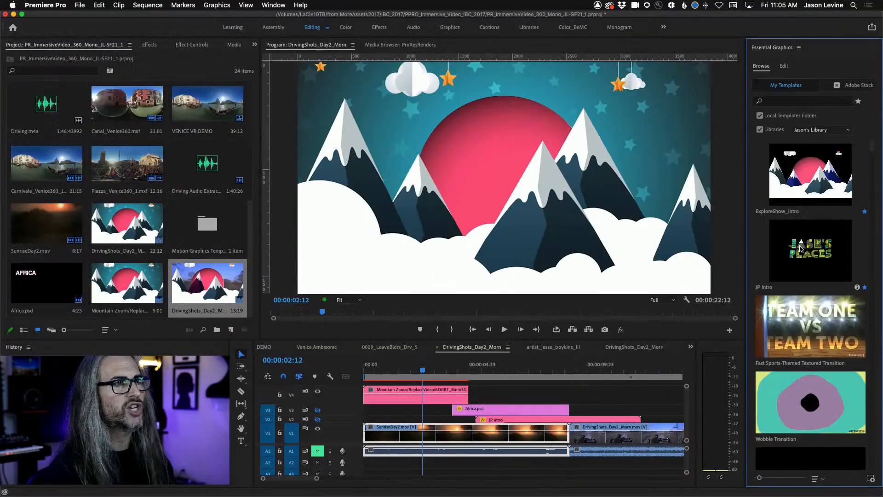
left_click(317, 391)
left_click(317, 411)
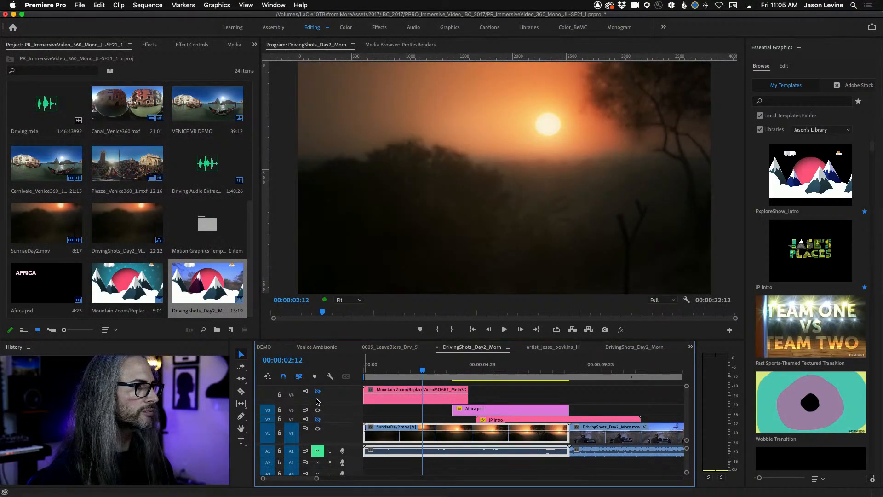
left_click(317, 411)
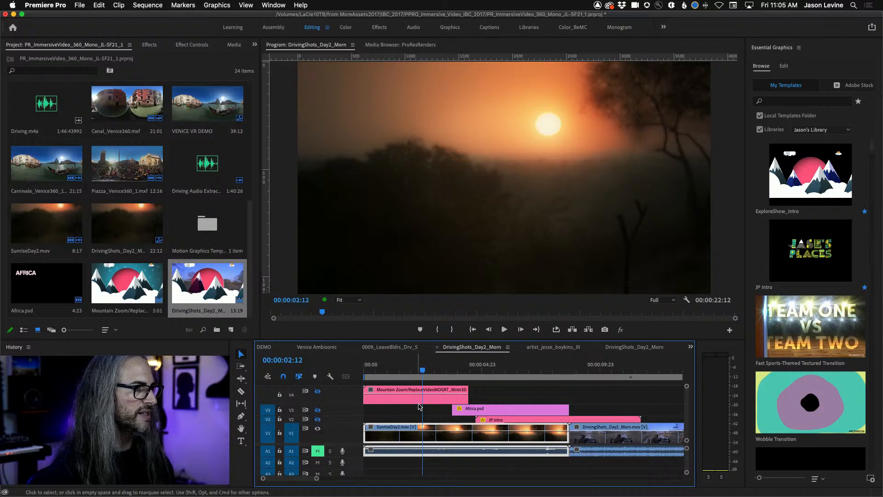
Step: Select the JP Intro clip, show its V2 track, and move the playhead to 00:00:07:22
left_click(458, 373)
left_click_drag(458, 373, 546, 373)
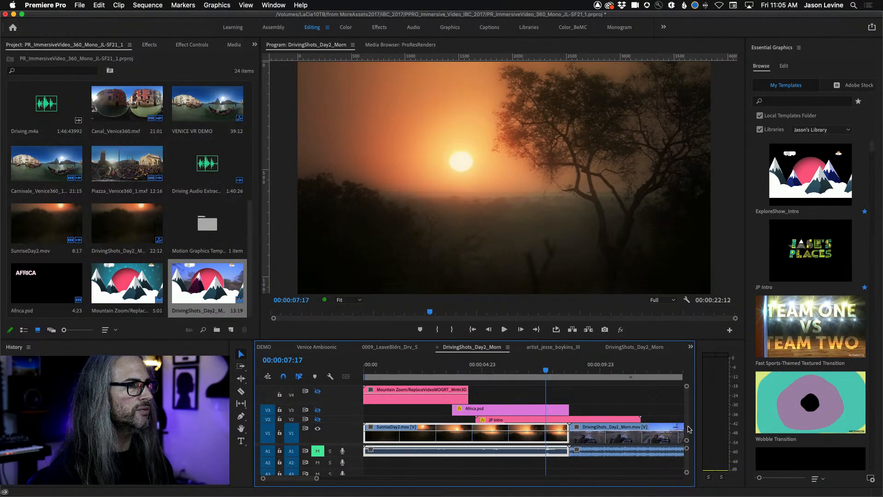
left_click(574, 419)
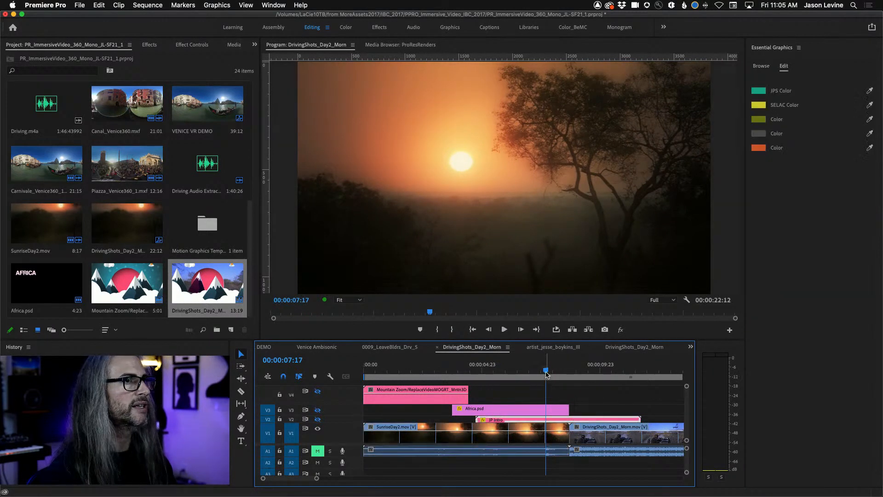
left_click_drag(546, 374, 505, 372)
left_click(318, 420)
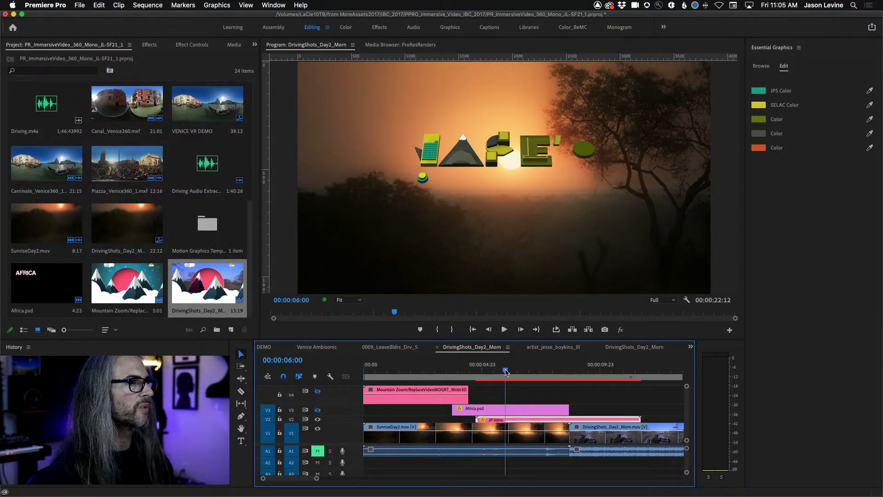
left_click_drag(506, 371, 540, 371)
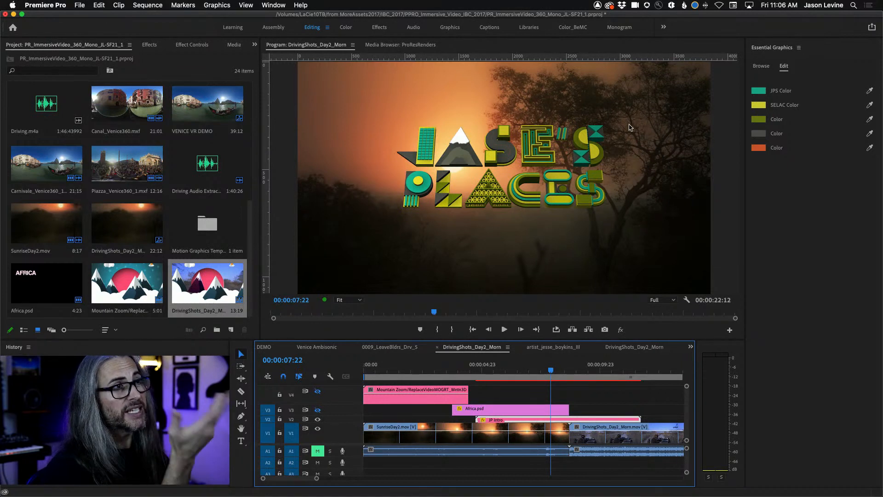
Step: Set the JP Intro's JPS Color to red and move the playhead to 00:00:07:09
left_click(758, 91)
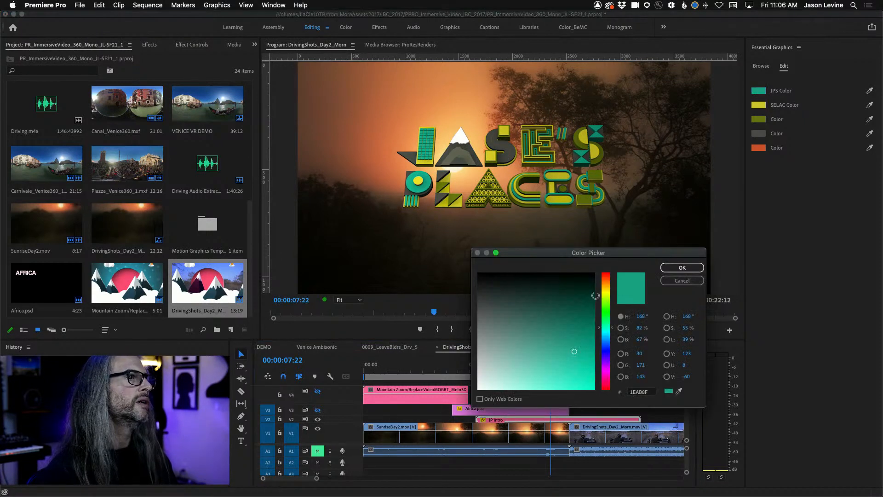
left_click_drag(607, 285, 606, 278)
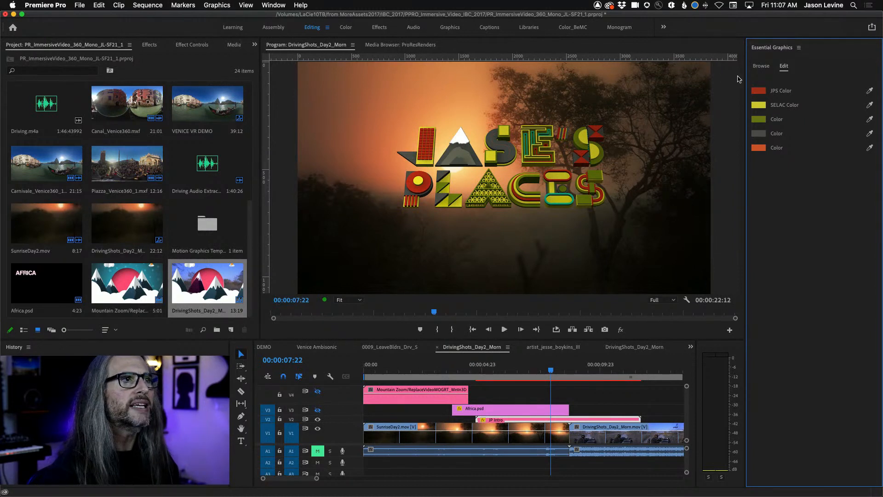
left_click(761, 67)
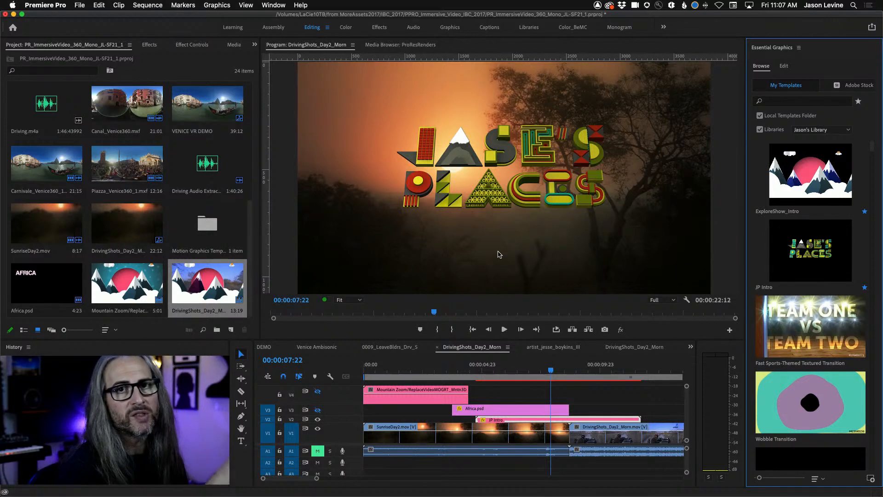
mouse_move(551, 371)
left_mouse_down()
mouse_move(497, 376)
mouse_move(538, 378)
left_mouse_up()
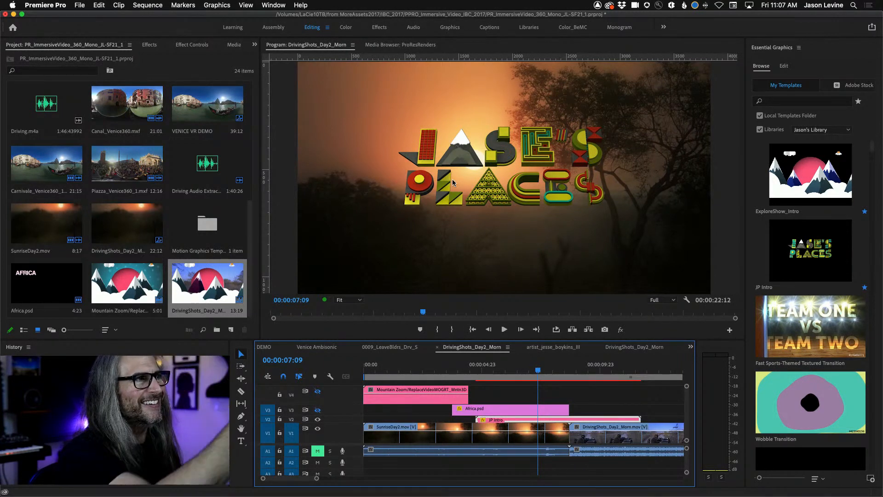
Step: Switch to After Effects, solo the supported properties of the Mountain Zoom composition, and examine which layer properties a template can expose
mouse_move(560, 494)
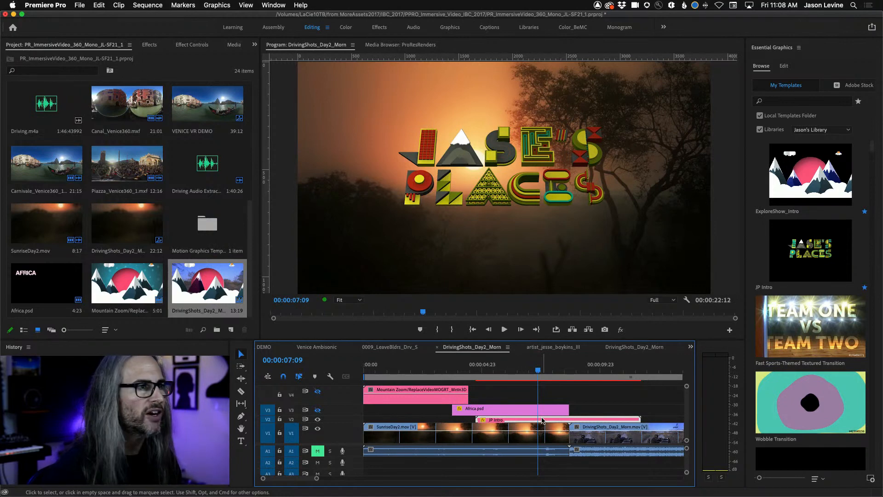
key("super+Tab")
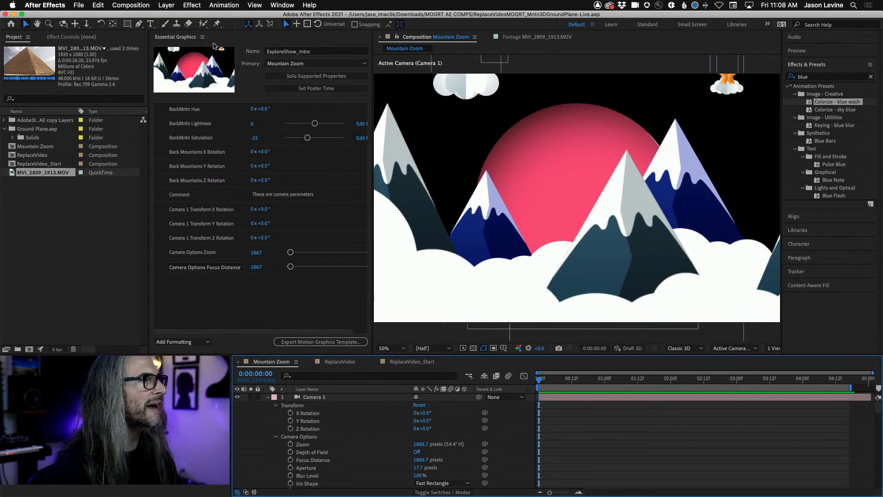
left_click(299, 79)
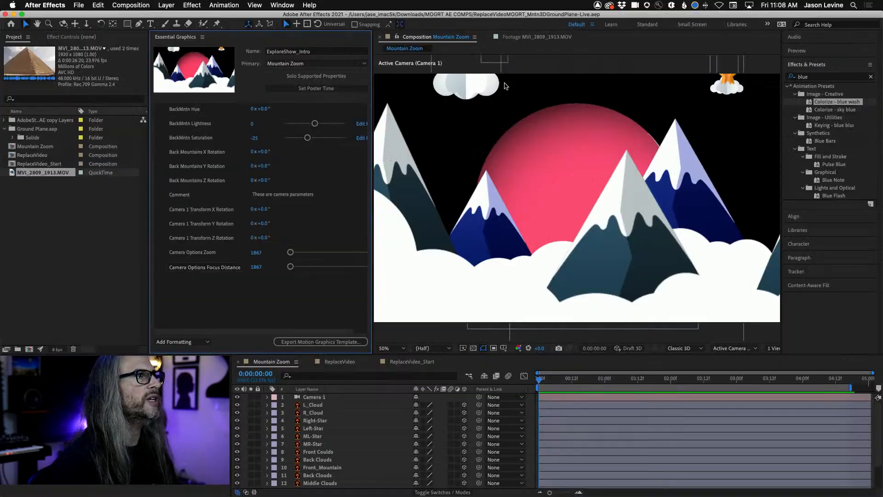
left_click(308, 76)
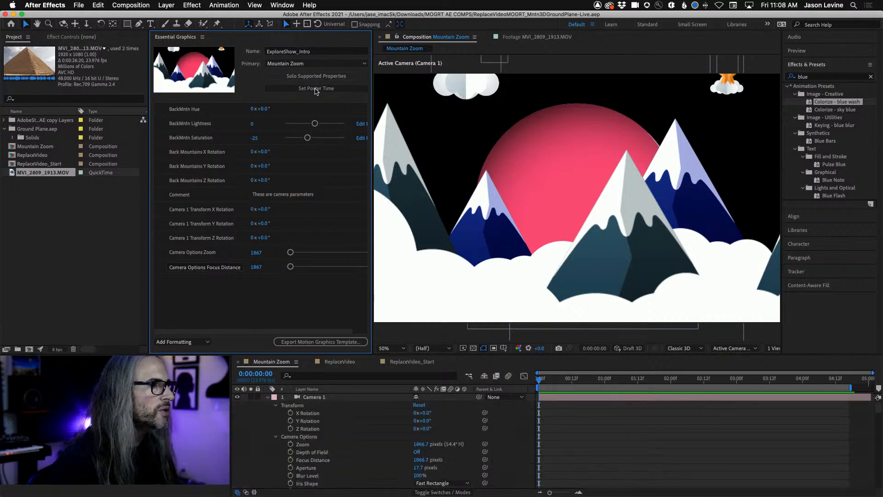
scroll(332, 458, "down", 10)
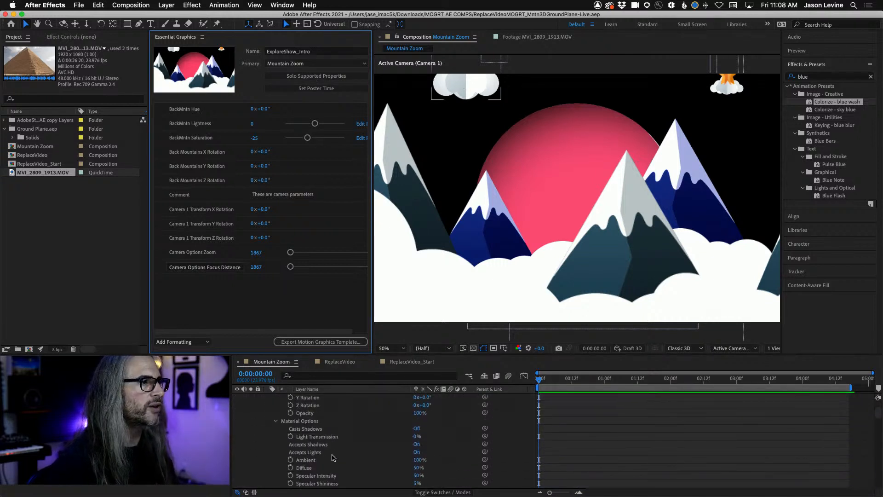
scroll(332, 458, "down", 6)
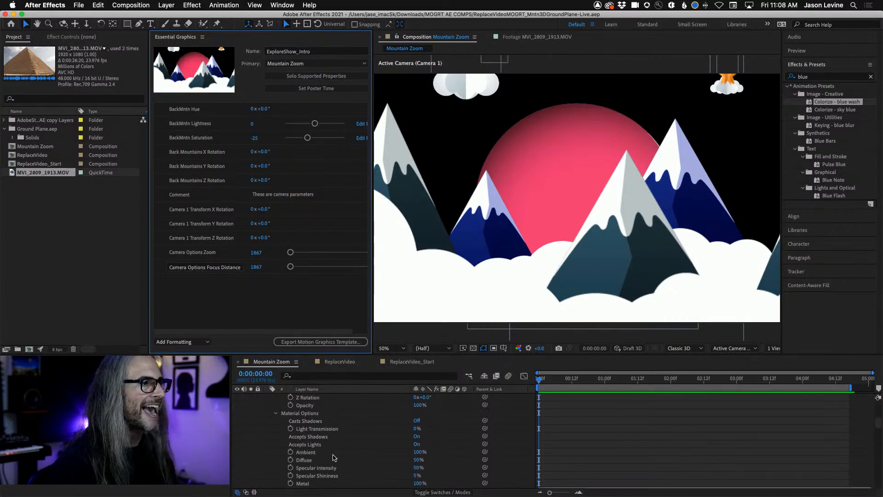
scroll(333, 457, "down", 8)
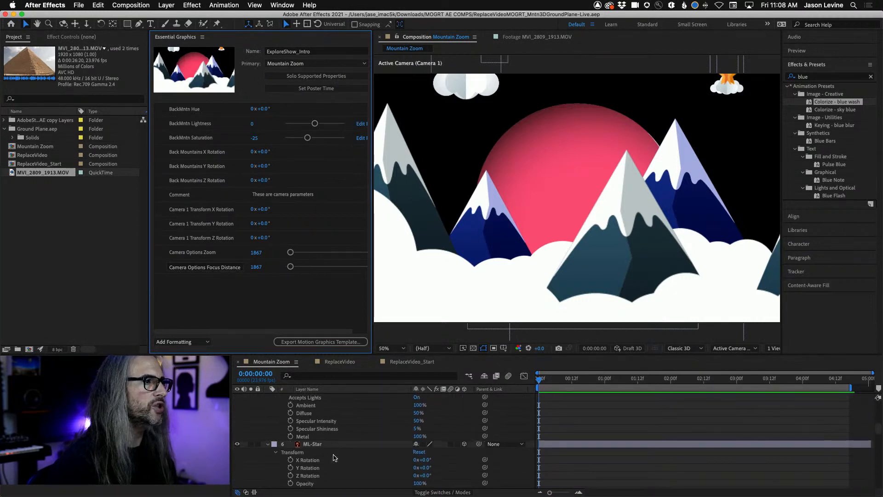
scroll(335, 458, "down", 3)
scroll(335, 458, "up", 5)
scroll(335, 457, "down", 5)
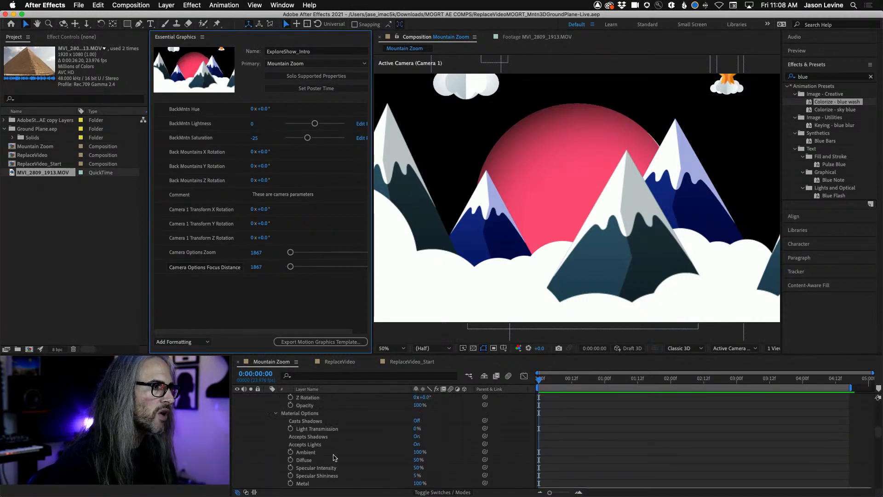
scroll(335, 457, "up", 3)
scroll(335, 458, "down", 4)
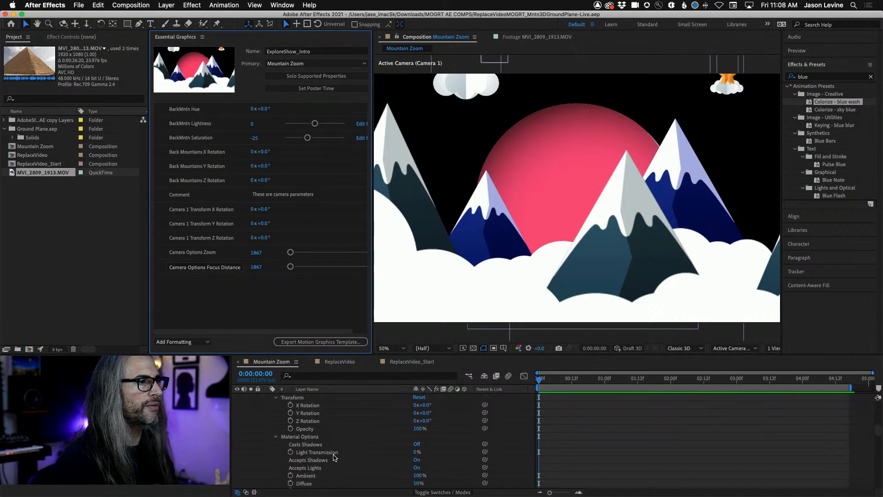
scroll(335, 457, "down", 5)
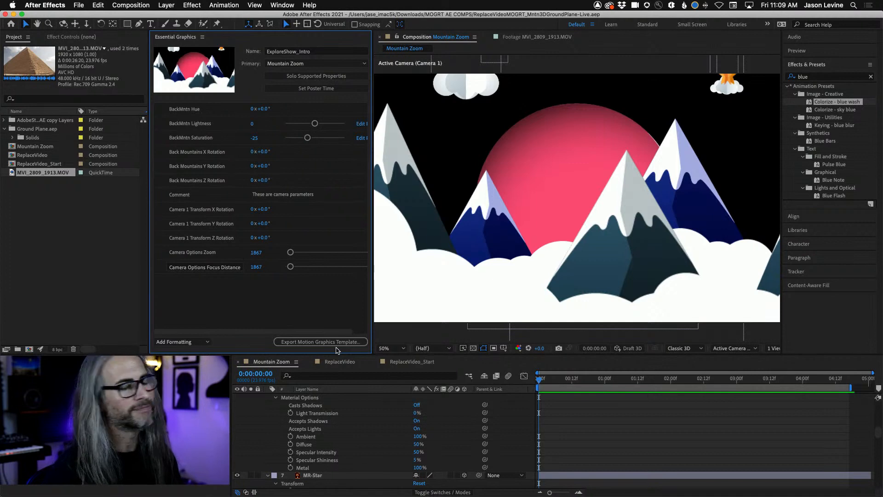
Step: Switch to Premiere Pro, open the VENICE VR DEMO sequence, and add the VR video display toggle to the Program monitor's transport controls
key("super+Tab")
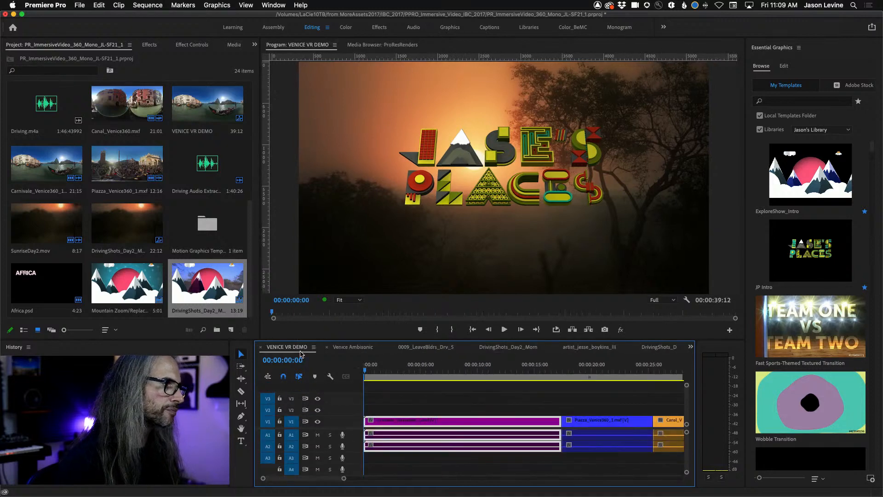
left_click(295, 352)
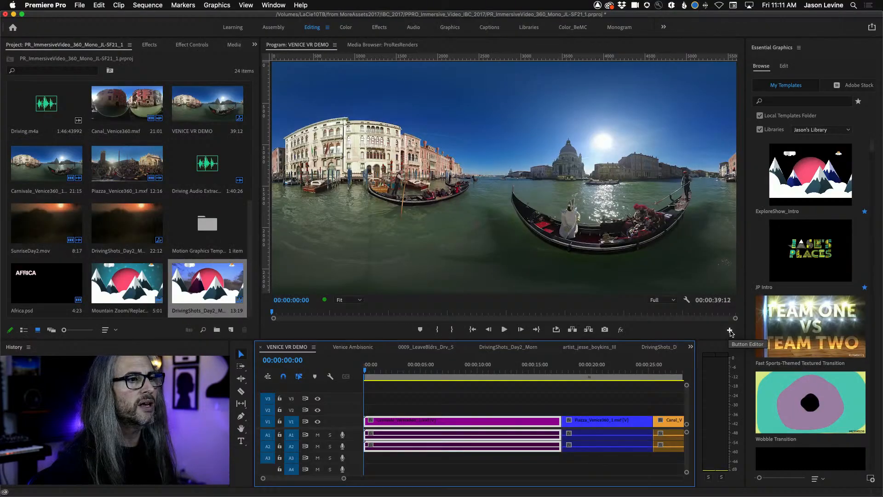
left_click(730, 330)
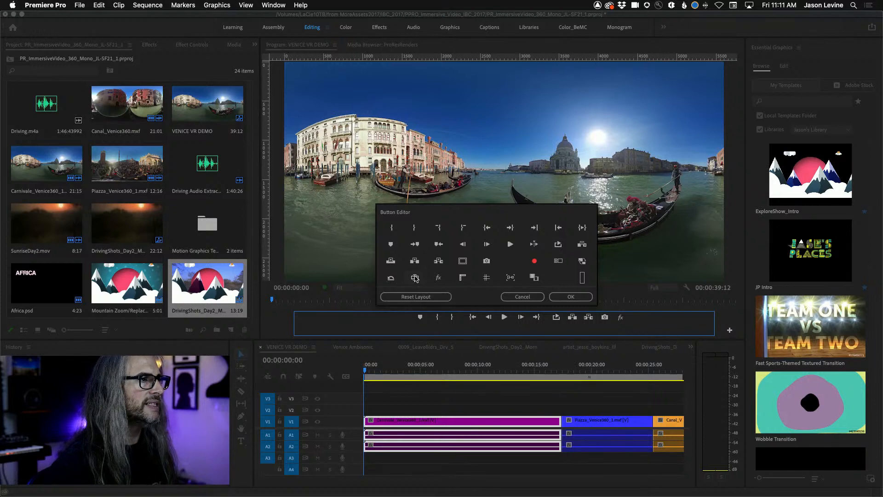
left_click_drag(414, 278, 622, 317)
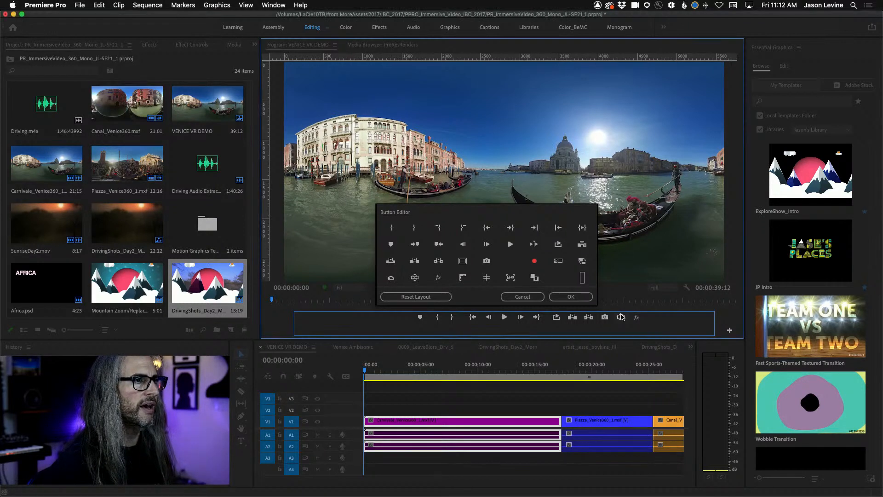
left_click(574, 298)
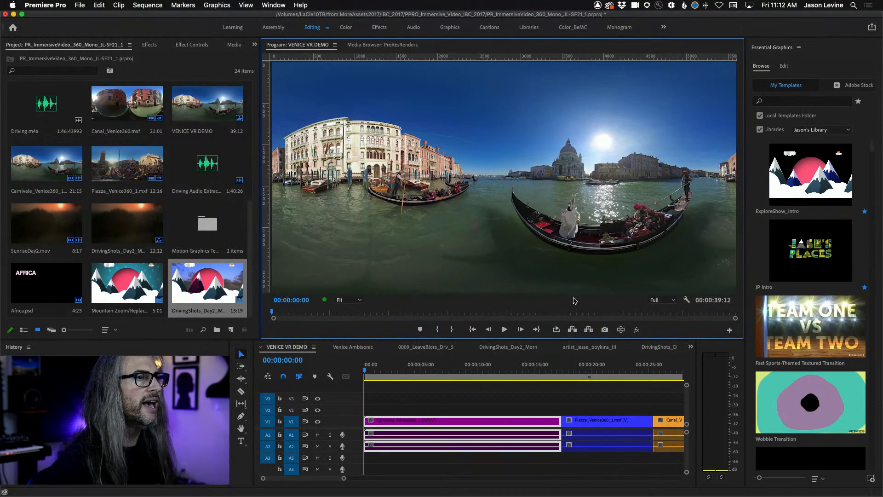
Step: Enable VR video display and rotate the 360° view toward the domed church and the costumed figures in the gondola
left_click(621, 330)
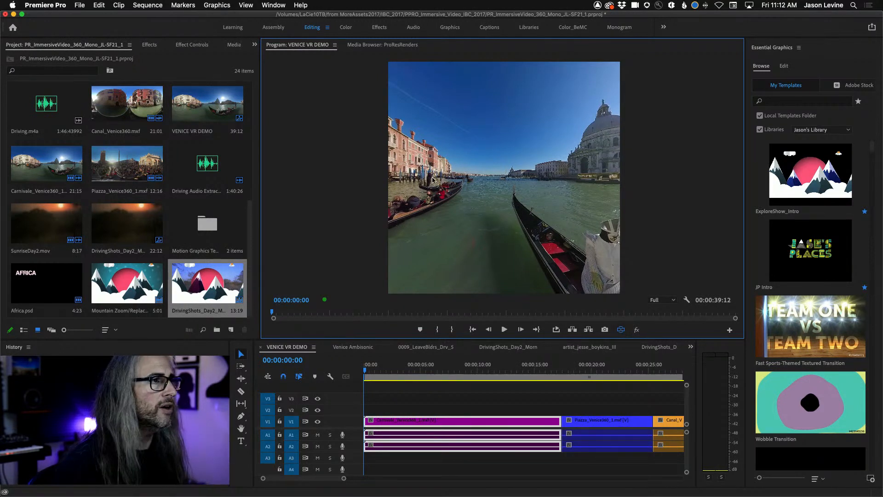
left_click_drag(572, 178, 426, 178)
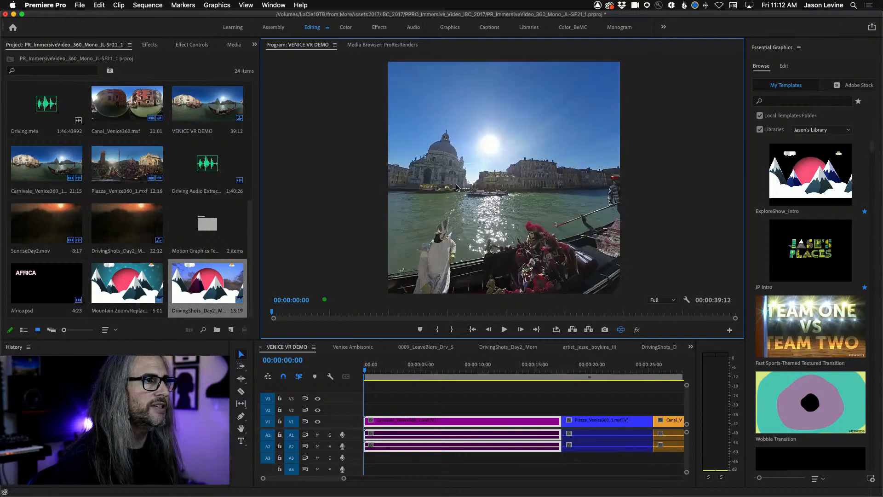
left_click_drag(603, 177, 451, 211)
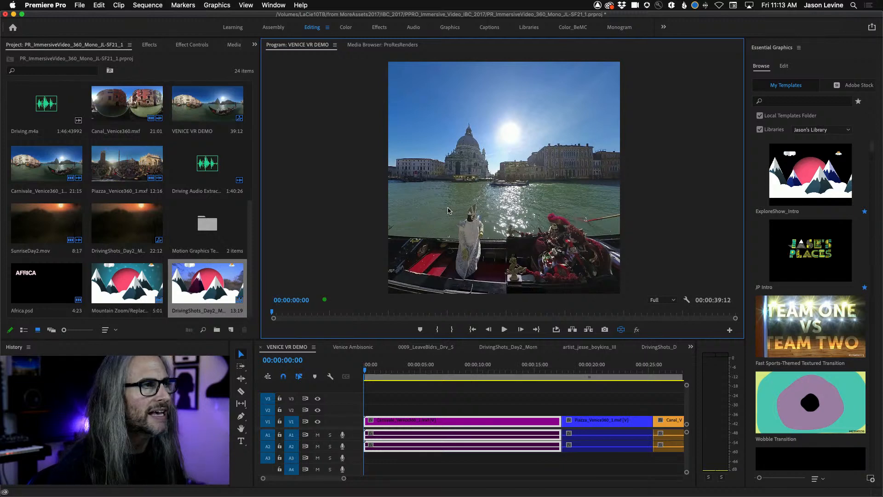
Step: Set the vertical monitor view in the Program monitor's VR Video settings to 90°
left_click(688, 300)
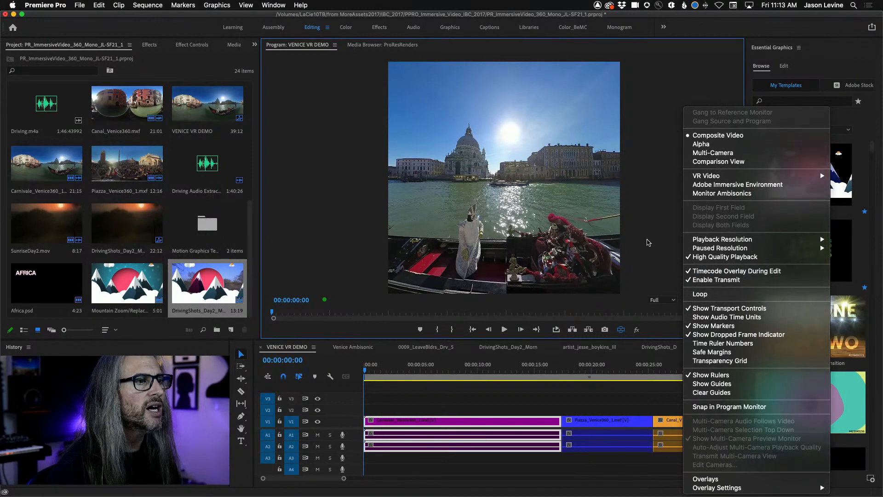
left_click(648, 242)
left_click(689, 301)
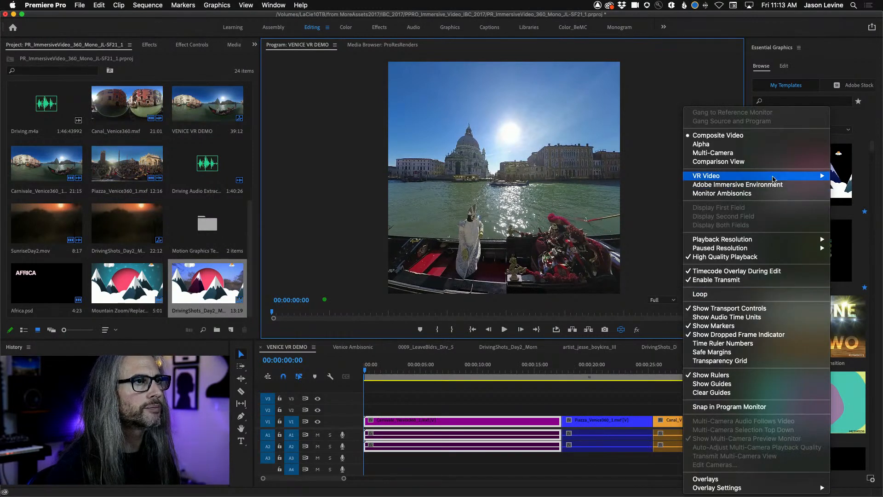
mouse_move(774, 179)
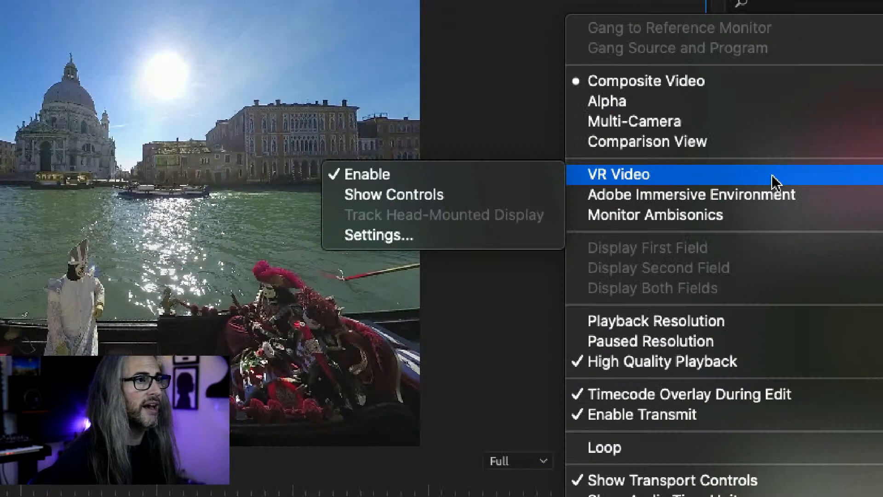
left_click(480, 247)
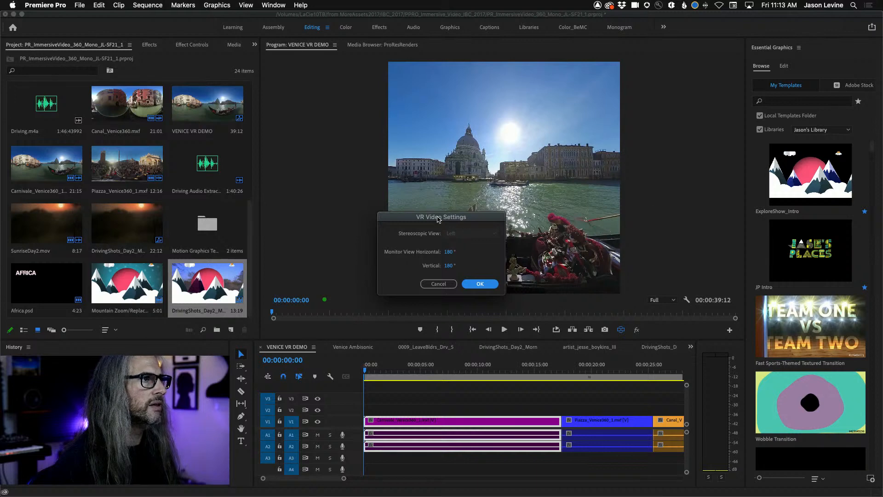
left_click_drag(438, 216, 403, 101)
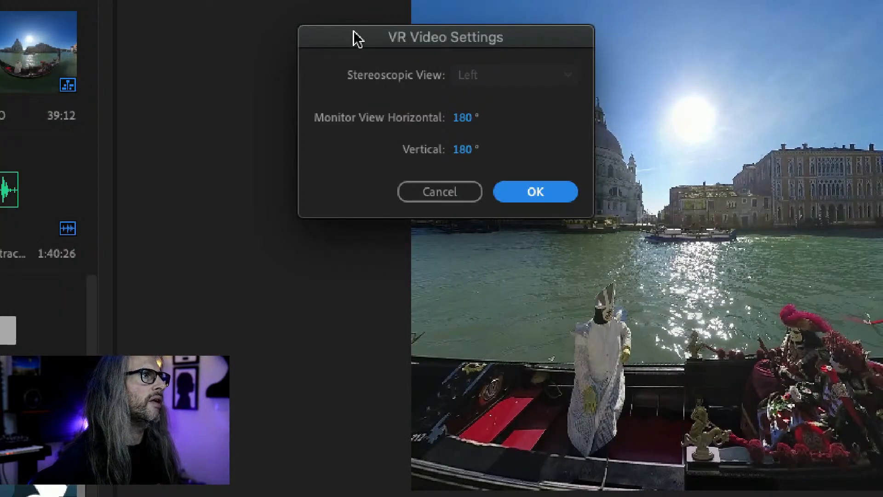
left_click_drag(365, 98, 364, 122)
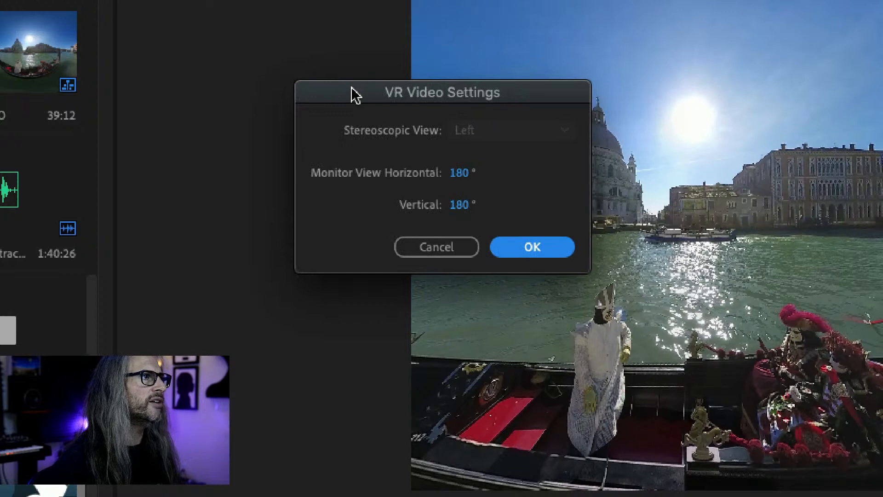
left_click(461, 205)
type("90")
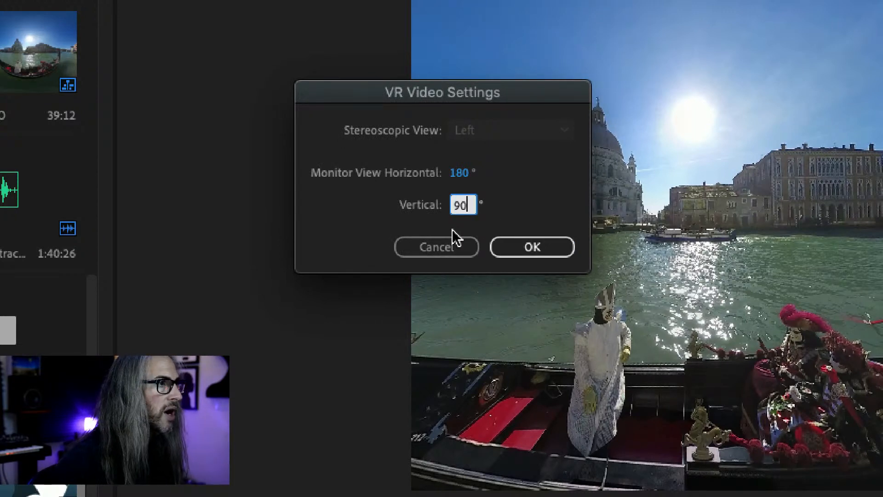
key("Return")
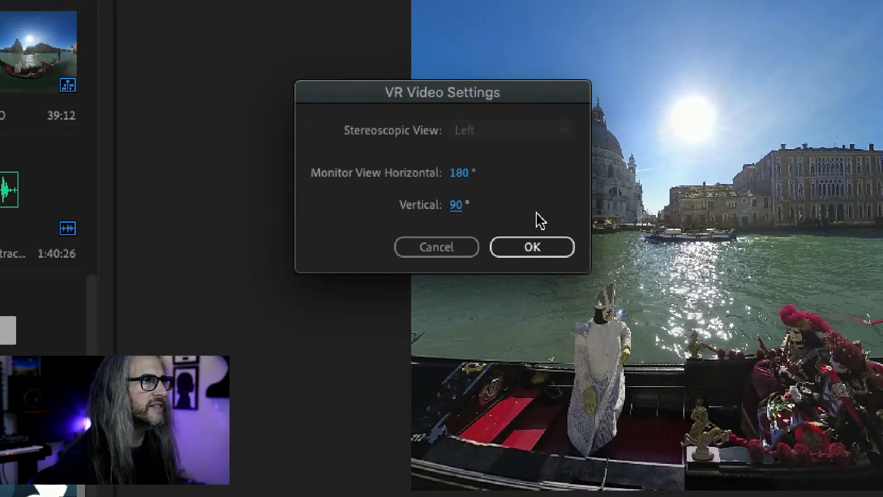
left_click(545, 248)
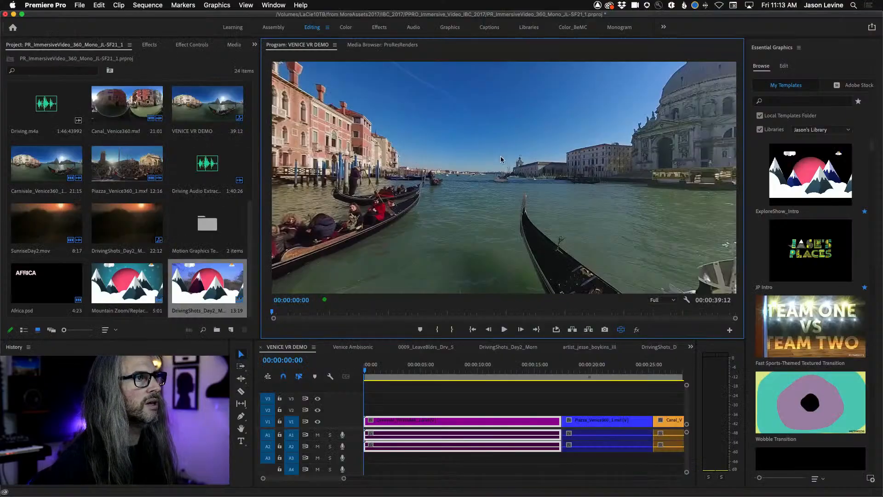
Step: Rotate the 360° view past the domed church and down to the costumed figures in the gondola
left_click_drag(501, 160, 652, 180)
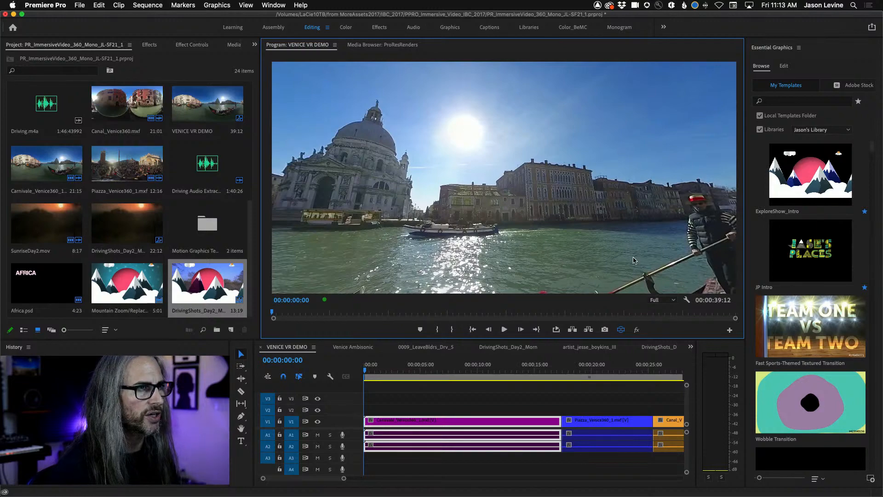
left_click_drag(646, 226, 701, 207)
left_click_drag(460, 219, 528, 221)
Step: Show the VR video rotation controls around the Program monitor image, and hide them again
left_click(686, 300)
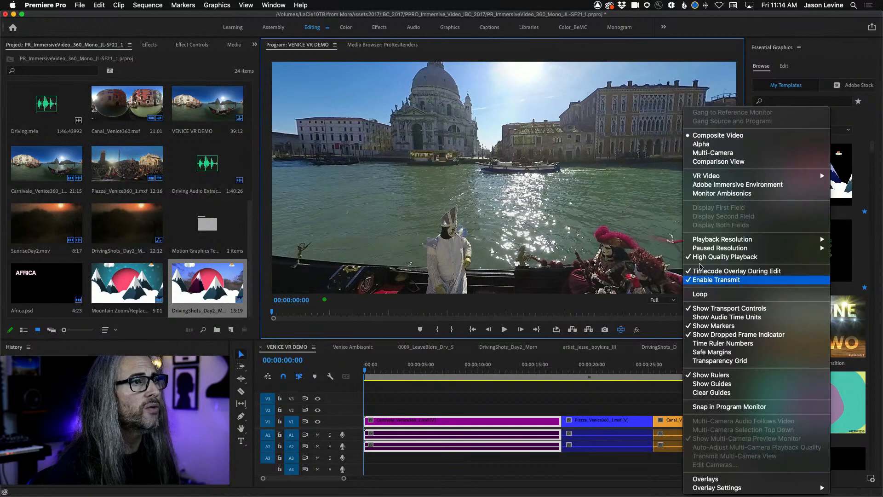
mouse_move(733, 176)
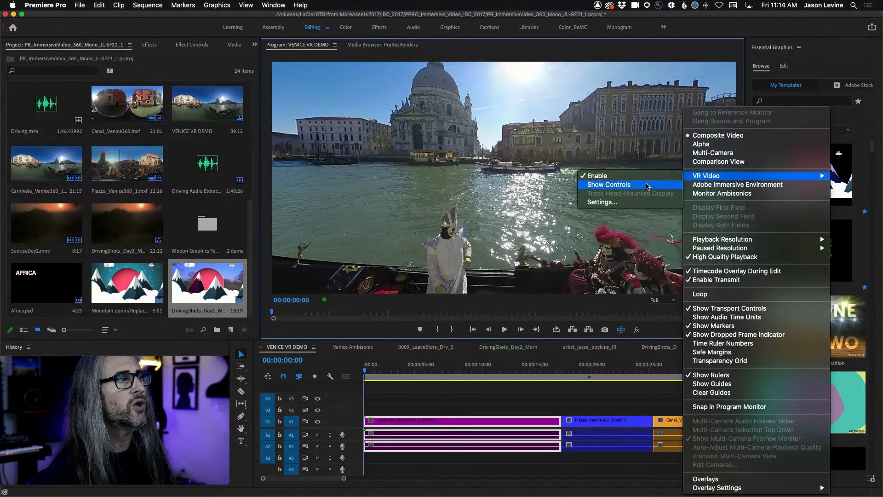
left_click(648, 186)
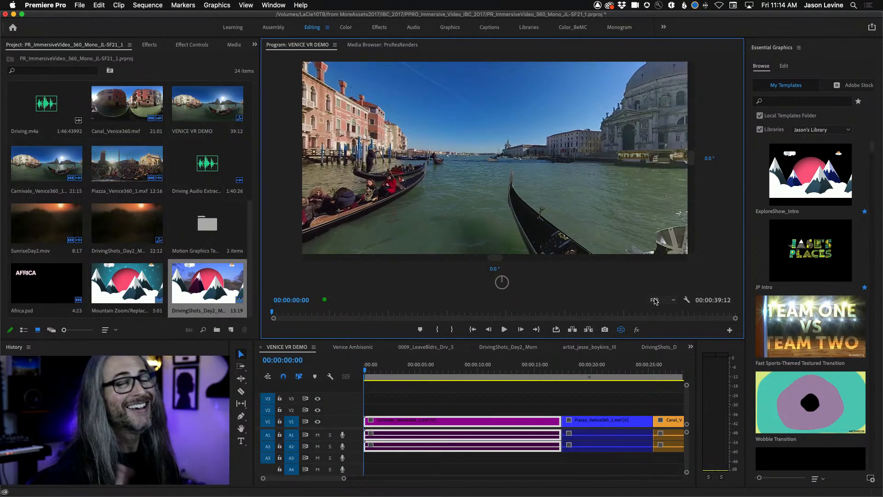
left_click(687, 300)
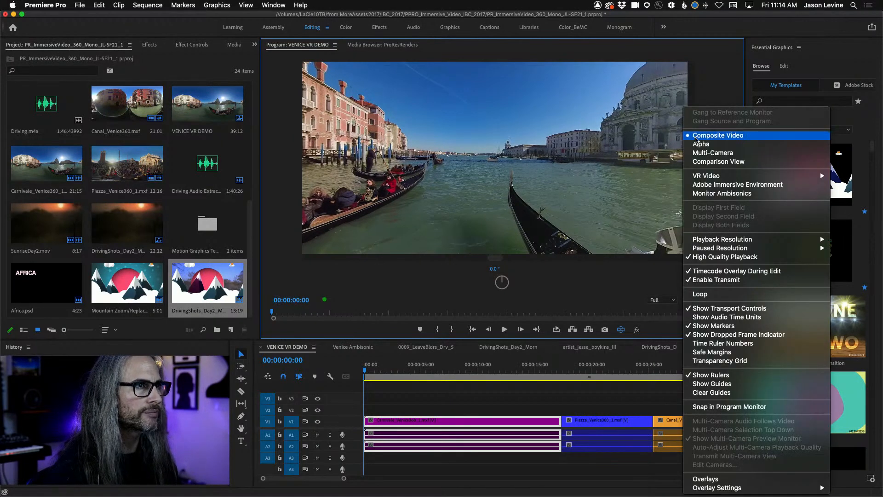
mouse_move(729, 179)
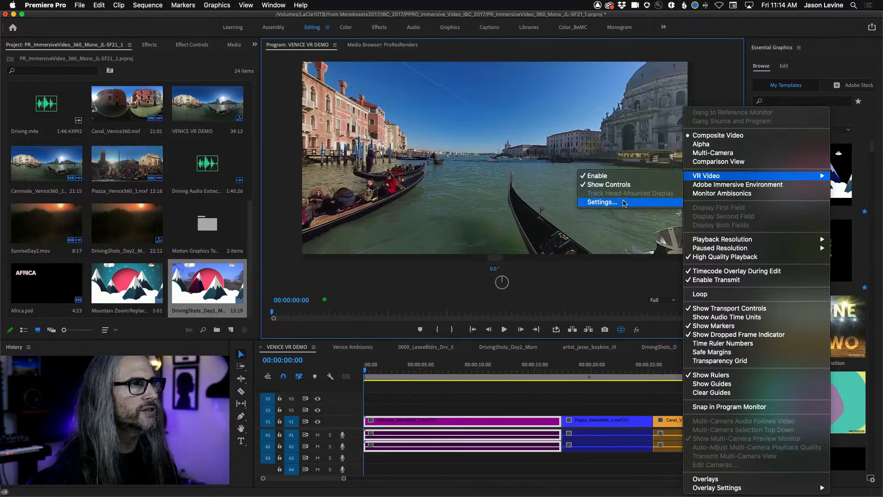
left_click(622, 189)
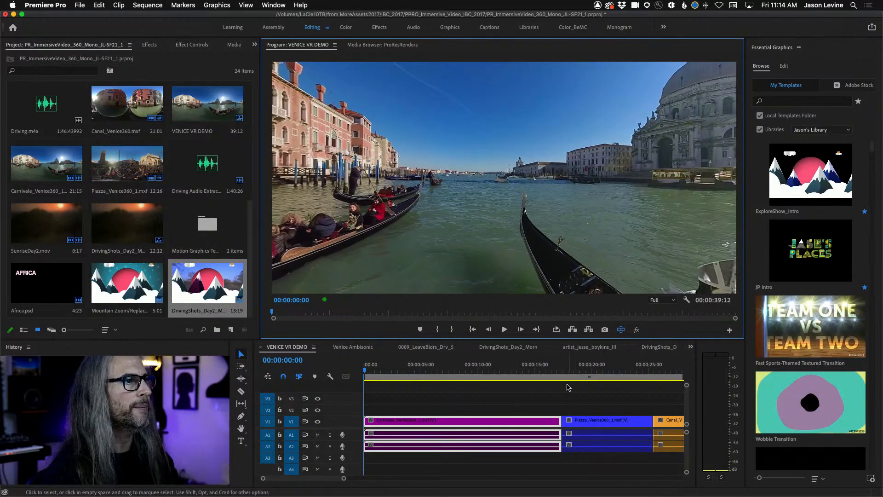
Step: Check the VR Video settings for stereoscopic view and monitor view angles, and close them without changes
mouse_move(598, 244)
left_mouse_down()
mouse_move(404, 233)
mouse_move(306, 204)
mouse_move(586, 243)
left_mouse_up()
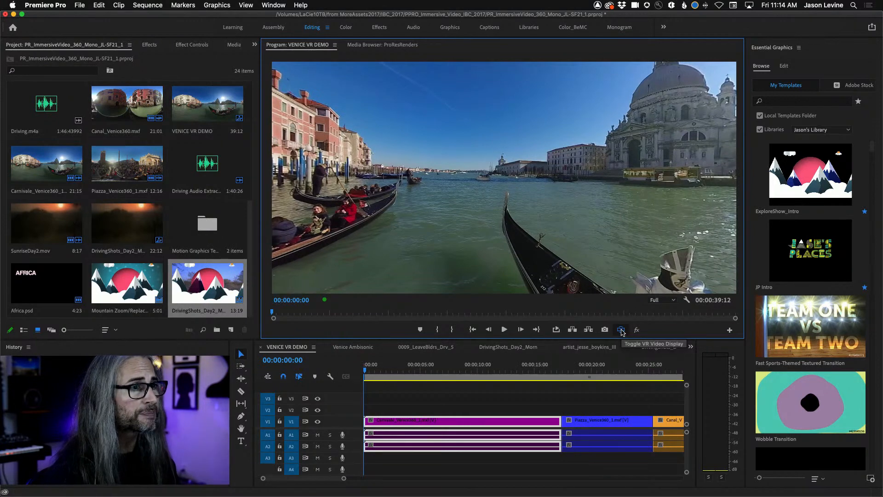
left_click(686, 300)
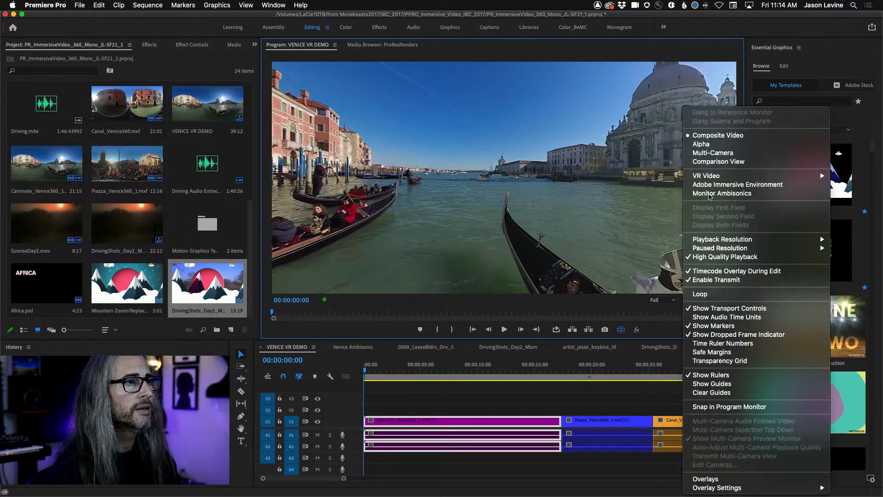
mouse_move(712, 176)
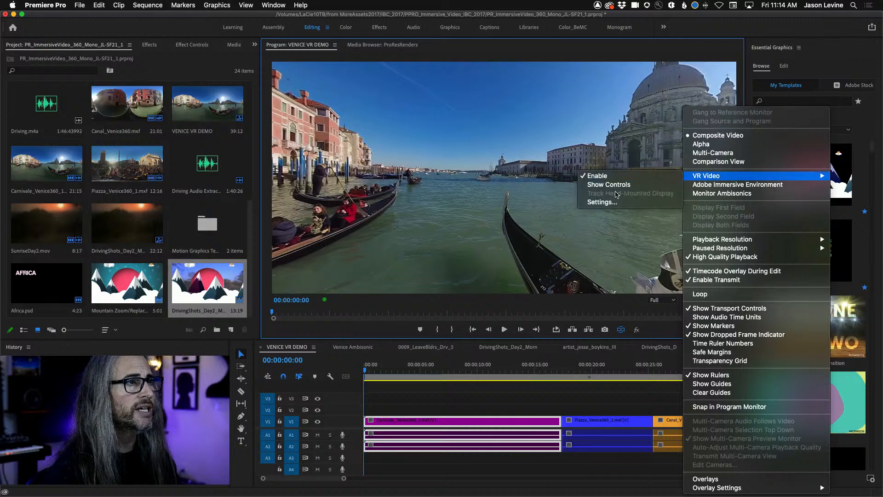
left_click(624, 204)
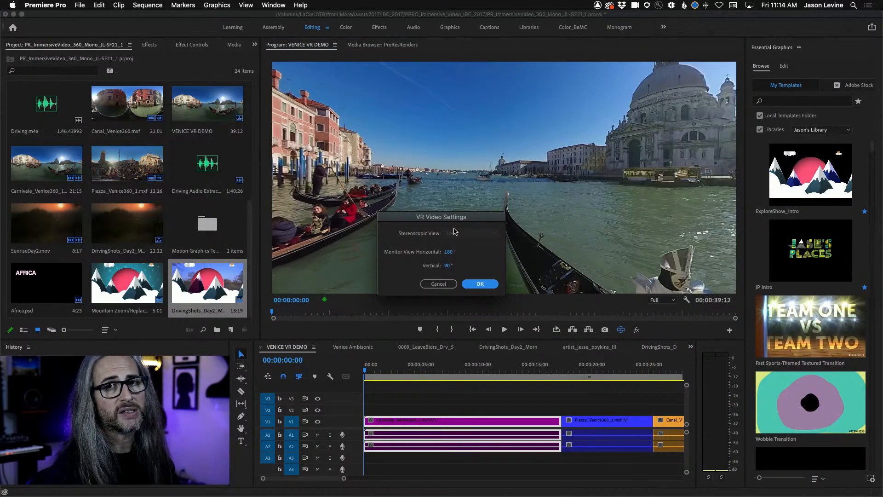
left_click(438, 284)
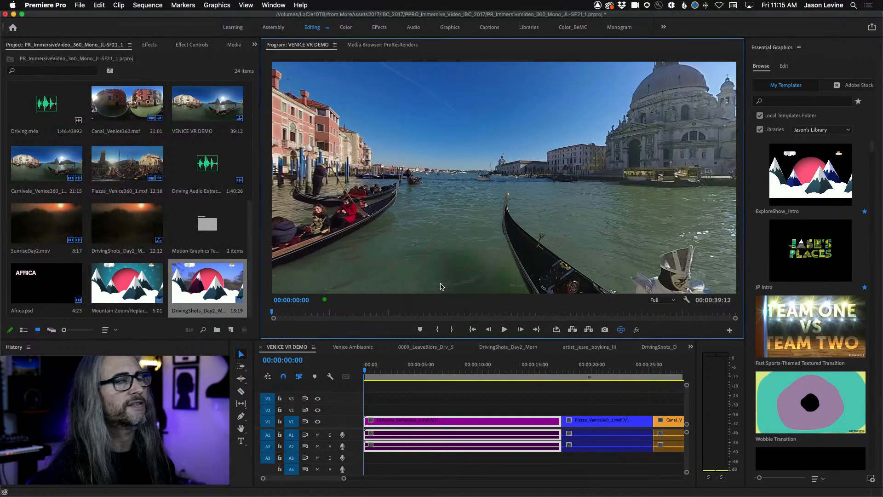
Step: Inspect the 360° footage in different directions around the canal, at the sequence start and at 00:00:07:11
left_click_drag(460, 267, 598, 218)
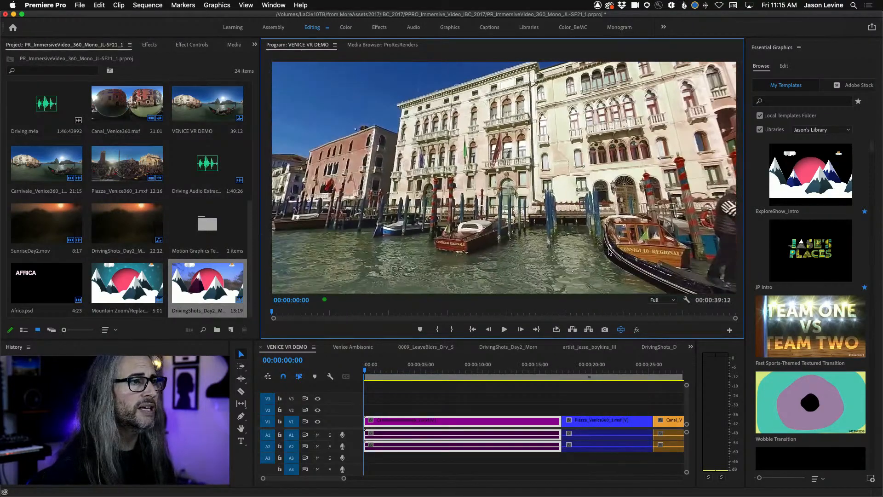
left_click(389, 371)
left_click_drag(393, 373, 449, 373)
left_click_drag(511, 280, 391, 295)
left_click_drag(660, 201, 271, 170)
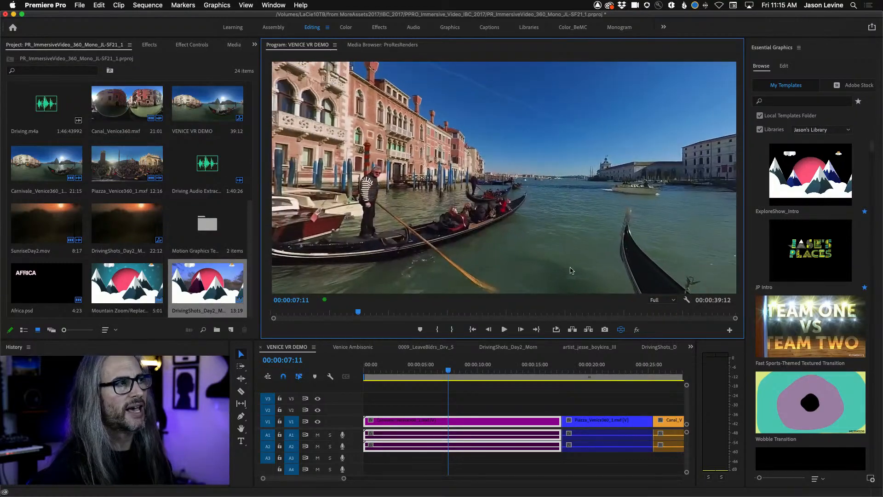
Step: Try to open the Adobe Immersive Environment for the Program monitor, and return the playhead to the sequence start
left_click(688, 301)
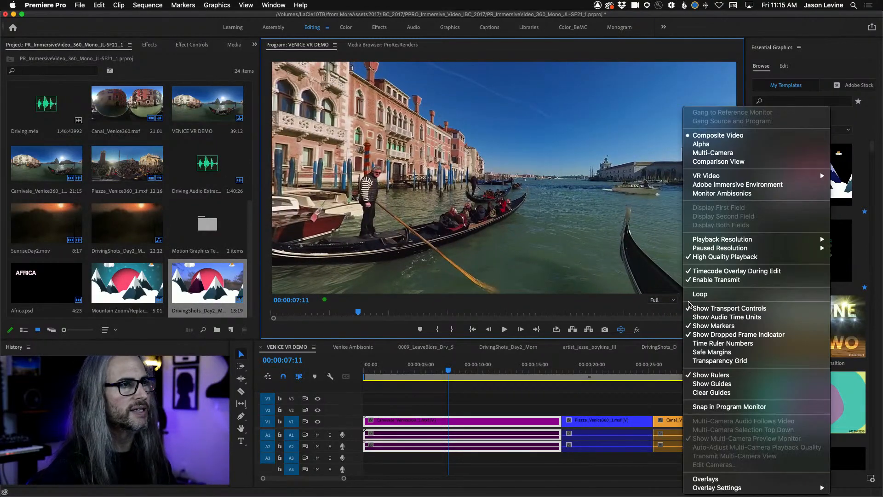
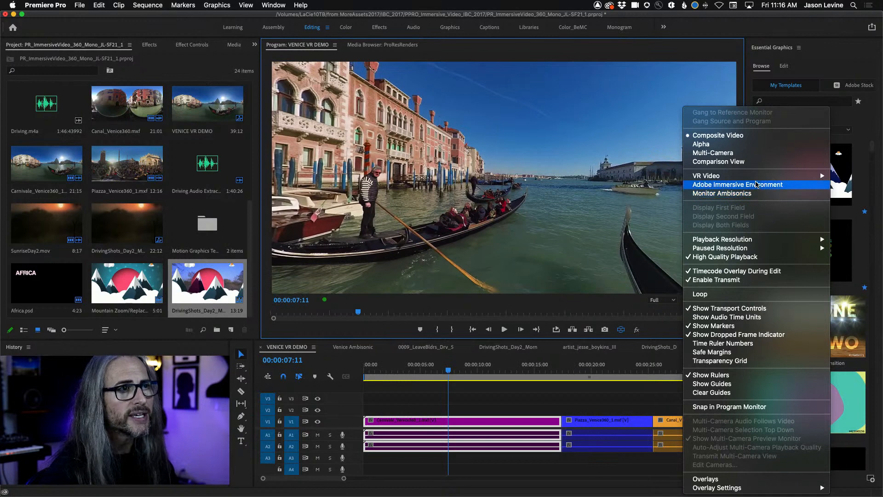
left_click(764, 186)
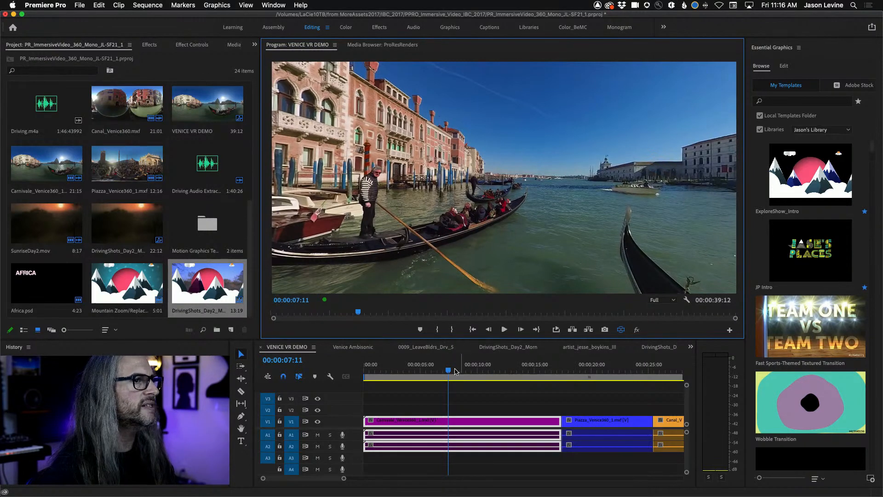
left_click_drag(449, 372, 349, 375)
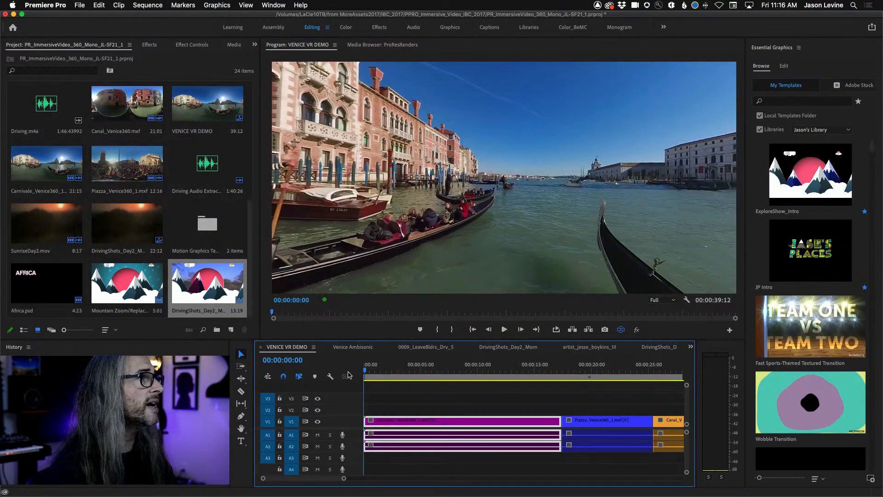
left_click(687, 300)
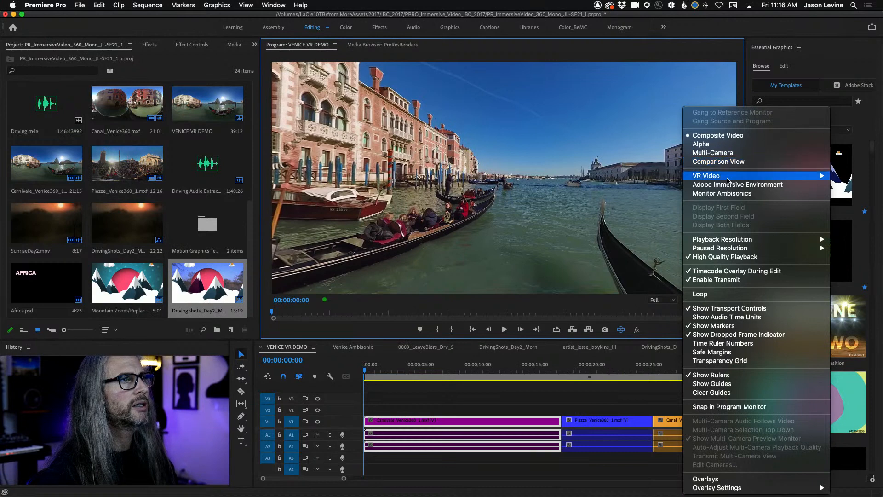
mouse_move(732, 176)
left_click(618, 205)
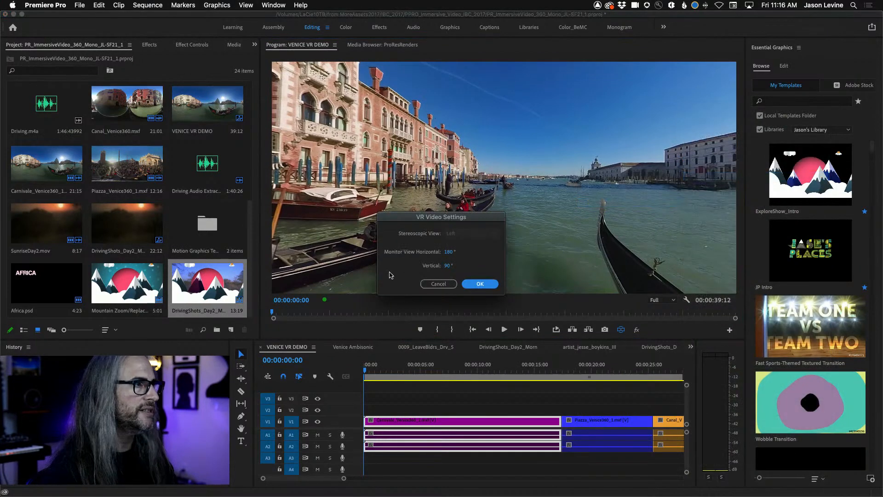
left_click(439, 284)
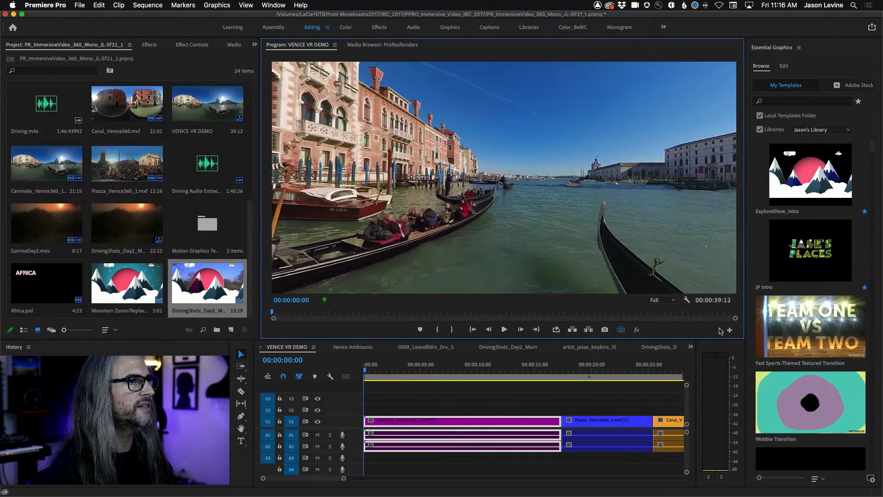
Step: Turn on the VR video controls in the Program monitor to expose the horizontal and vertical rotation angles
left_click(687, 300)
mouse_move(729, 176)
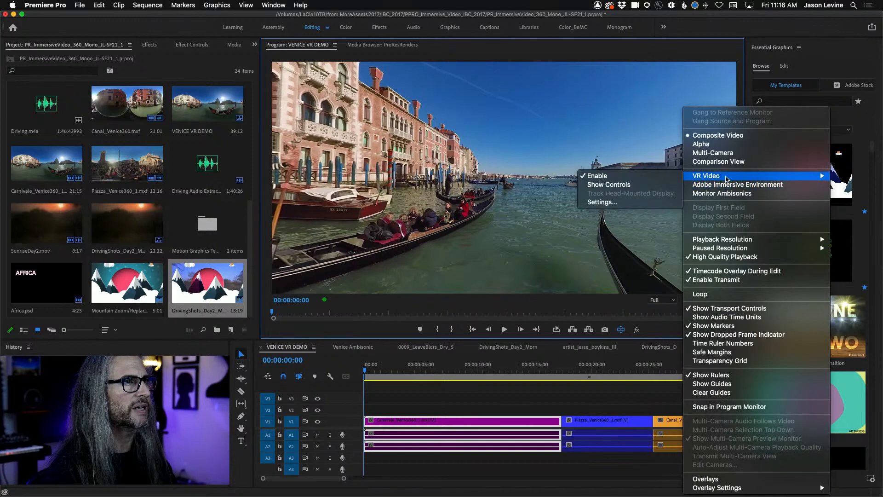
left_click(620, 186)
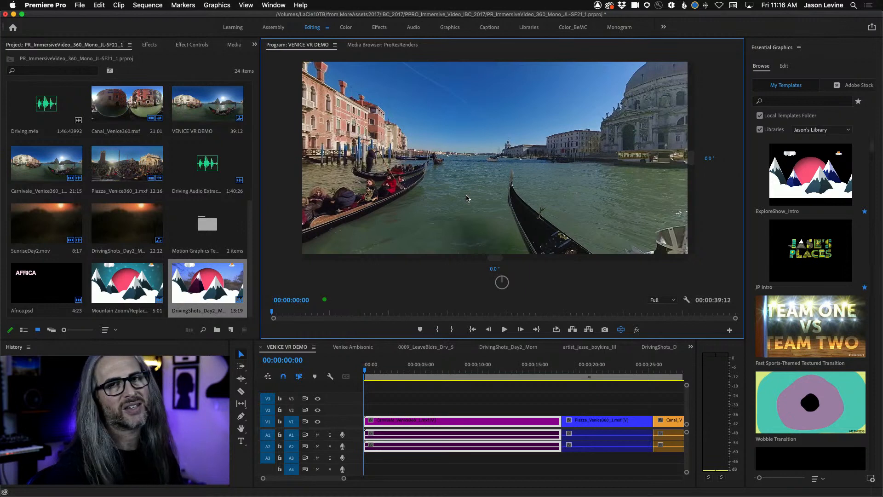
Step: Search the effects for "VR" and apply VR Rotate Sphere to the first clip on track V1
left_click(148, 46)
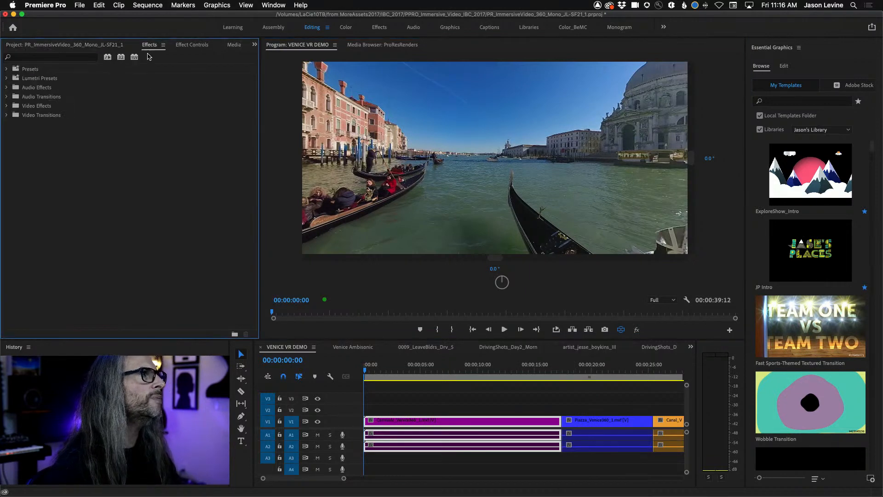
left_click(48, 58)
type("VR")
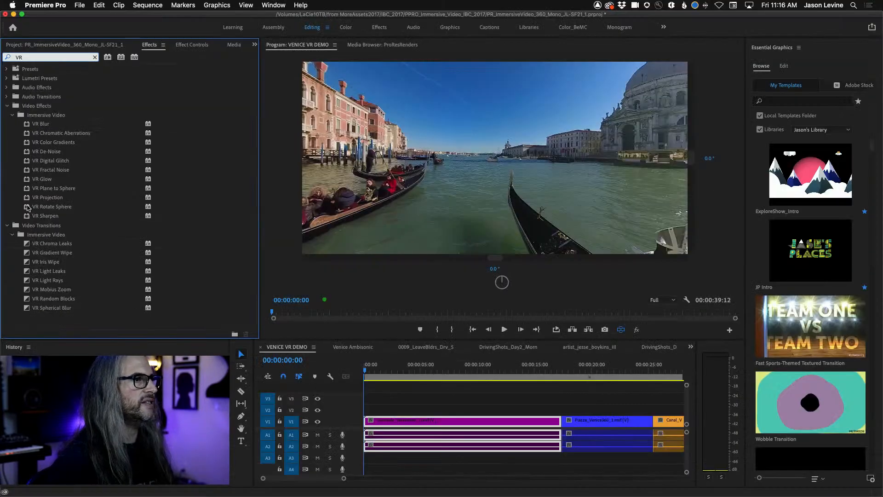
left_click_drag(28, 207, 431, 421)
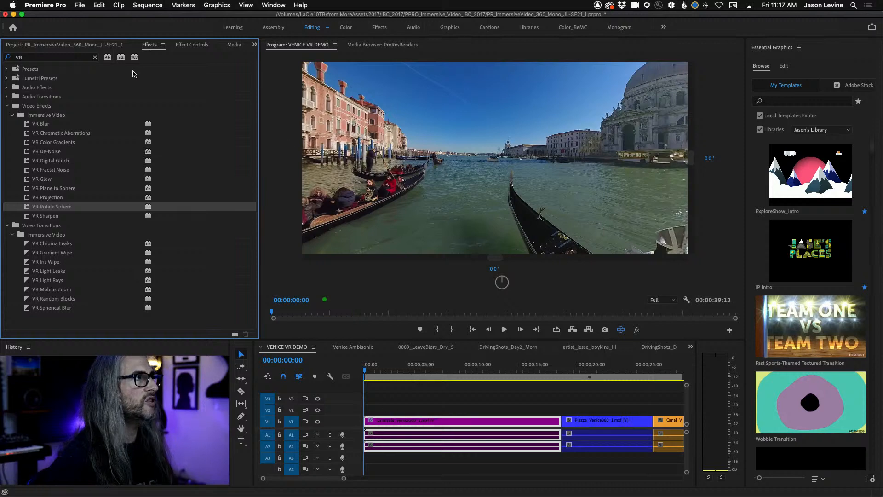
Step: Hide the VR video controls in the Program monitor and set the first clip's VR Rotate Sphere Pan (Y axis) to -73°
left_click(190, 45)
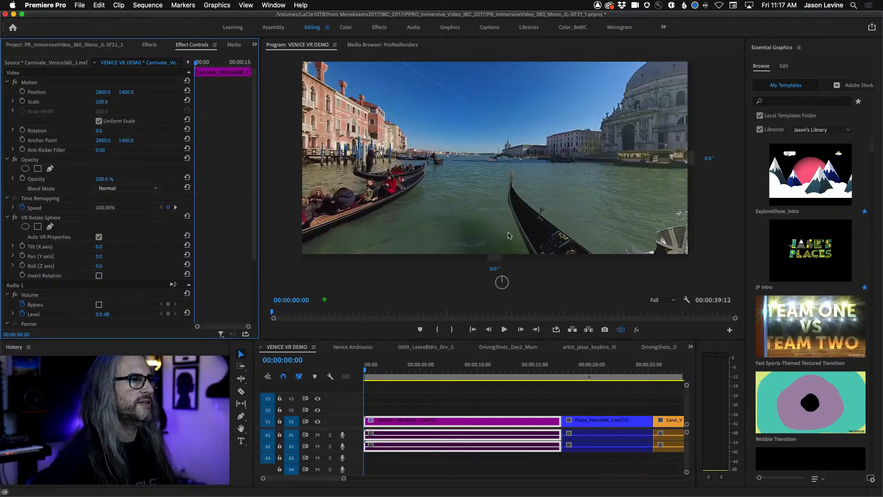
left_click(686, 299)
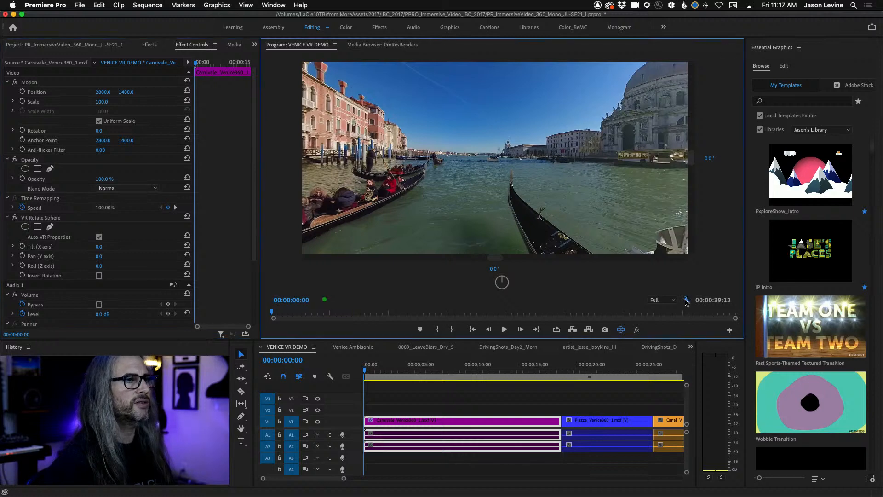
mouse_move(724, 180)
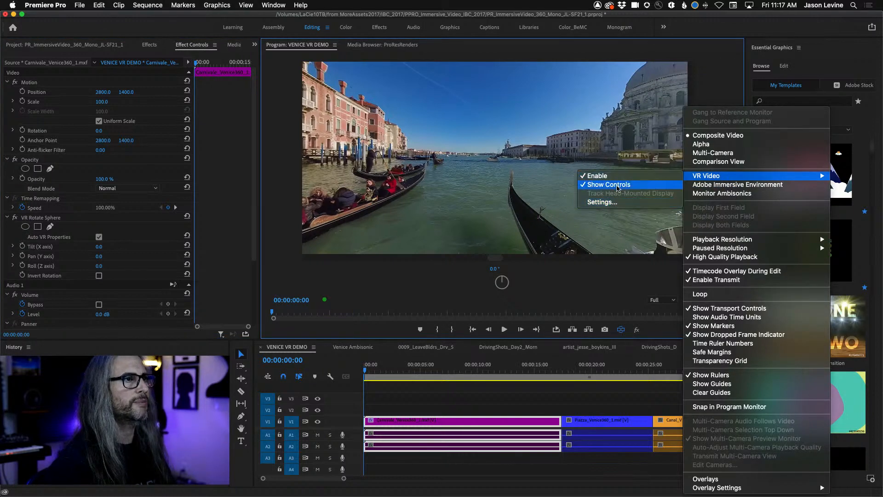
left_click(618, 186)
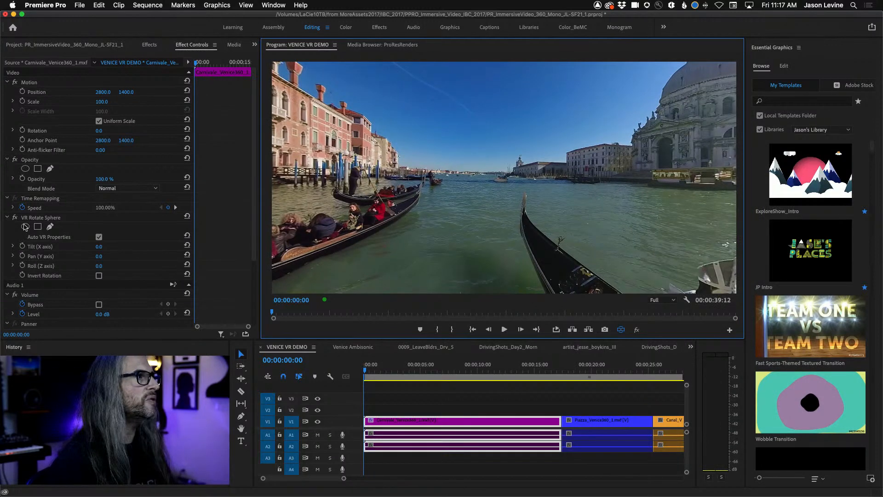
left_click_drag(98, 256, 59, 256)
left_click_drag(102, 257, 112, 256)
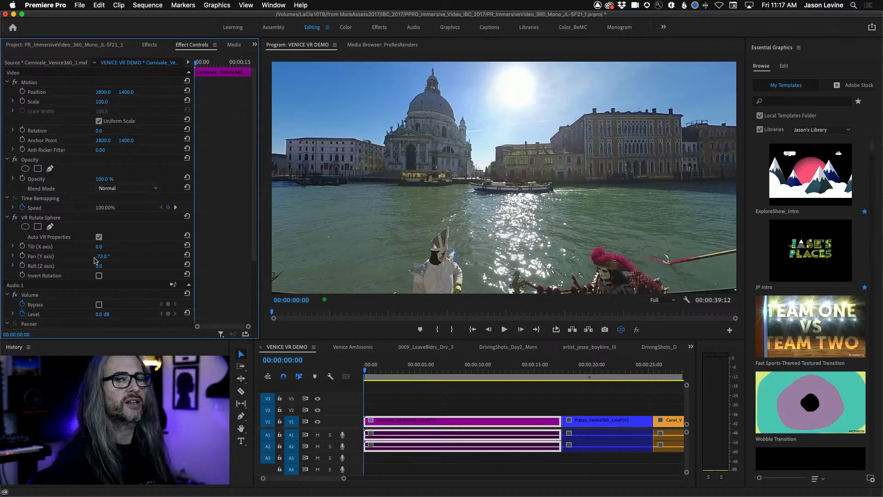
Step: Show the VR video controls again and look around the rotated footage, about 32° horizontally and -16° vertically
left_click(685, 300)
mouse_move(732, 179)
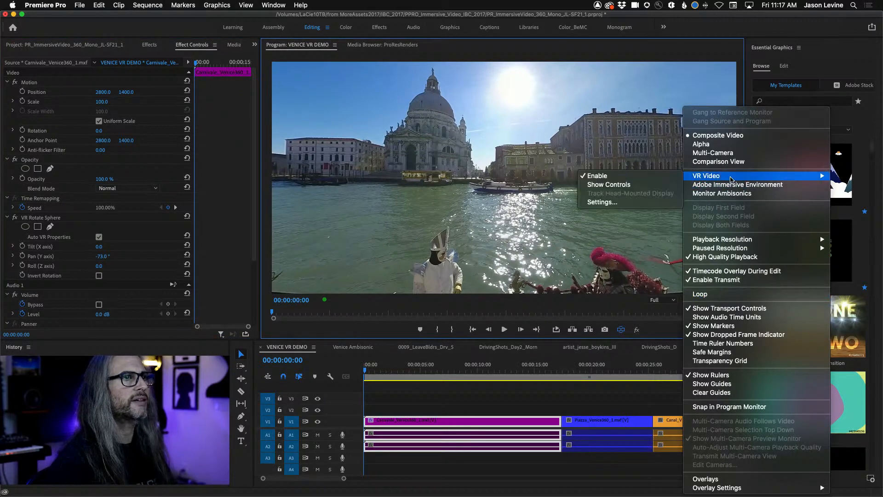
left_click(621, 186)
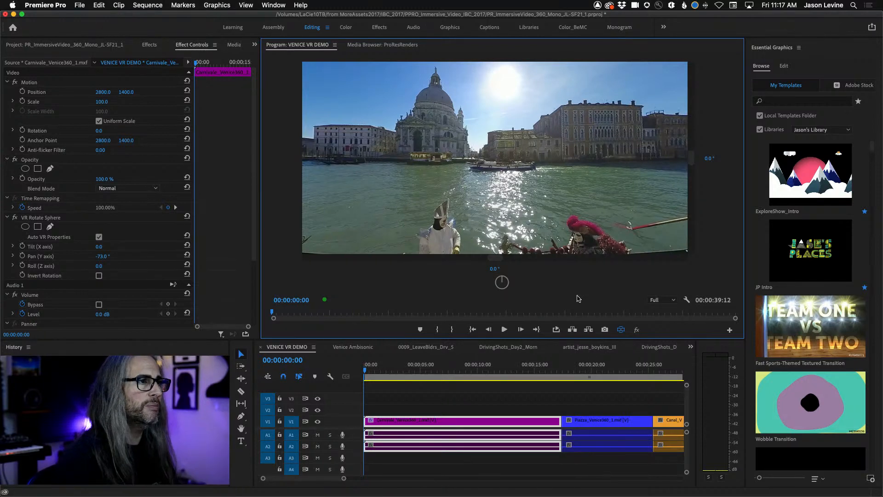
left_click_drag(417, 183, 334, 176)
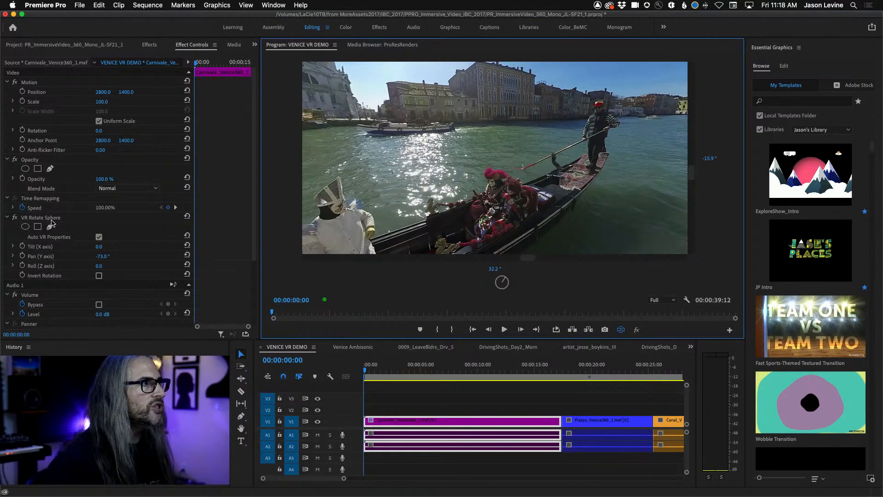
Step: Remove the VR Rotate Sphere effect from the first clip and hide the VR video controls in the Program monitor
left_click(52, 221)
key("Delete")
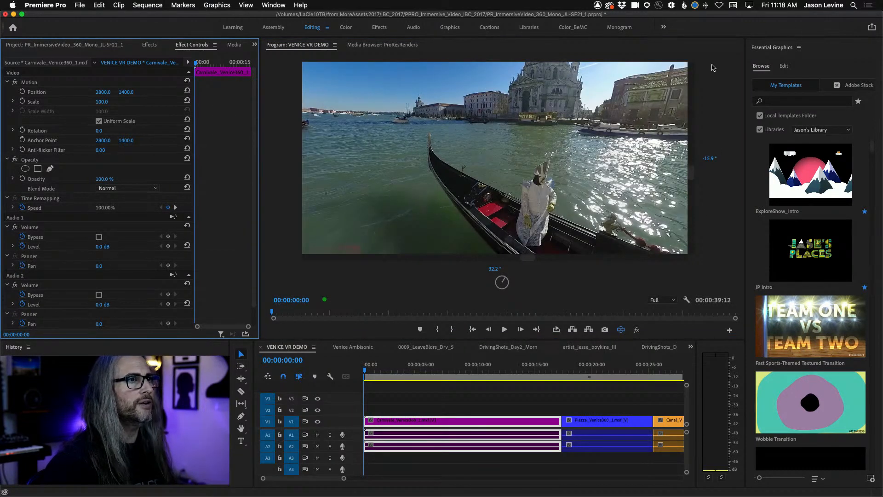
left_click(686, 300)
mouse_move(719, 179)
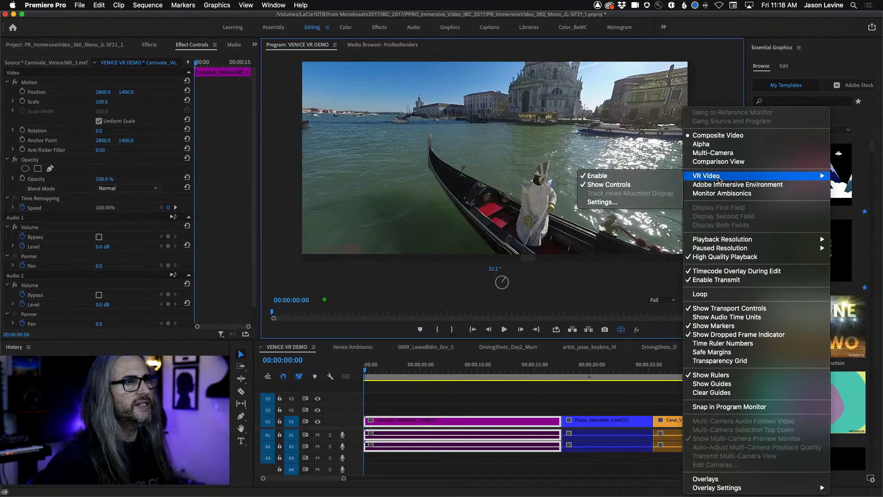
left_click(622, 177)
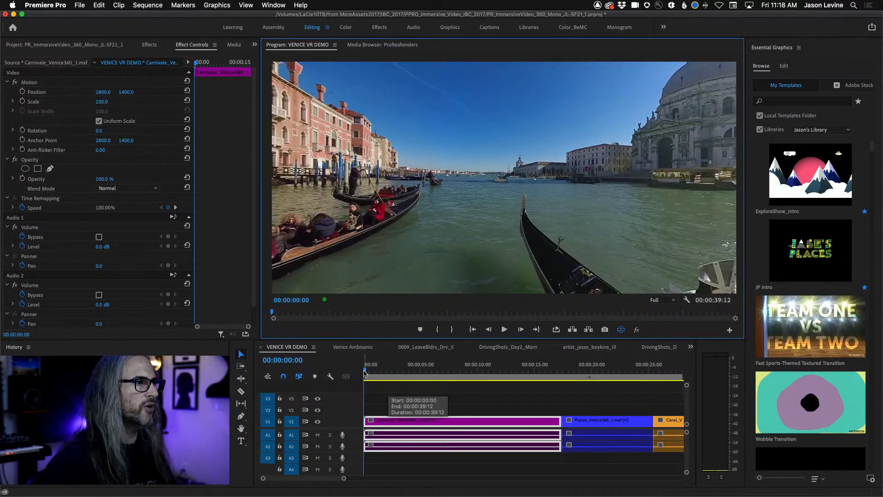
Step: Fit the whole sequence in the timeline and place the playhead at the start of the Canal_Venice360 clip, 00:00:25:11
key("backslash")
left_click_drag(365, 372, 561, 373)
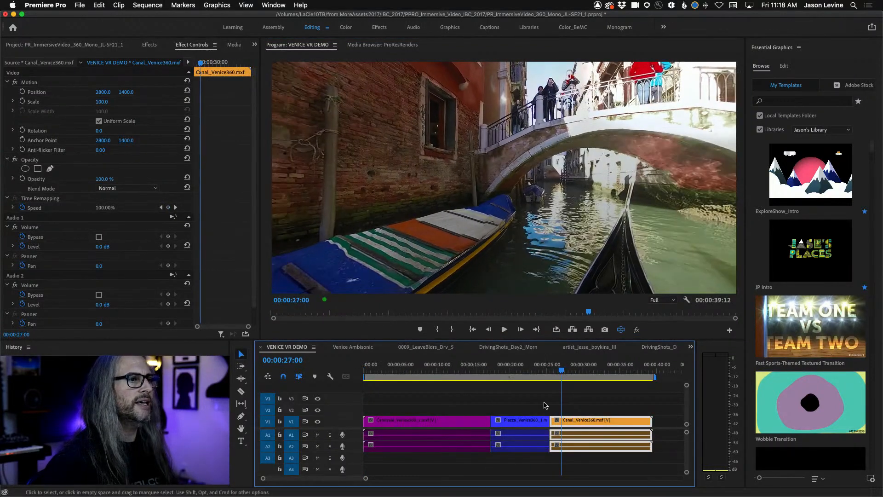
key("Up")
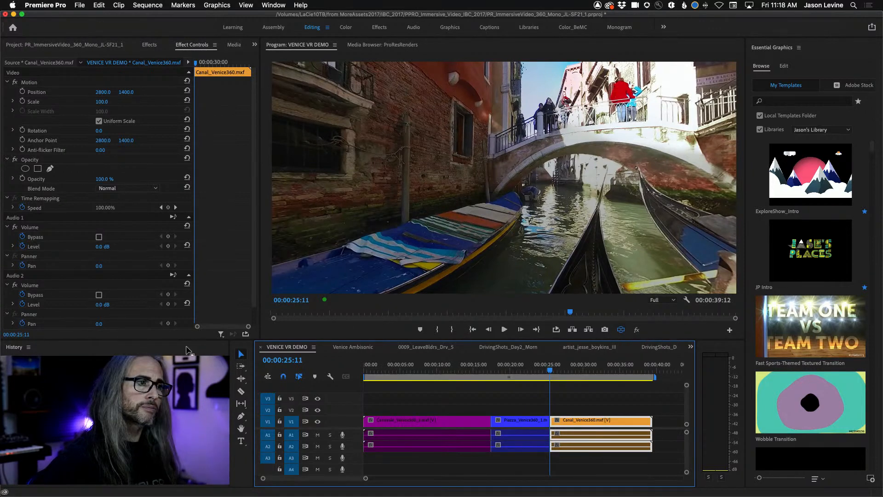
Step: Turn off the VR display and place Venice Summer Graphic on track V2 at the start of the Canal_Venice360 clip
left_click(40, 45)
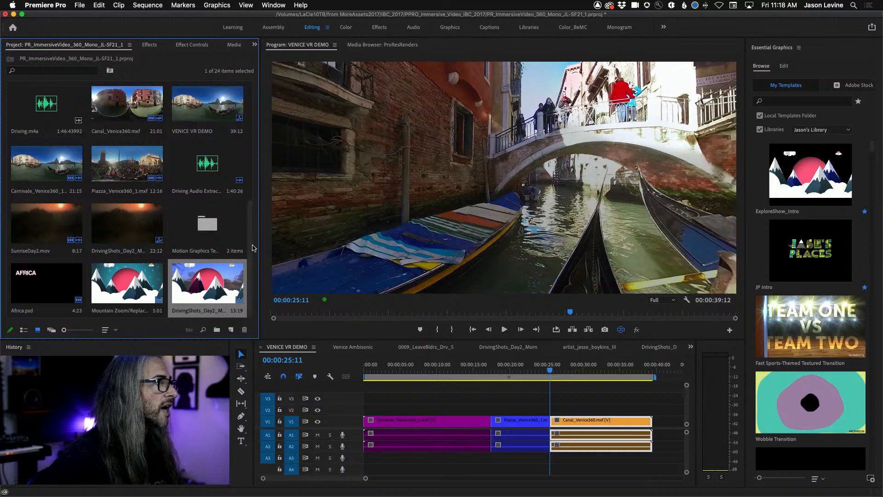
left_click_drag(252, 248, 253, 119)
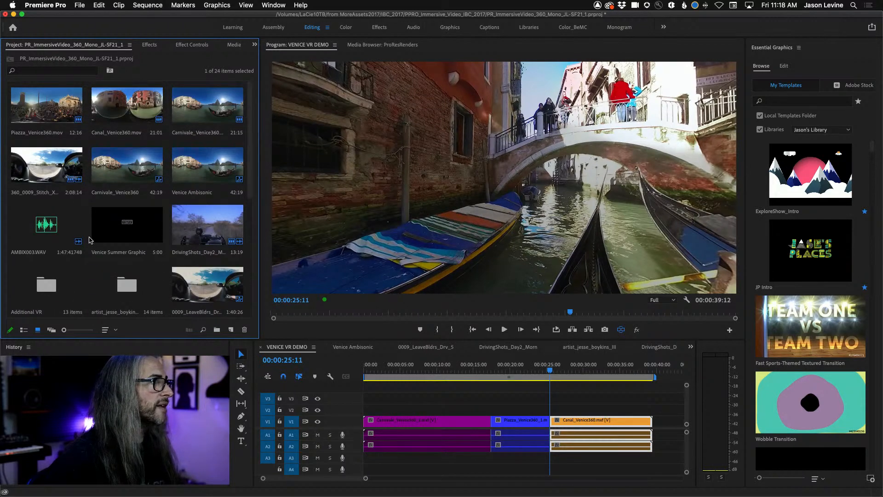
left_click(622, 329)
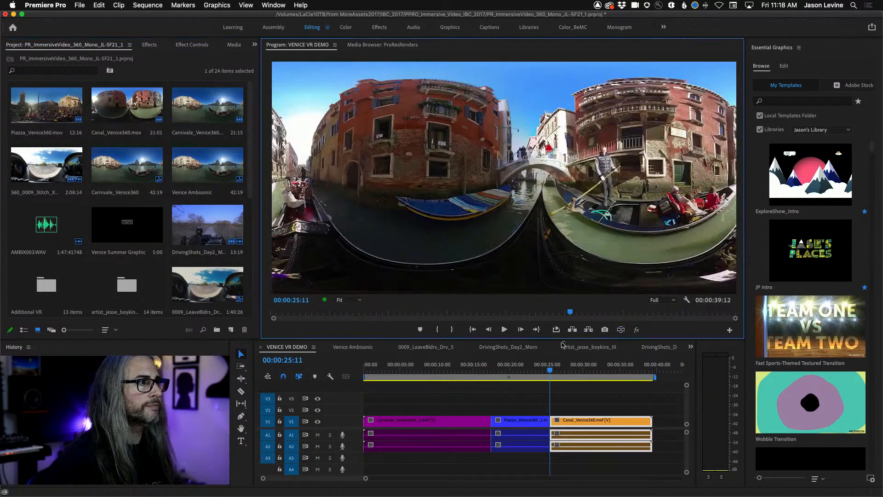
left_click_drag(128, 229, 556, 412)
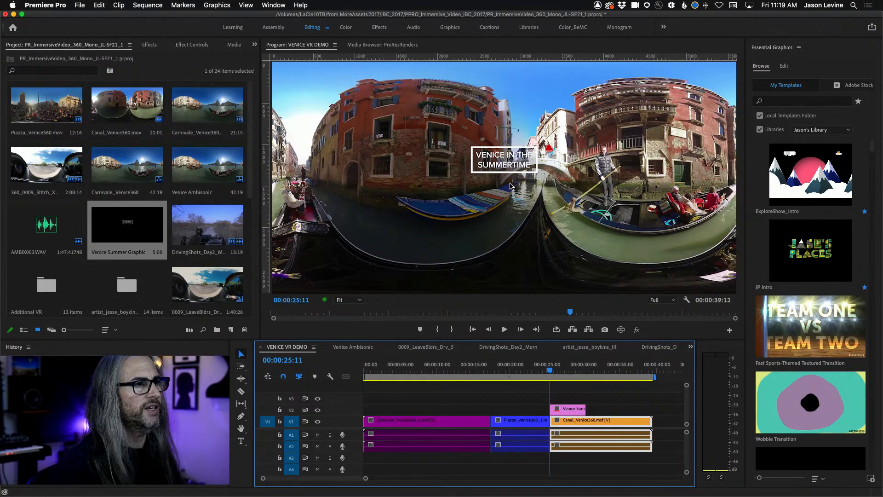
Step: Turn the VR display back on and look around the canal to inspect the title's distortion
left_click(621, 330)
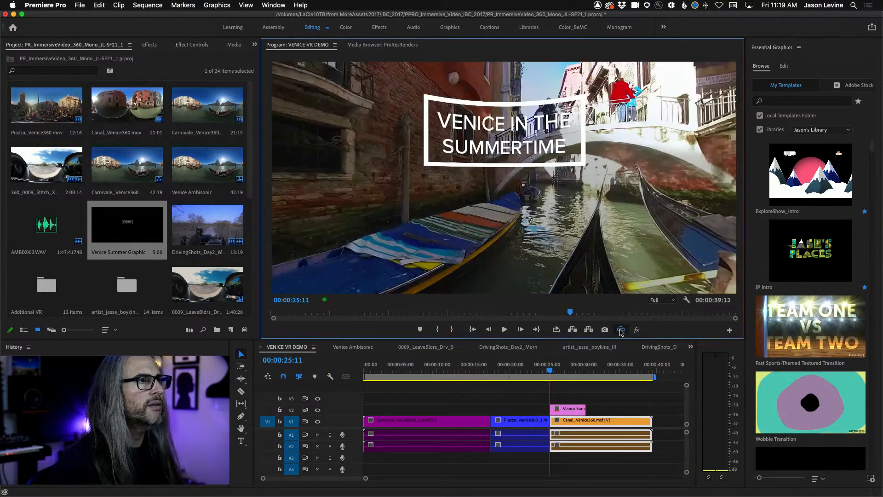
left_click_drag(546, 168, 506, 170)
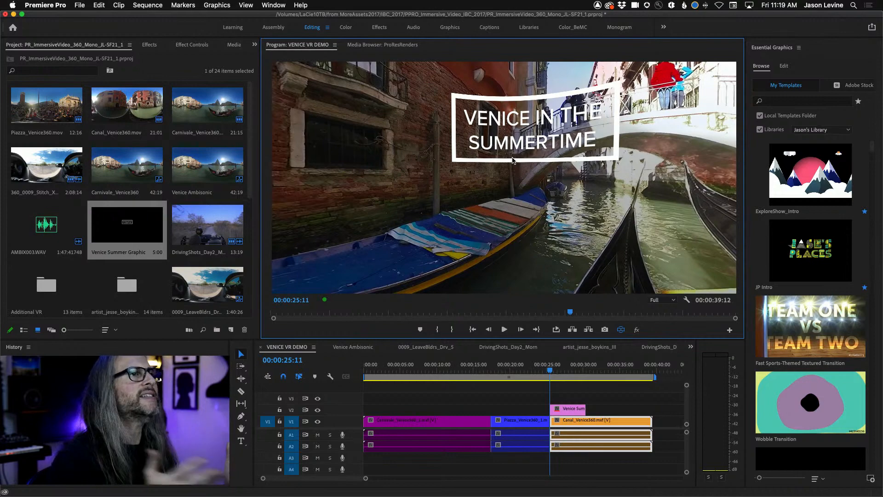
left_click_drag(606, 197, 487, 164)
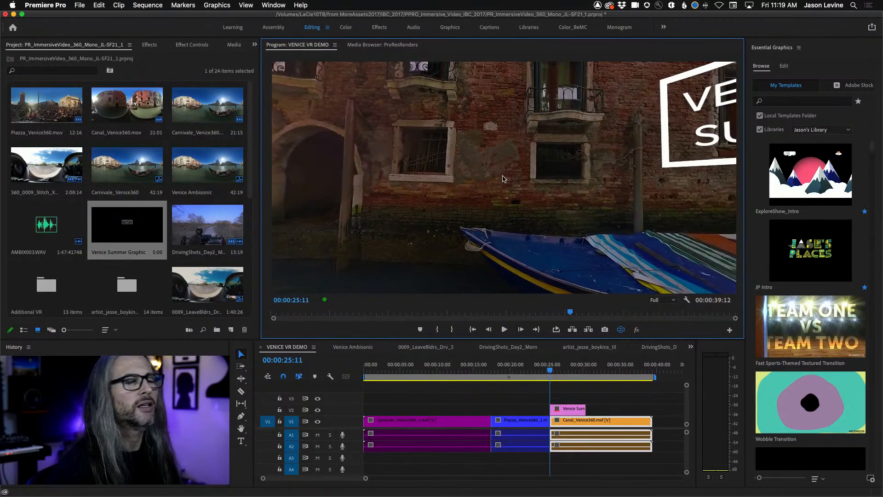
Step: Apply the VR Plane to Sphere effect to the Venice Summer Graphic clip and check the title in the VR view
left_click(568, 409)
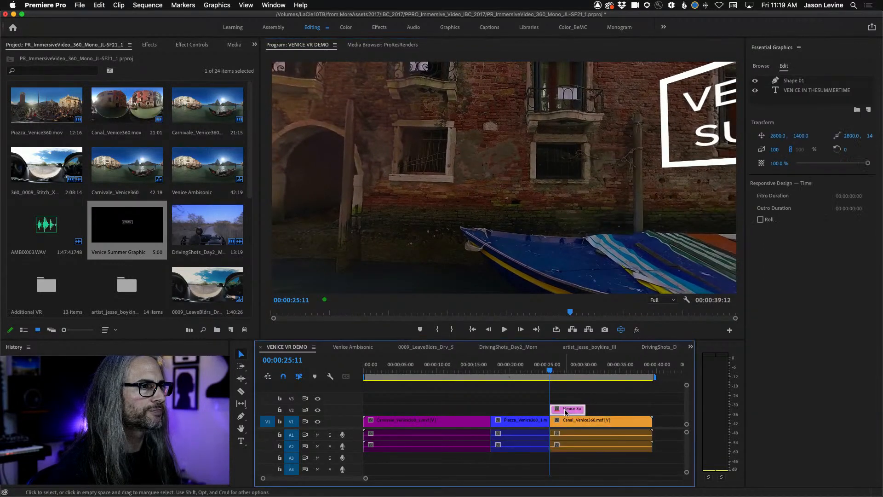
left_click(152, 45)
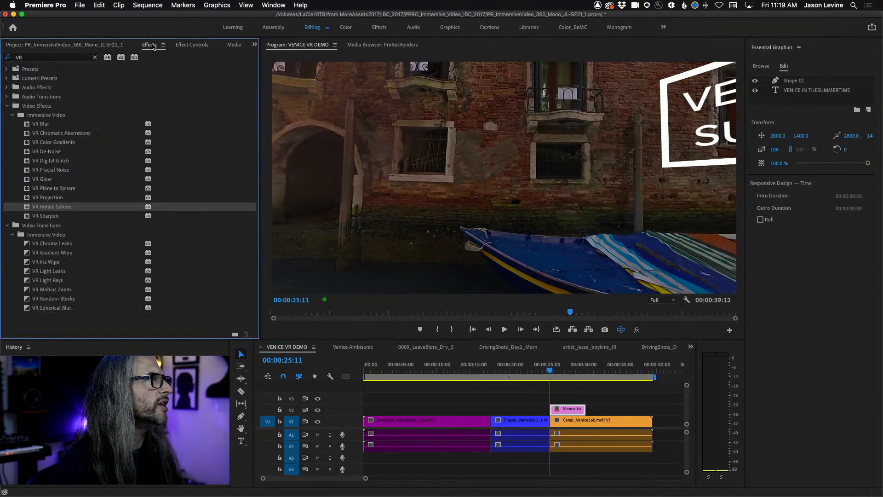
left_click(27, 191)
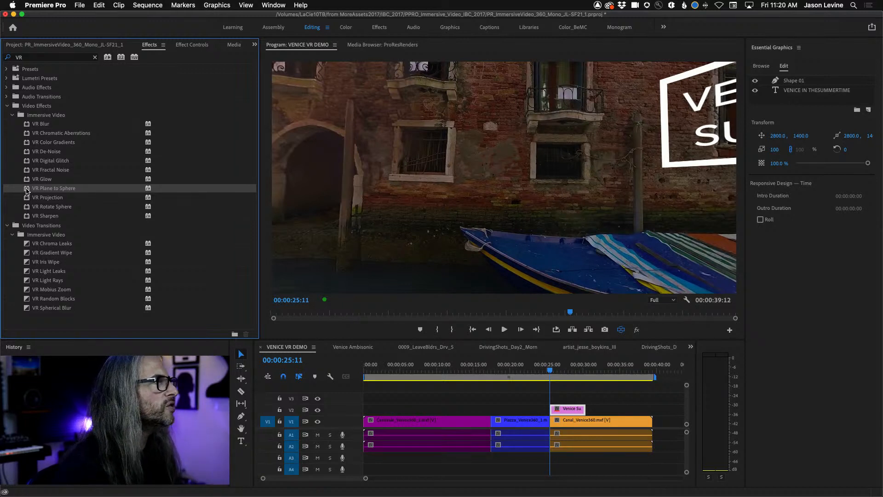
left_click_drag(50, 188, 568, 411)
left_click_drag(589, 227, 529, 224)
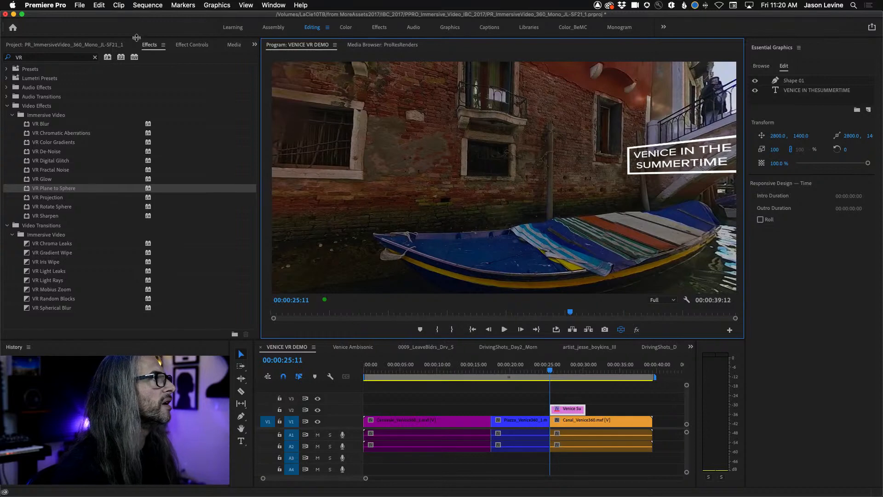
Step: Look toward the brick wall and set the title's VR Plane to Sphere Projection Pan (Y axis) to -73°
left_click(192, 45)
scroll(118, 255, "down", 1)
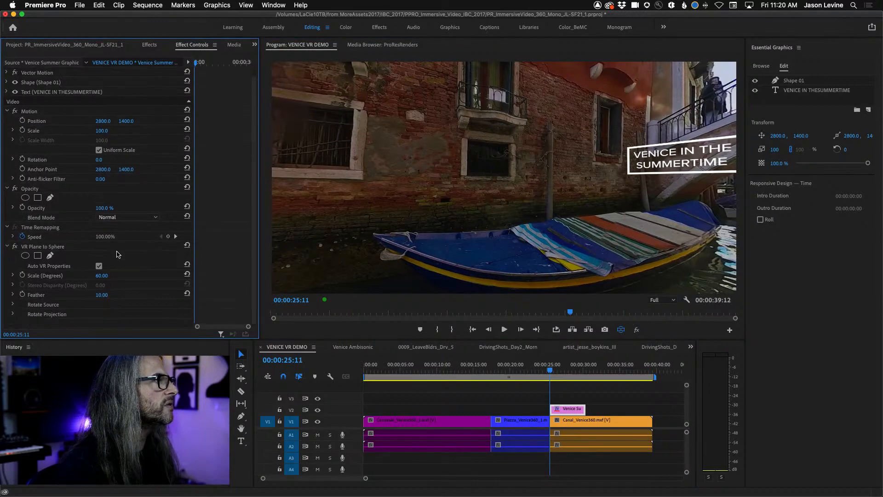
left_click_drag(371, 206, 427, 217)
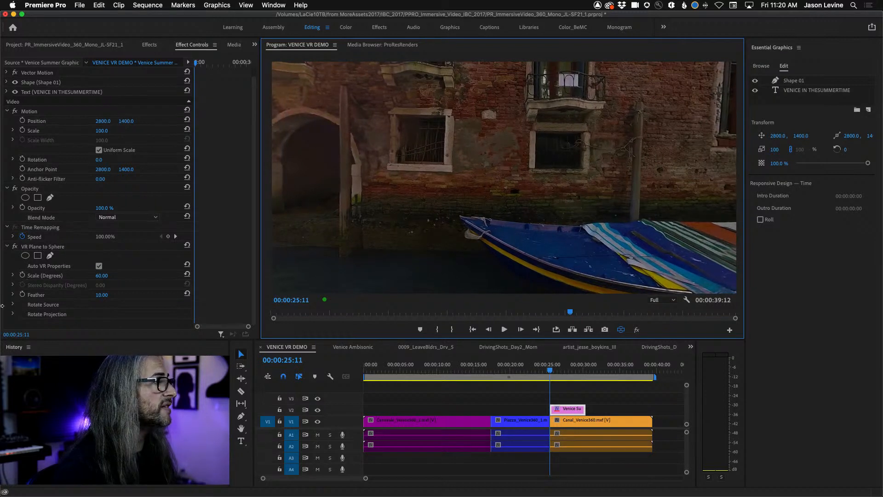
left_click(13, 314)
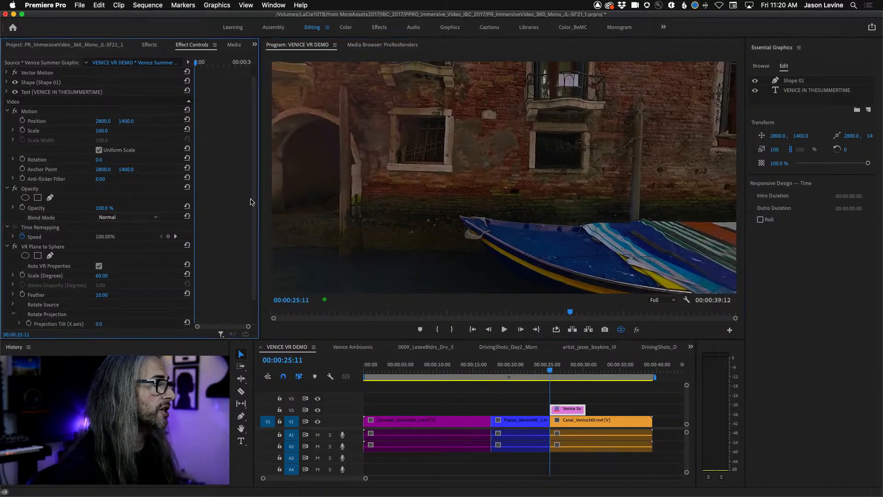
scroll(253, 202, "down", 3)
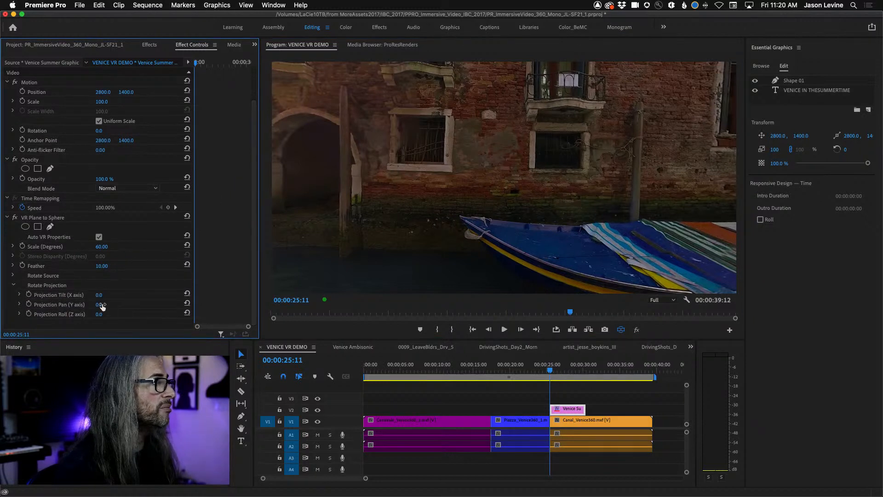
mouse_move(101, 307)
left_mouse_down()
mouse_move(64, 306)
mouse_move(102, 304)
left_mouse_up()
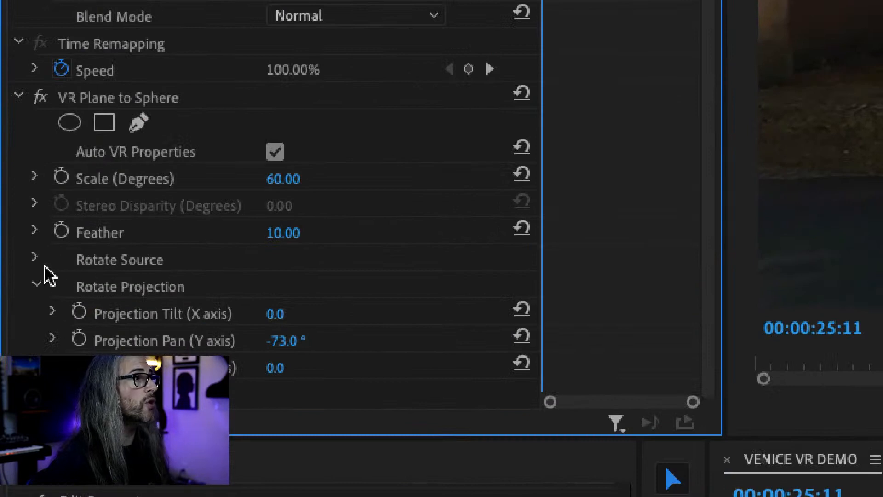
Step: Try a Source Tilt of -28° and a Source Roll adjustment on the title, undoing each change
left_click(13, 275)
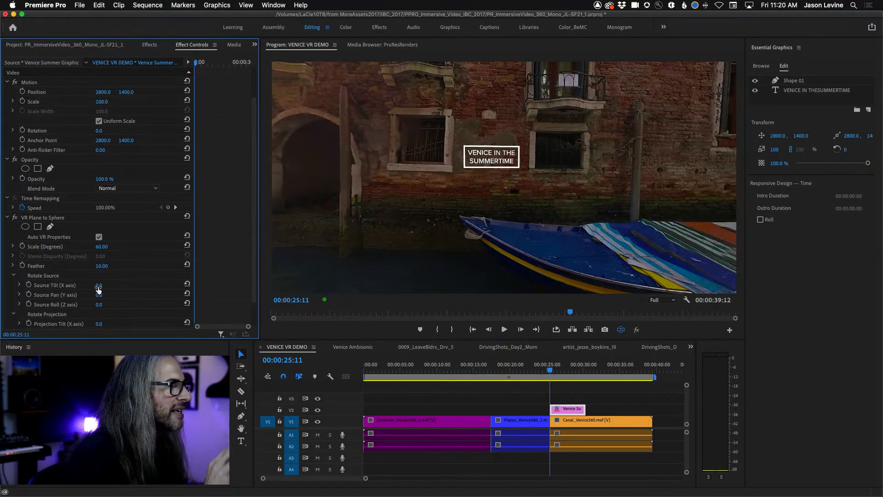
mouse_move(98, 285)
left_mouse_down()
mouse_move(148, 285)
mouse_move(18, 285)
mouse_move(94, 286)
left_mouse_up()
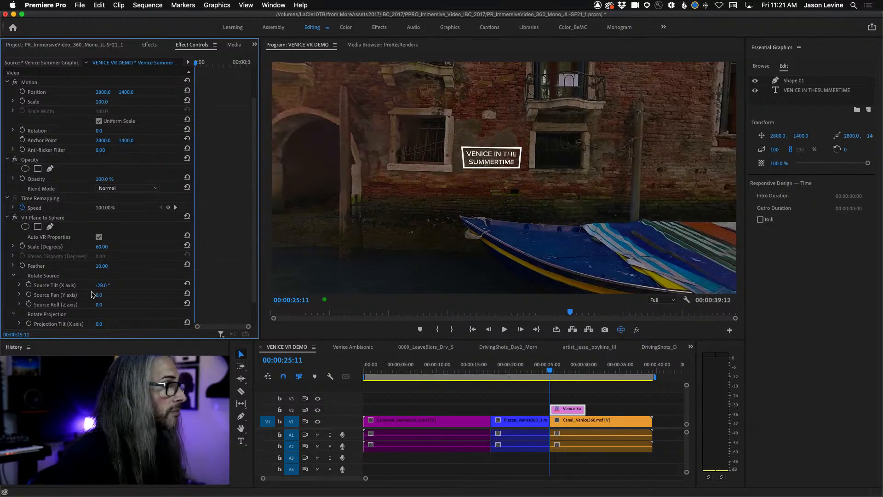
key("super+z")
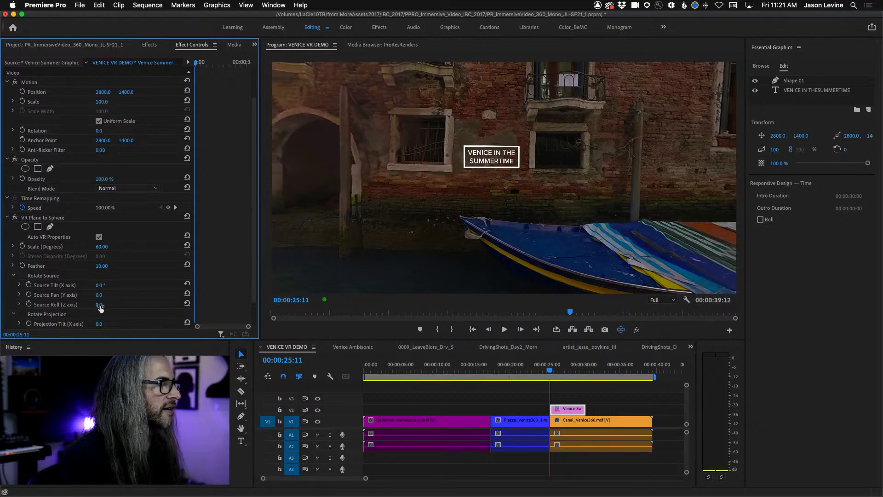
mouse_move(98, 305)
left_mouse_down()
mouse_move(88, 305)
mouse_move(96, 305)
left_mouse_up()
key("super+z")
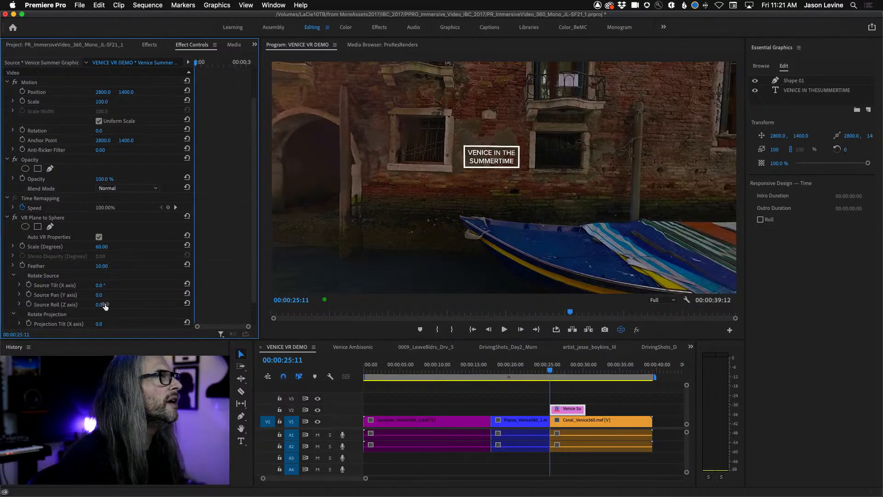
Step: Set the opacity blend mode of the Venice Summer Graphic clip to Screen
left_click(125, 188)
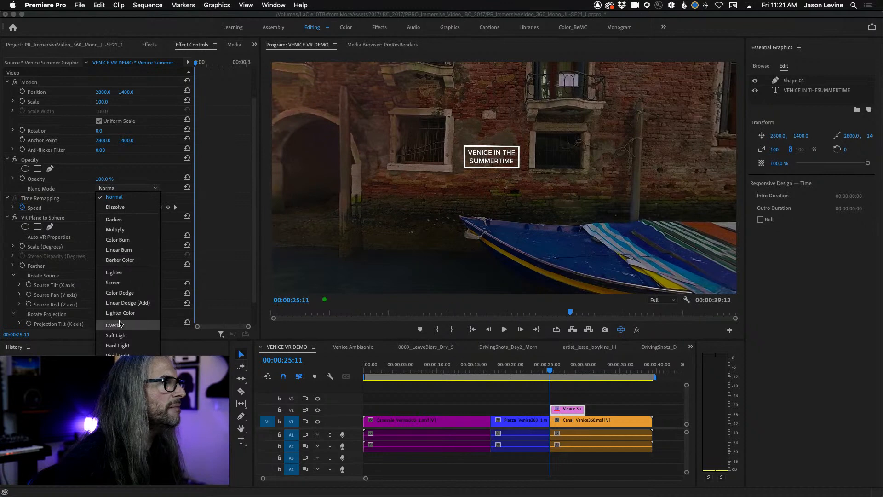
left_click(129, 282)
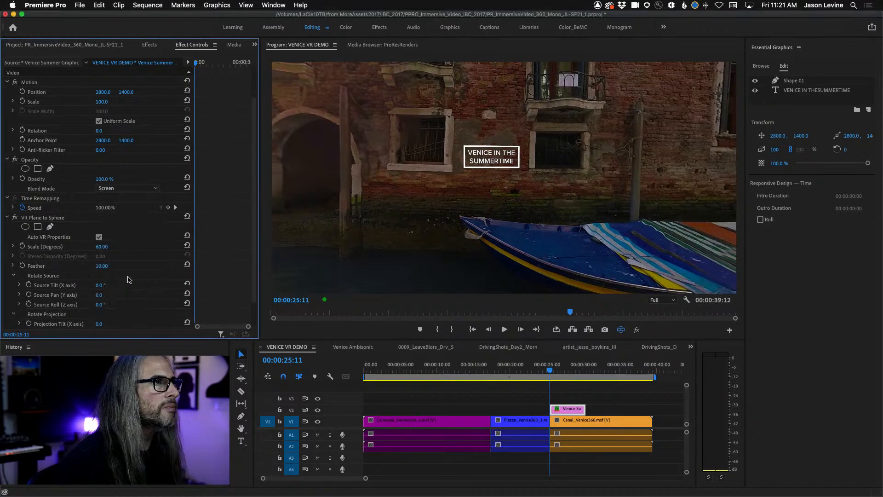
Step: Set the opacity blend mode of the Venice Summer Graphic clip to Overlay and return the playhead to the title's start
left_click(559, 370)
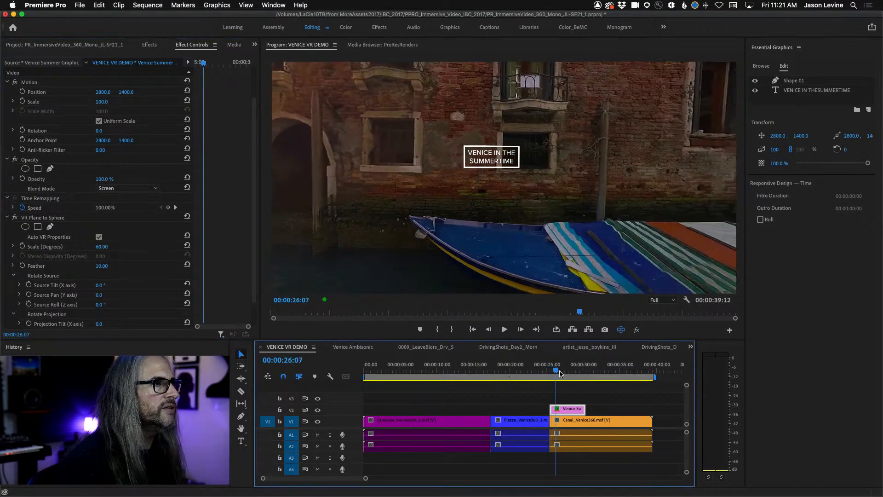
left_click_drag(560, 371, 558, 371)
left_click(119, 188)
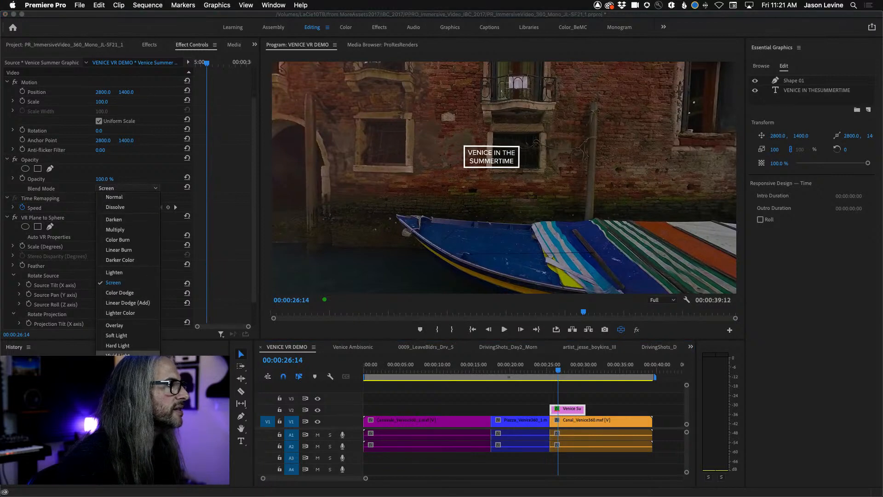
left_click(131, 328)
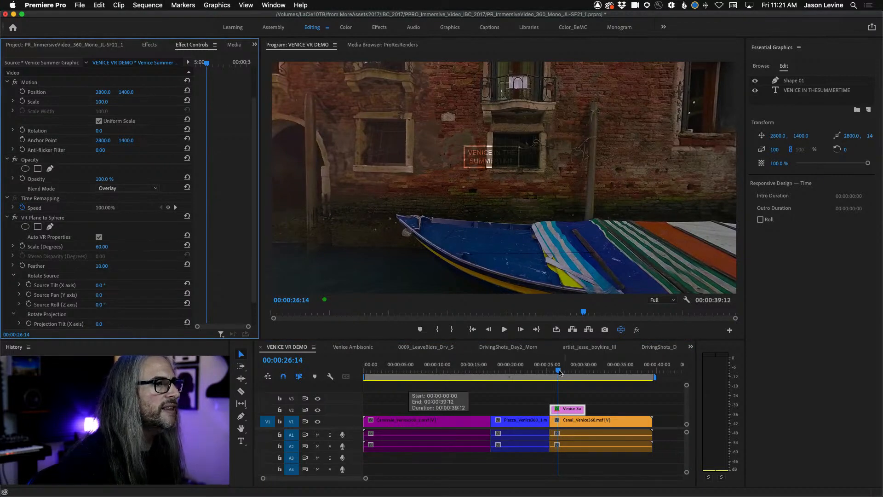
mouse_move(560, 372)
left_mouse_down()
mouse_move(551, 370)
mouse_move(598, 368)
mouse_move(550, 367)
left_mouse_up()
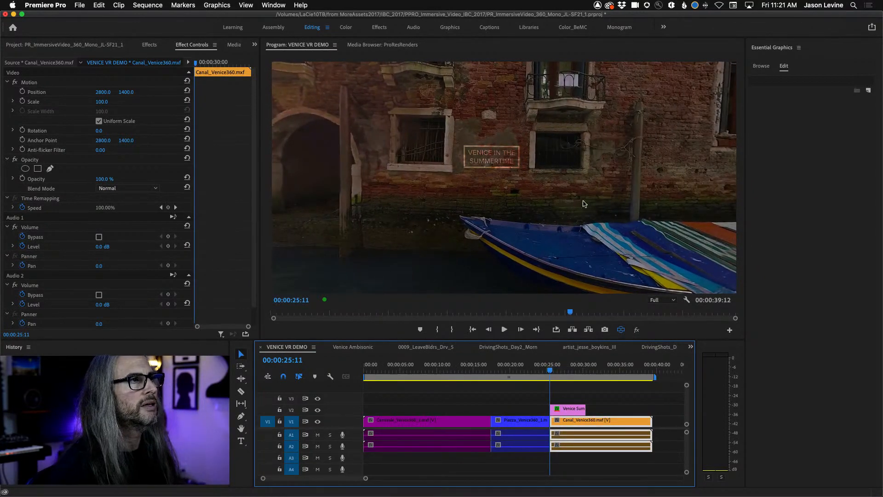
Step: Play the canal clip and look around the VR view to examine how the title blends with the brick wall
mouse_move(566, 187)
left_mouse_down()
mouse_move(454, 179)
mouse_move(576, 175)
left_mouse_up()
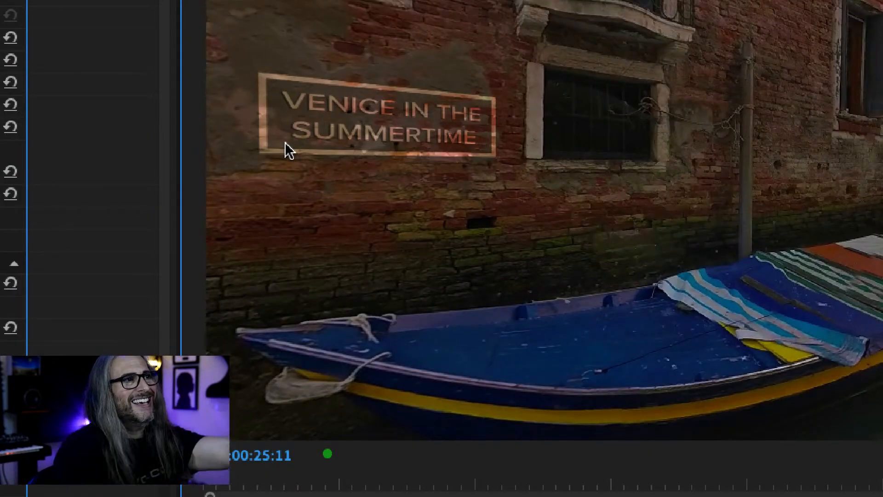
left_click_drag(442, 136, 861, 225)
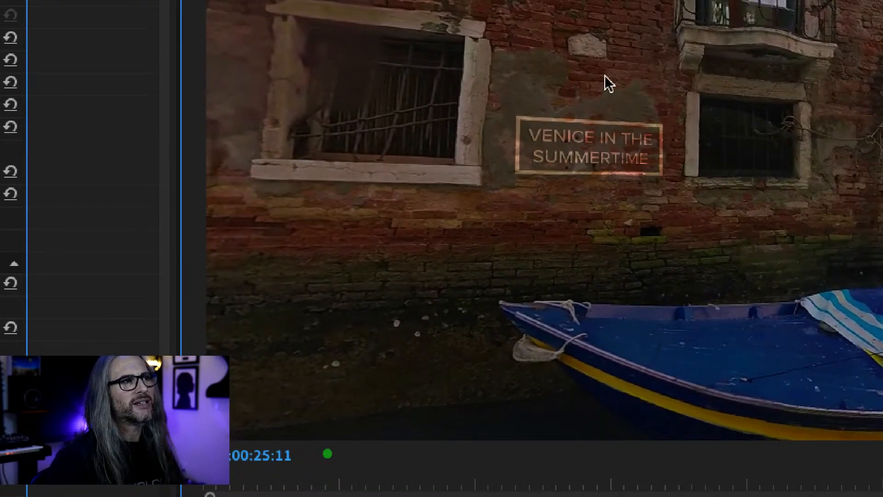
key("space")
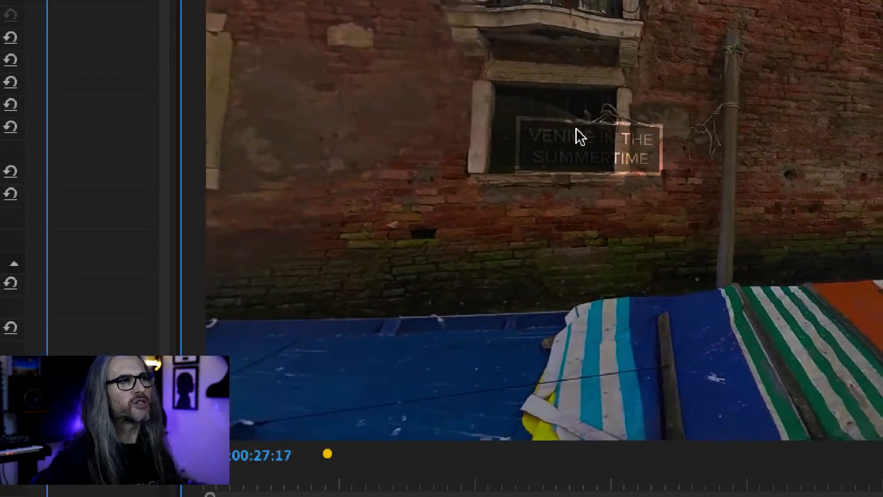
left_click_drag(703, 138, 585, 153)
key("space")
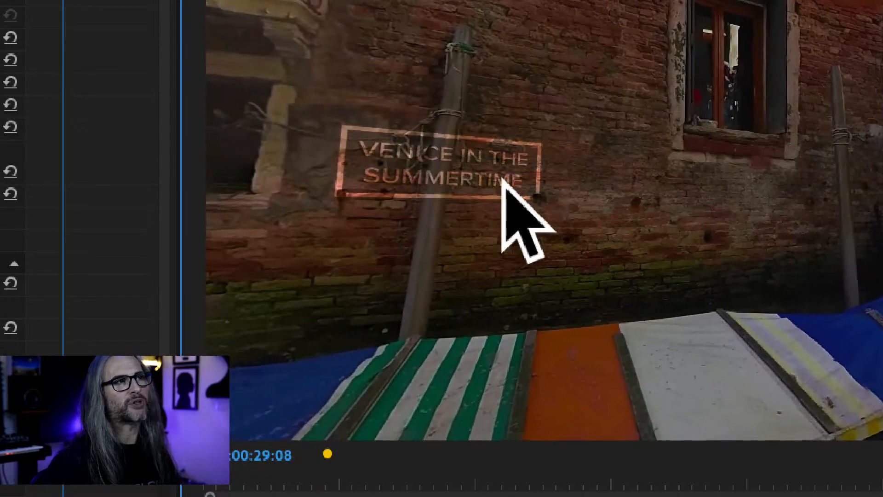
left_click_drag(523, 217, 785, 181)
left_click_drag(729, 179, 549, 239)
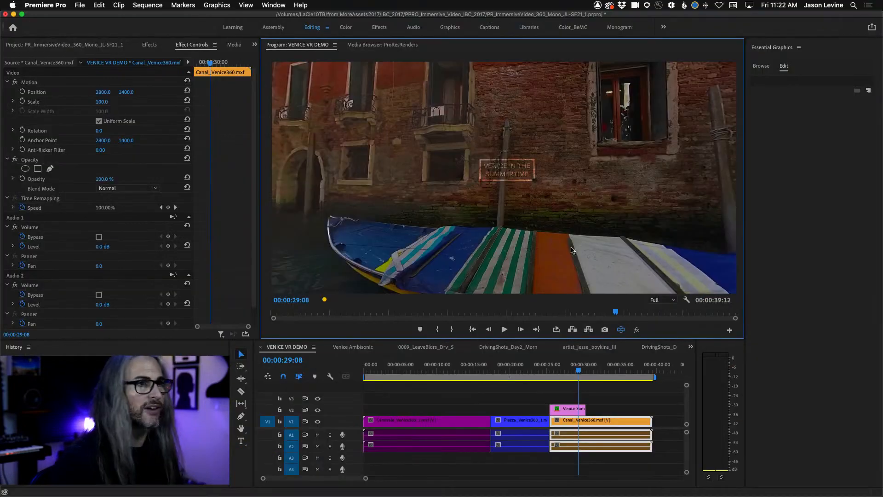
Step: Scrub back to the start of the canal clip and look from the title to the gondola and back
left_click_drag(616, 222, 548, 210)
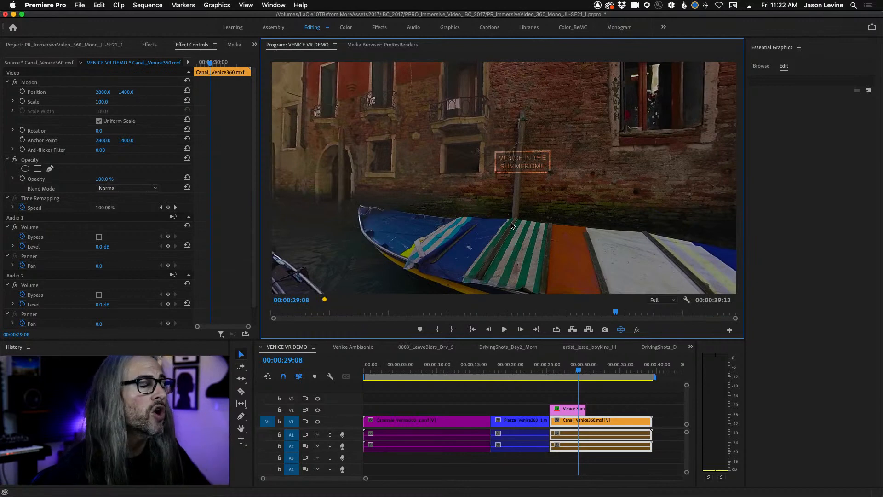
left_click_drag(527, 177, 479, 173)
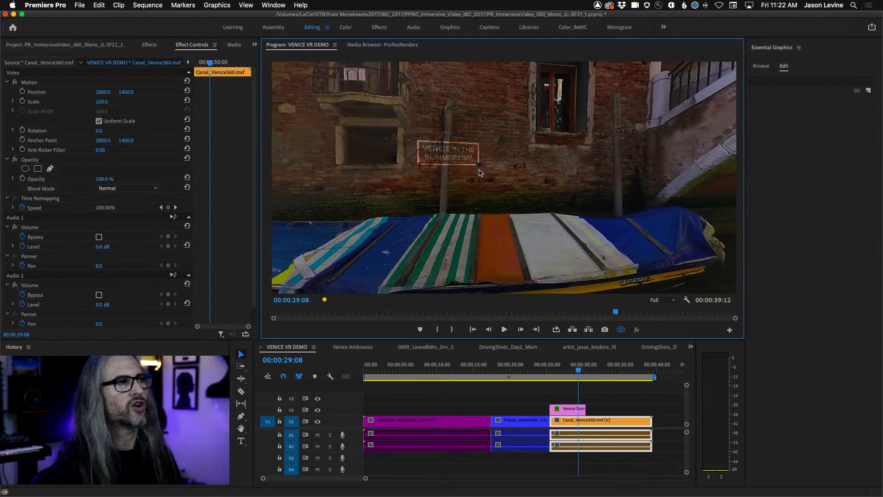
key("space")
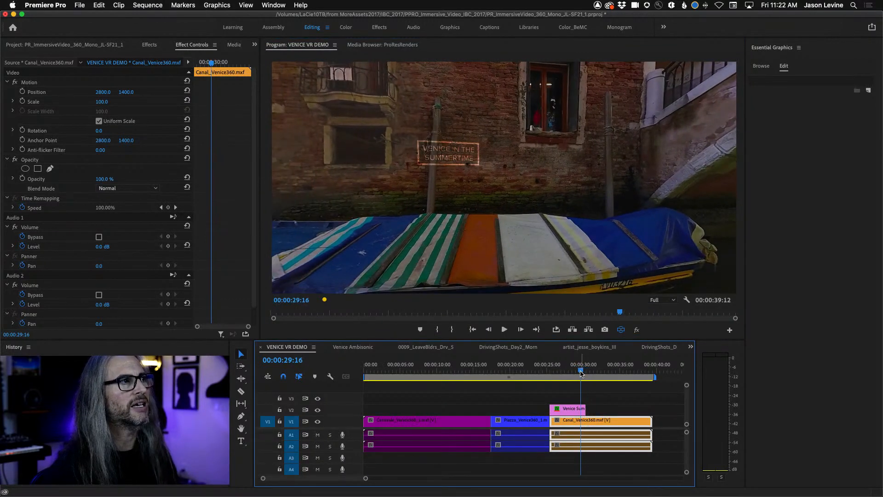
left_click_drag(584, 373, 551, 375)
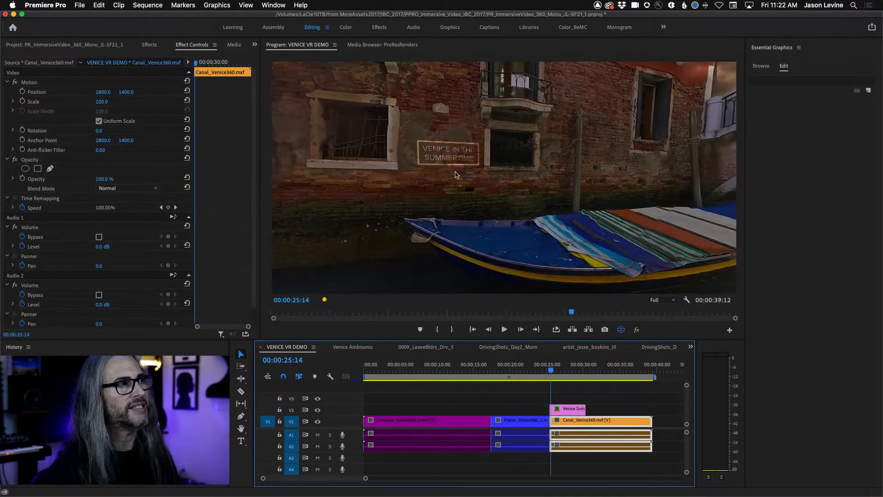
left_click_drag(462, 180, 716, 152)
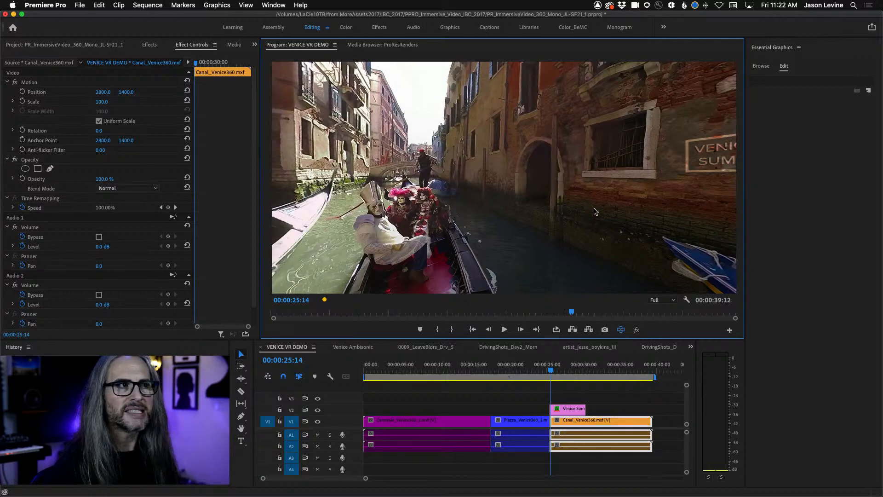
left_click_drag(596, 212, 414, 211)
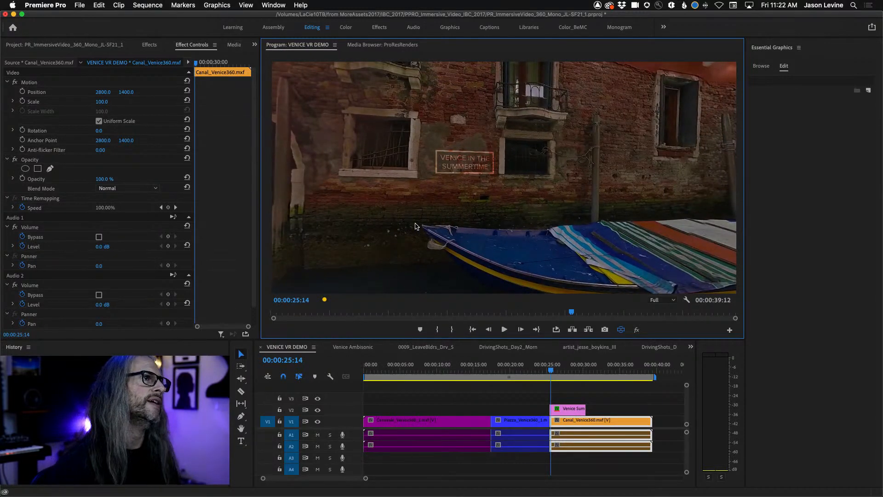
Step: Reveal the source of the sequence's first clip, Carnivale_Venice360_1.mxf, in the project
left_click(297, 348)
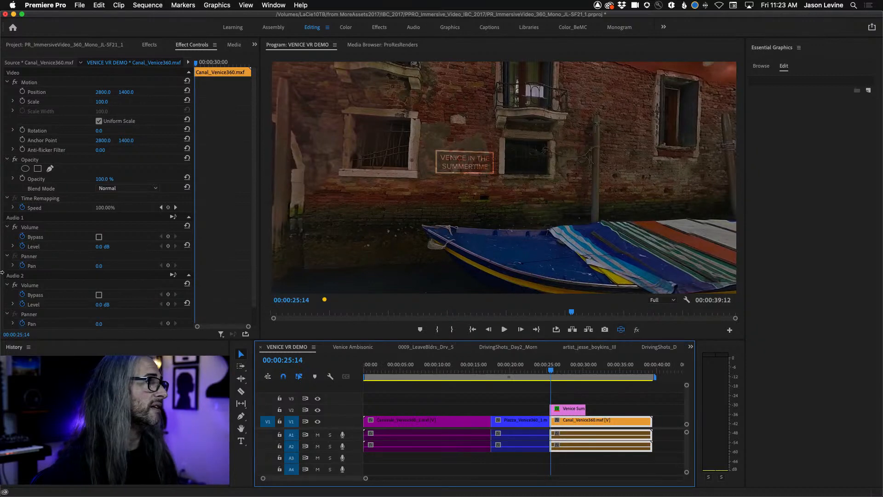
left_click(18, 44)
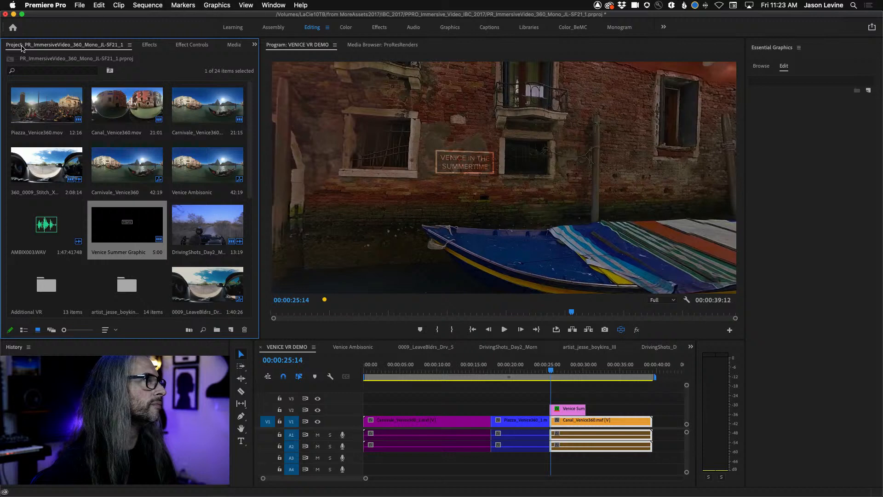
left_click(425, 421)
right_click(428, 422)
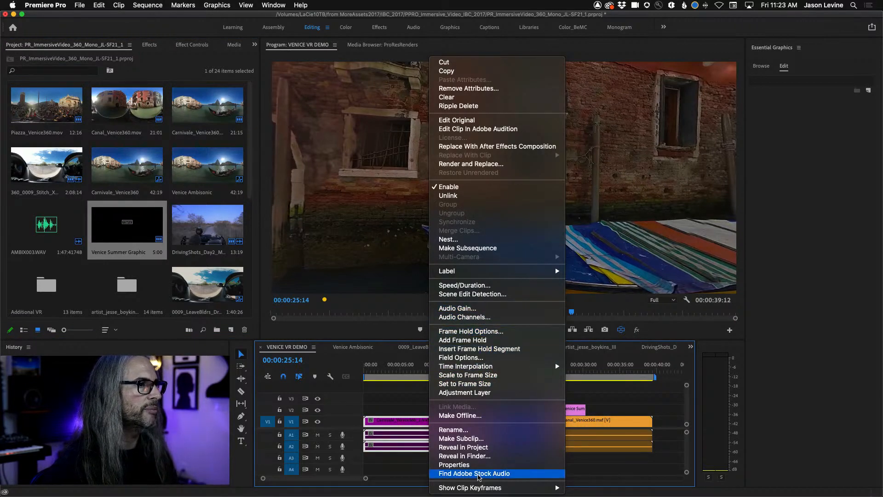
left_click(464, 447)
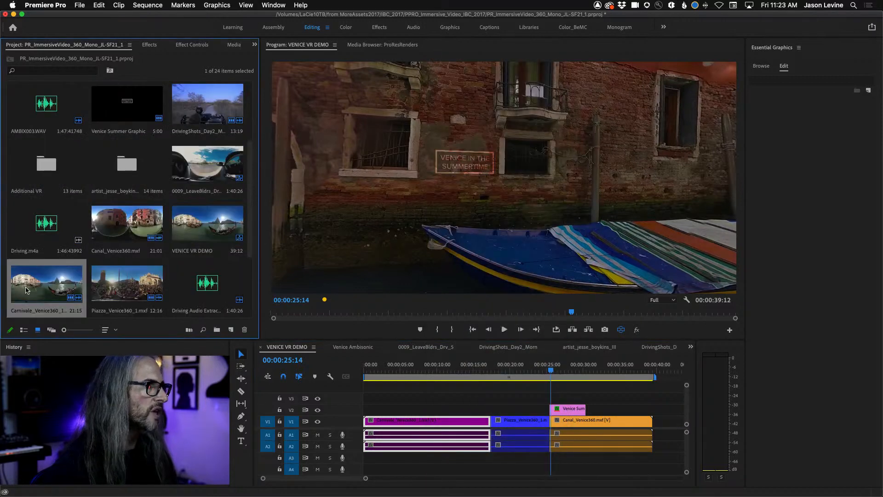
right_click(27, 293)
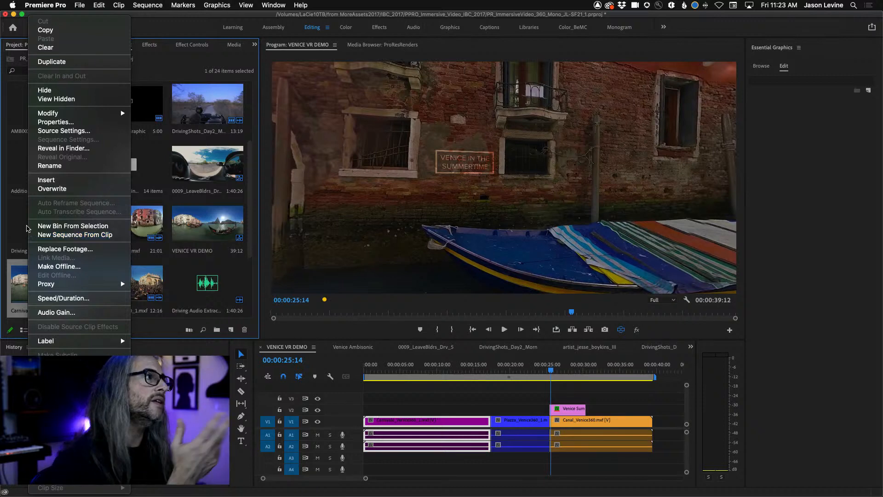
left_click(12, 287)
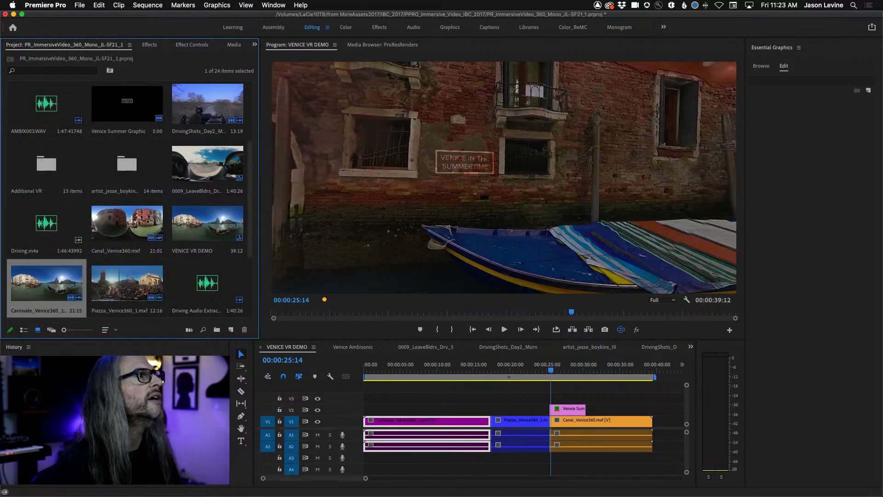
Step: Show the project items as a list and open the sequence settings of VENICE VR DEMO
left_click(145, 5)
left_click(145, 4)
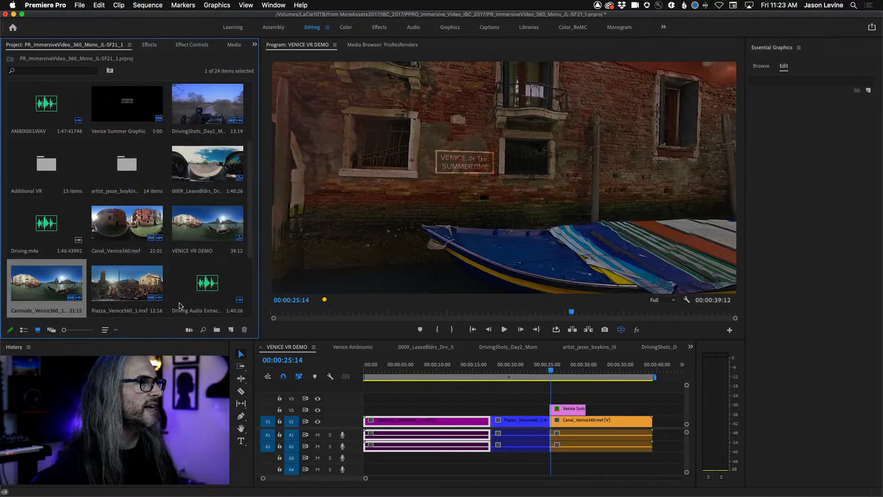
scroll(145, 227, "up", 3)
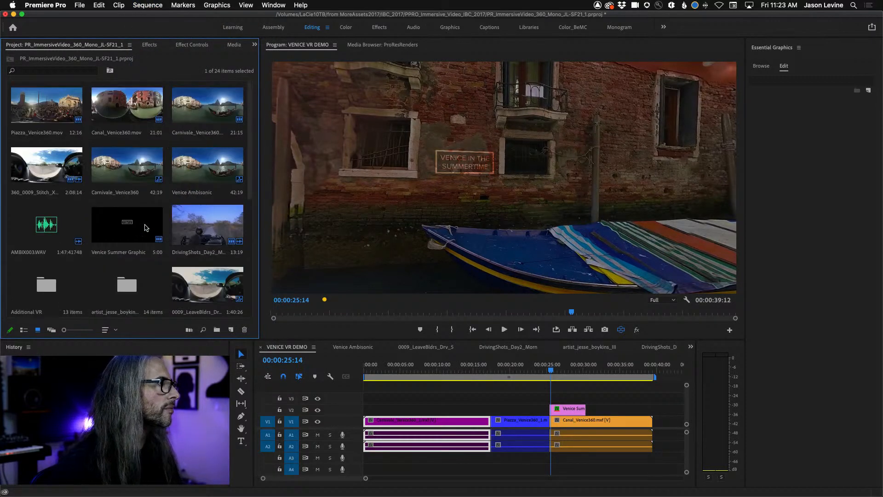
left_click(24, 329)
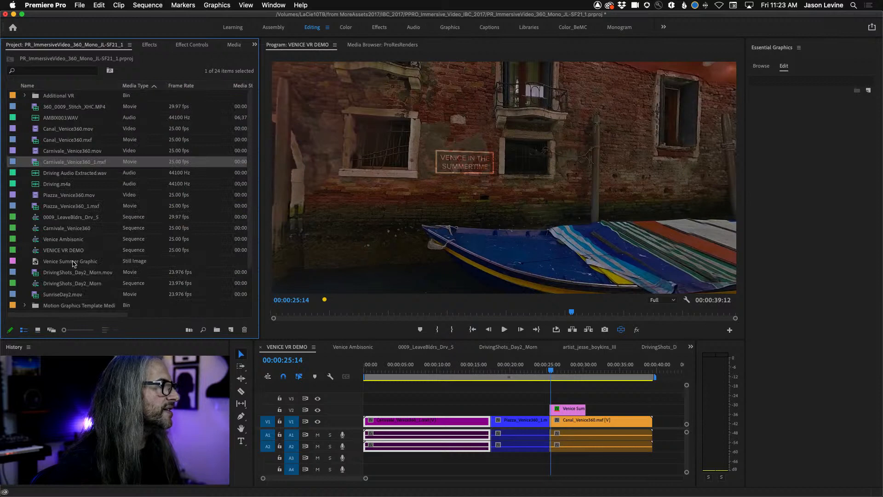
left_click(59, 251)
left_click(147, 5)
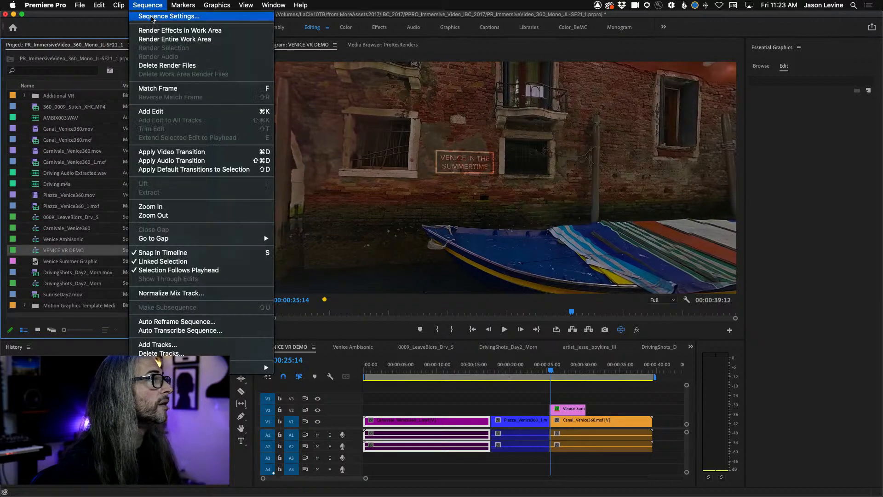
left_click(153, 17)
Step: Examine the Projection and Layout options under VR Properties, then close the sequence settings without changes
left_click_drag(430, 81, 465, 32)
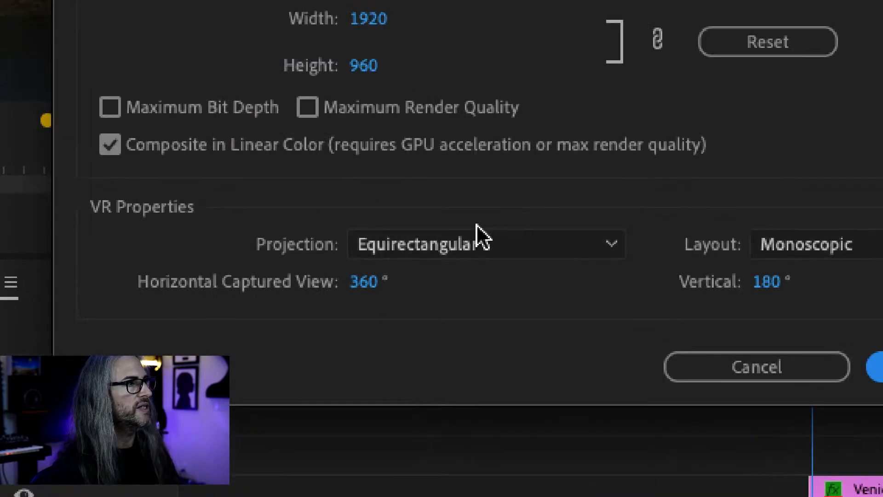
left_click(519, 249)
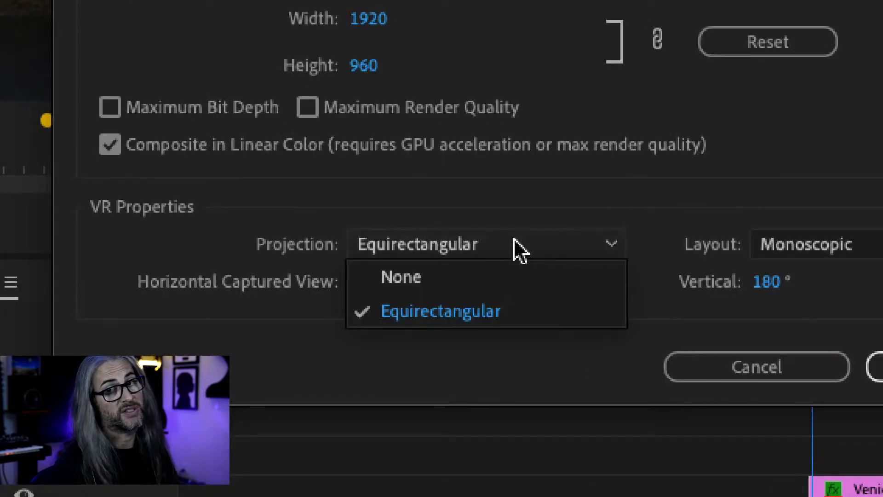
left_click(519, 250)
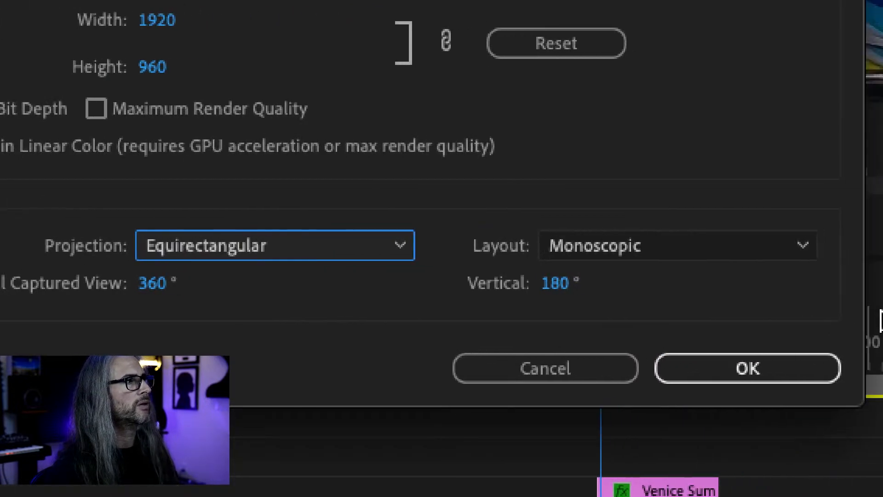
left_click(722, 255)
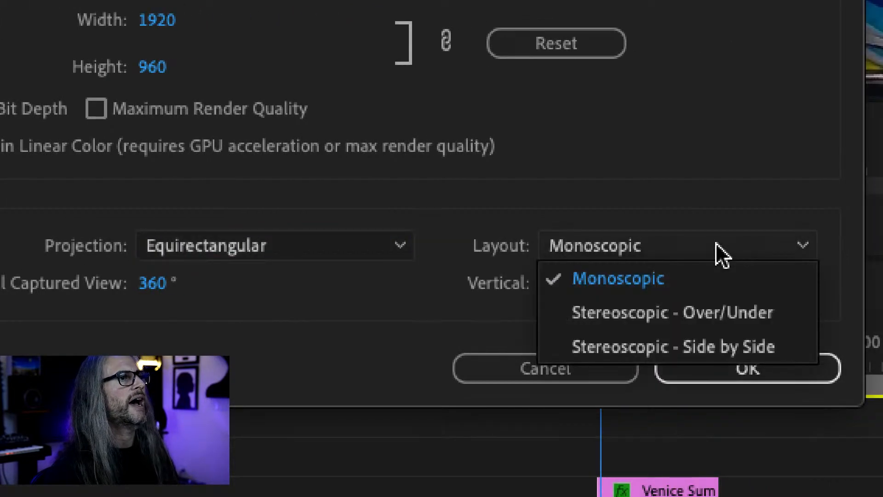
left_click(680, 203)
left_click(686, 246)
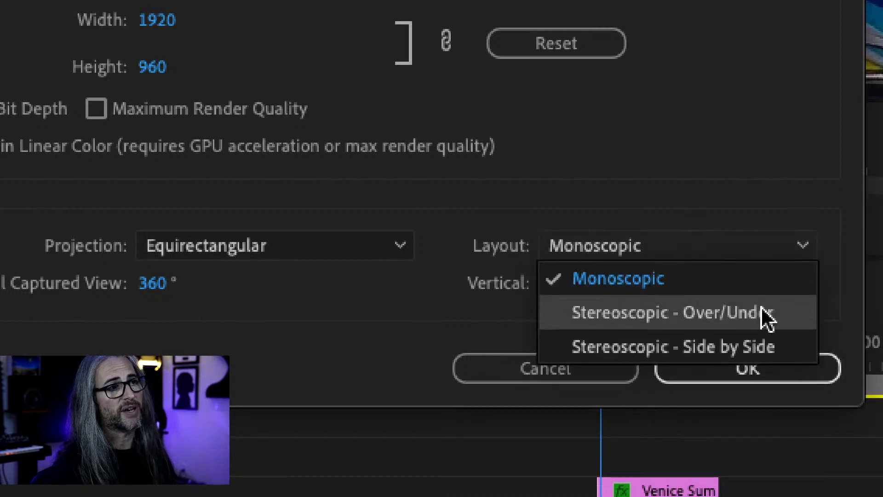
left_click(727, 172)
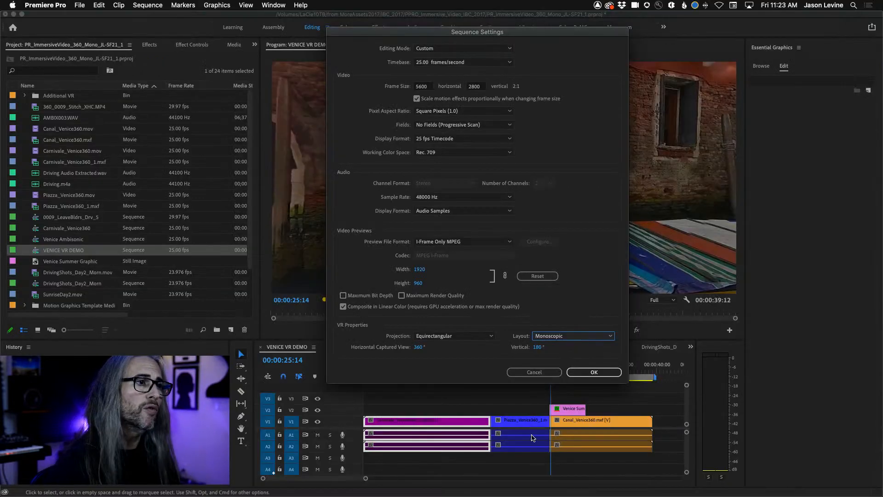
left_click(538, 370)
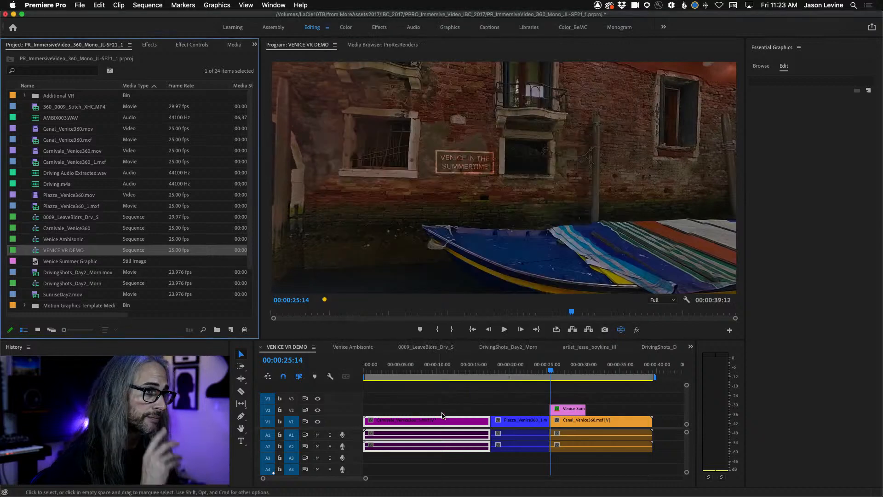
Step: Create a new sequence from the gg bridge.mp4 clip in the Additional VR bin
left_click(25, 96)
left_click(60, 109)
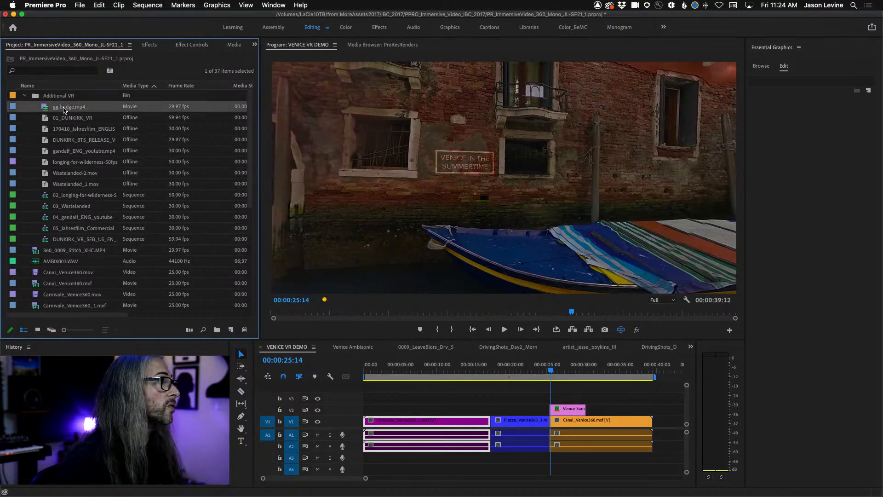
right_click(64, 109)
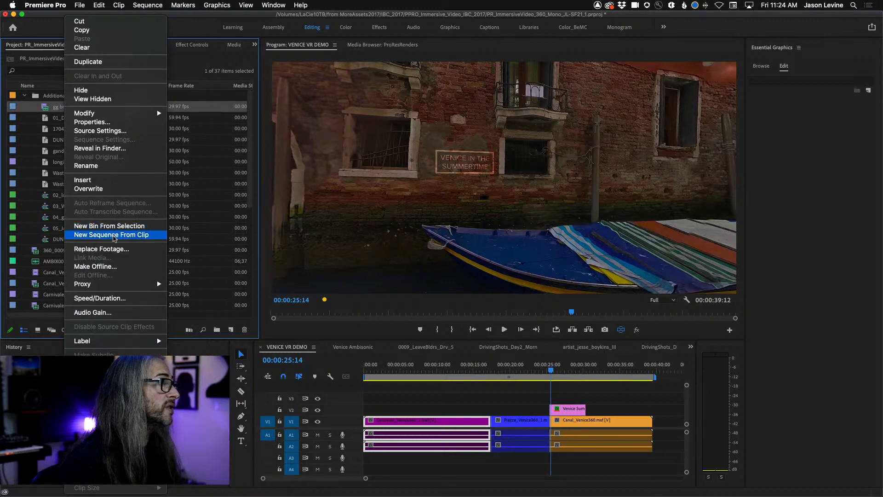
left_click(111, 234)
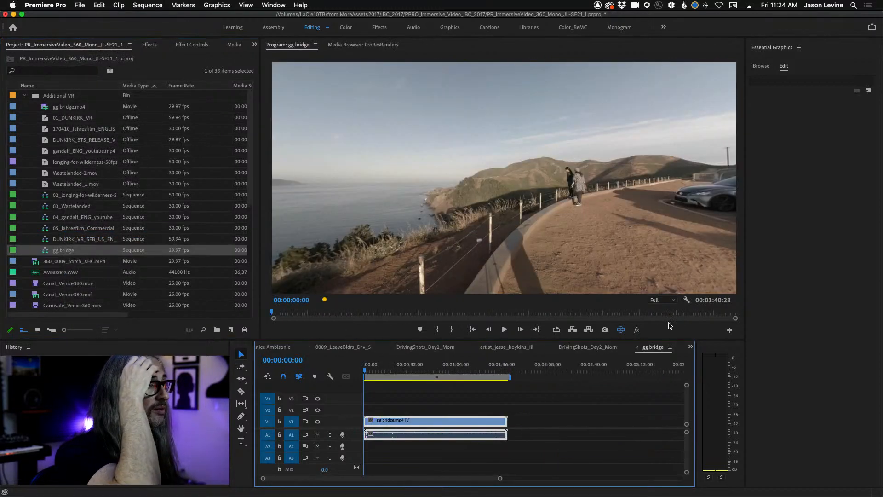
Step: Review the gg bridge sequence's settings, including its VR Properties projection and layout, then close them without changes
left_click(687, 300)
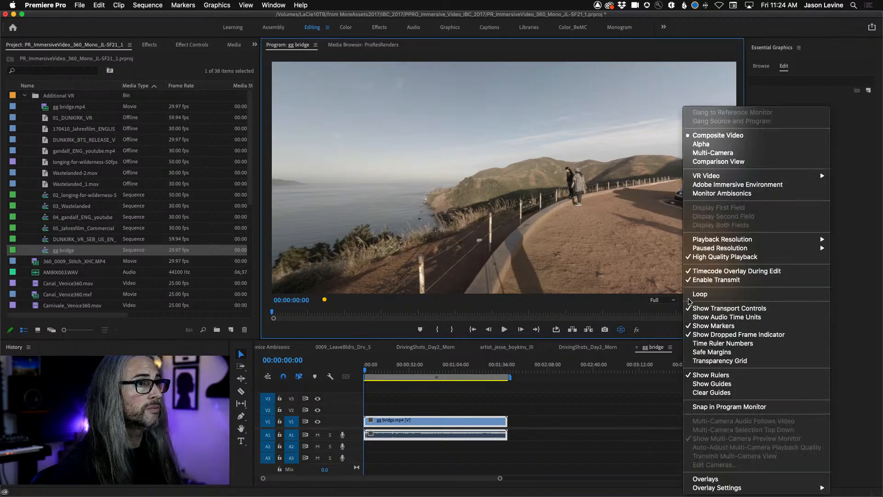
left_click(404, 419)
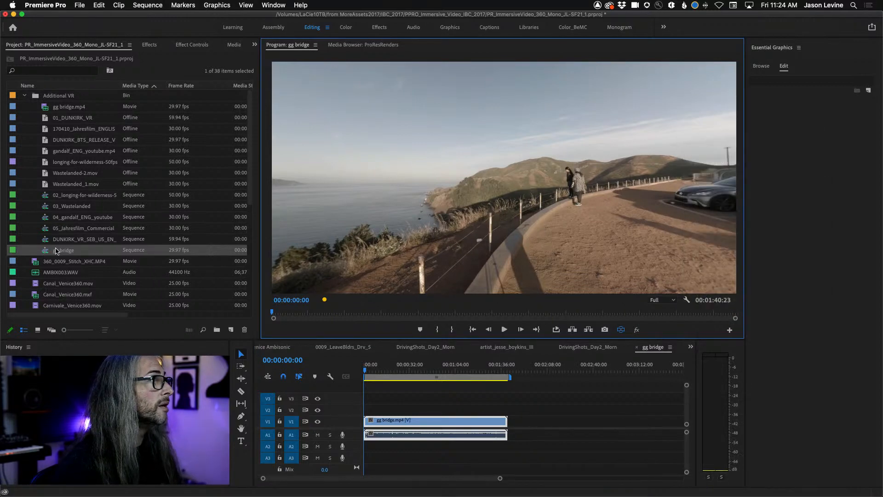
left_click(148, 5)
left_click(157, 13)
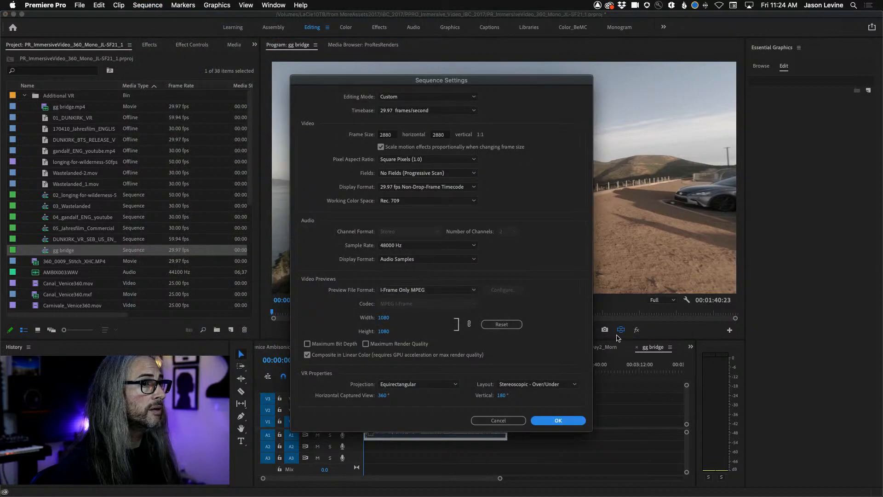
left_click(483, 421)
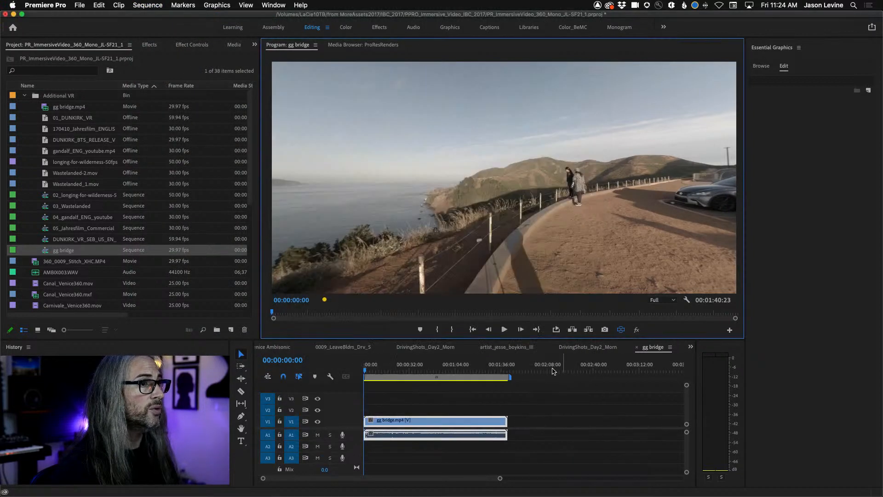
left_click(156, 5)
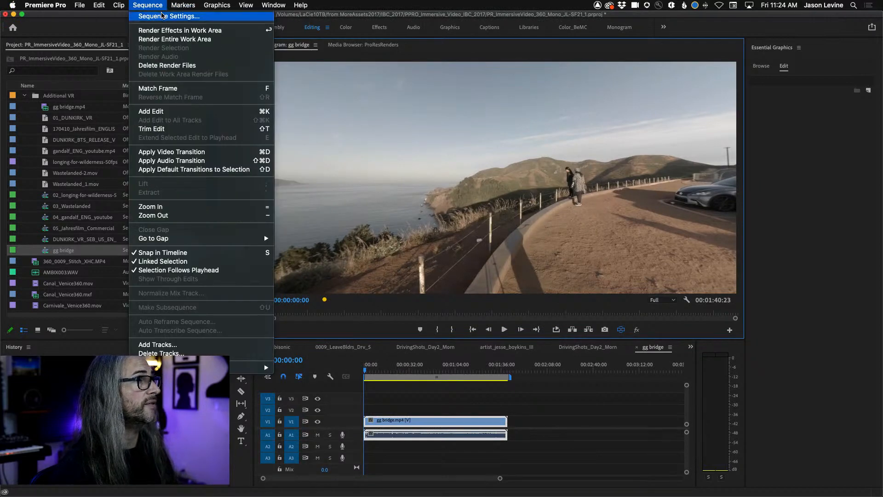
left_click(159, 13)
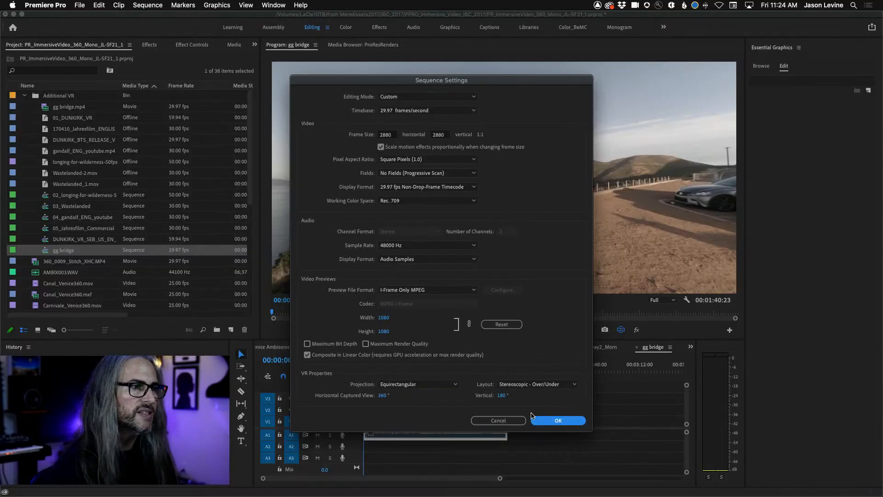
left_click(498, 421)
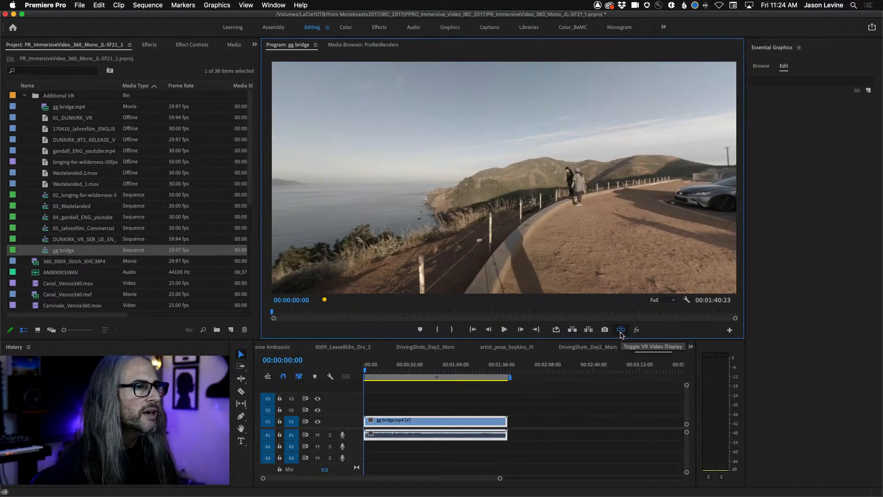
Step: Compare the flat gg bridge frame with the Venice Ambisonic sequence, then return to gg bridge and re-enable VR video display
left_click(621, 330)
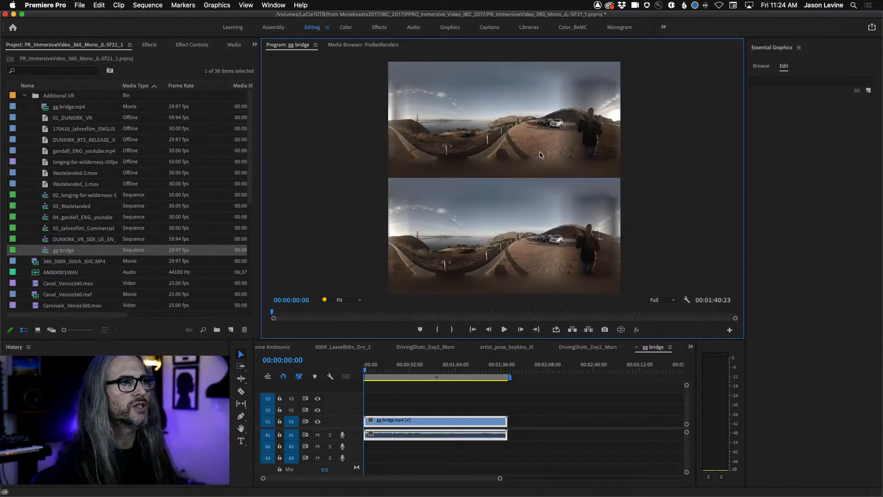
left_click(269, 351)
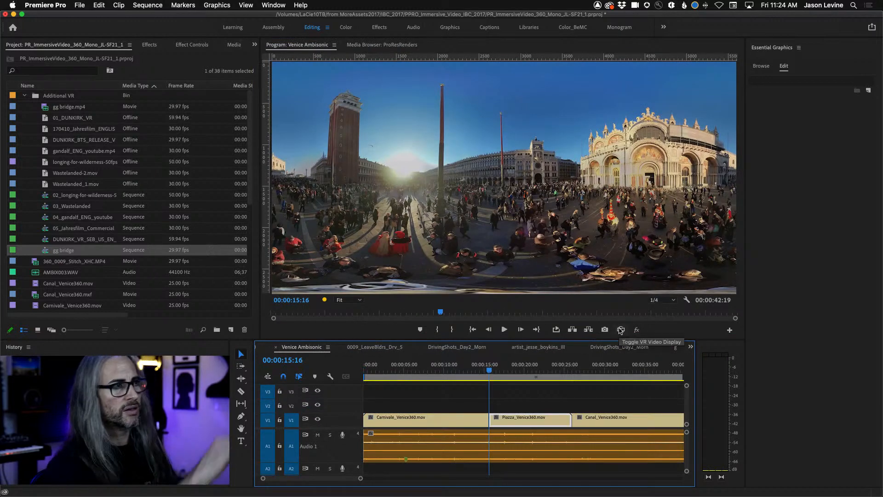
left_click_drag(489, 362, 530, 369)
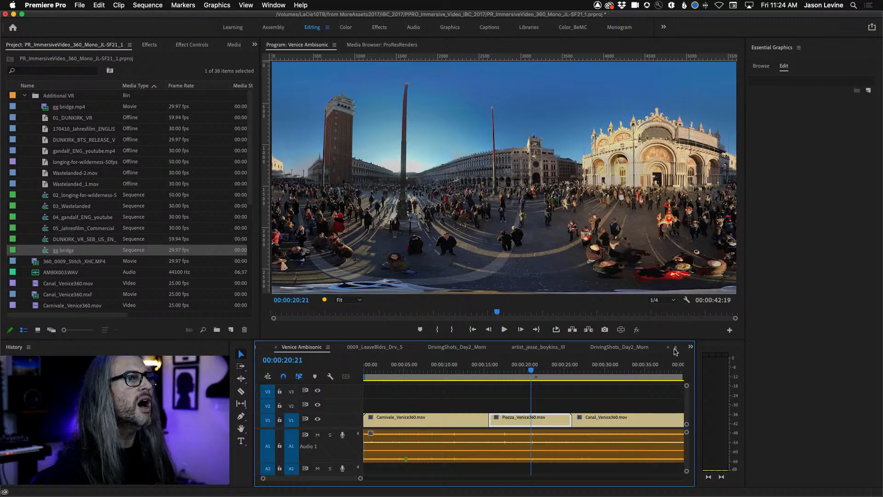
left_click(675, 351)
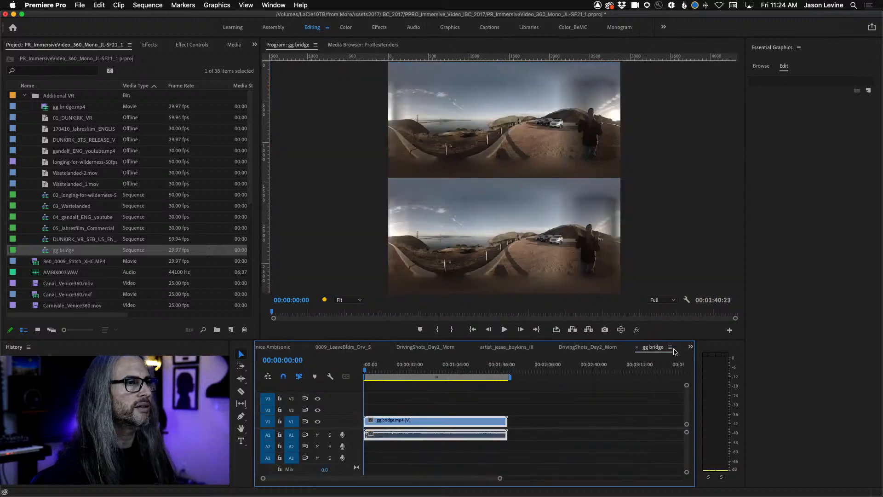
left_click(621, 330)
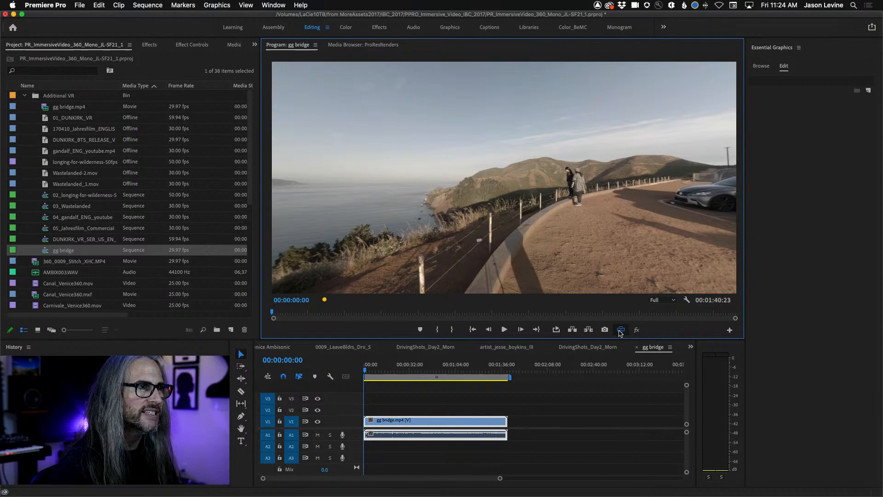
Step: Set the VR video's stereoscopic view to Anaglyph and turn the view toward the person beside the parked cars
left_click(687, 300)
mouse_move(703, 180)
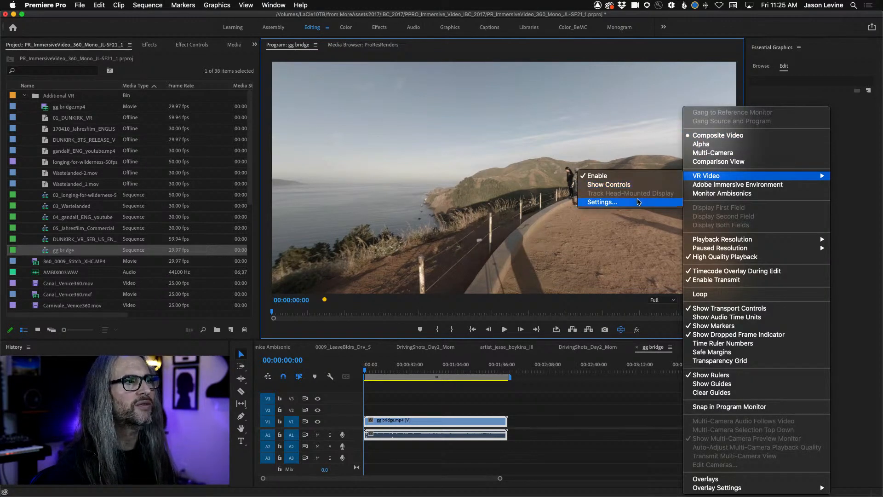
left_click(639, 201)
left_click(478, 234)
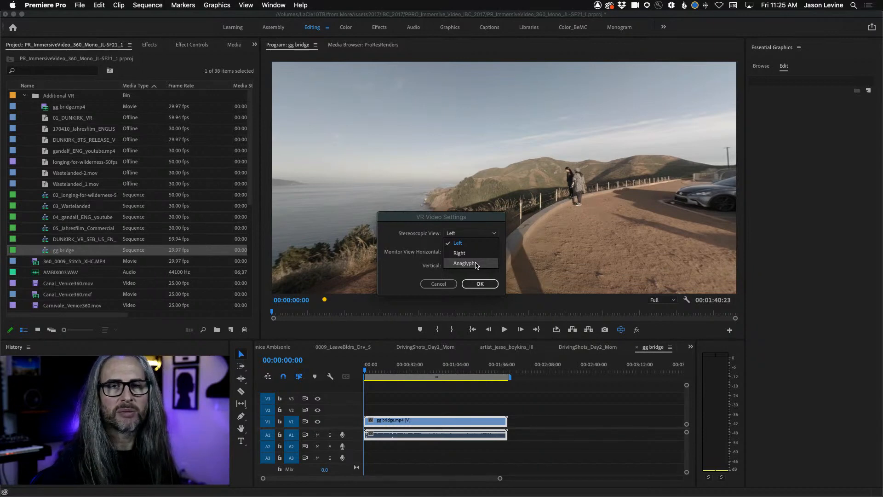
left_click(464, 263)
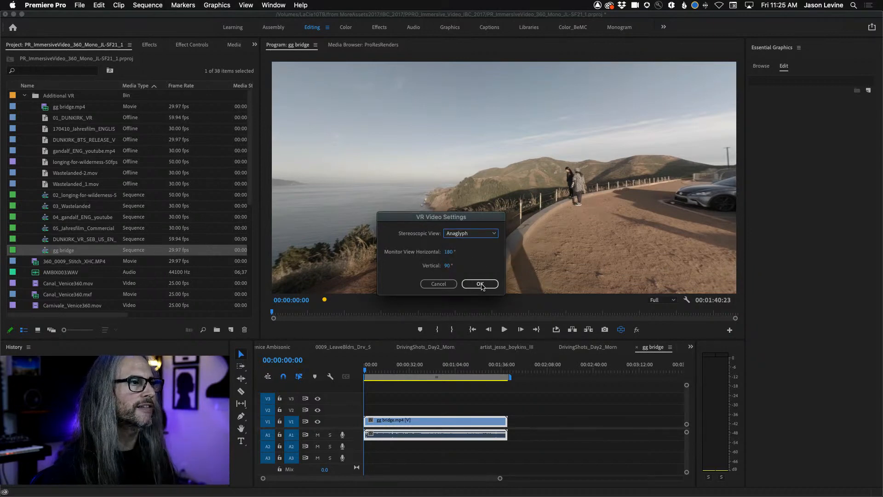
left_click(480, 284)
left_click_drag(568, 228, 225, 232)
left_click_drag(449, 234, 746, 202)
left_click_drag(444, 173, 519, 188)
Step: Apply the VR Projection effect to the gg bridge.mp4 clip on V1 and show its effect controls
left_click(180, 46)
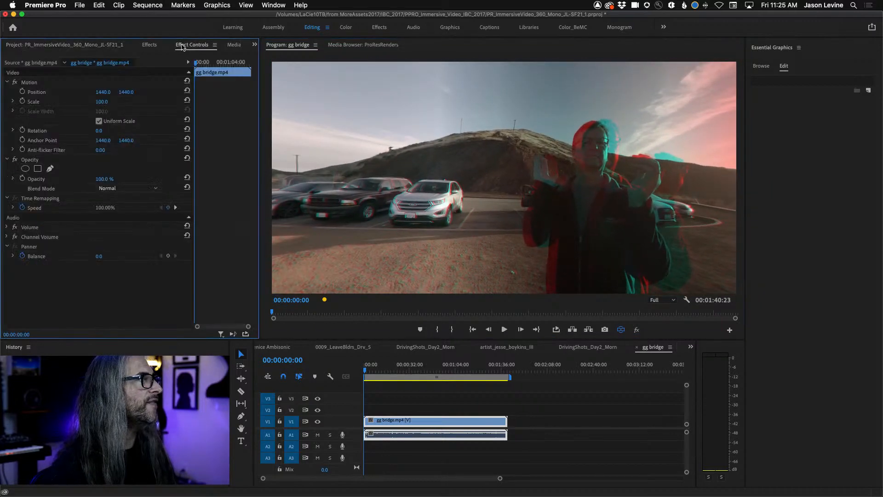
left_click(140, 45)
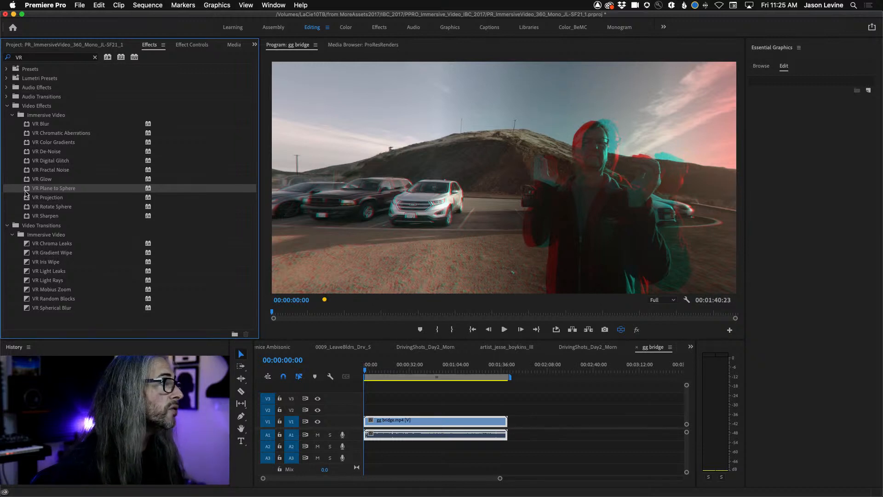
left_click_drag(28, 200, 391, 427)
left_click(175, 45)
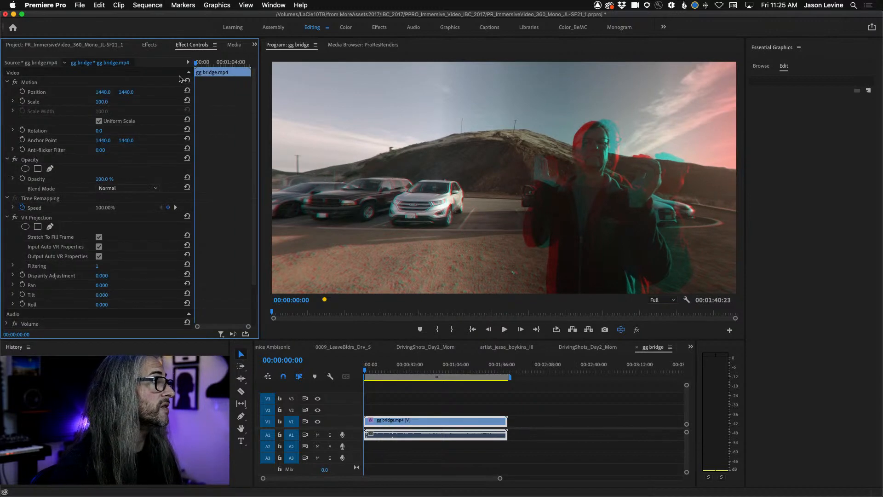
Step: Try out different Disparity Adjustment values in the clip's VR Projection effect
scroll(89, 233, "down", 3)
left_click(102, 227)
type("4")
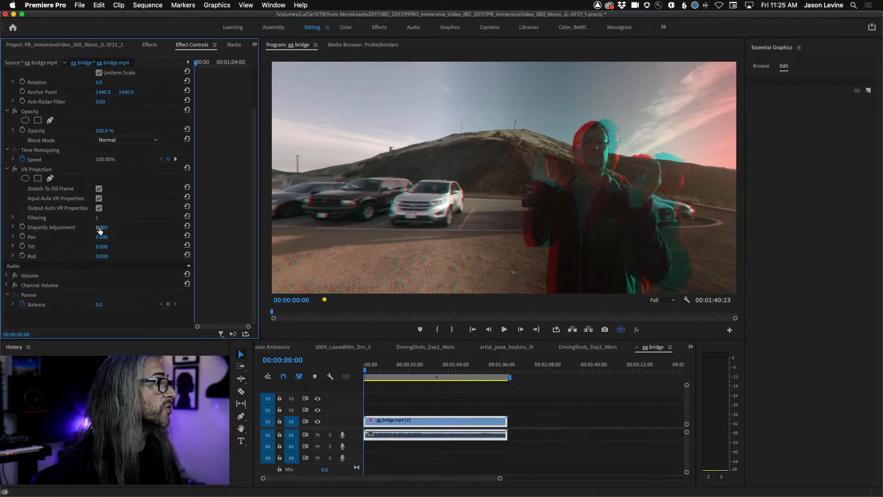
key("Return")
left_click_drag(104, 227, 74, 223)
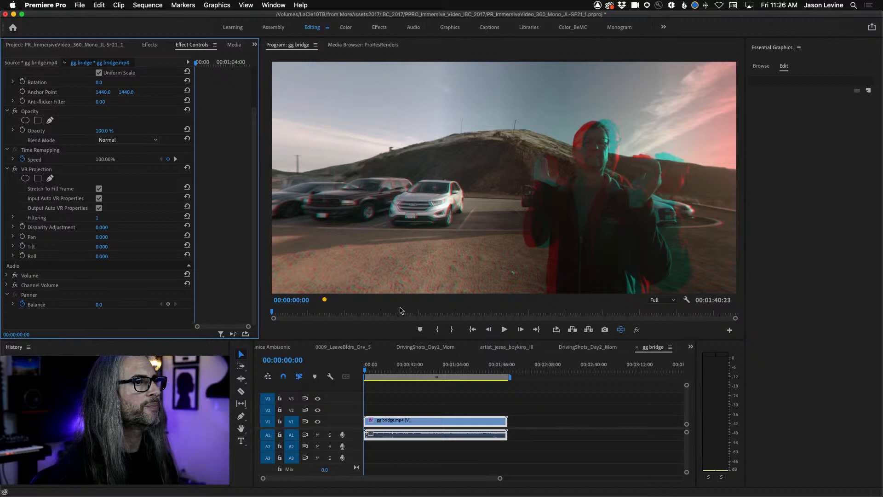
Step: Open the media export settings for the gg bridge sequence and browse the H.264 presets for the VR Over-Under options
left_click(77, 5)
left_click(73, 3)
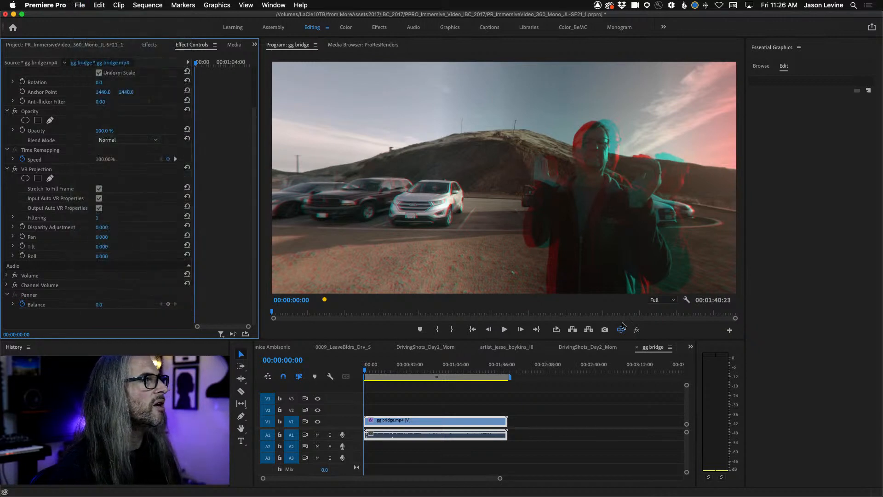
left_click(653, 349)
left_click(75, 4)
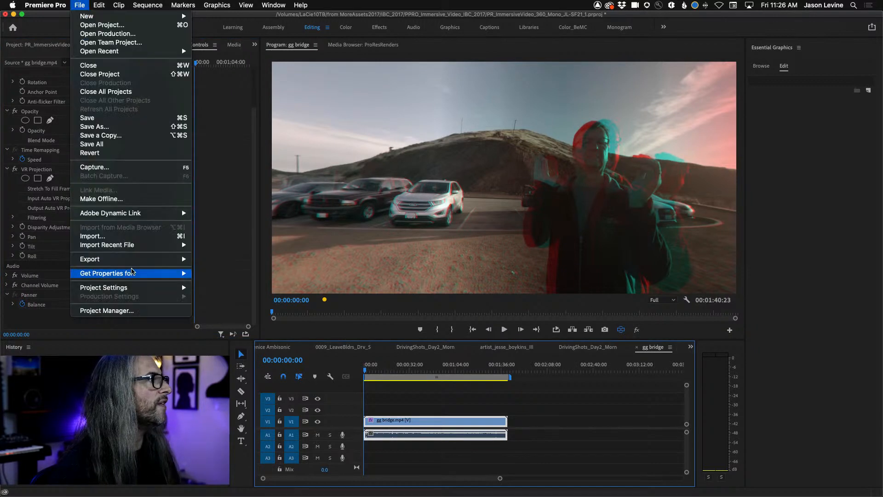
left_click(209, 259)
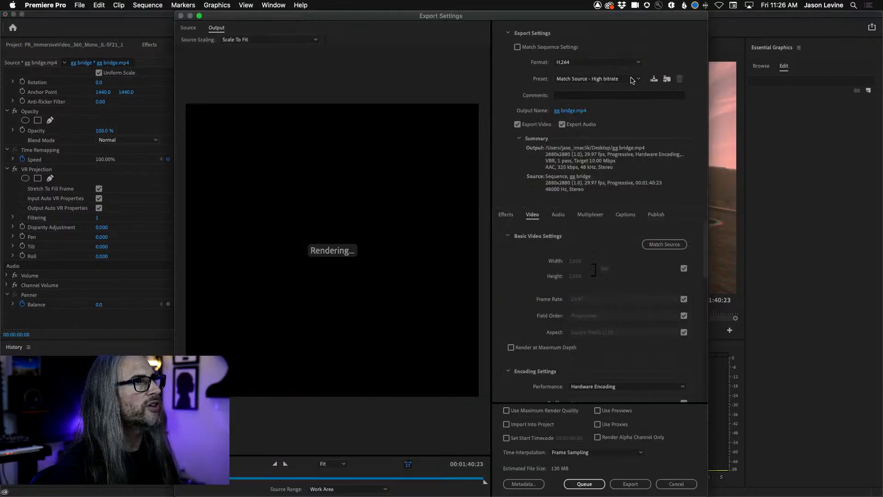
left_click(632, 79)
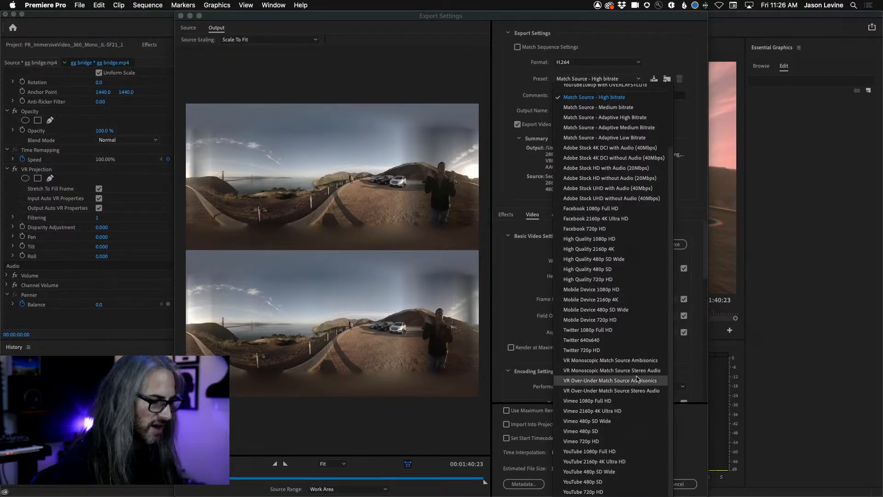